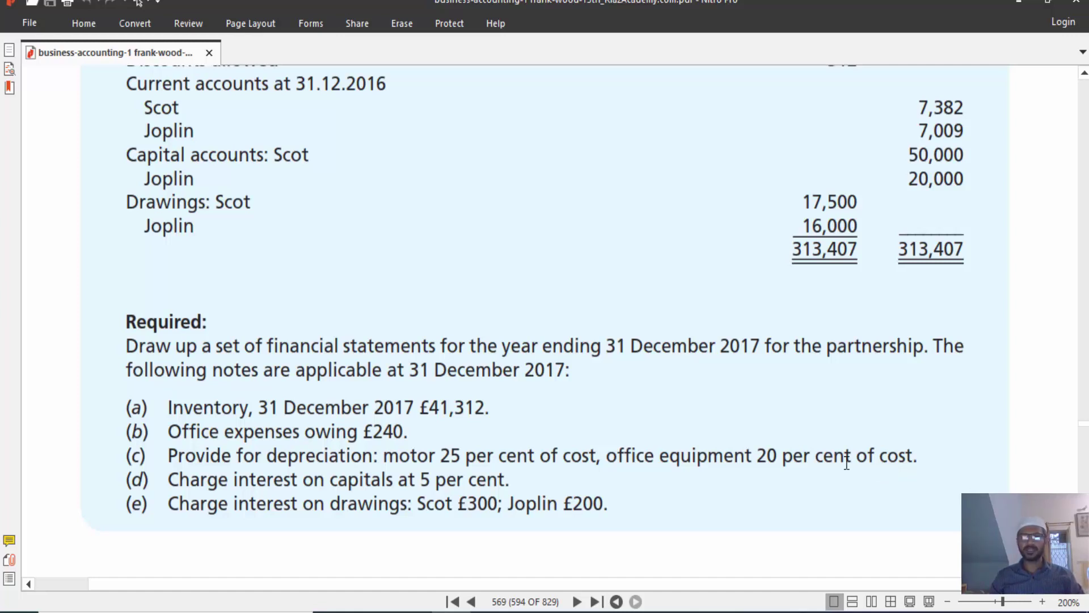
- Review the trial balance and year-end notes in the PDF, and examine the income statement layout on Sheet1 in Excel
{"action": "scroll", "coordinate": [846, 460], "scroll_direction": "up", "scroll_amount": 5}
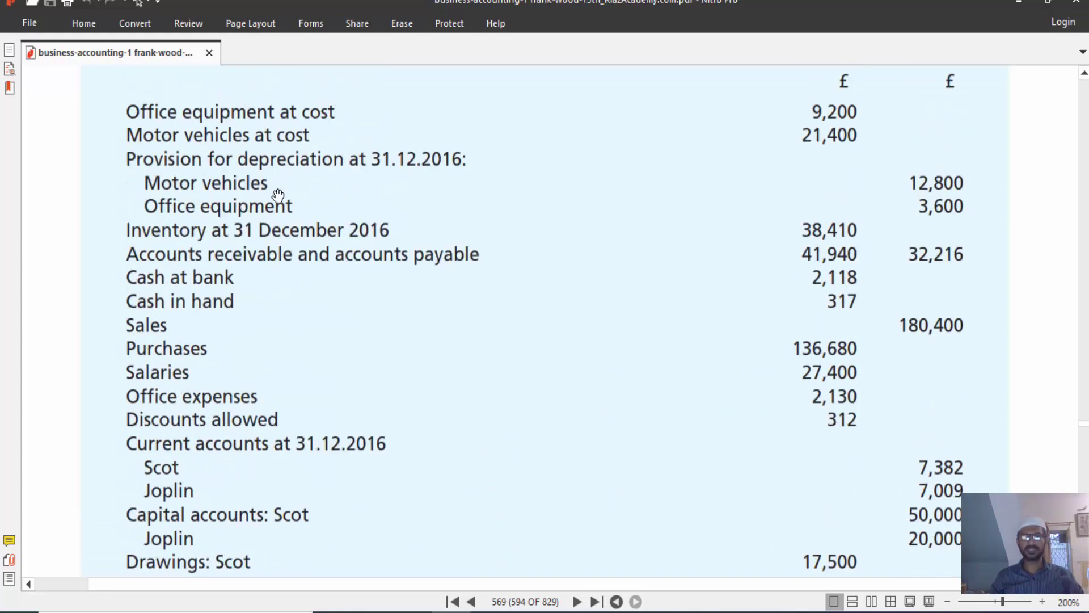
{"action": "scroll", "coordinate": [464, 417], "scroll_direction": "down", "scroll_amount": 6}
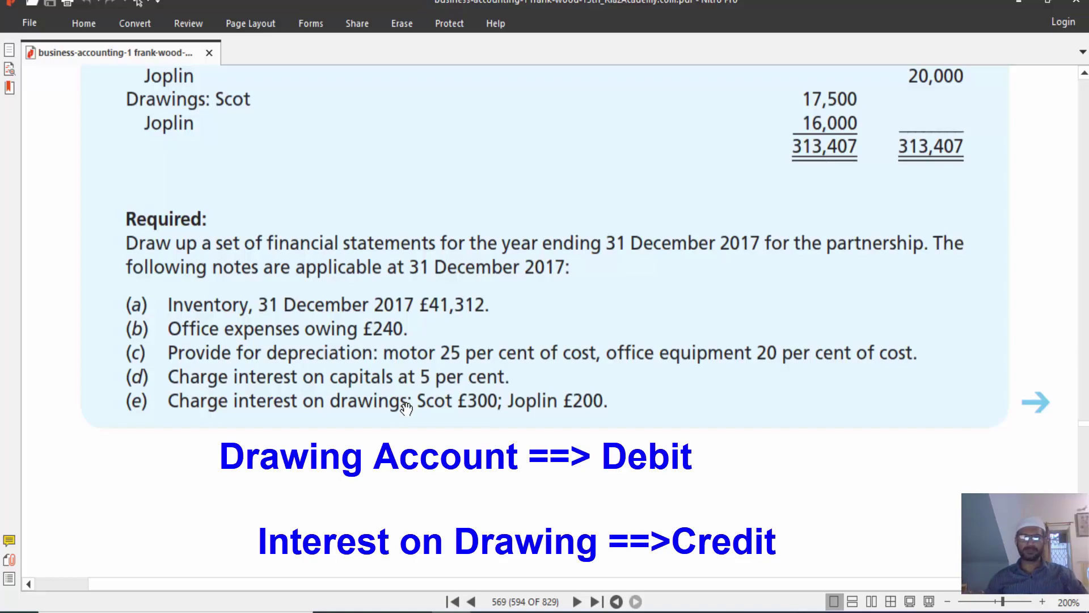
{"action": "key", "text": "alt+Tab"}
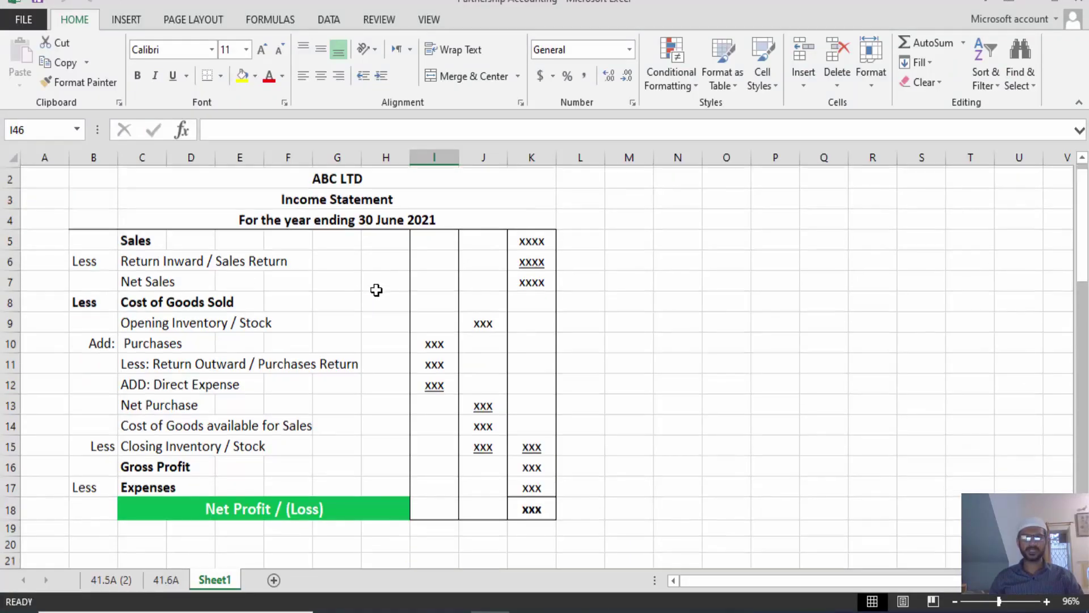
{"action": "scroll", "coordinate": [376, 289], "scroll_direction": "down", "scroll_amount": 4}
{"action": "scroll", "coordinate": [414, 382], "scroll_direction": "up", "scroll_amount": 4}
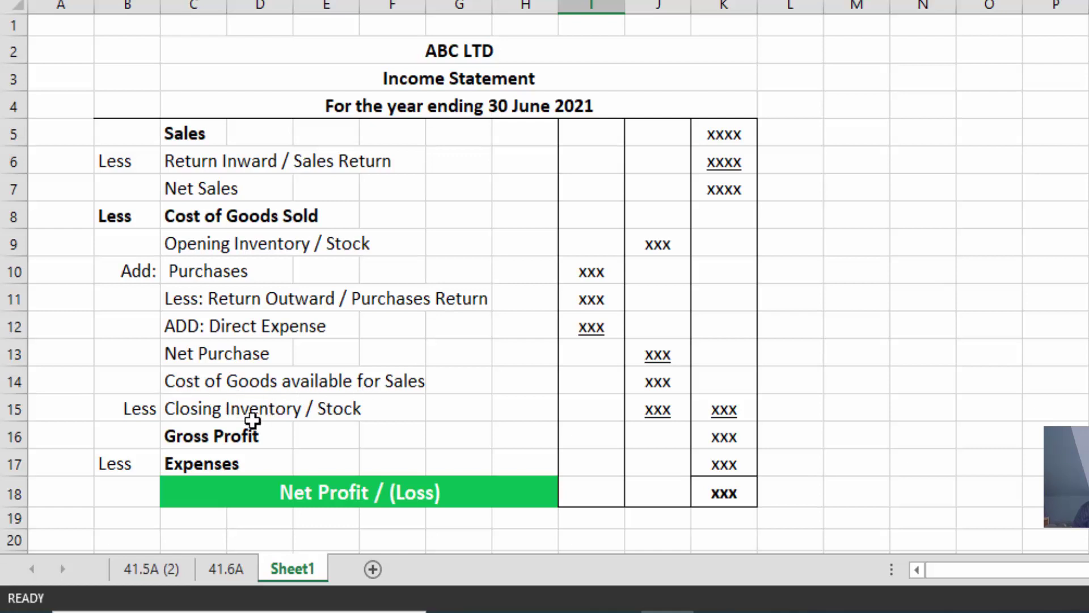
{"action": "left_click", "coordinate": [725, 410]}
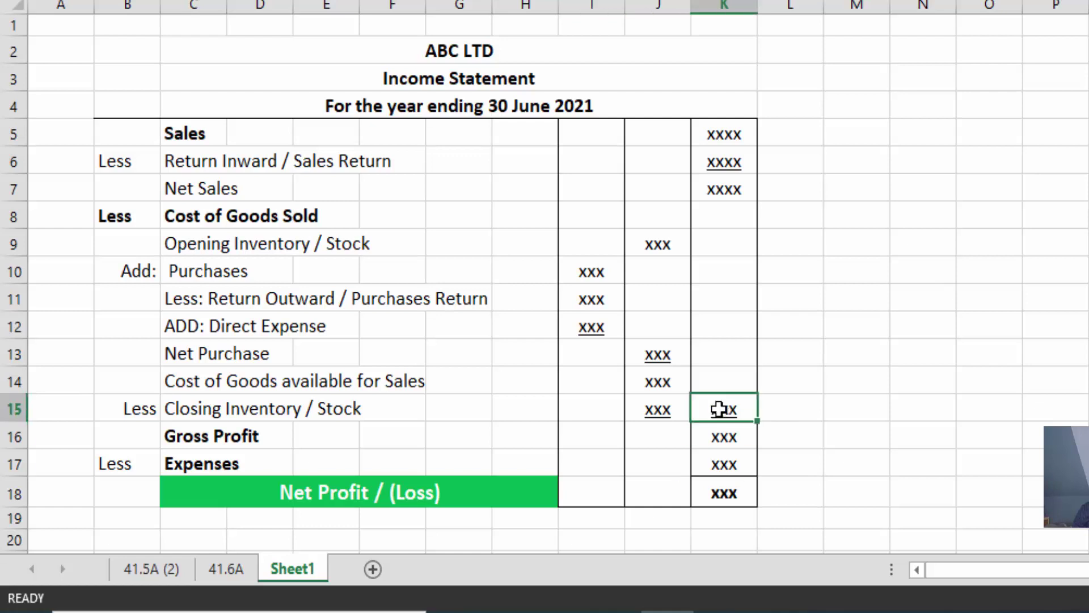
{"action": "left_click", "coordinate": [723, 200]}
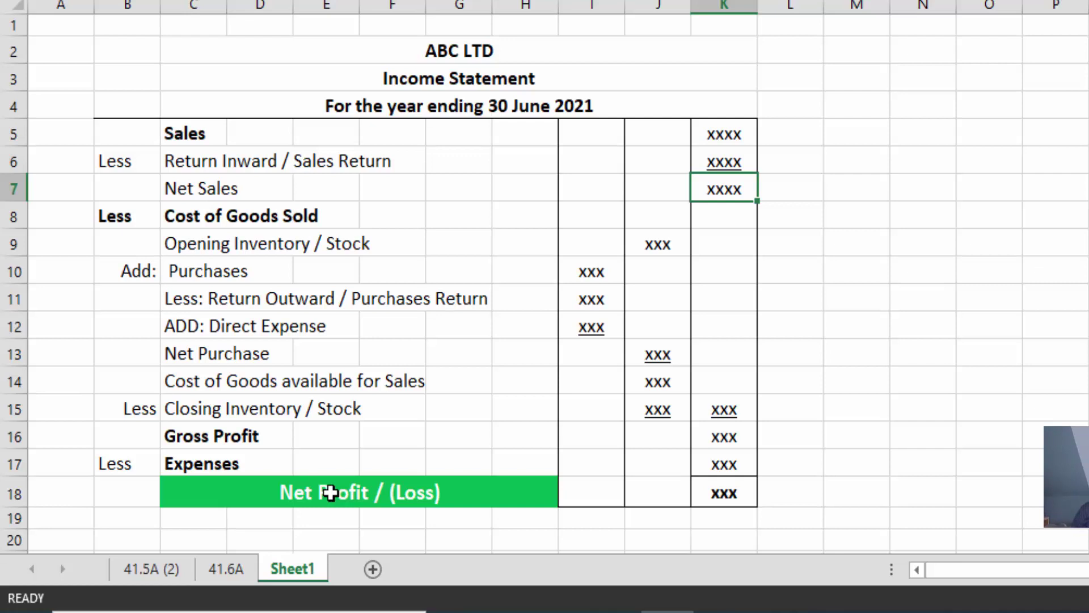
- Examine the balance sheet layout from non-current assets down to the partners' capital and current accounts
{"action": "scroll", "coordinate": [382, 396], "scroll_direction": "down", "scroll_amount": 5}
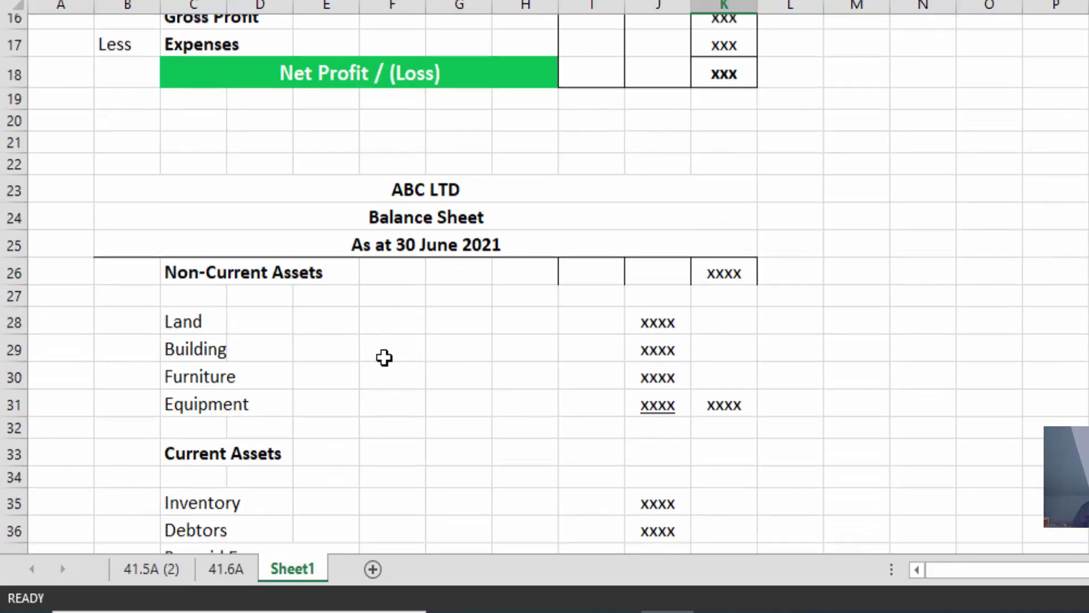
{"action": "scroll", "coordinate": [384, 358], "scroll_direction": "down", "scroll_amount": 2}
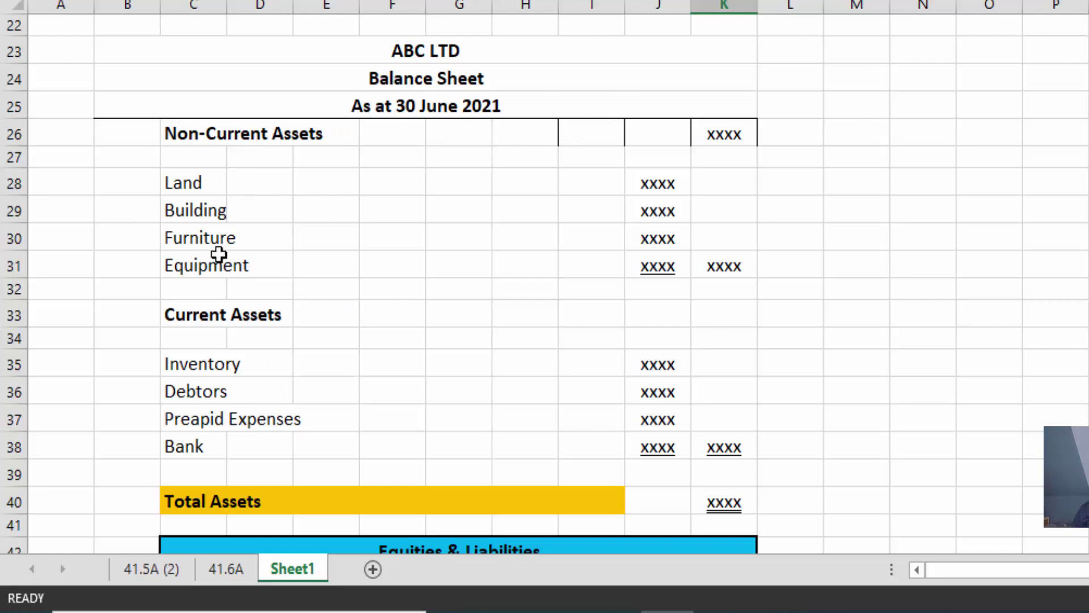
{"action": "scroll", "coordinate": [316, 389], "scroll_direction": "down", "scroll_amount": 4}
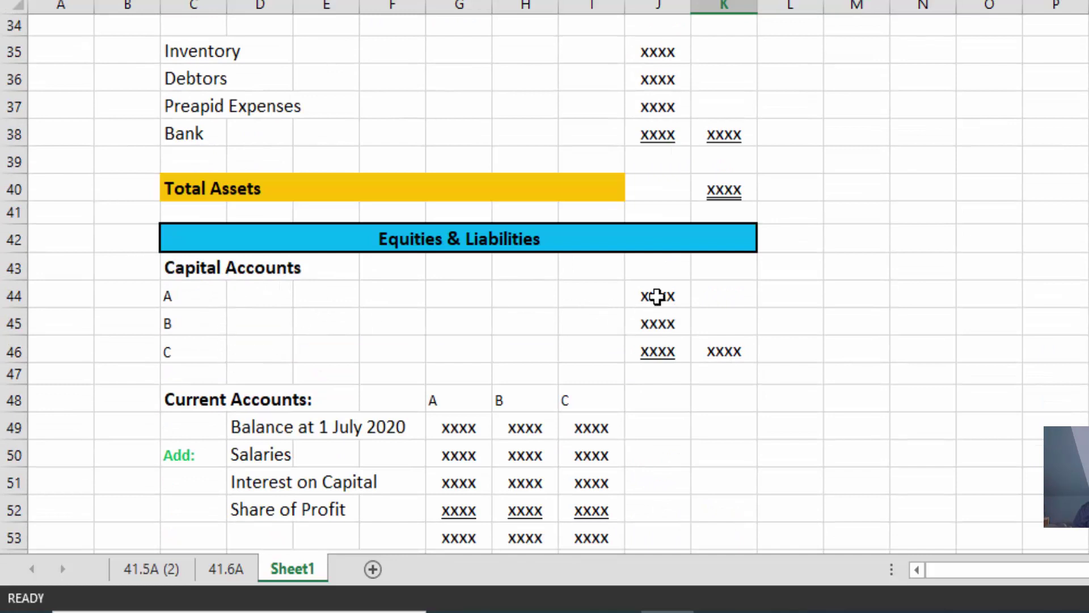
{"action": "scroll", "coordinate": [425, 390], "scroll_direction": "down", "scroll_amount": 2}
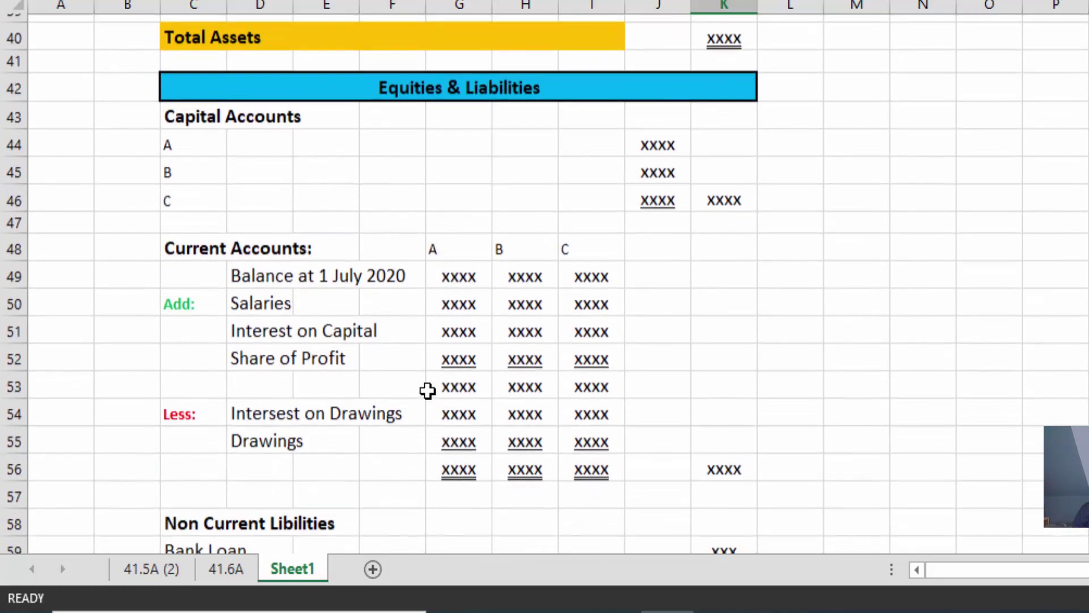
- Look over the sample appropriation accounts on sheets 41.5A (2) and 41.6A, and return to Sheet1
{"action": "left_click", "coordinate": [152, 578]}
{"action": "scroll", "coordinate": [465, 310], "scroll_direction": "down", "scroll_amount": 7}
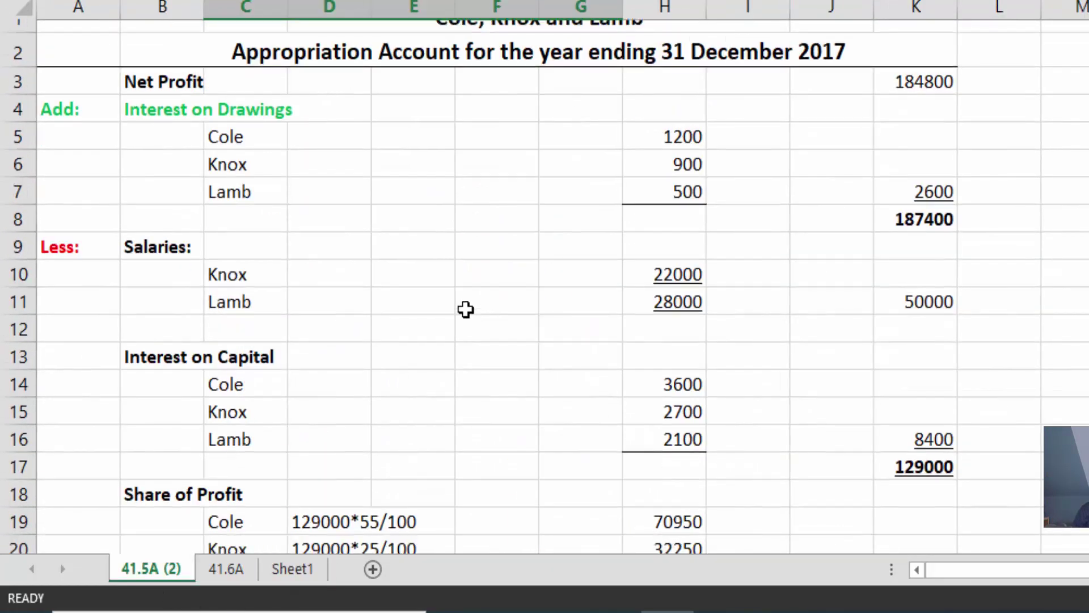
{"action": "scroll", "coordinate": [465, 309], "scroll_direction": "up", "scroll_amount": 6}
{"action": "scroll", "coordinate": [466, 309], "scroll_direction": "up", "scroll_amount": 1}
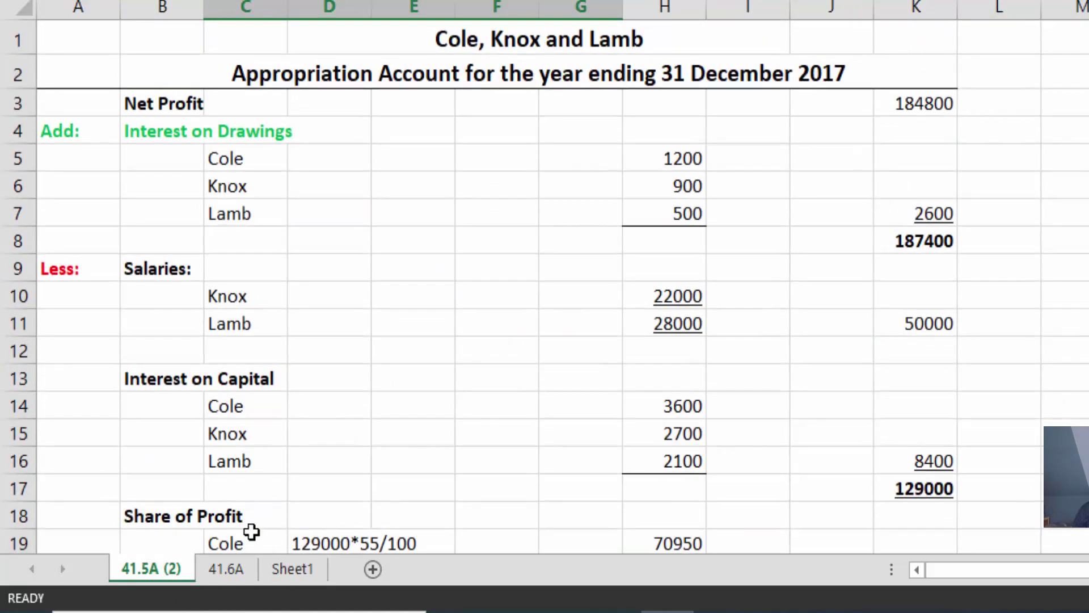
{"action": "left_click", "coordinate": [211, 578]}
{"action": "scroll", "coordinate": [499, 272], "scroll_direction": "up", "scroll_amount": 6}
{"action": "scroll", "coordinate": [495, 278], "scroll_direction": "up", "scroll_amount": 5}
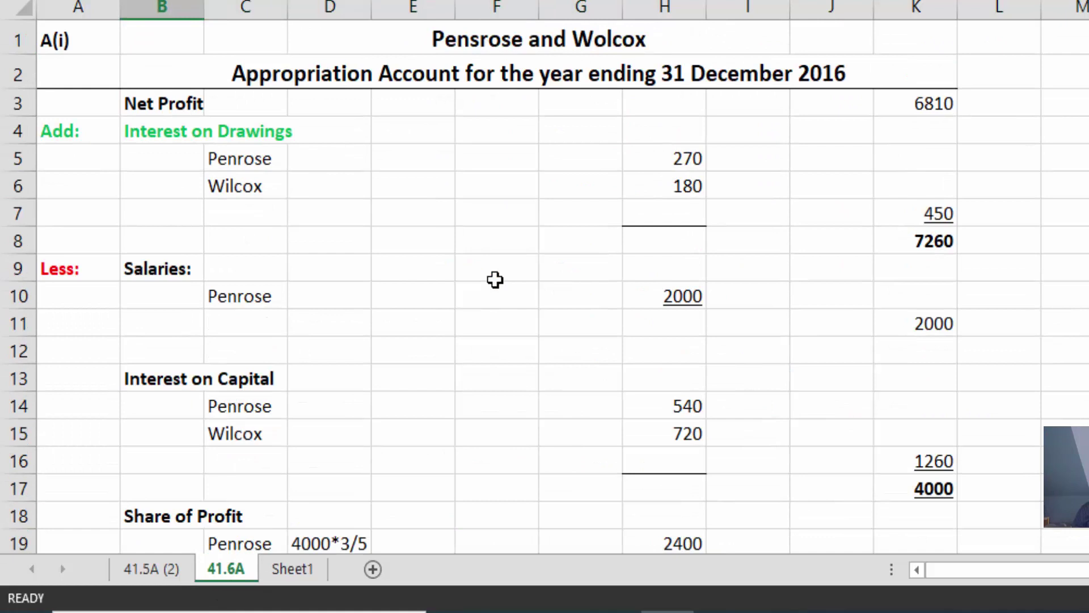
{"action": "scroll", "coordinate": [495, 279], "scroll_direction": "down", "scroll_amount": 1}
{"action": "scroll", "coordinate": [493, 279], "scroll_direction": "up", "scroll_amount": 1}
{"action": "key", "text": "ctrl+Page_Down"}
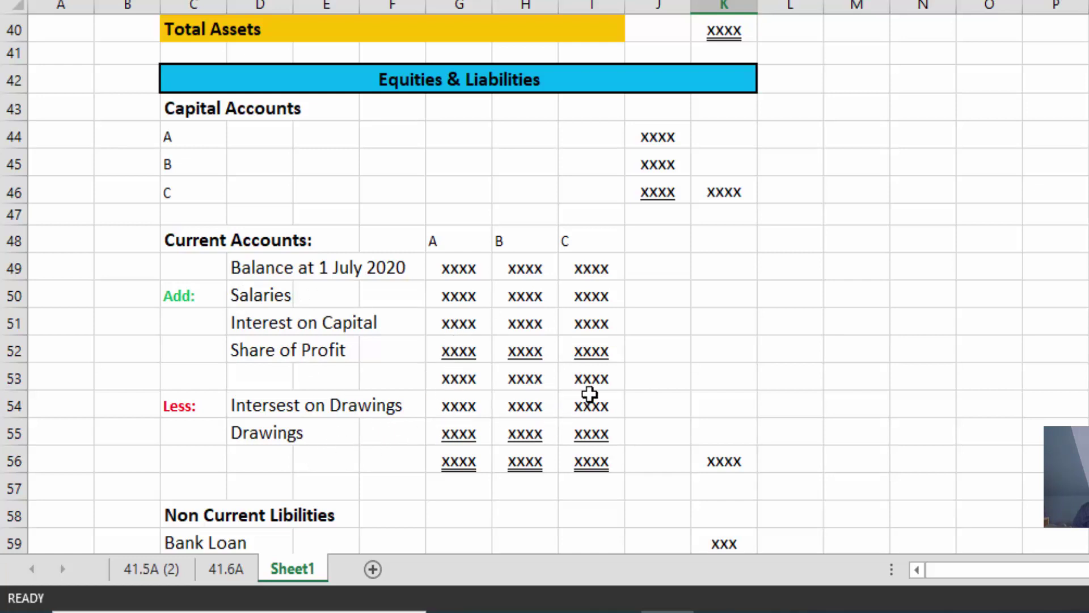
- Examine the current accounts and liabilities sections of the balance sheet template, and return to the income statement
{"action": "scroll", "coordinate": [787, 405], "scroll_direction": "down", "scroll_amount": 1}
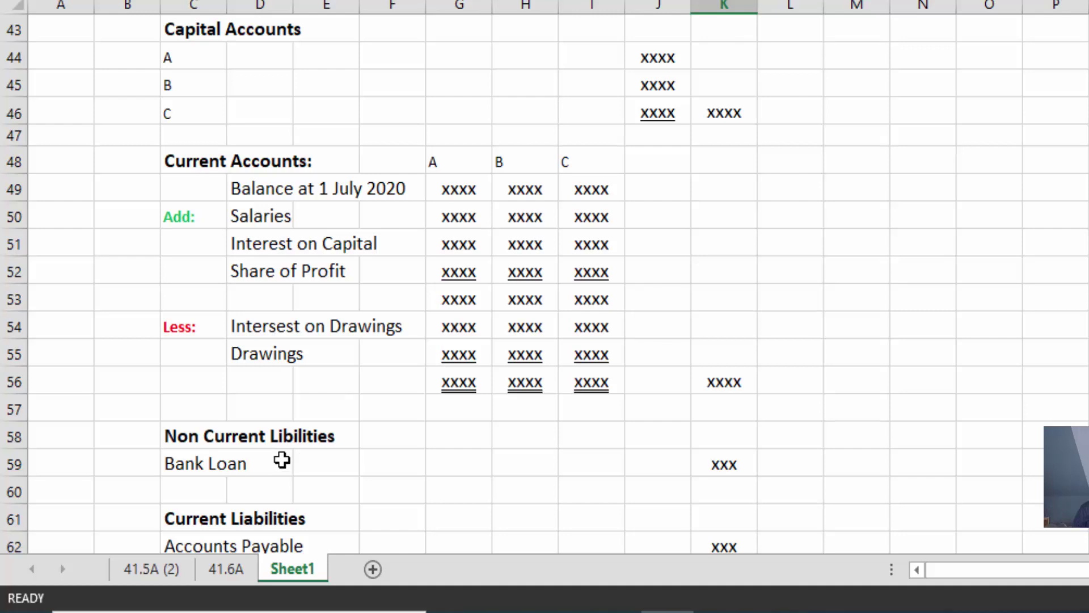
{"action": "scroll", "coordinate": [280, 454], "scroll_direction": "down", "scroll_amount": 1}
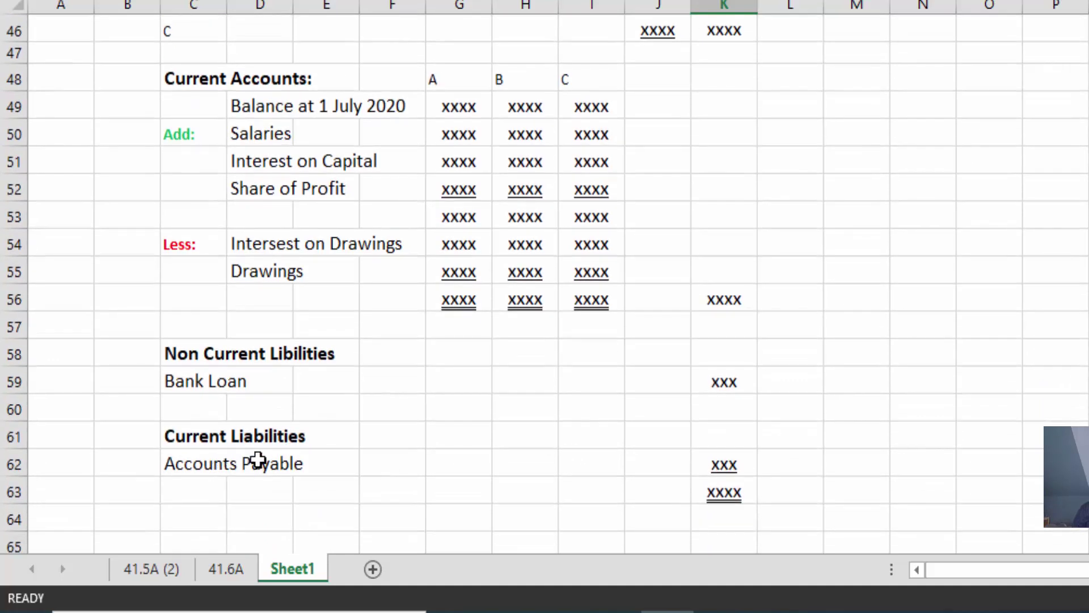
{"action": "scroll", "coordinate": [706, 462], "scroll_direction": "up", "scroll_amount": 2}
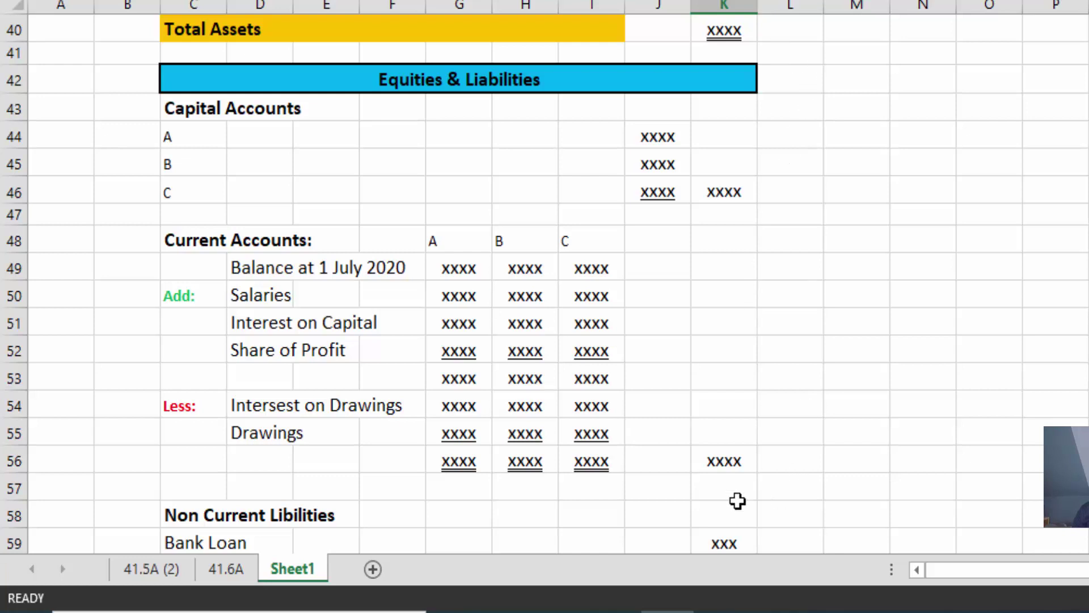
{"action": "scroll", "coordinate": [737, 493], "scroll_direction": "down", "scroll_amount": 3}
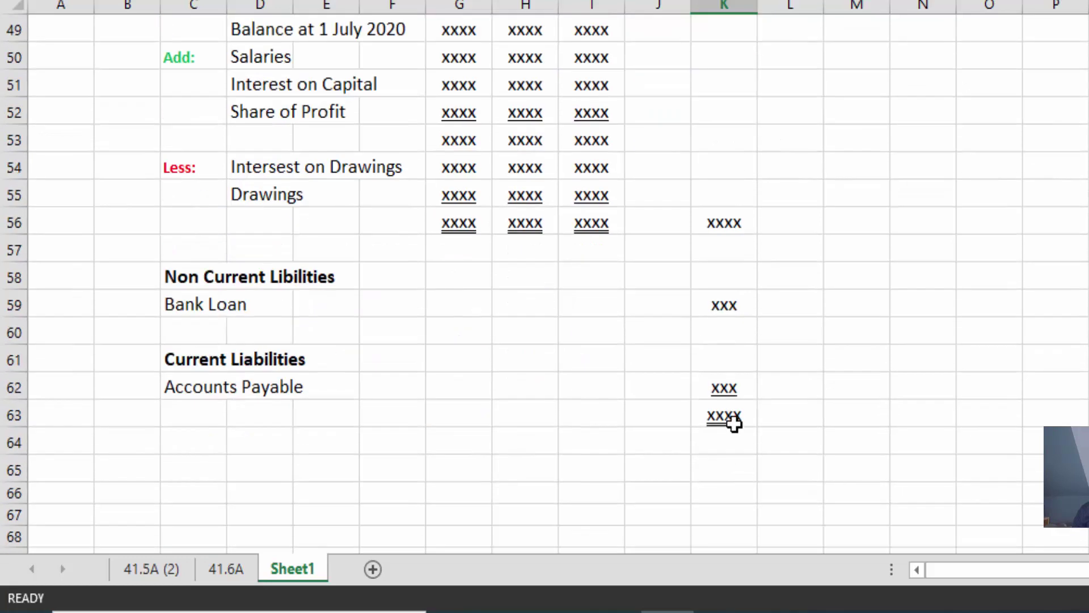
{"action": "scroll", "coordinate": [734, 423], "scroll_direction": "up", "scroll_amount": 3}
{"action": "scroll", "coordinate": [734, 423], "scroll_direction": "up", "scroll_amount": 8}
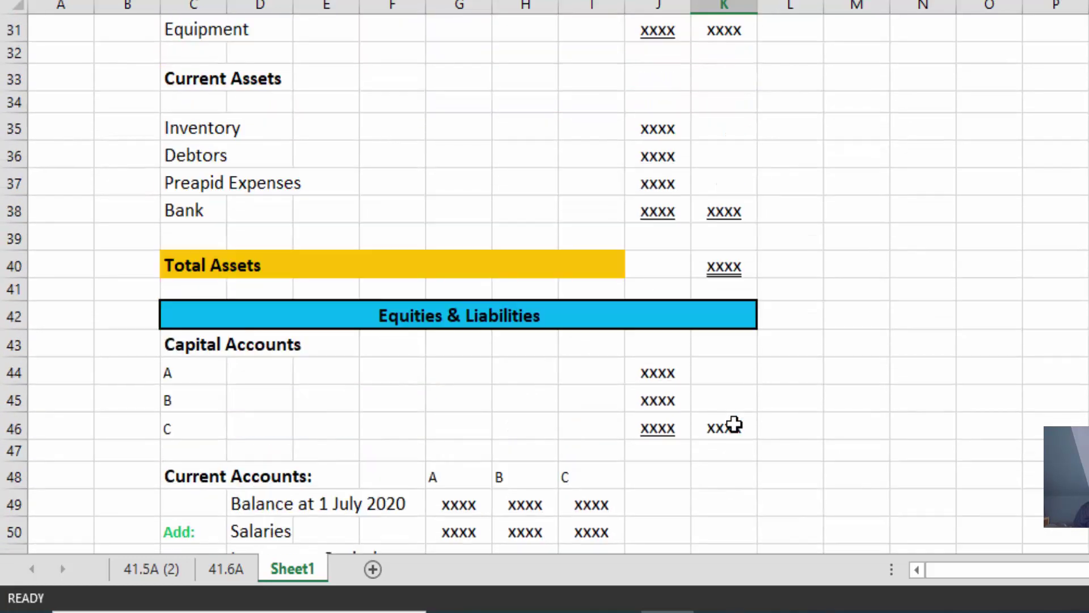
{"action": "scroll", "coordinate": [734, 423], "scroll_direction": "up", "scroll_amount": 3}
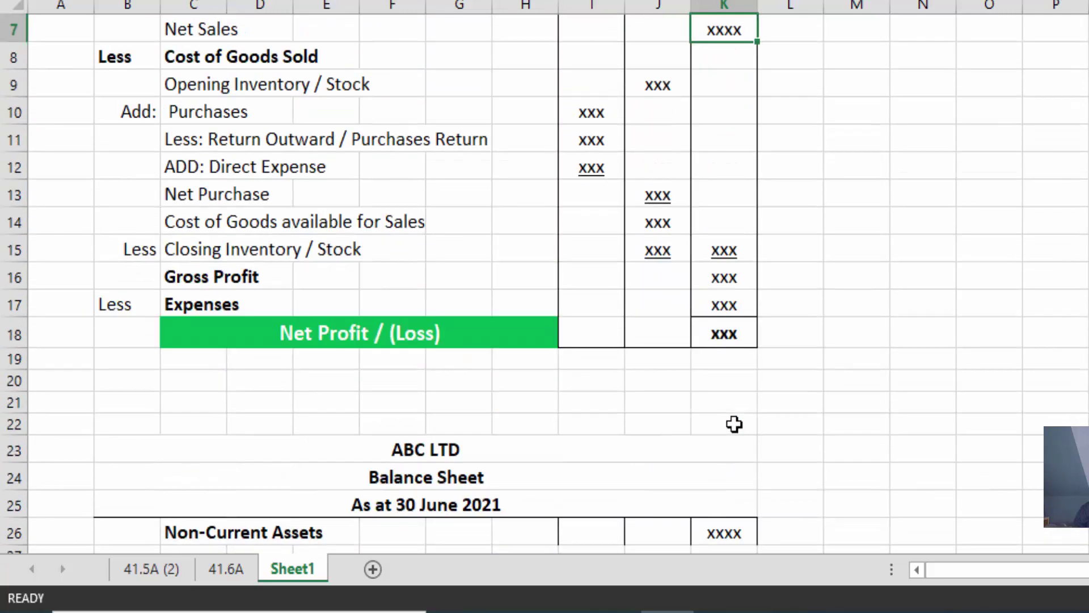
{"action": "scroll", "coordinate": [734, 423], "scroll_direction": "up", "scroll_amount": 2}
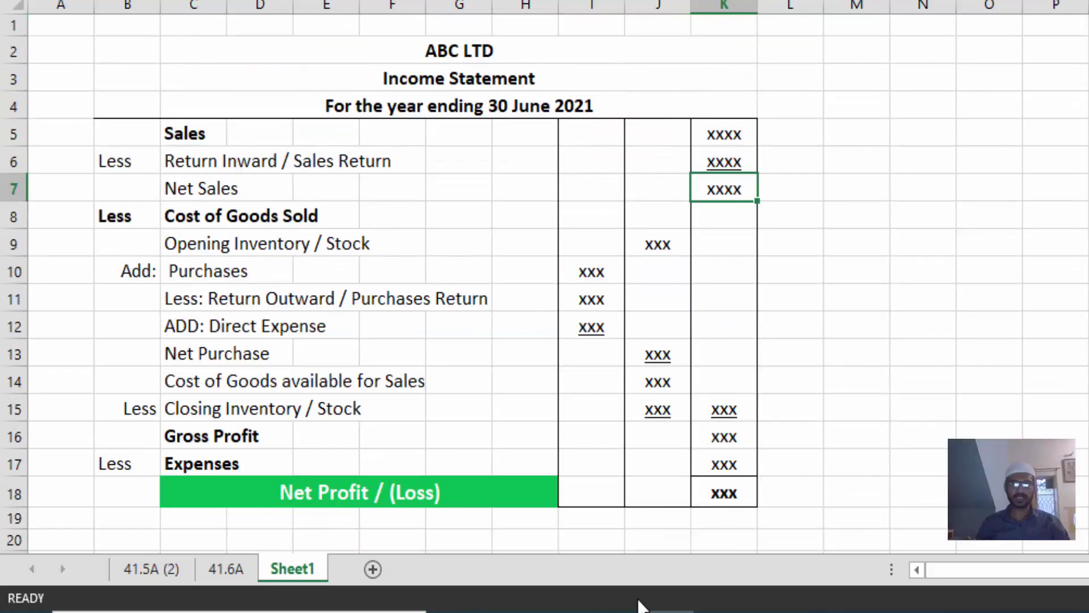
- Copy the Sales figure of 180,400 from the PDF trial balance into cell K5 of the Excel income statement and fit column K's width
{"action": "mouse_move", "coordinate": [624, 609]}
{"action": "mouse_move", "coordinate": [667, 611]}
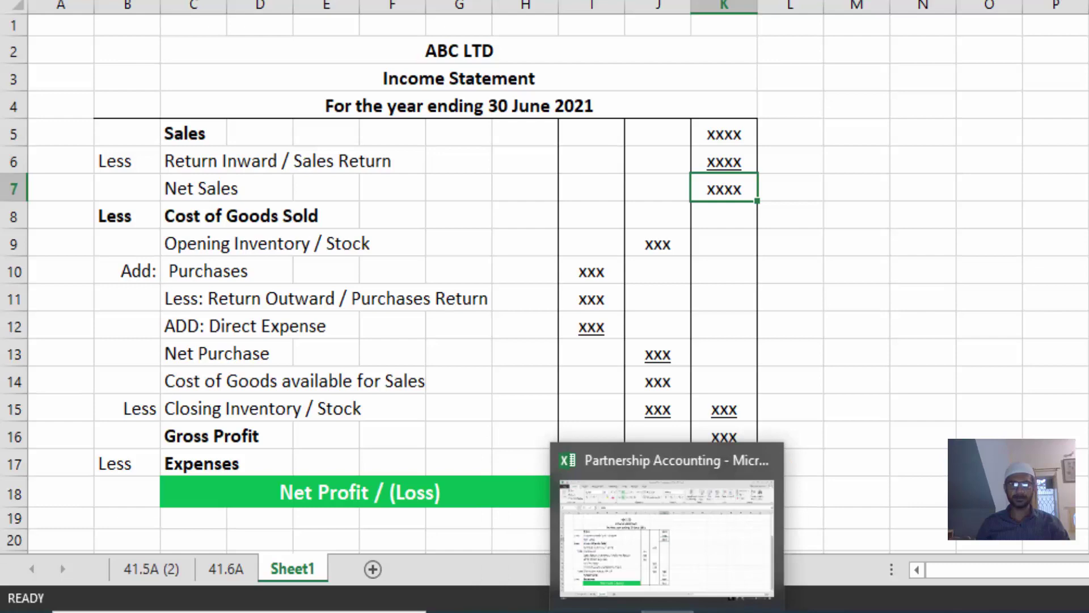
{"action": "left_click", "coordinate": [624, 609]}
{"action": "scroll", "coordinate": [596, 433], "scroll_direction": "up", "scroll_amount": 10}
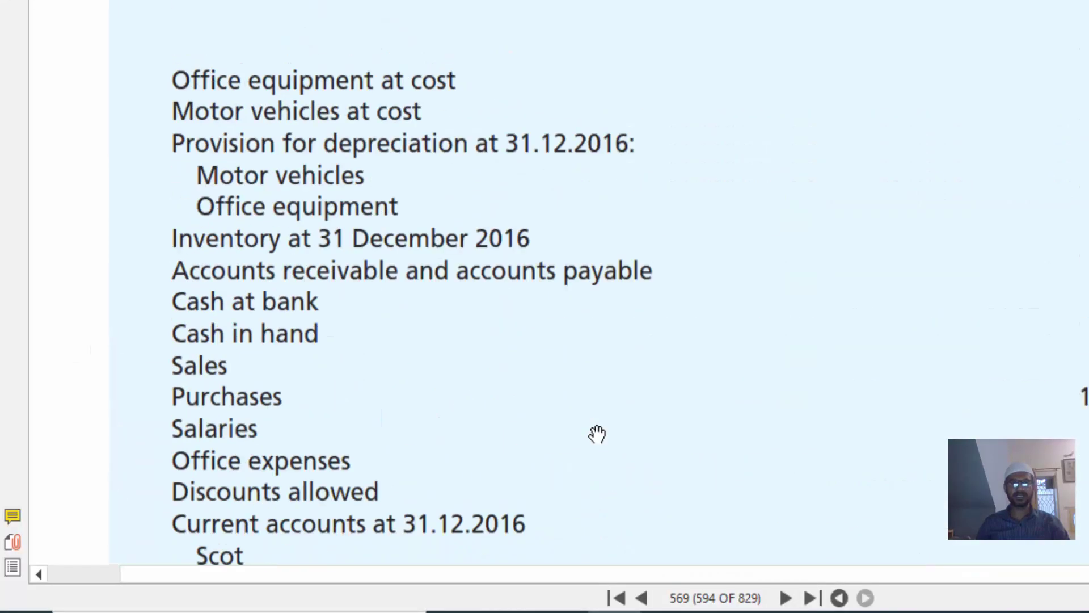
{"action": "scroll", "coordinate": [596, 433], "scroll_direction": "down", "scroll_amount": 2}
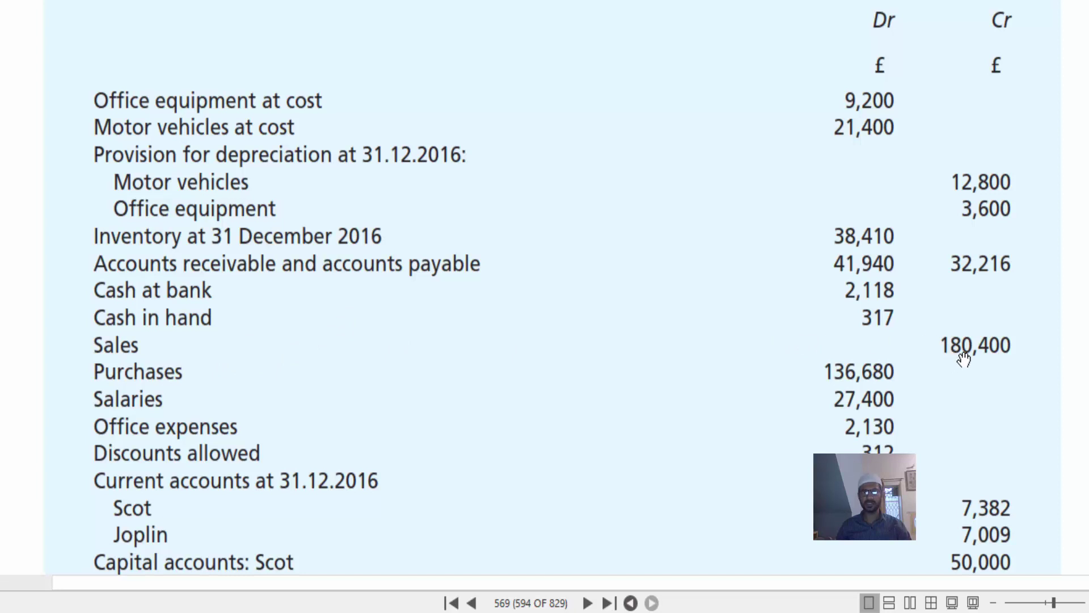
{"action": "double_click", "coordinate": [986, 346]}
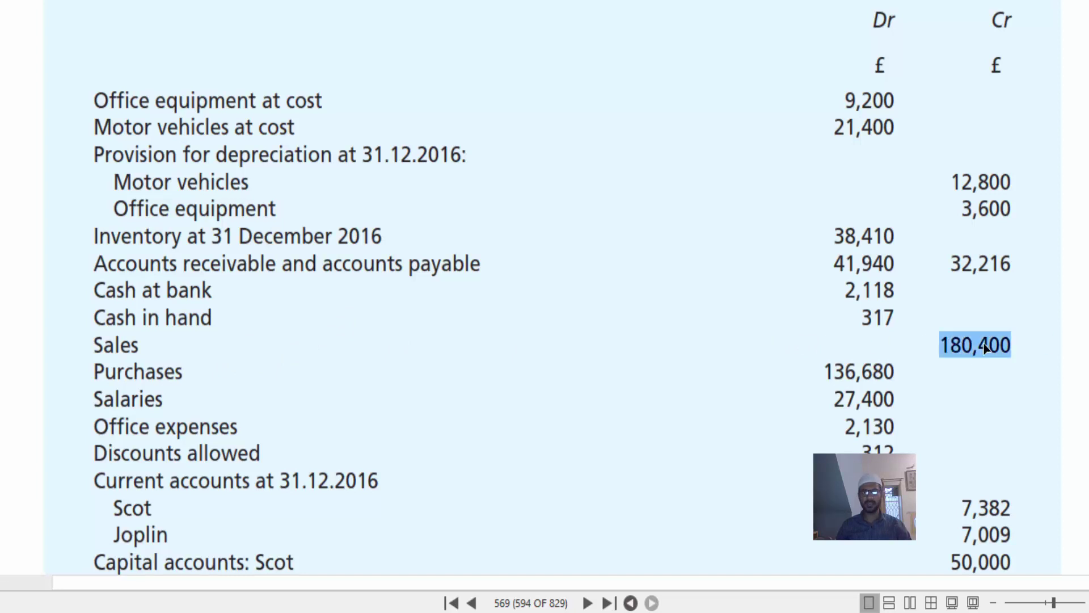
{"action": "right_click", "coordinate": [984, 353]}
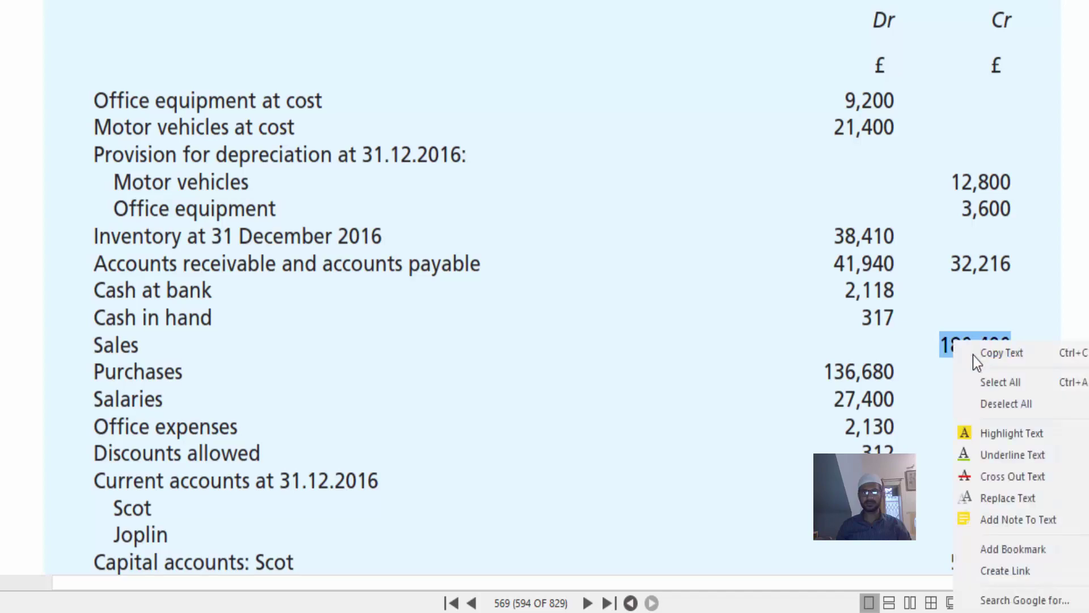
{"action": "left_click", "coordinate": [984, 353]}
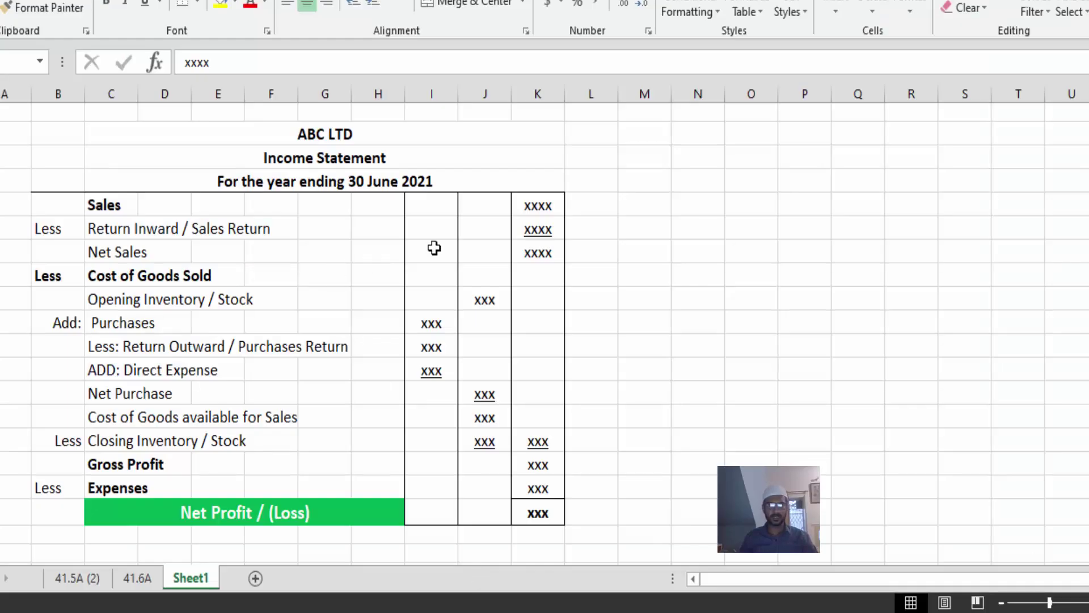
{"action": "left_click", "coordinate": [541, 208]}
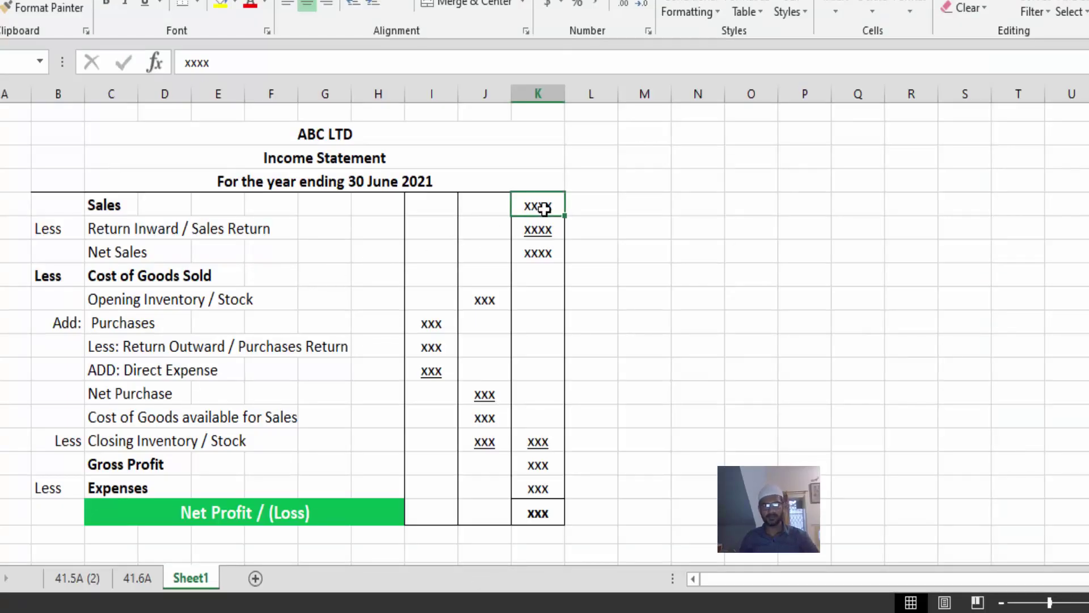
{"action": "key", "text": "ctrl+v"}
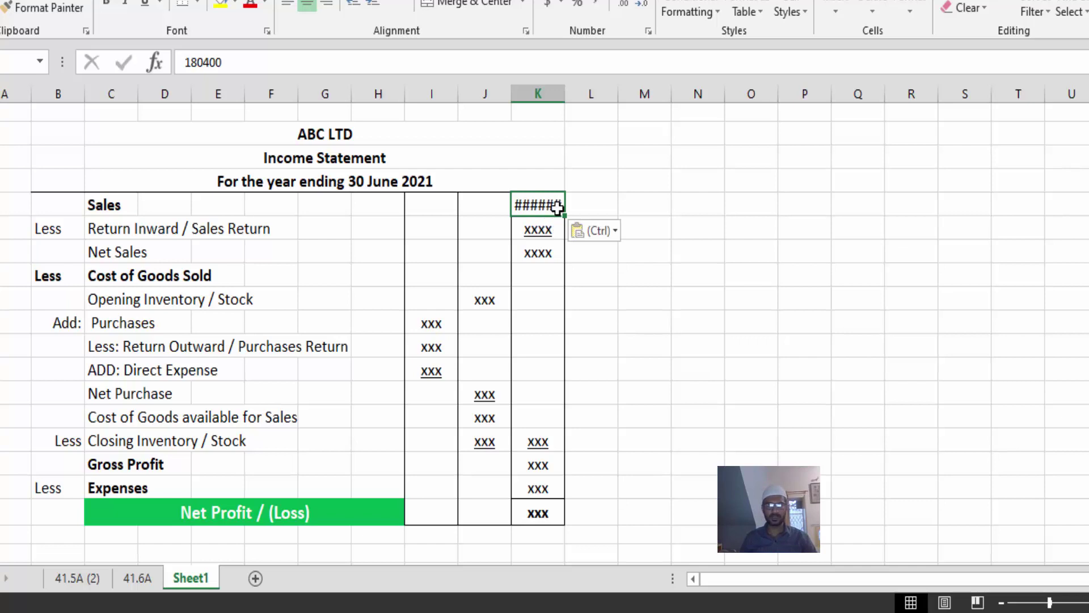
{"action": "double_click", "coordinate": [565, 94]}
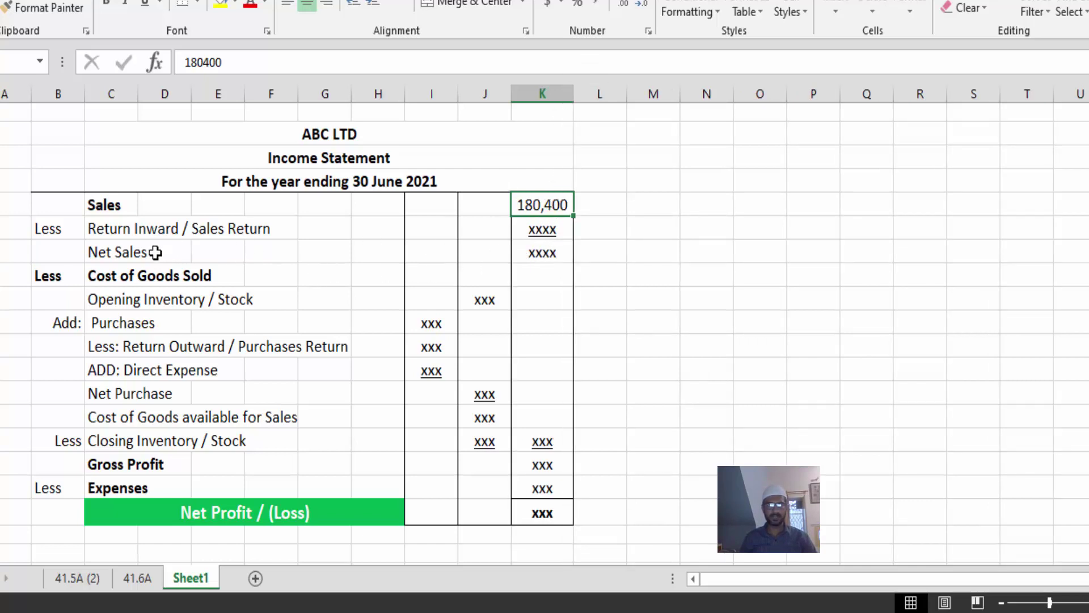
- Clear the contents of the Return Inward / Sales Return and Net Sales rows in the income statement
{"action": "left_click_drag", "start_coordinate": [38, 223], "coordinate": [566, 250]}
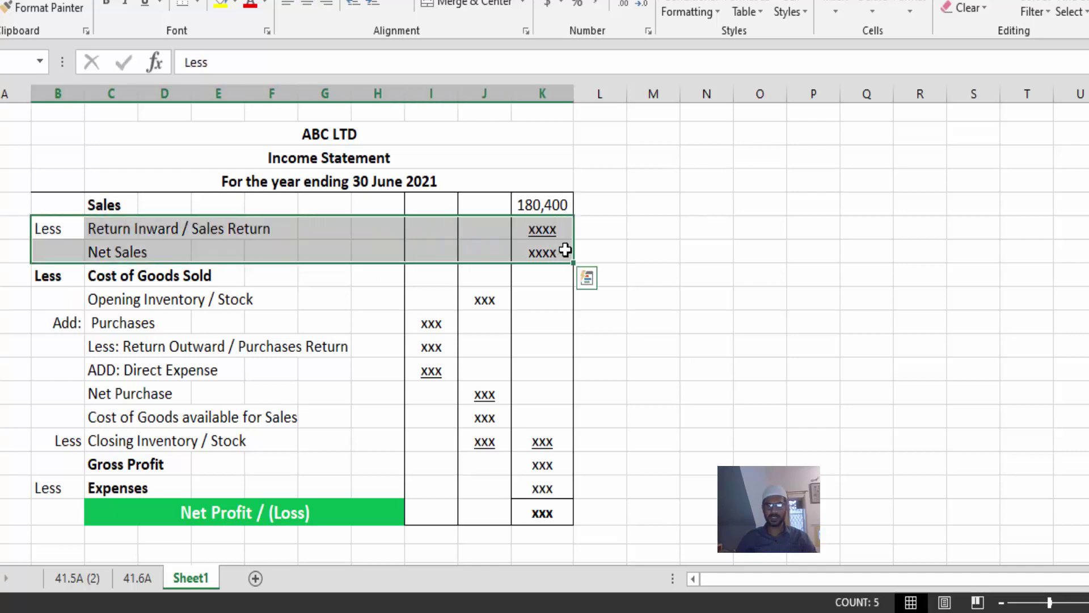
{"action": "key", "text": "Delete"}
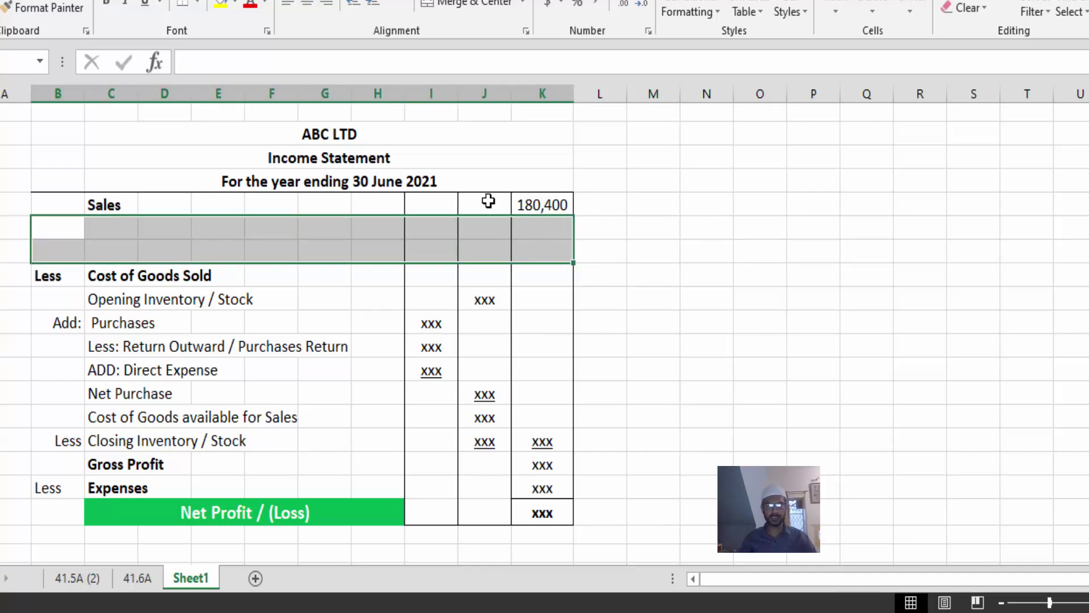
{"action": "left_click", "coordinate": [567, 345]}
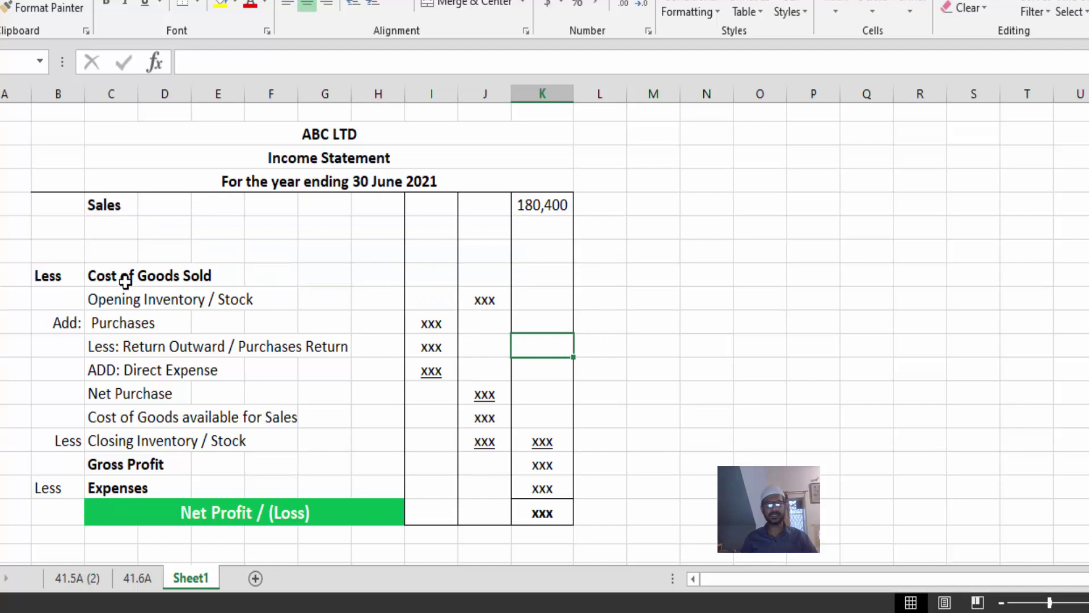
- Copy the 31 December 2016 inventory figure of 38,410 from the PDF trial balance into Opening Inventory / Stock cell J9 in Excel
{"action": "key", "text": "alt+Tab"}
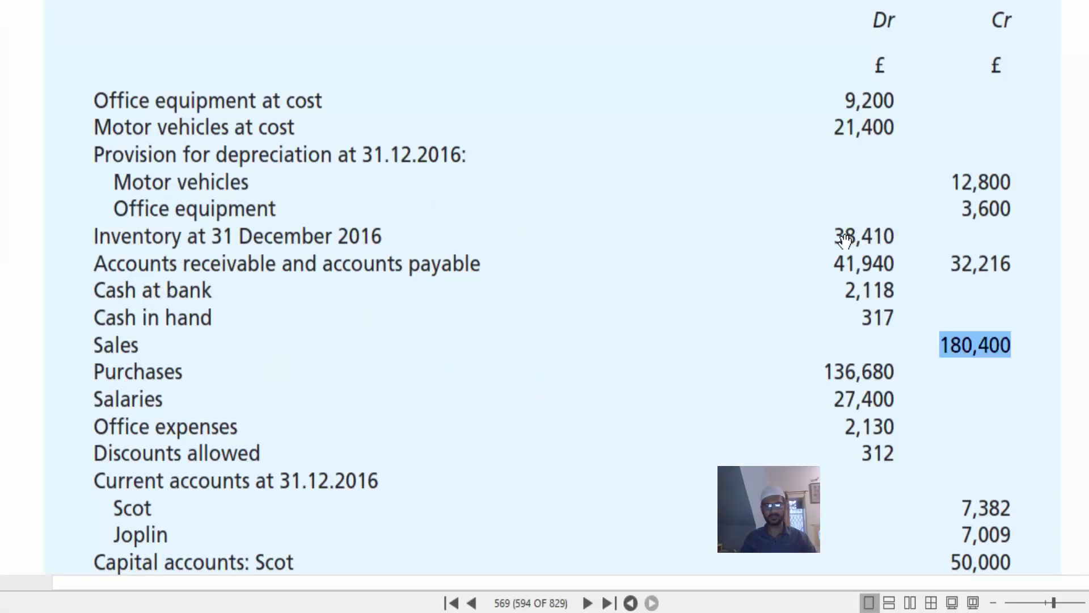
{"action": "left_click_drag", "start_coordinate": [834, 236], "coordinate": [899, 234]}
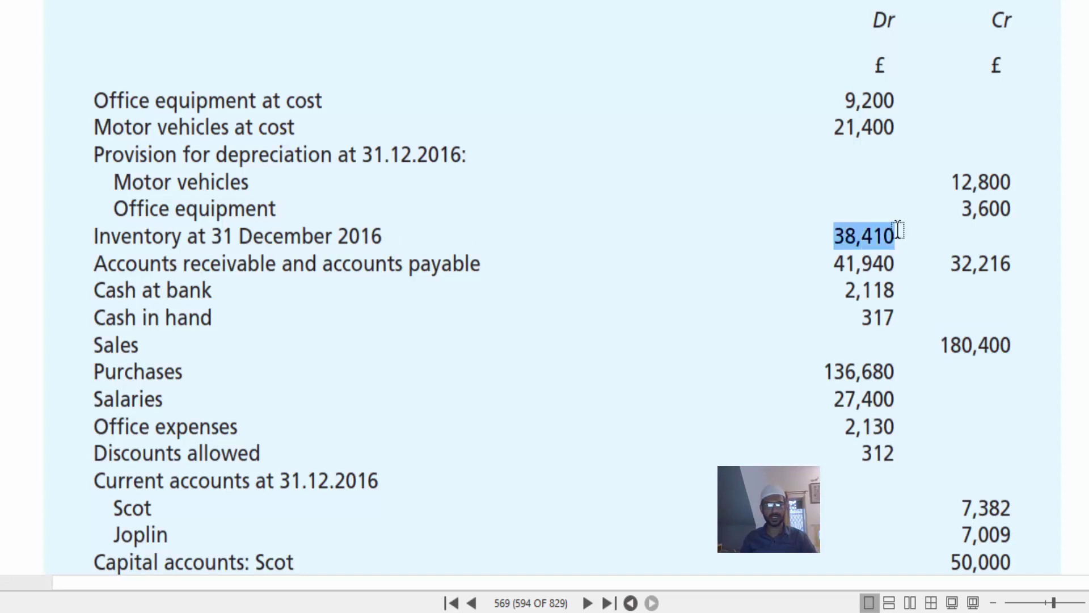
{"action": "key", "text": "alt+Tab"}
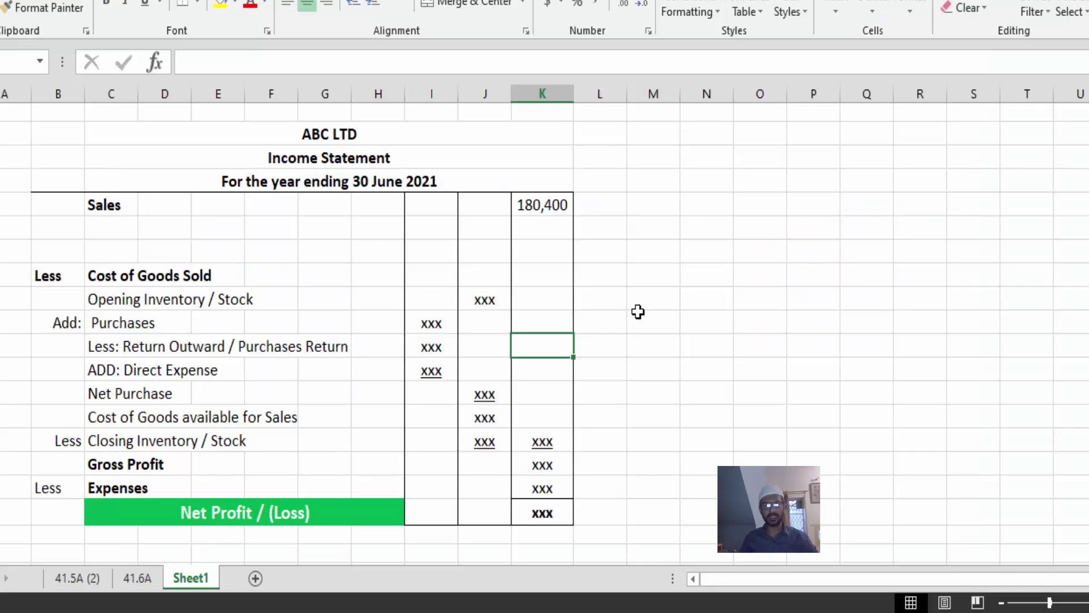
{"action": "left_click", "coordinate": [489, 299]}
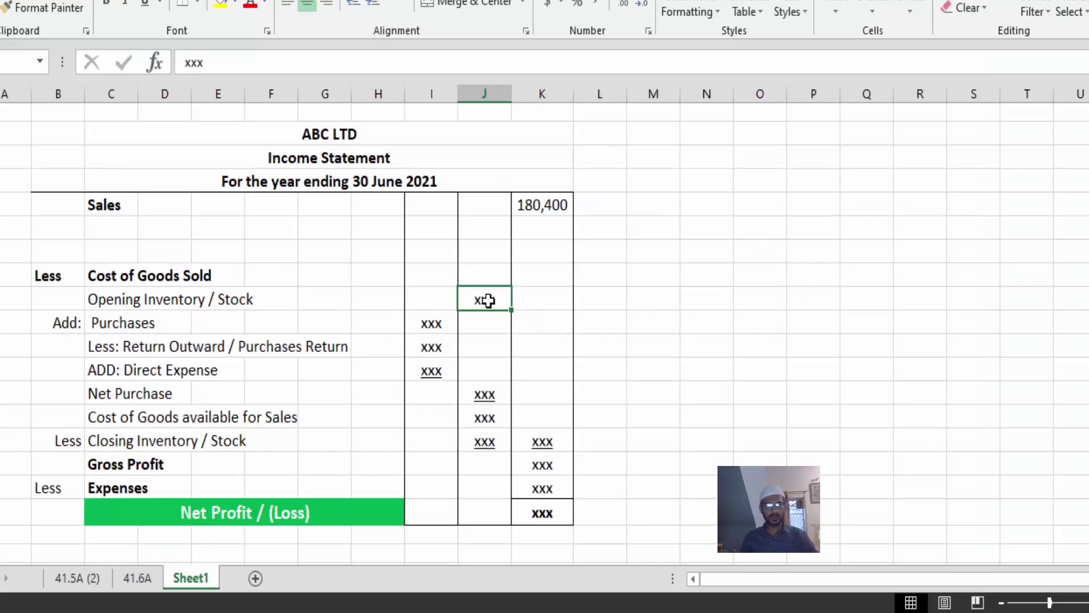
{"action": "key", "text": "ctrl+v"}
- Copy the Purchases figure of 136,680 from the PDF trial balance into cell J10 of the Excel income statement and fit column J's width
{"action": "key", "text": "alt+Tab"}
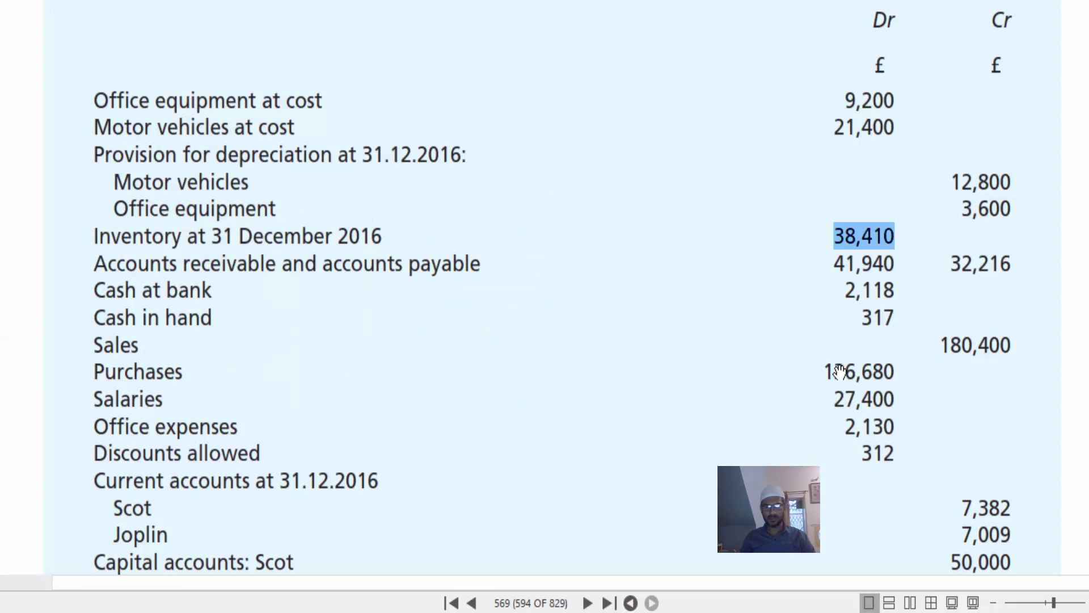
{"action": "left_click_drag", "start_coordinate": [824, 371], "coordinate": [891, 368]}
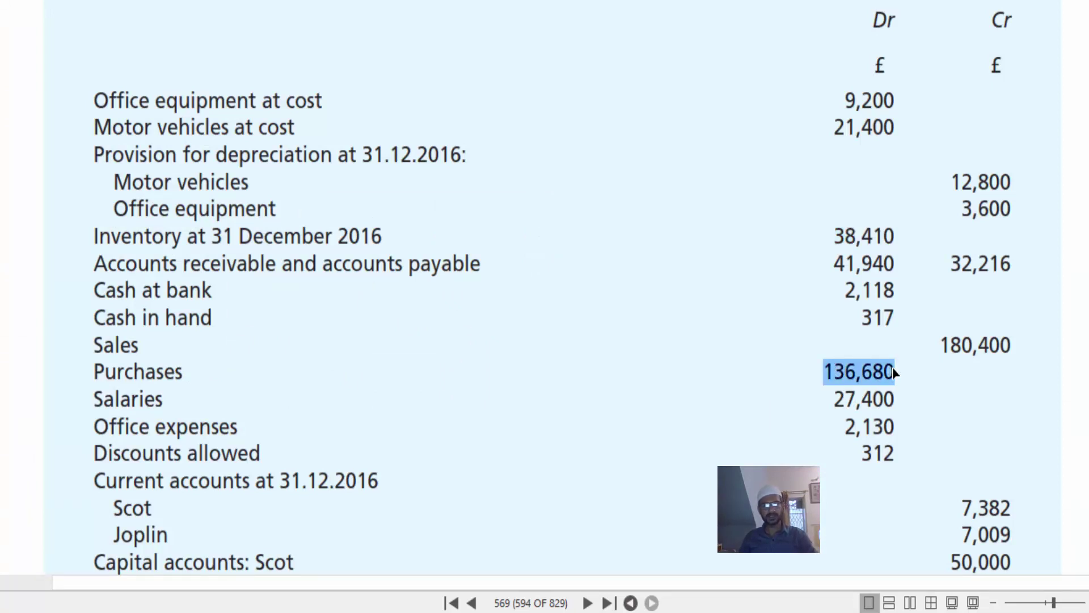
{"action": "key", "text": "alt+Tab"}
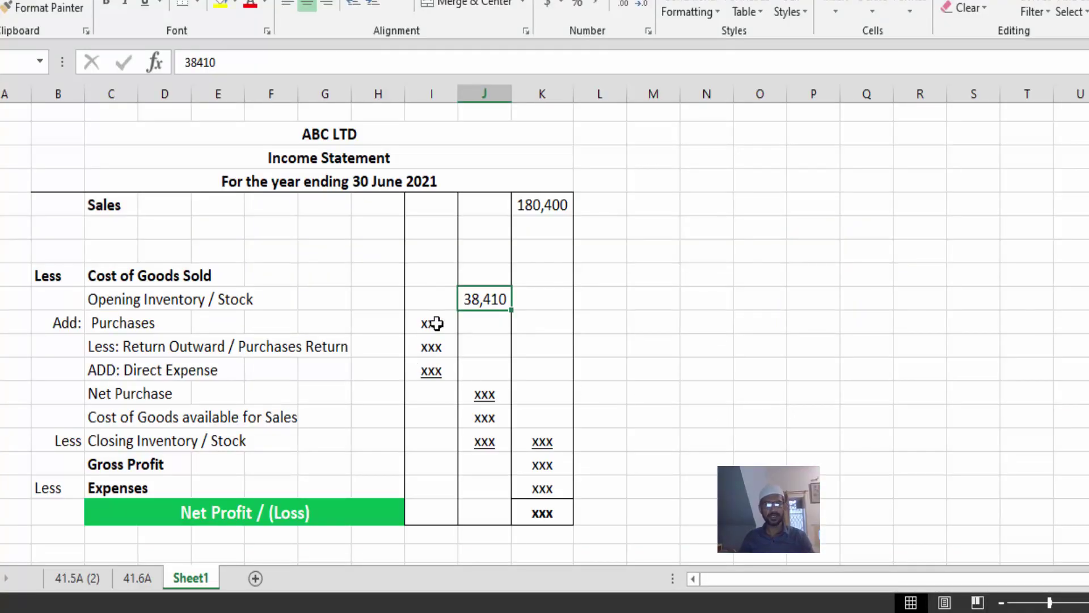
{"action": "key", "text": "alt+Tab"}
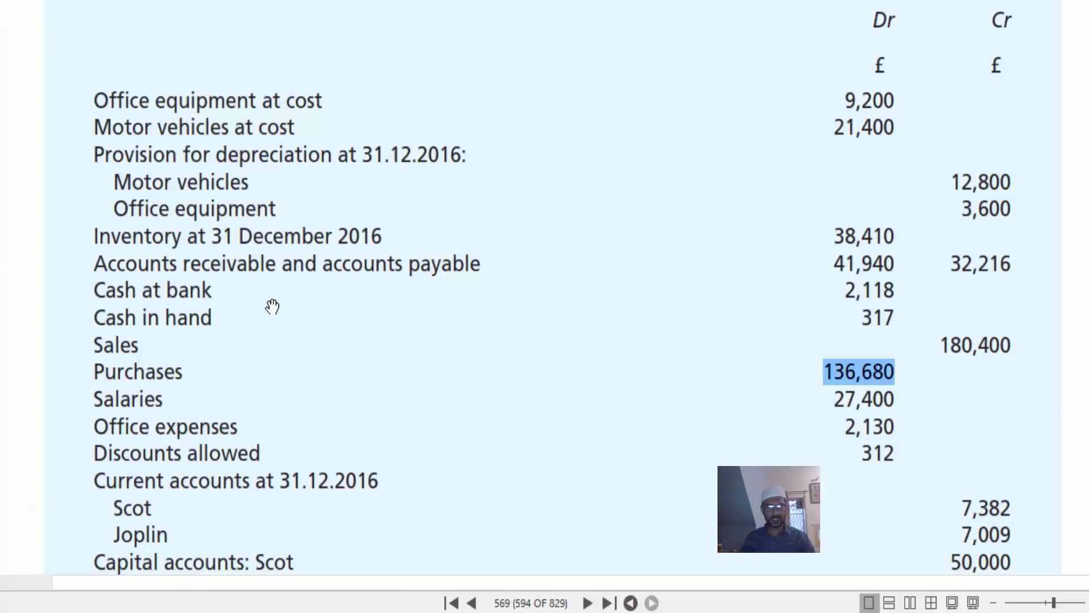
{"action": "scroll", "coordinate": [273, 306], "scroll_direction": "down", "scroll_amount": 2}
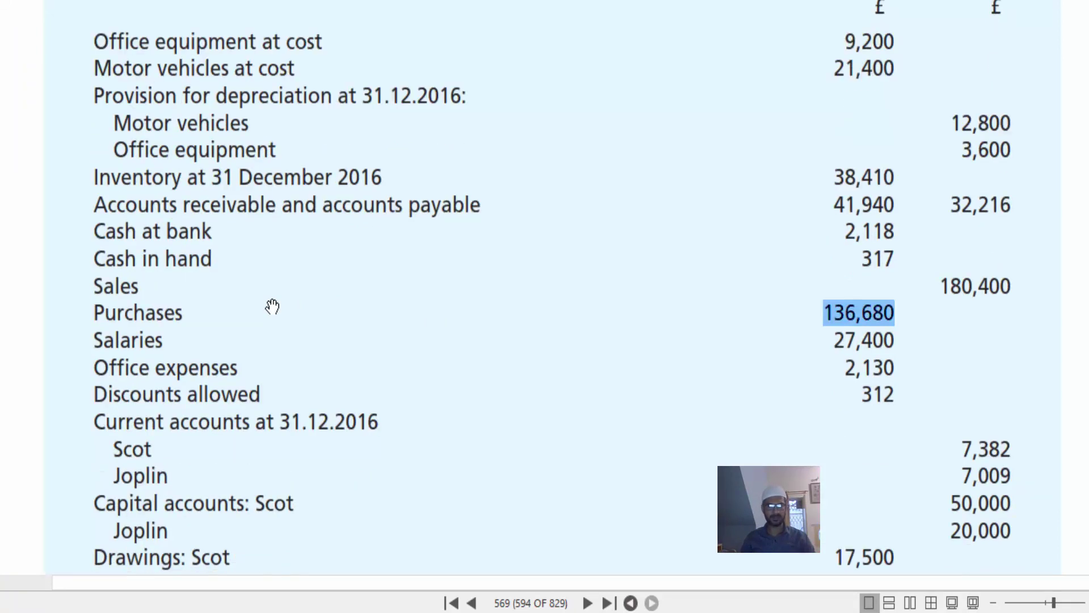
{"action": "scroll", "coordinate": [272, 307], "scroll_direction": "up", "scroll_amount": 2}
{"action": "key", "text": "alt+Tab"}
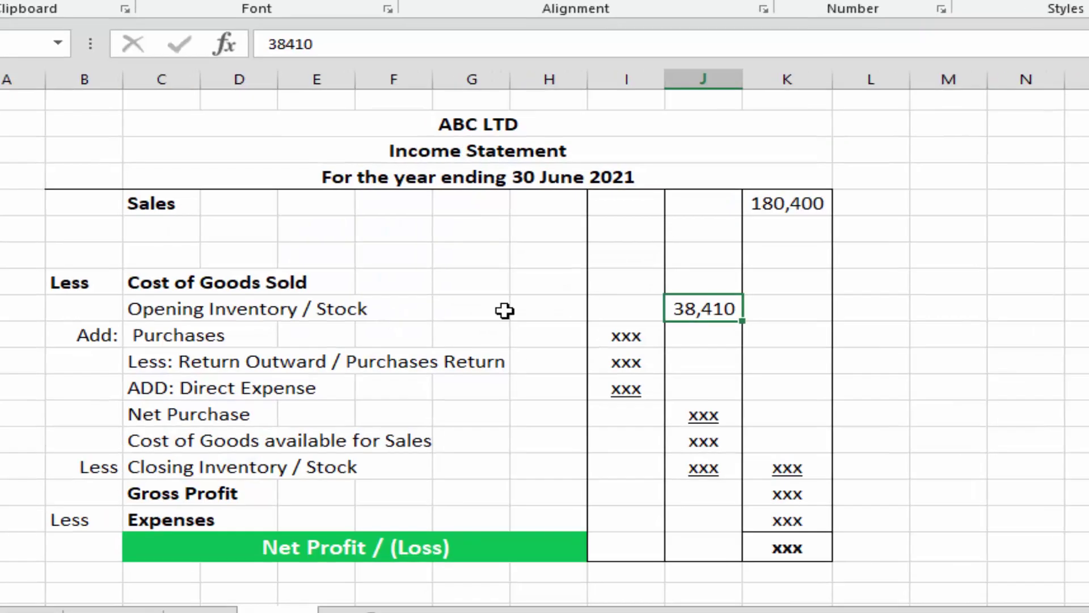
{"action": "left_click", "coordinate": [851, 427]}
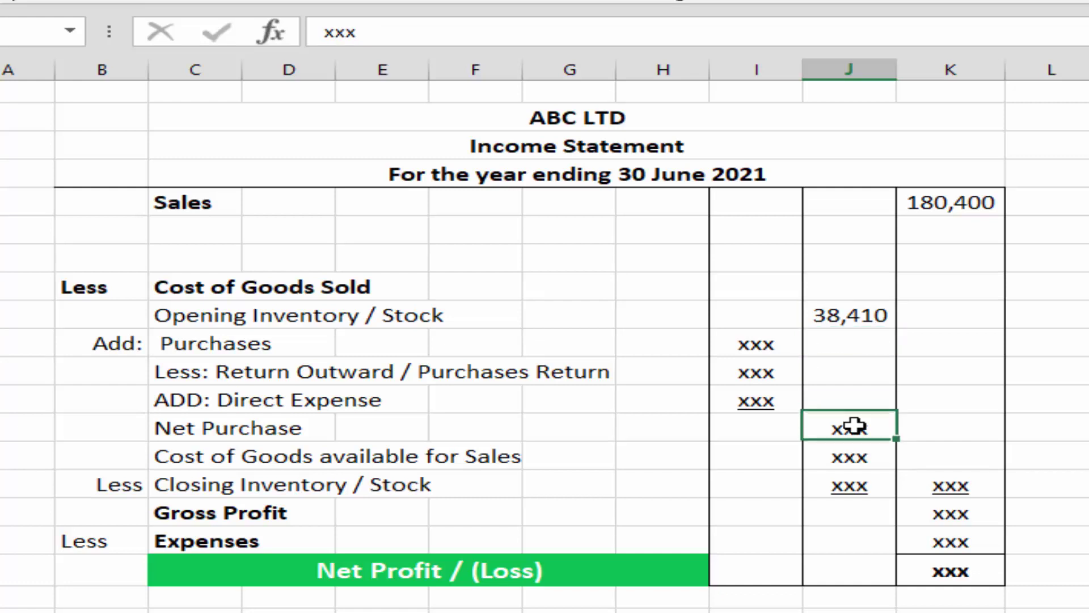
{"action": "left_click", "coordinate": [856, 343]}
{"action": "key", "text": "ctrl+v"}
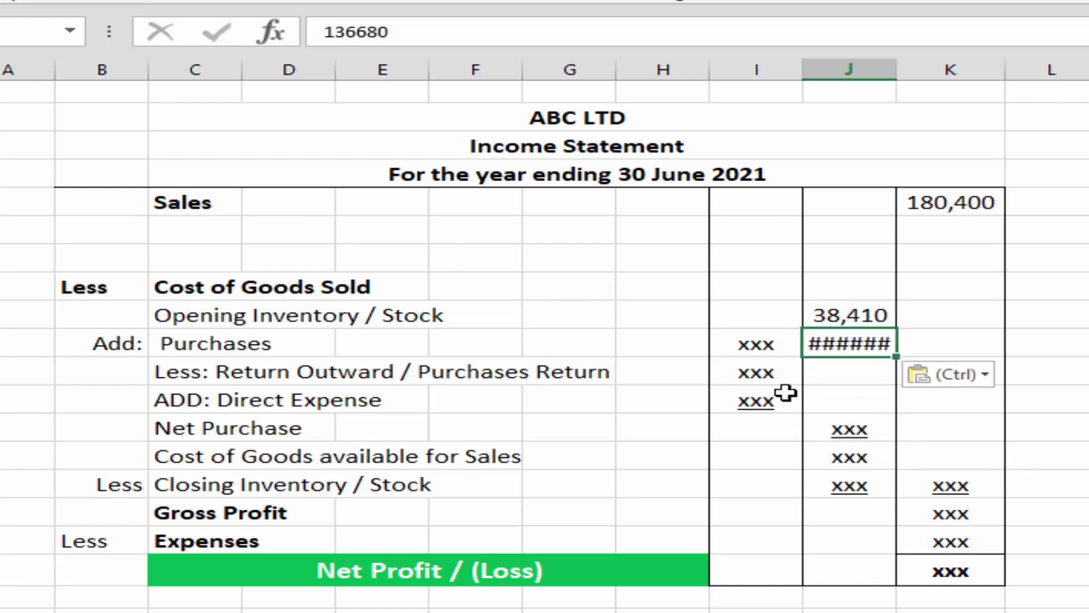
{"action": "double_click", "coordinate": [897, 64]}
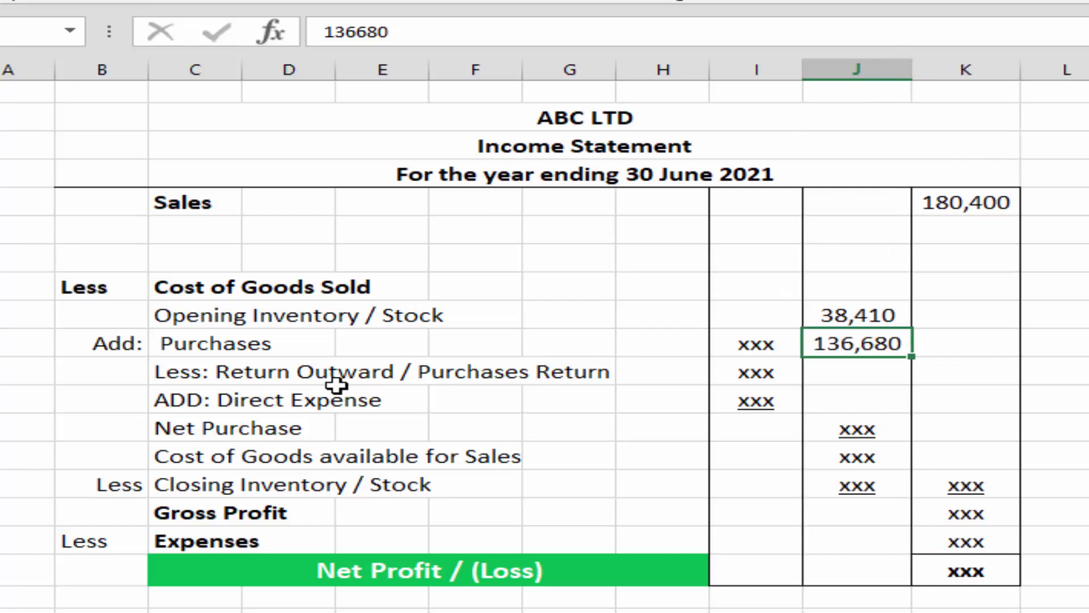
- Delete the Return Outward / Purchases Return, Direct Expense and Net Purchase rows from the income statement
{"action": "left_click", "coordinate": [173, 371]}
{"action": "left_click_drag", "start_coordinate": [173, 371], "coordinate": [904, 429]}
{"action": "left_click", "coordinate": [0, 371]}
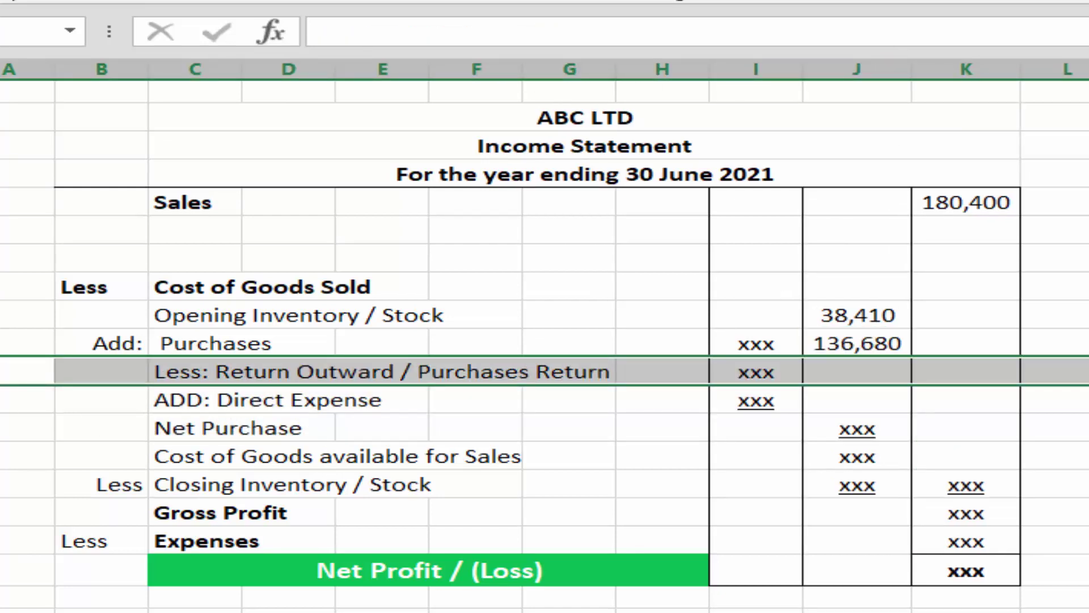
{"action": "left_click_drag", "start_coordinate": [3, 372], "coordinate": [3, 429]}
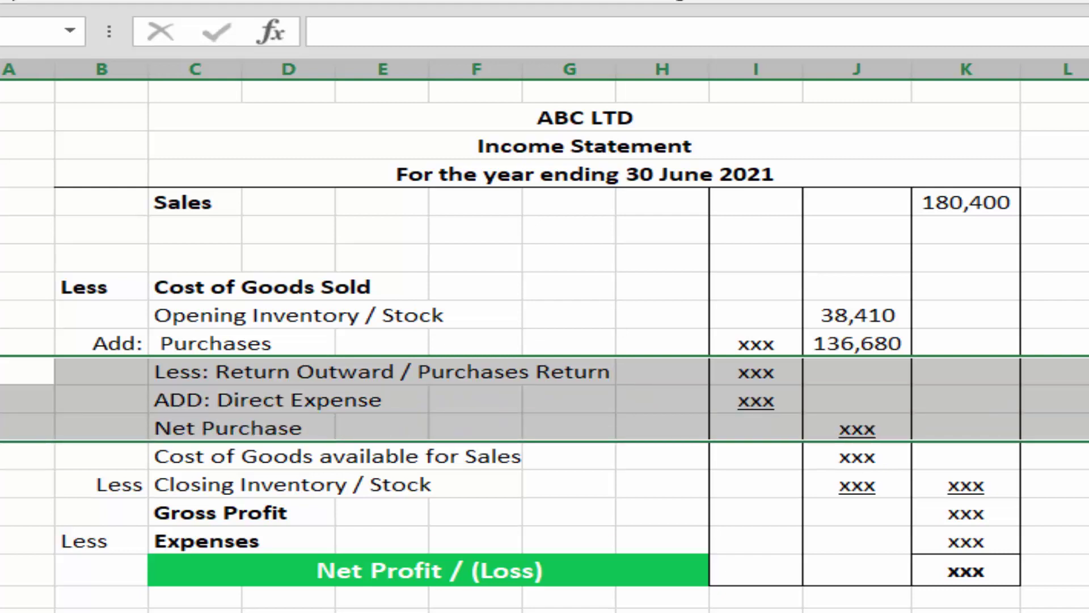
{"action": "right_click", "coordinate": [3, 430]}
{"action": "left_click", "coordinate": [23, 271]}
{"action": "left_click", "coordinate": [897, 511]}
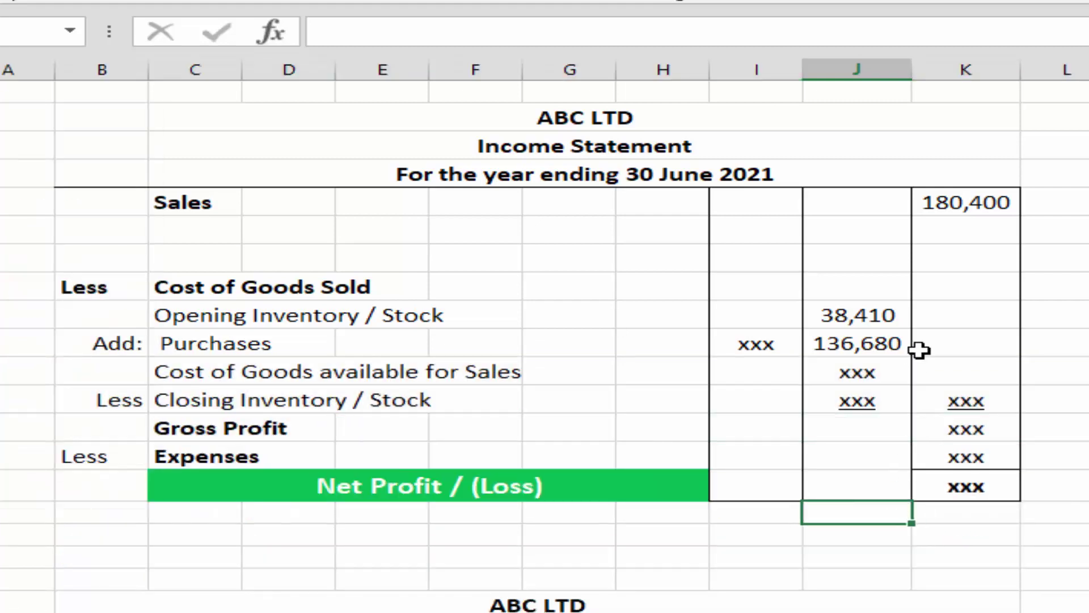
- Clear the xxx placeholder in cell I10 of the Purchases row and underline the 136,680 figure in J10
{"action": "left_click", "coordinate": [769, 346]}
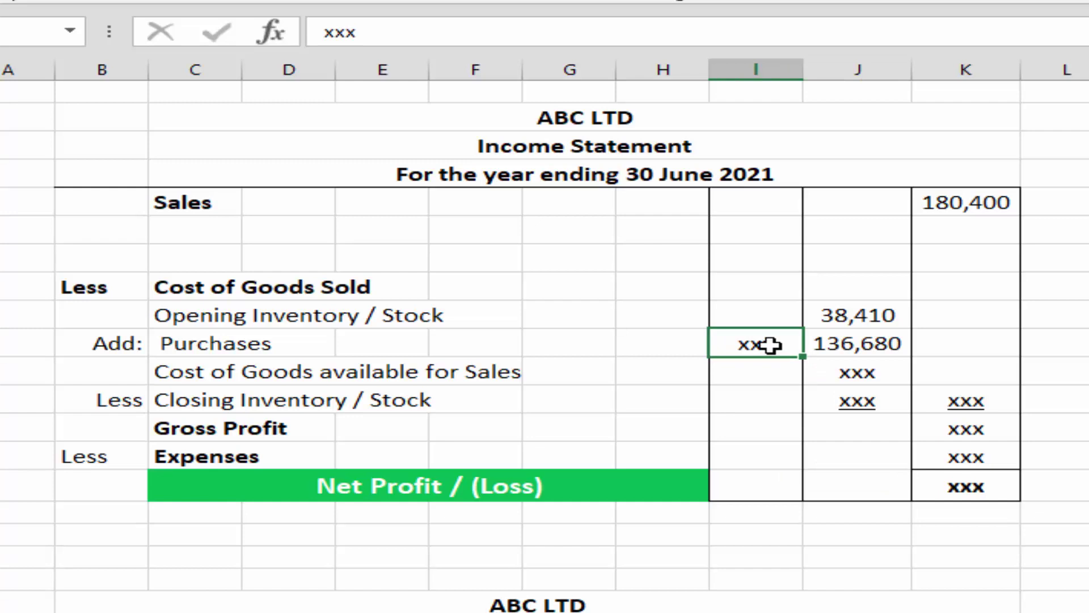
{"action": "key", "text": "Delete"}
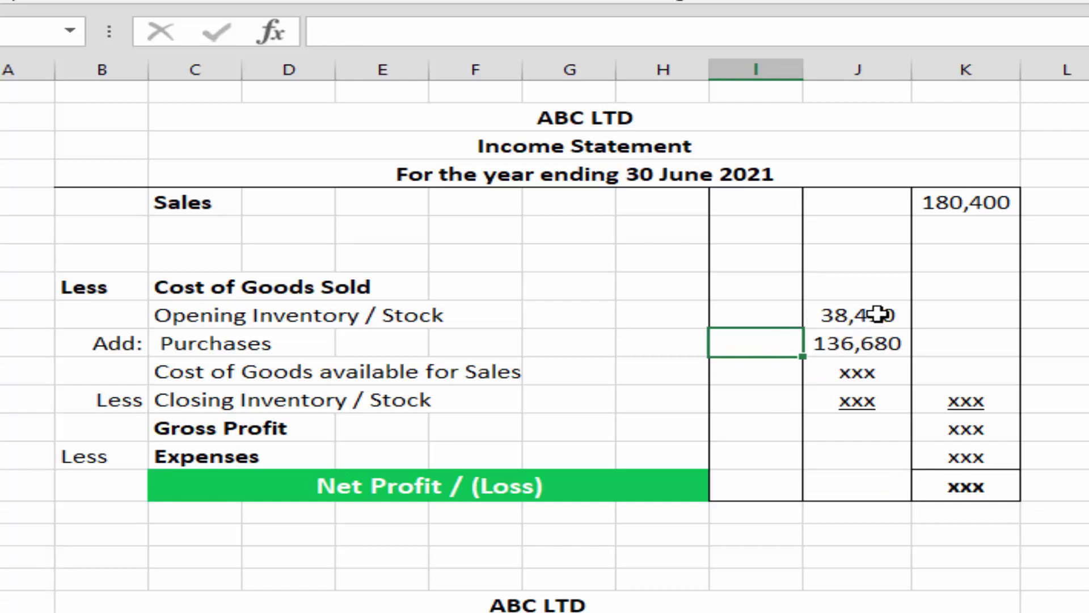
{"action": "left_click", "coordinate": [871, 343]}
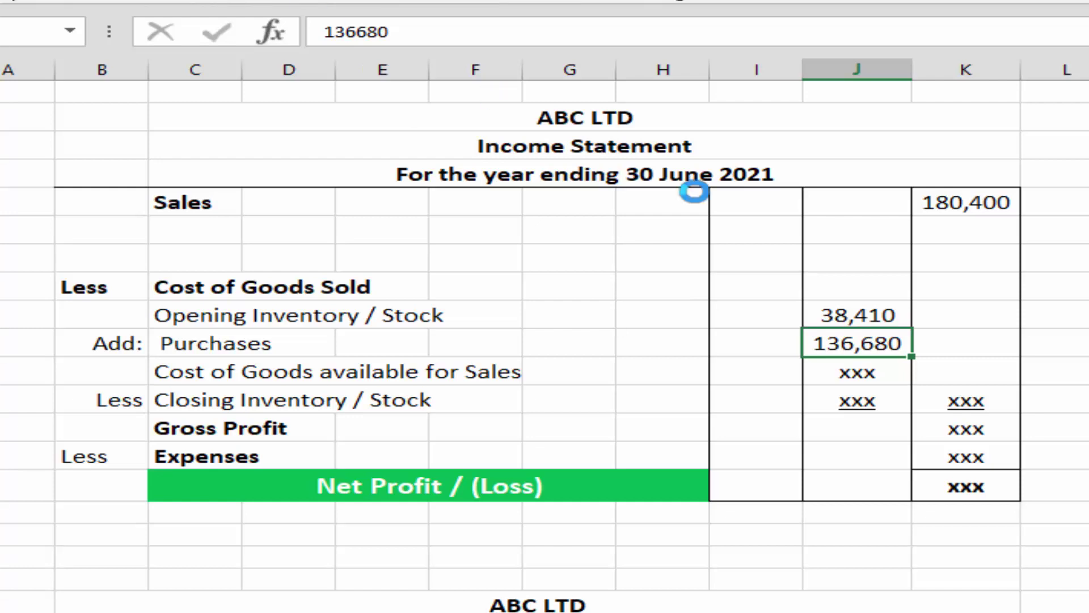
- Calculate Cost of Goods available for Sales in J11 by summing opening inventory and purchases, J9:J10
{"action": "left_click", "coordinate": [863, 372]}
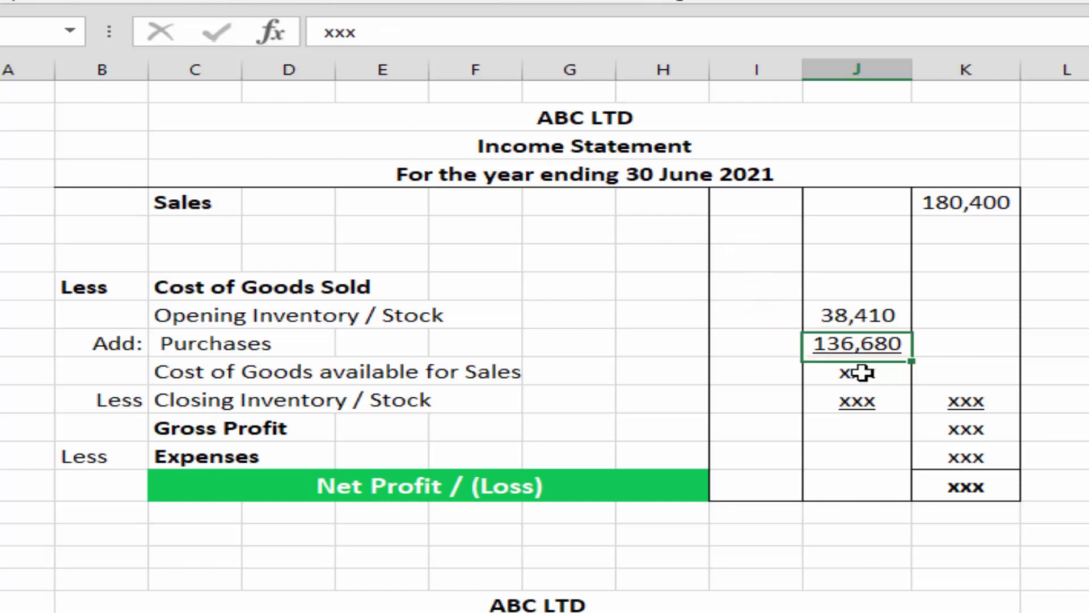
{"action": "type", "text": "=sum"}
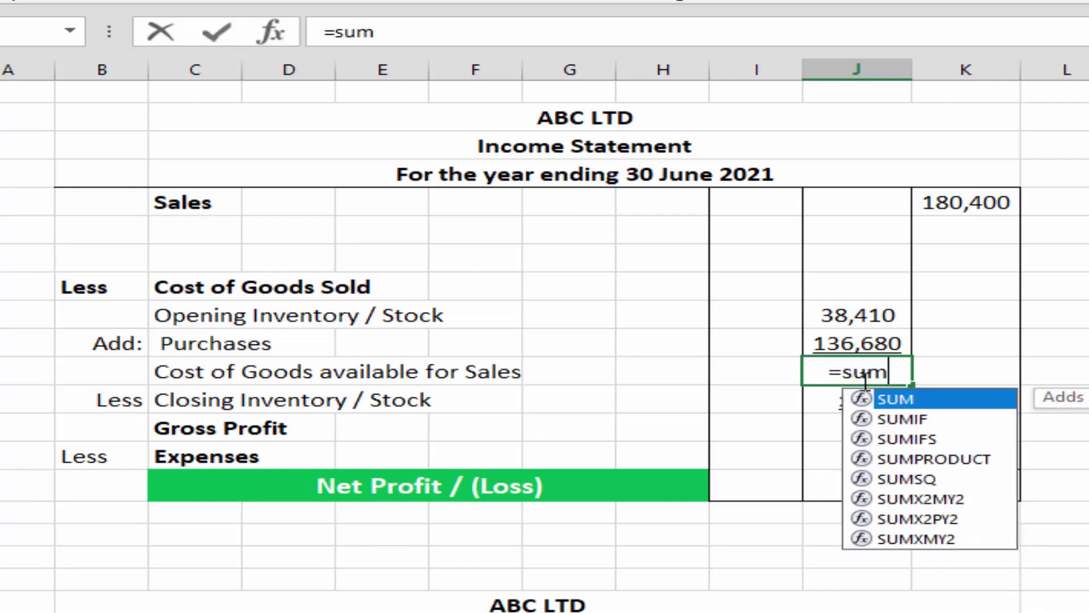
{"action": "type", "text": "("}
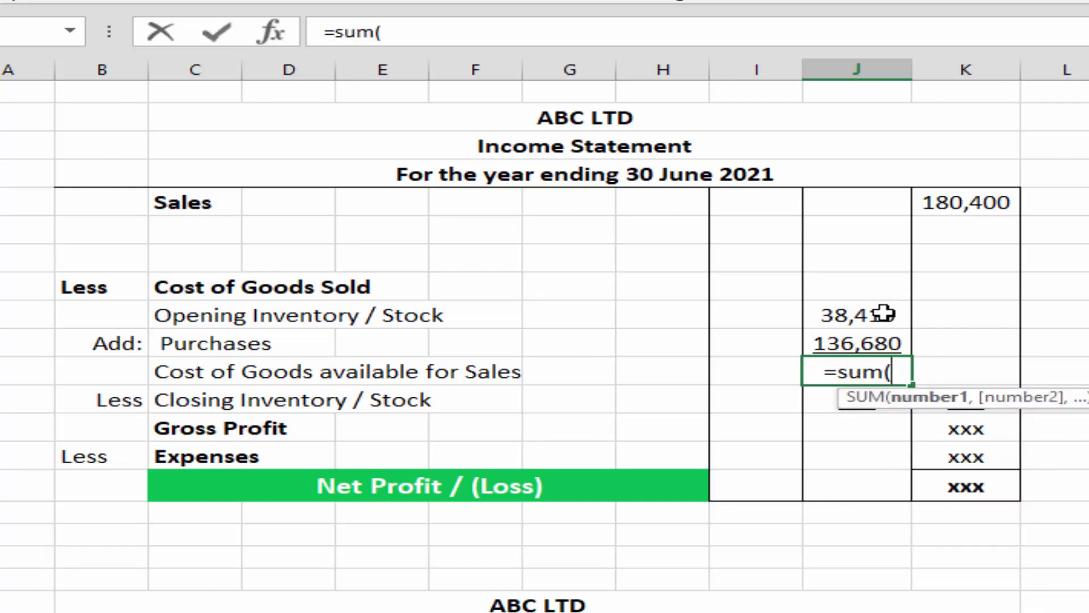
{"action": "left_click_drag", "start_coordinate": [884, 314], "coordinate": [868, 345]}
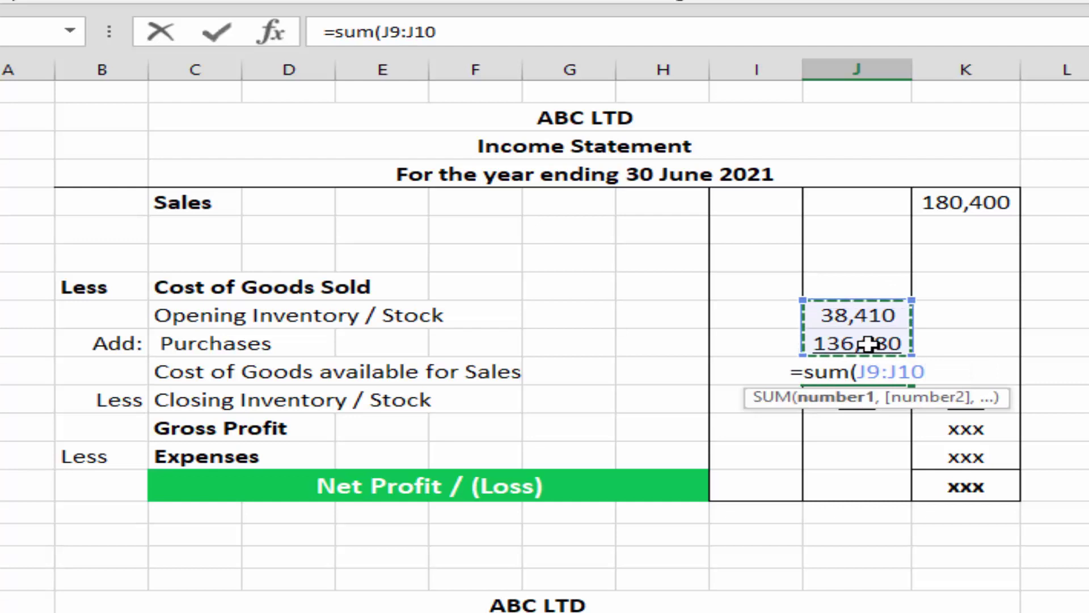
{"action": "type", "text": ")"}
{"action": "key", "text": "Return"}
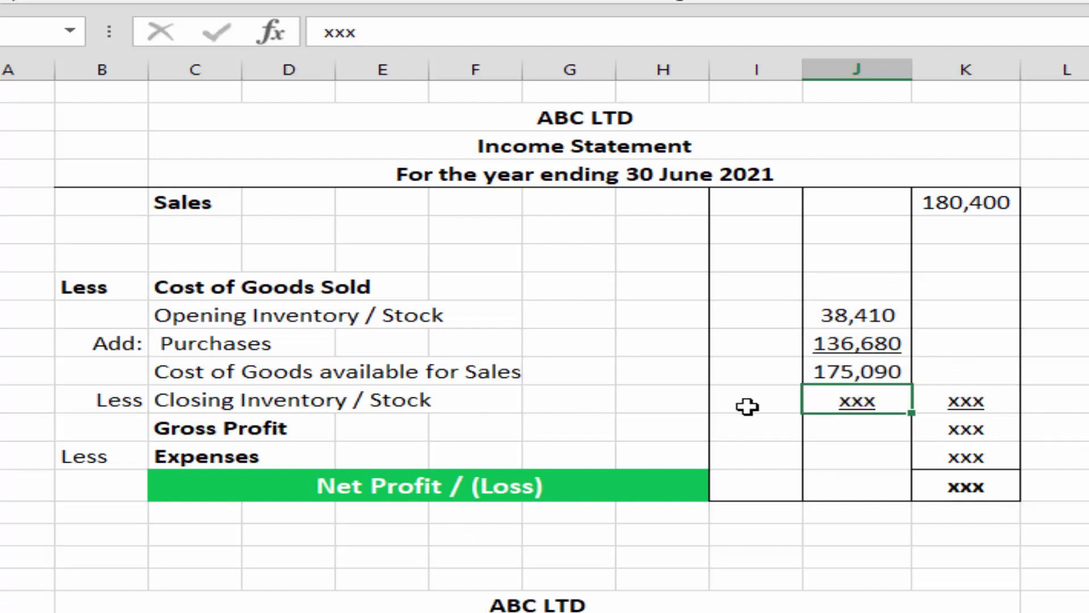
- Look up the closing inventory in the PDF exercise and enter 41312 as Closing Inventory / Stock in cell J12 in Excel
{"action": "key", "text": "alt+Tab"}
{"action": "scroll", "coordinate": [768, 414], "scroll_direction": "down", "scroll_amount": 8}
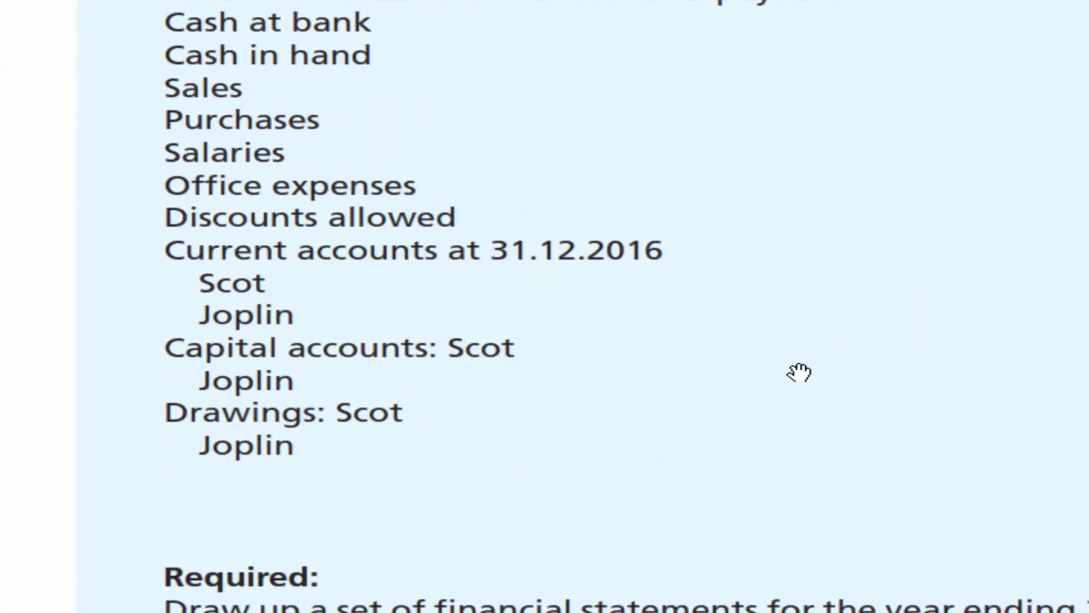
{"action": "scroll", "coordinate": [799, 372], "scroll_direction": "down", "scroll_amount": 3}
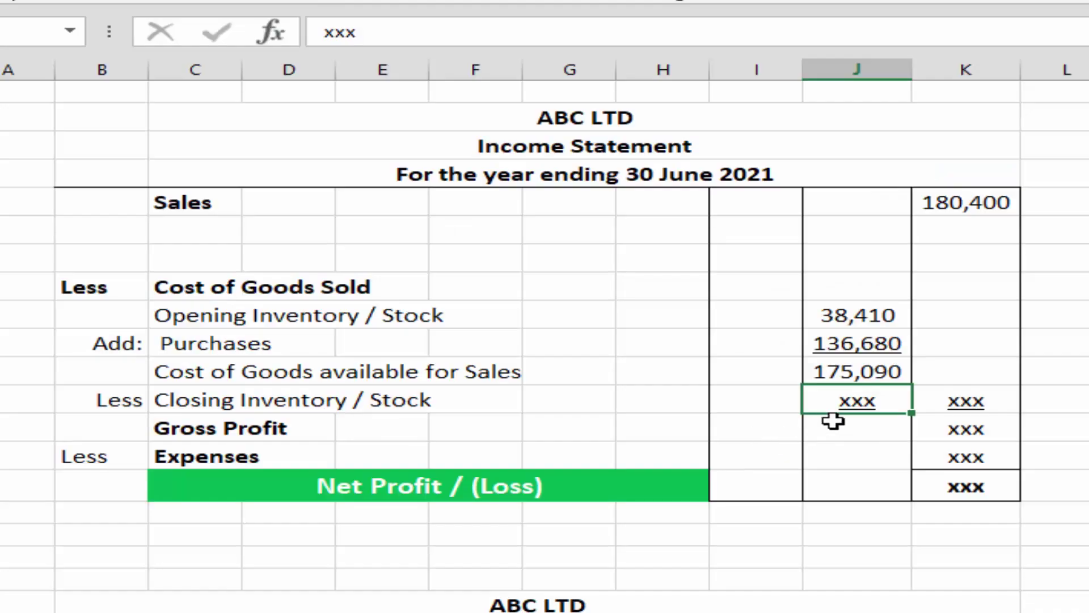
{"action": "type", "text": "41"}
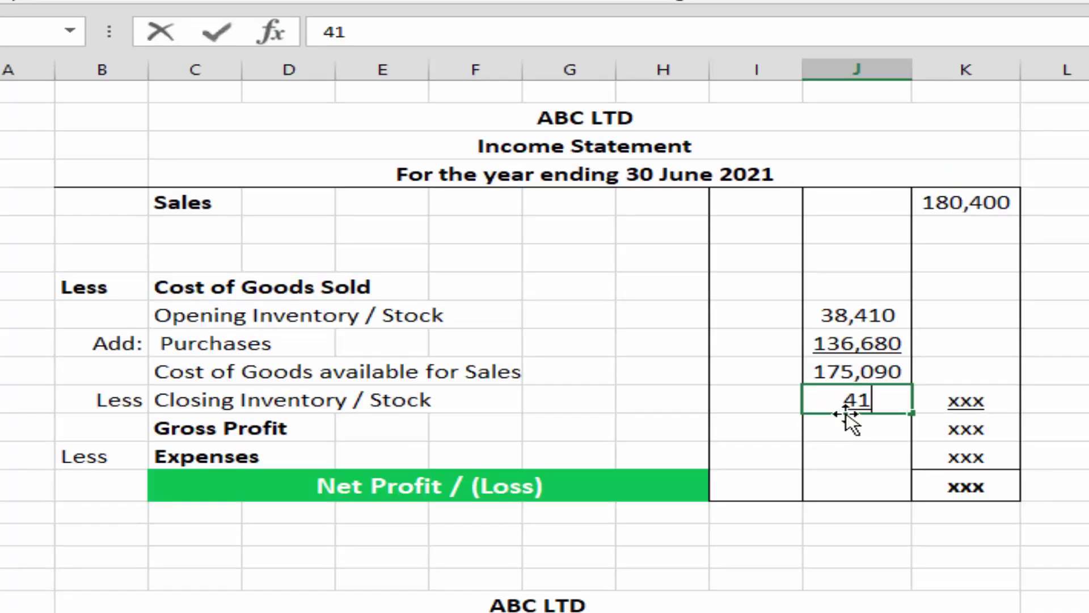
{"action": "type", "text": "312"}
{"action": "key", "text": "Return"}
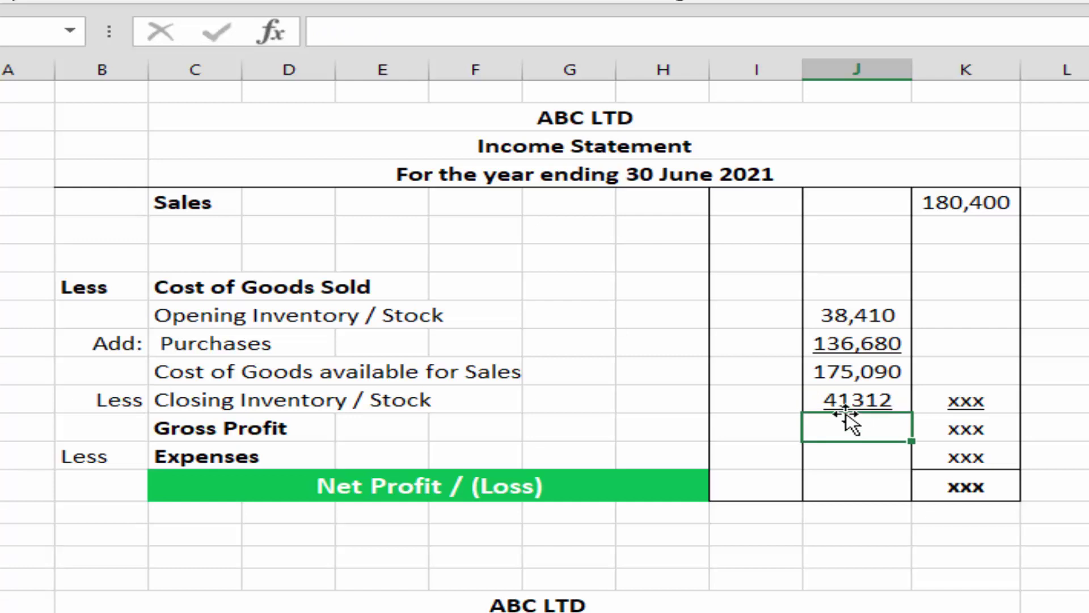
- Calculate the cost of goods sold in K12 by subtracting closing inventory from goods available for sale with =J11-J12
{"action": "left_click", "coordinate": [973, 402]}
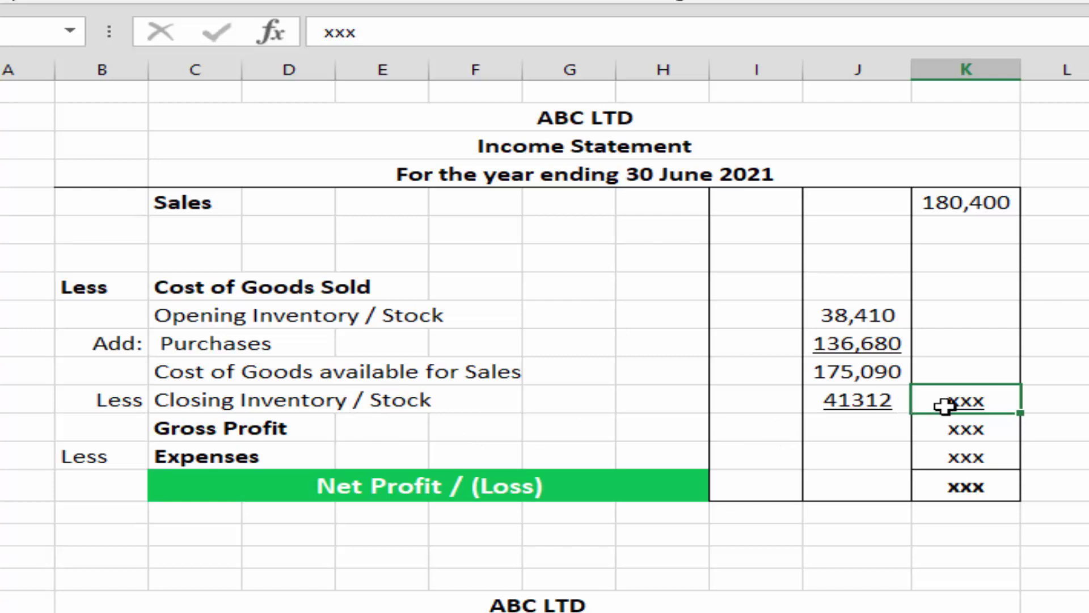
{"action": "type", "text": "="}
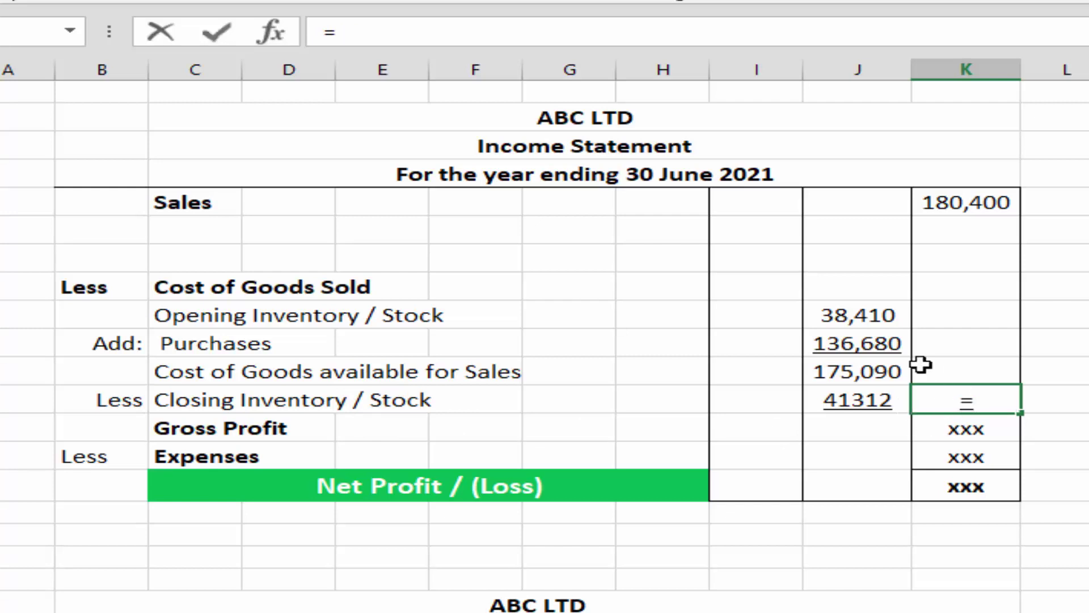
{"action": "left_click", "coordinate": [857, 371]}
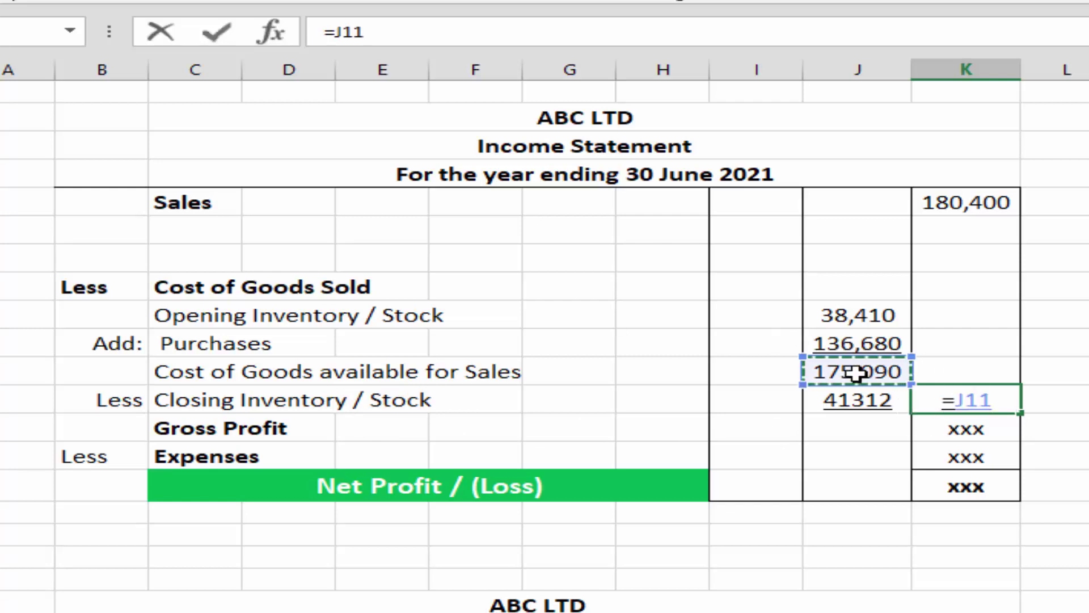
{"action": "type", "text": "-"}
{"action": "left_click", "coordinate": [858, 402]}
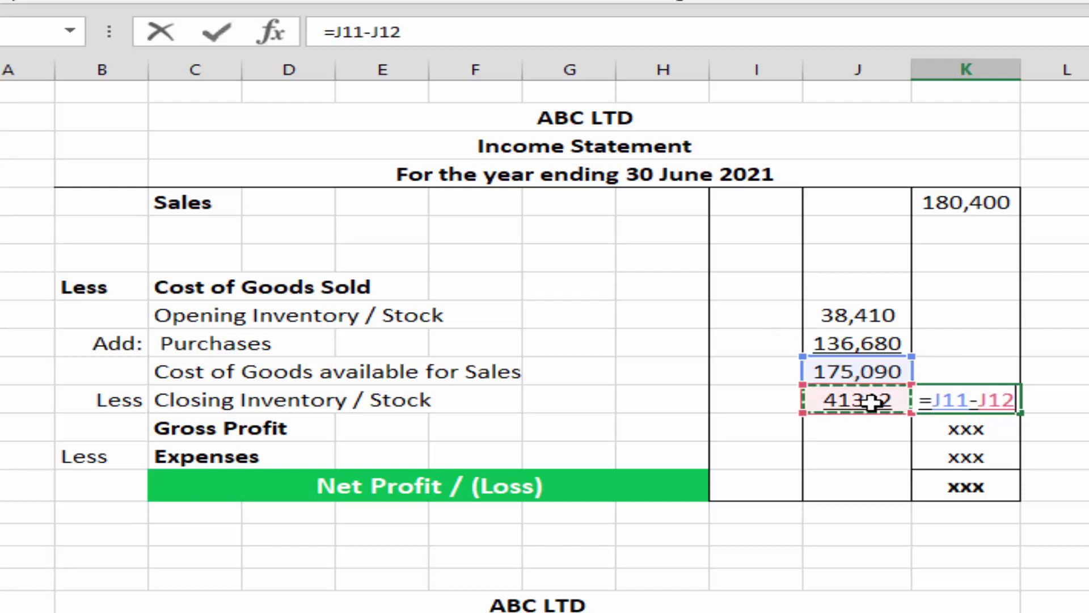
{"action": "key", "text": "Return"}
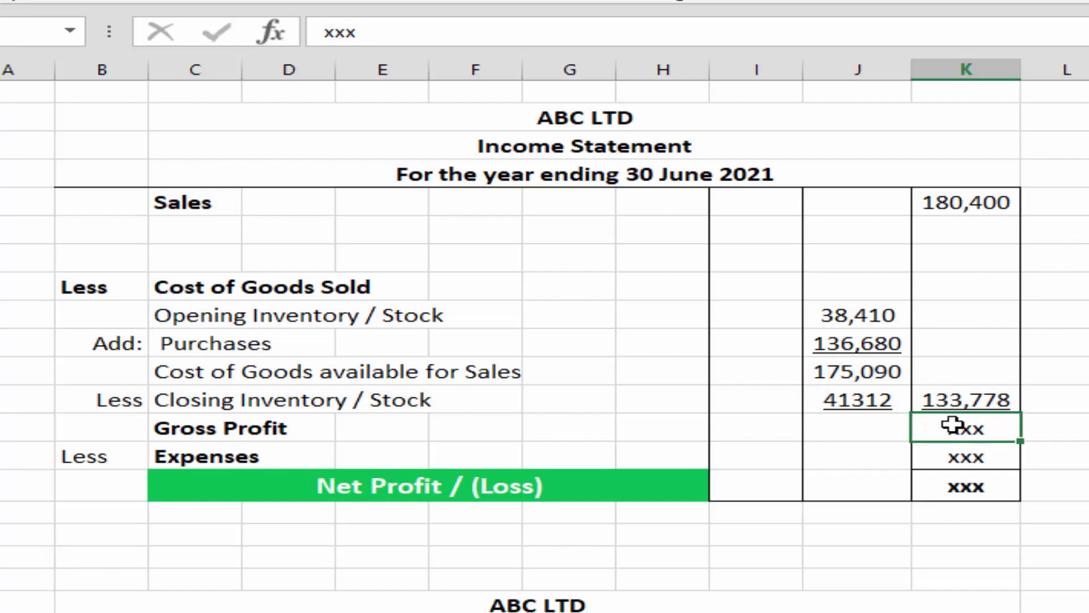
- Calculate Gross Profit in K13 by subtracting the cost of goods sold from sales with =K5-K12
{"action": "type", "text": "="}
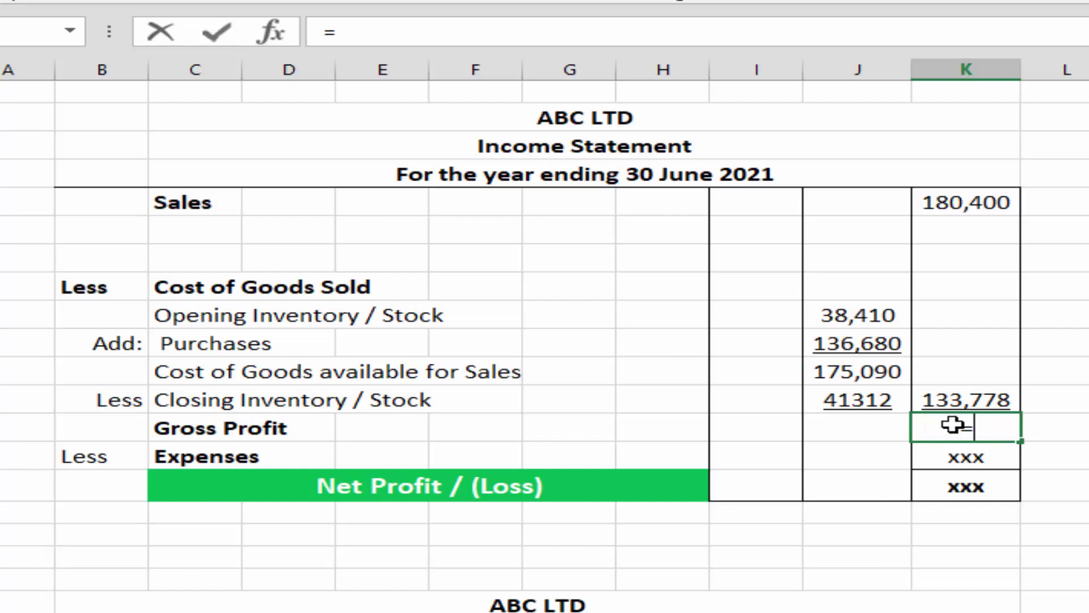
{"action": "left_click", "coordinate": [970, 203]}
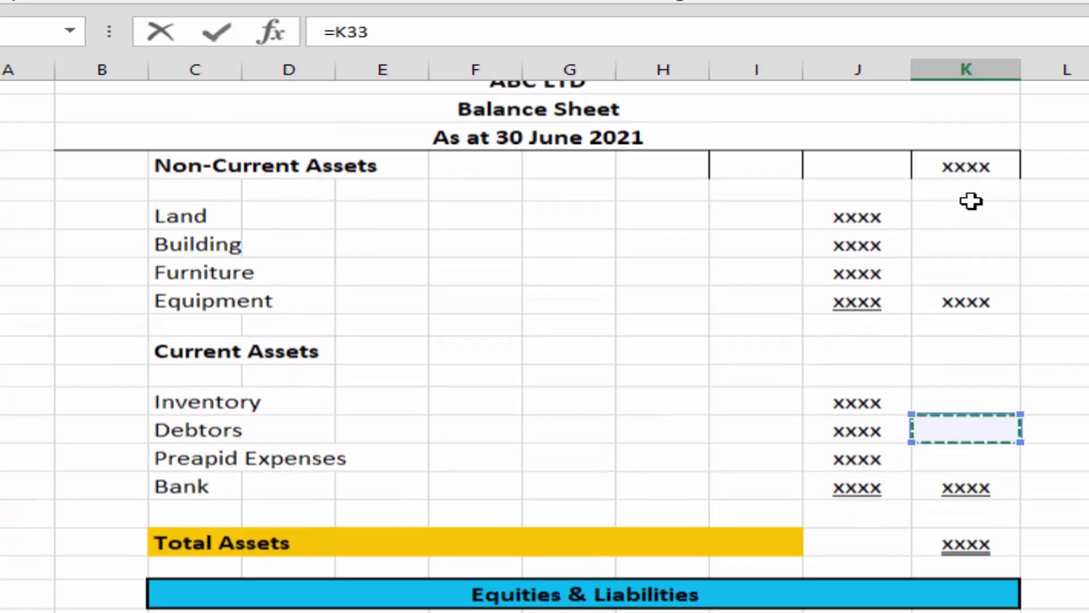
{"action": "scroll", "coordinate": [972, 202], "scroll_direction": "down", "scroll_amount": 1}
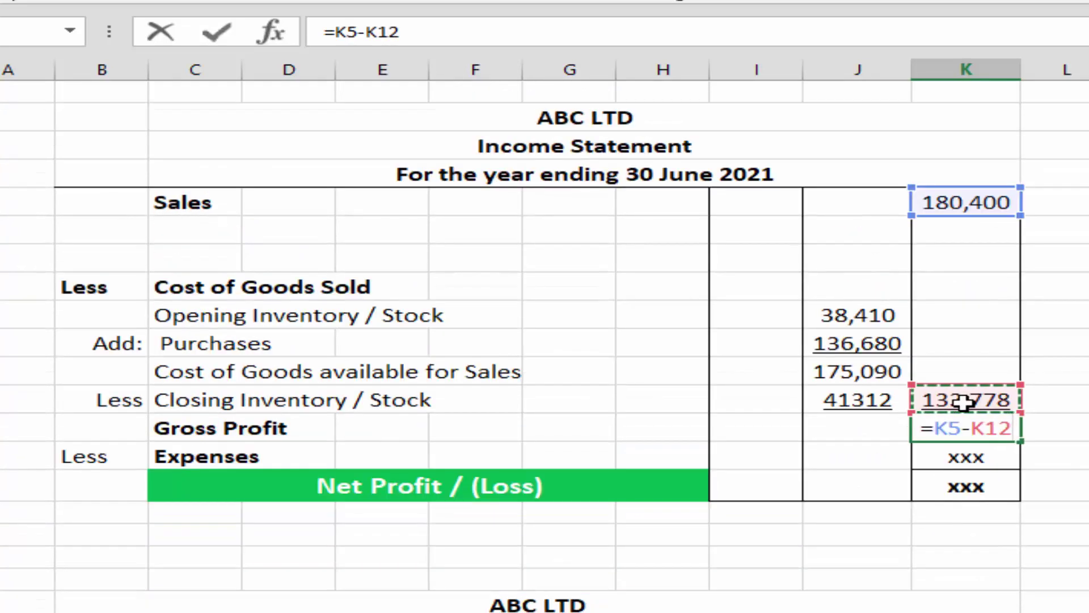
{"action": "key", "text": "Return"}
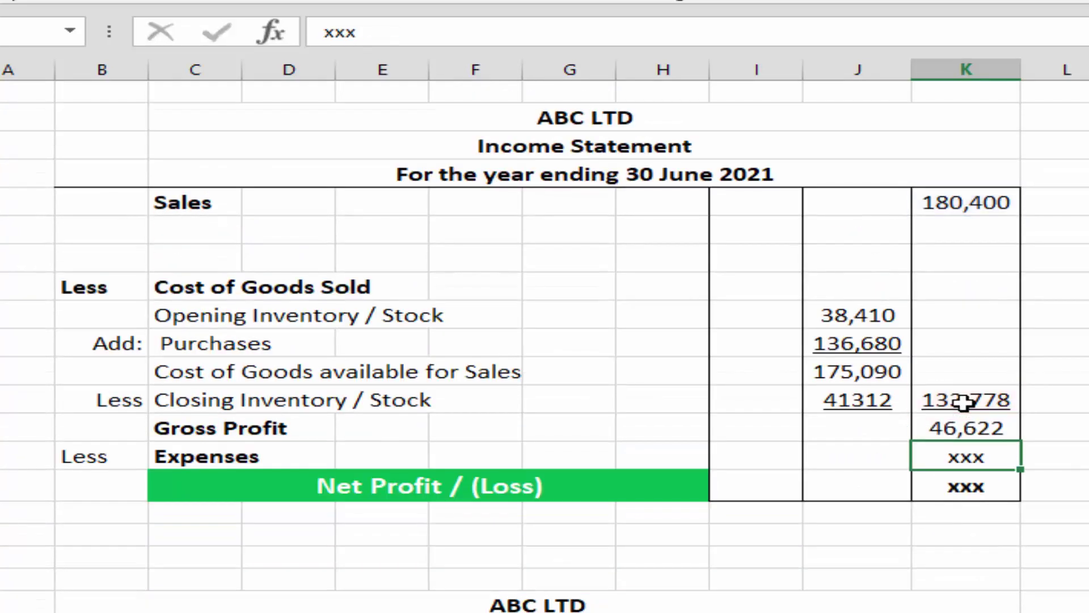
- Insert five blank rows above the Net Profit / (Loss) row and clear the xxx placeholder in K14 of the Expenses row
{"action": "left_click", "coordinate": [921, 514]}
{"action": "left_click_drag", "start_coordinate": [965, 455], "coordinate": [974, 486]}
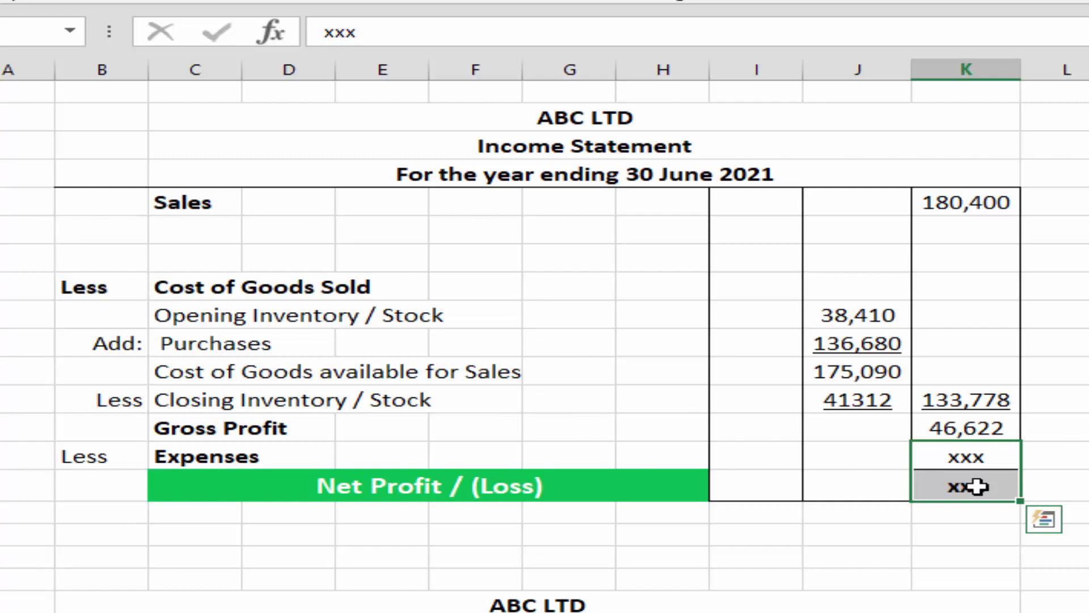
{"action": "left_click", "coordinate": [965, 459]}
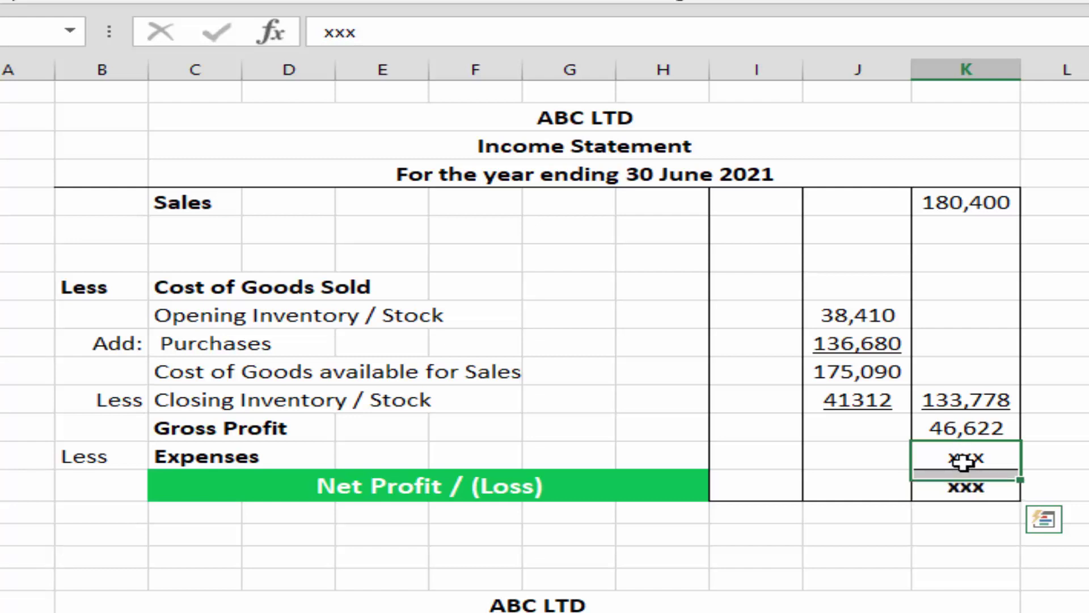
{"action": "key", "text": "Home"}
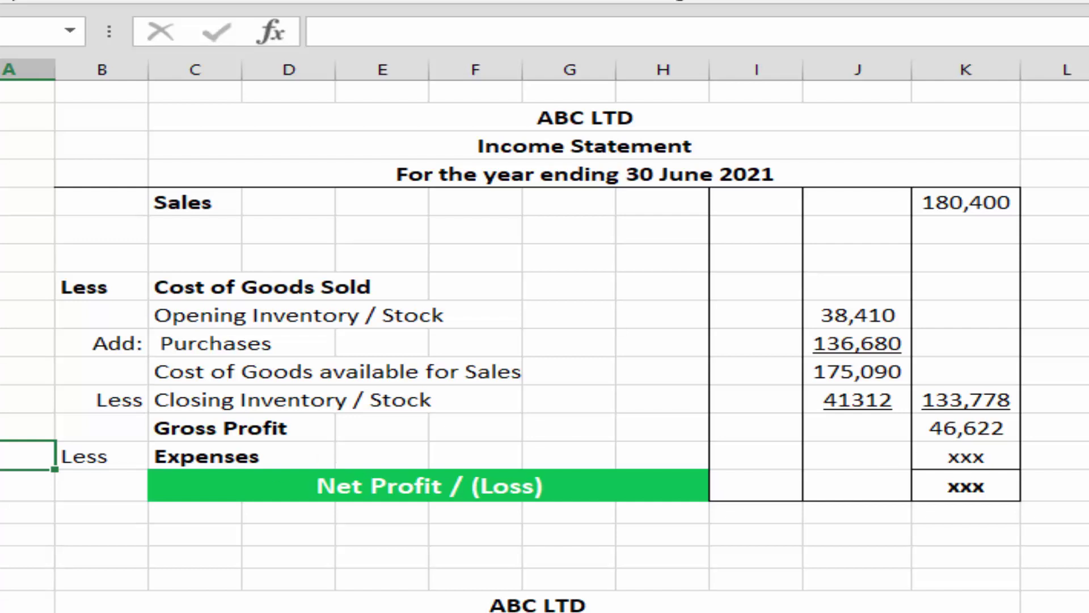
{"action": "left_click", "coordinate": [1, 485]}
{"action": "right_click", "coordinate": [2, 488]}
{"action": "left_click", "coordinate": [8, 298]}
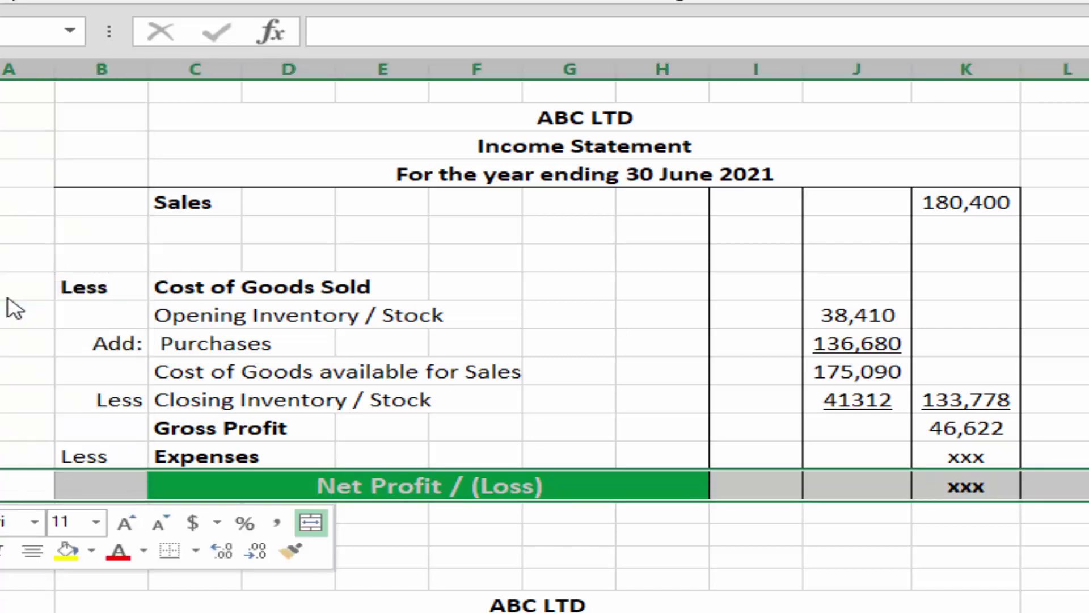
{"action": "left_click", "coordinate": [50, 510]}
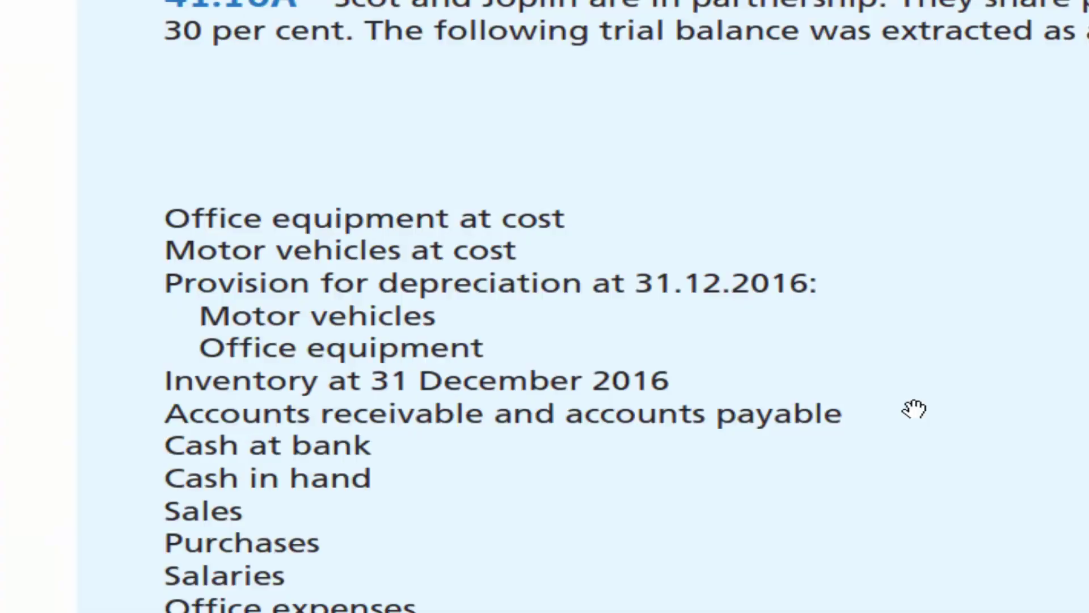
- Find the first expense in the PDF trial balance and copy its label, Salaries, into cell C15 in Excel
{"action": "scroll", "coordinate": [908, 404], "scroll_direction": "down", "scroll_amount": 3}
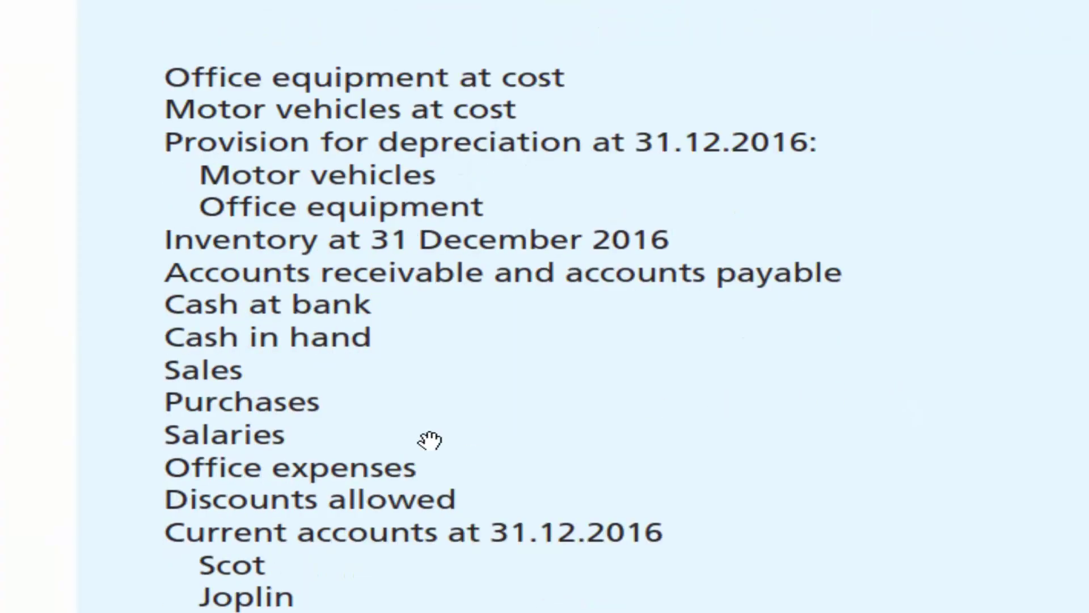
{"action": "scroll", "coordinate": [258, 445], "scroll_direction": "down", "scroll_amount": 10}
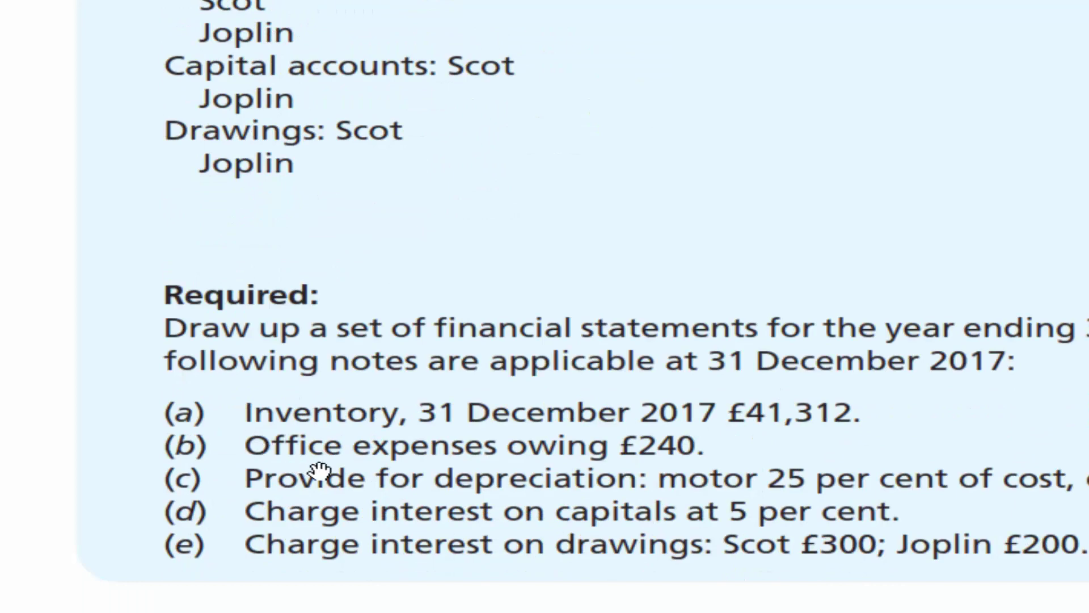
{"action": "scroll", "coordinate": [372, 482], "scroll_direction": "up", "scroll_amount": 9}
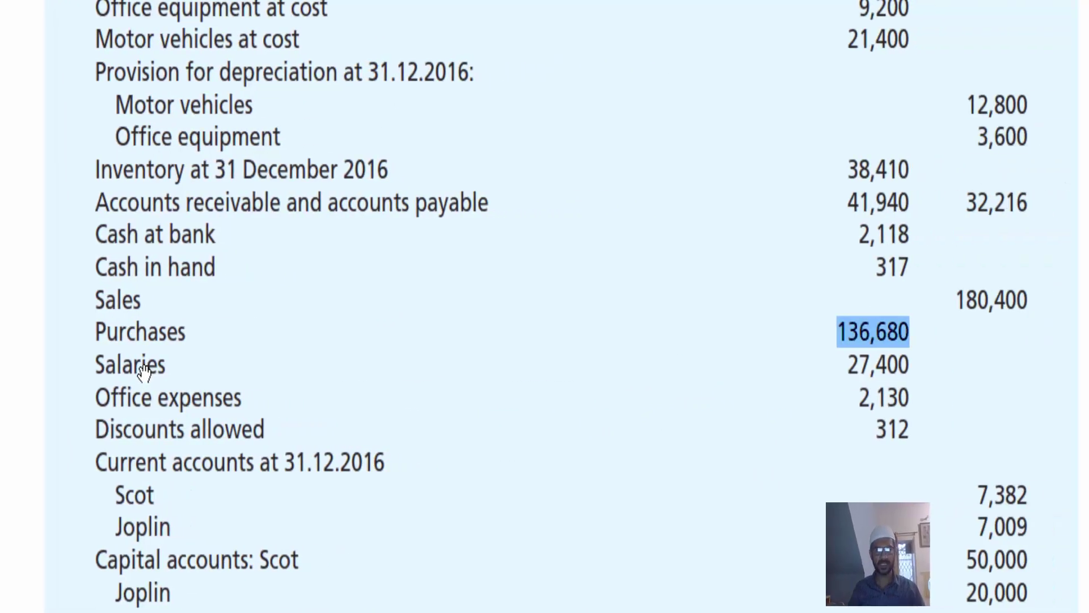
{"action": "double_click", "coordinate": [181, 364]}
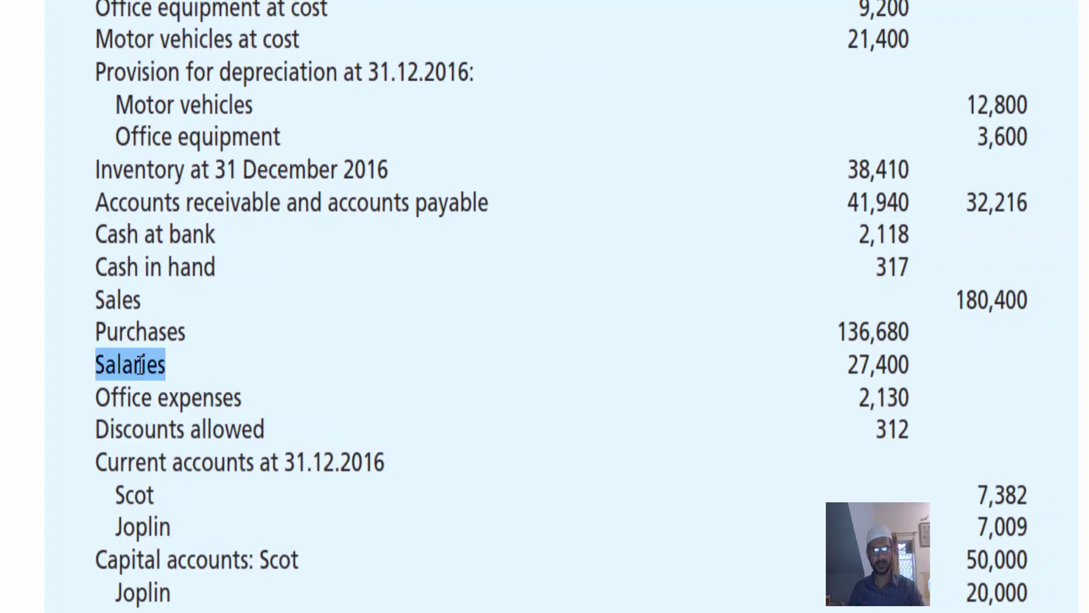
{"action": "key", "text": "alt+Tab"}
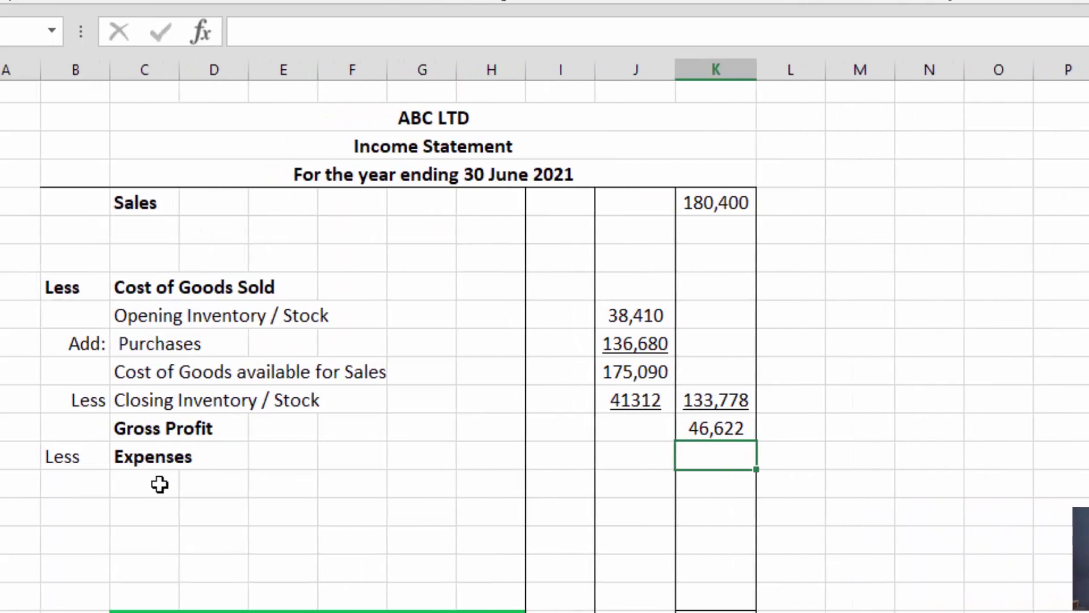
{"action": "left_click", "coordinate": [170, 484]}
{"action": "key", "text": "ctrl+c"}
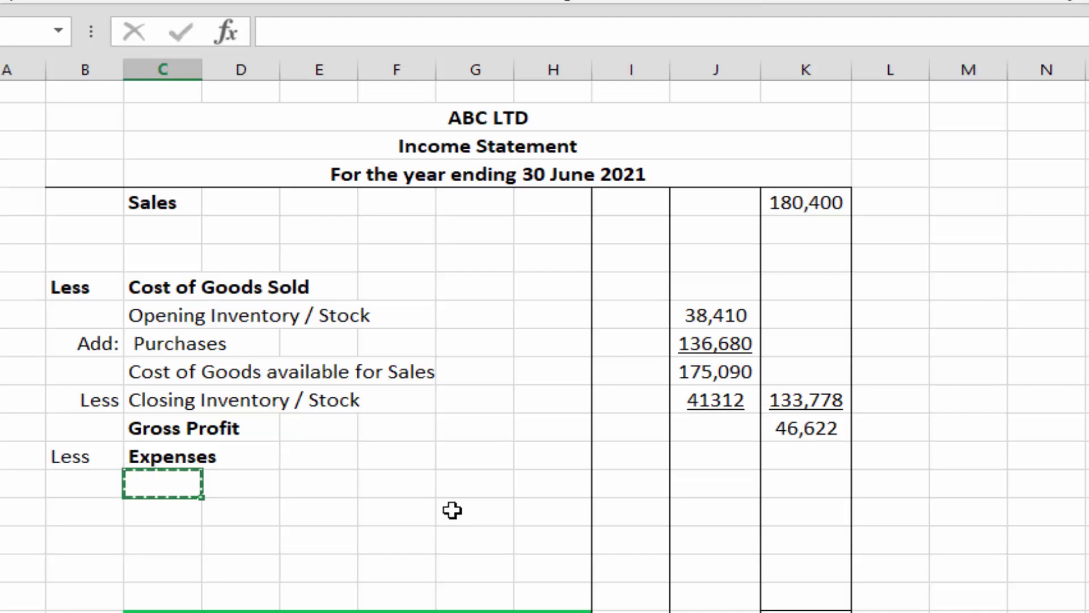
{"action": "type", "text": "Sa"}
{"action": "key", "text": "alt+Tab"}
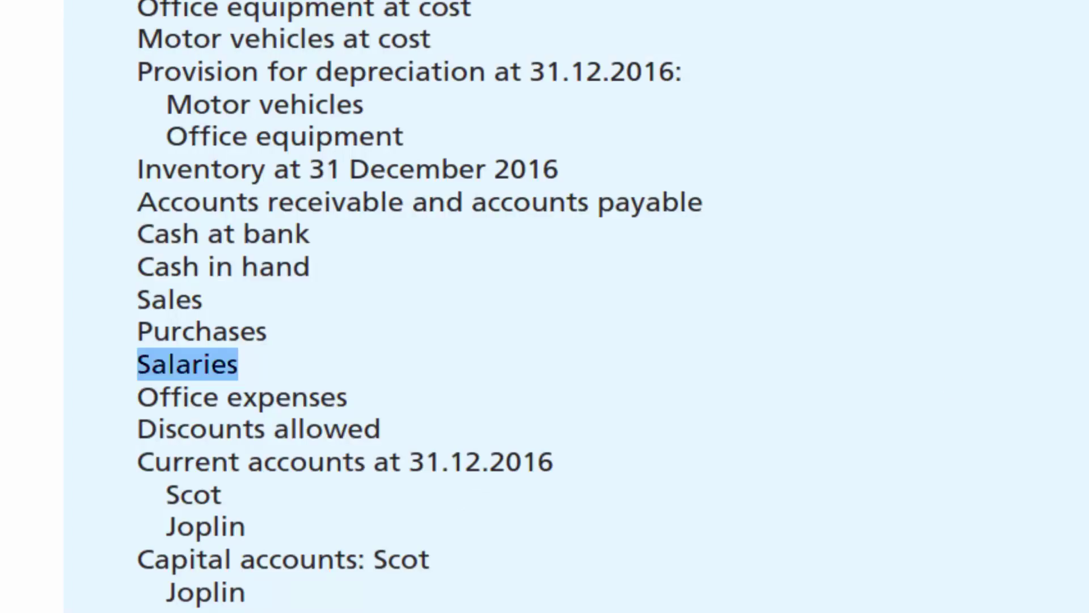
{"action": "key", "text": "alt+Tab"}
- Enter 27400 as the Salaries amount in cell J15
{"action": "left_click", "coordinate": [705, 496]}
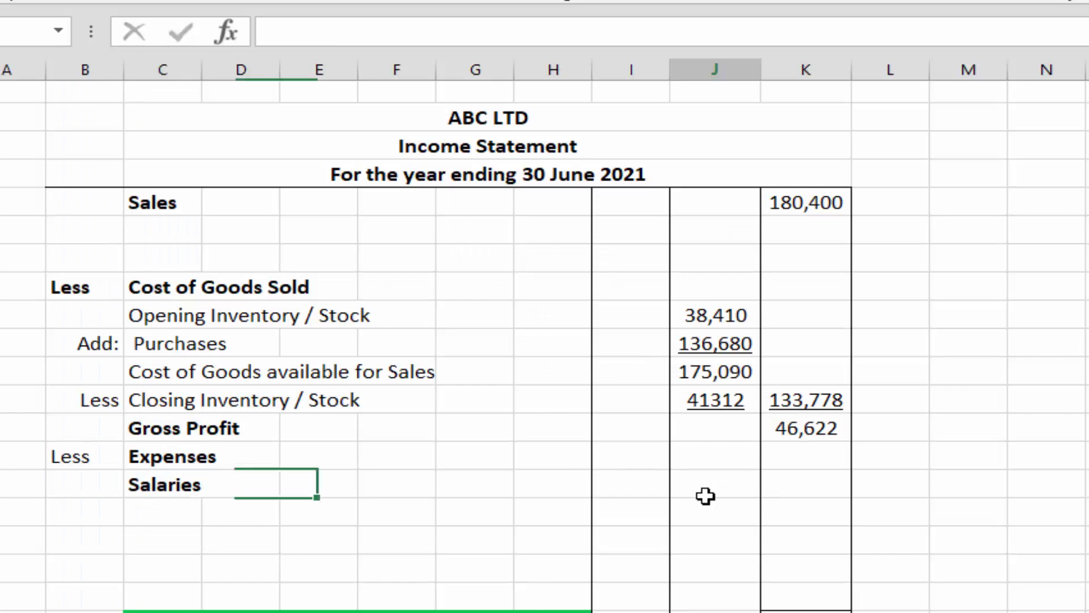
{"action": "type", "text": "27400"}
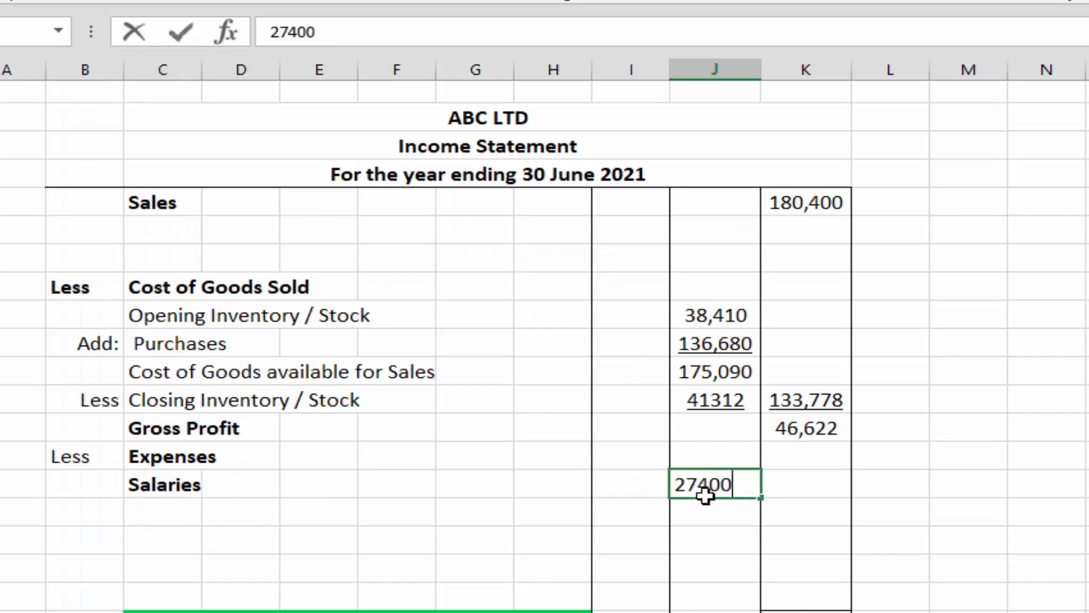
{"action": "key", "text": "Return"}
- Copy the Office expenses label from the PDF trial balance into C16 in Excel and enter 2130 in I16
{"action": "key", "text": "alt+Tab"}
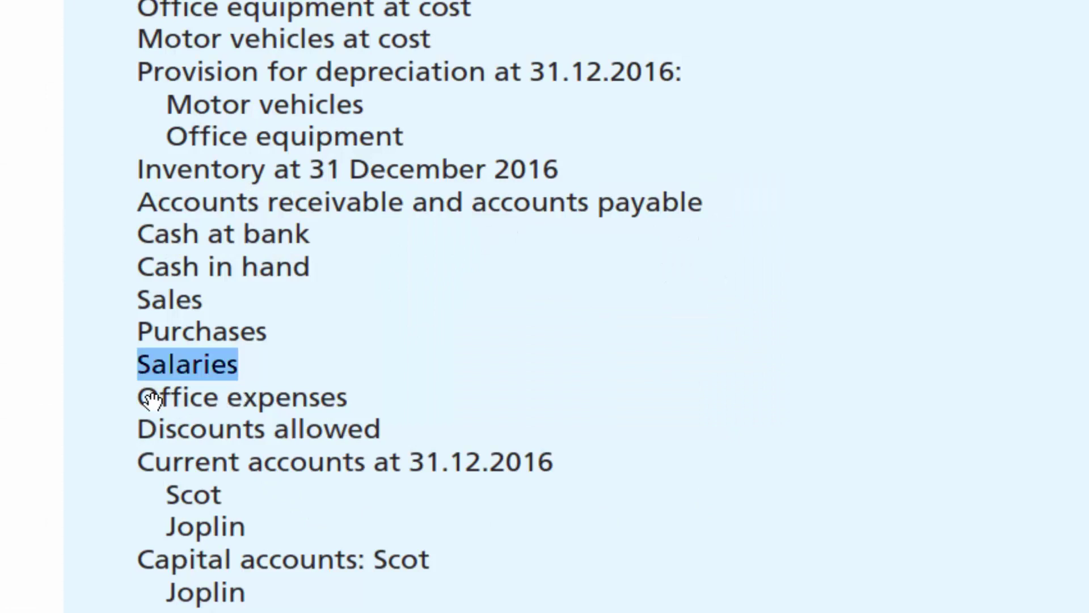
{"action": "left_click_drag", "start_coordinate": [146, 395], "coordinate": [358, 397]}
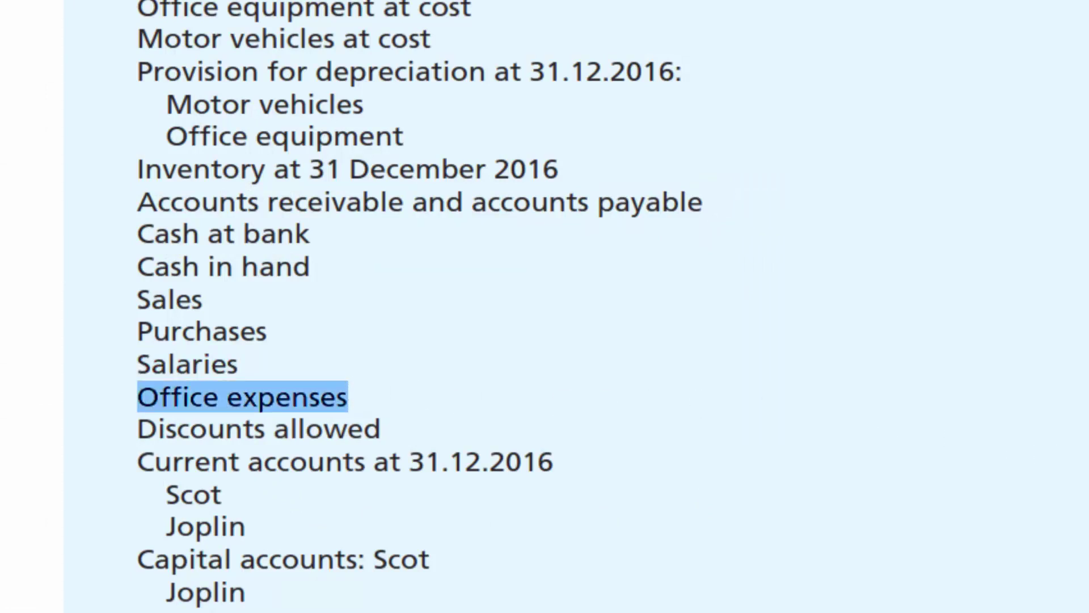
{"action": "key", "text": "alt+Tab"}
{"action": "left_click", "coordinate": [170, 505]}
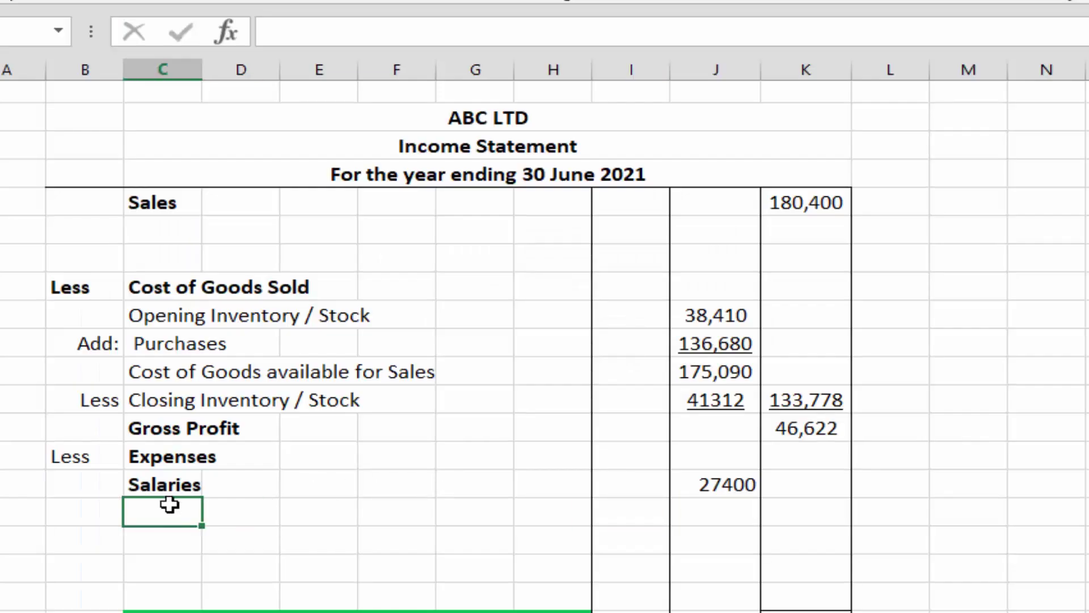
{"action": "key", "text": "ctrl+v"}
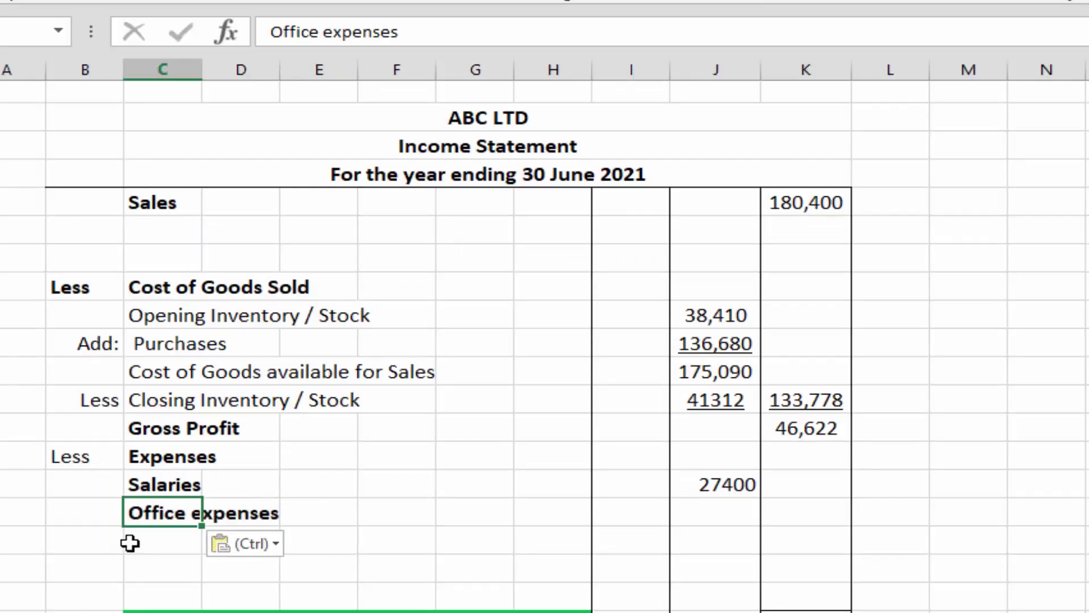
{"action": "left_click", "coordinate": [648, 511]}
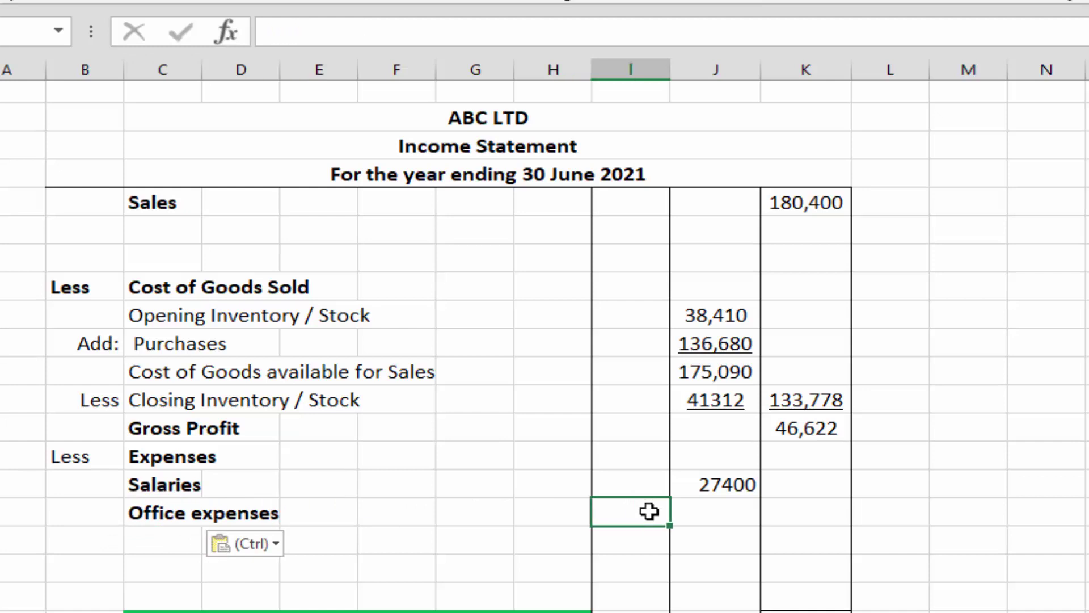
{"action": "type", "text": "2130"}
{"action": "key", "text": "Return"}
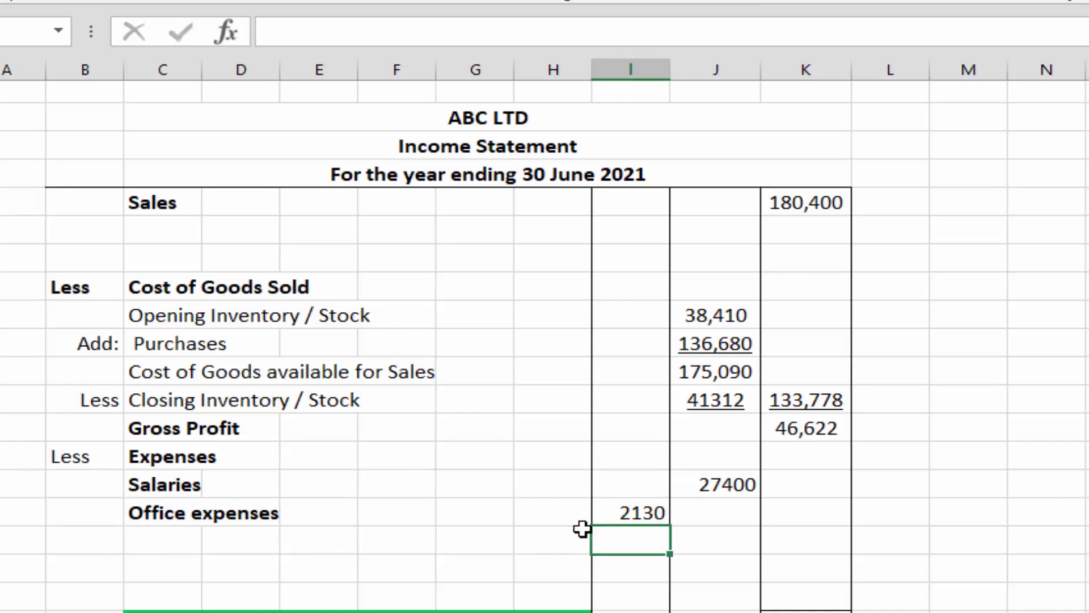
- Label C17 as outstanding, look up the office expenses owing in the PDF notes, and enter 240 in I17 in Excel
{"action": "left_click", "coordinate": [179, 537]}
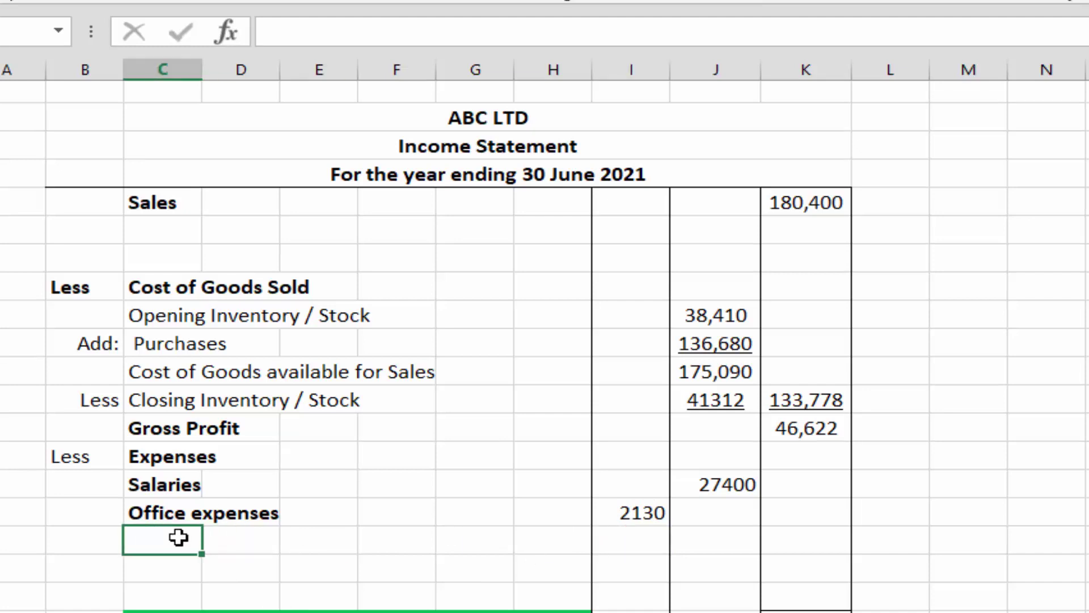
{"action": "double_click", "coordinate": [178, 537]}
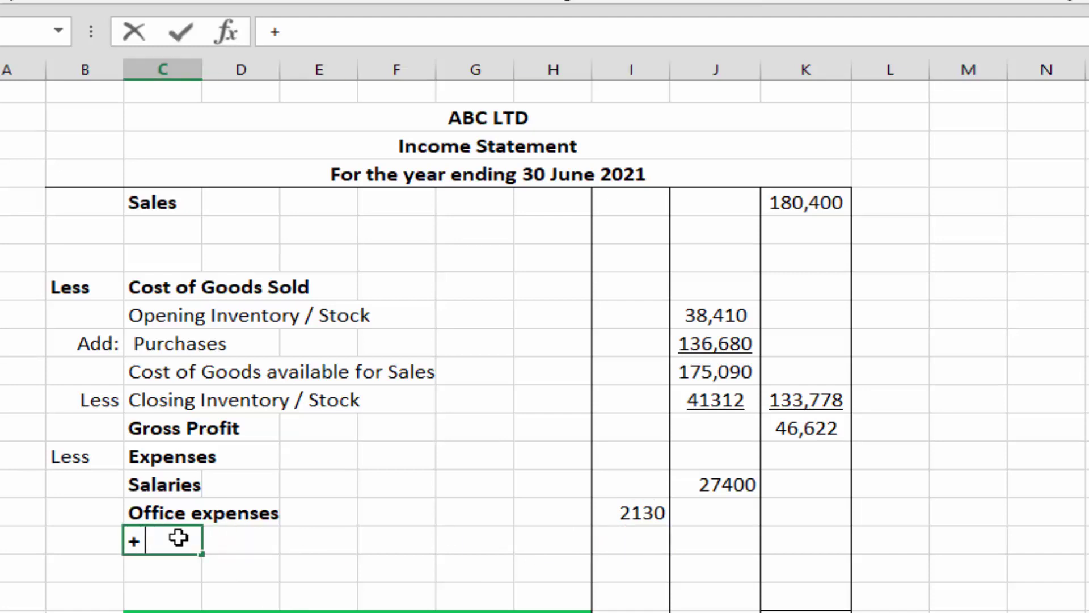
{"action": "type", "text": "+ outst"}
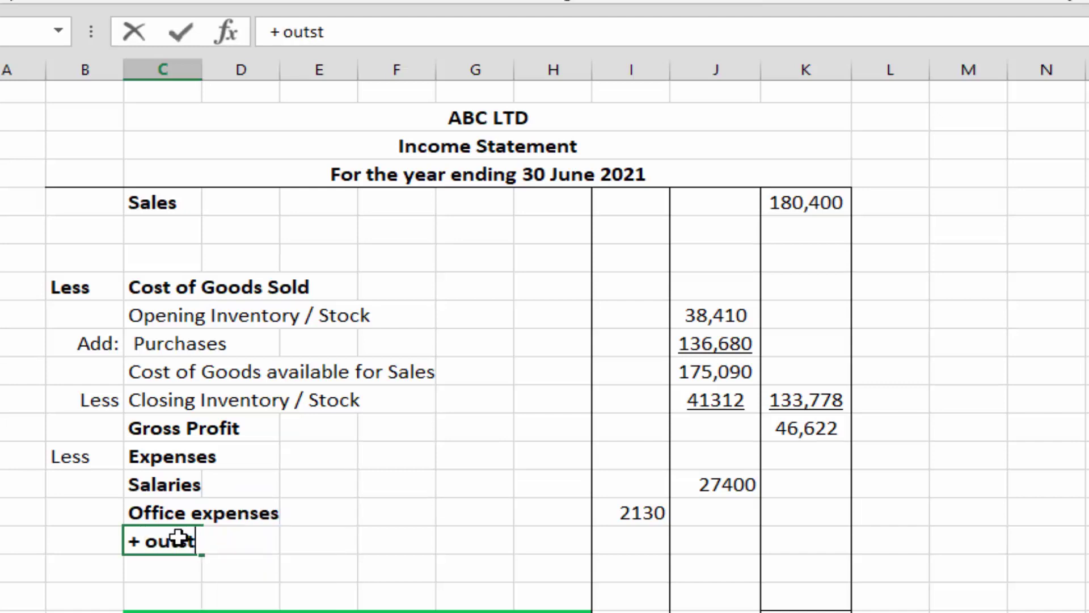
{"action": "type", "text": "anding"}
{"action": "key", "text": "alt+Tab"}
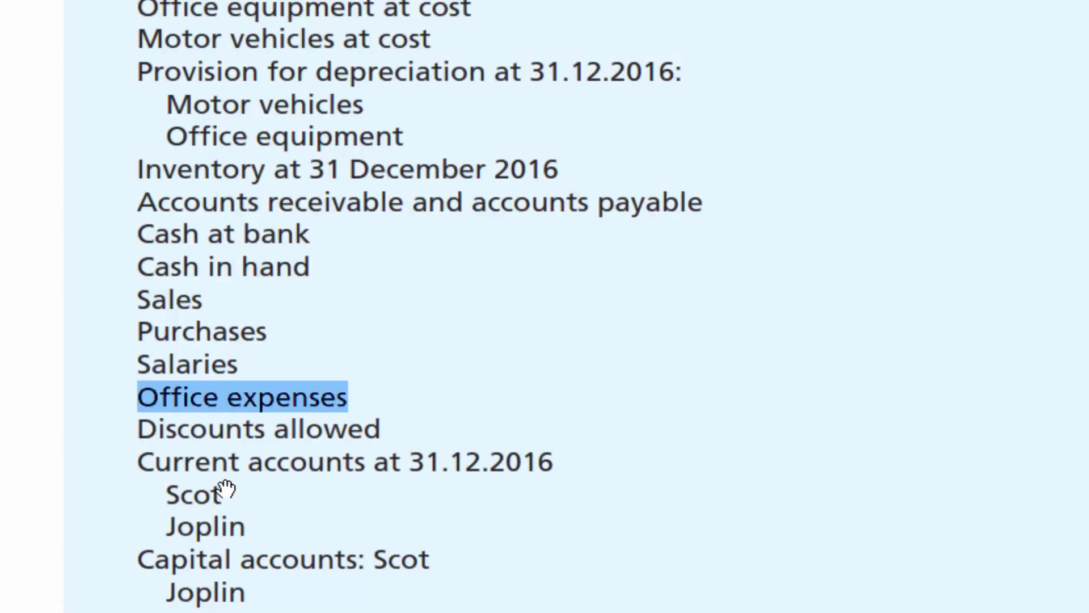
{"action": "scroll", "coordinate": [306, 434], "scroll_direction": "down", "scroll_amount": 5}
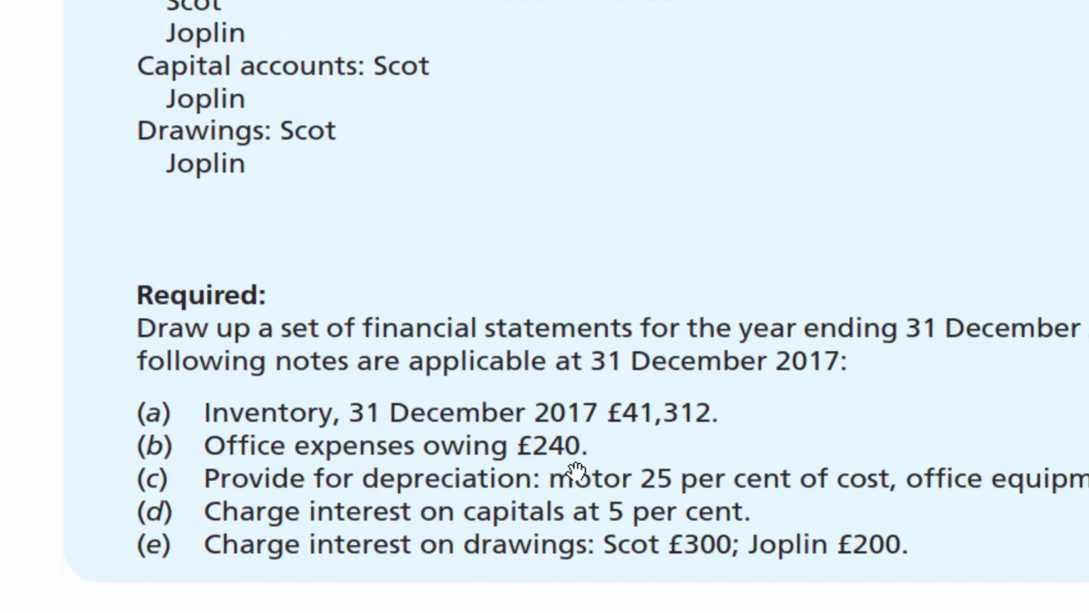
{"action": "key", "text": "alt+Tab"}
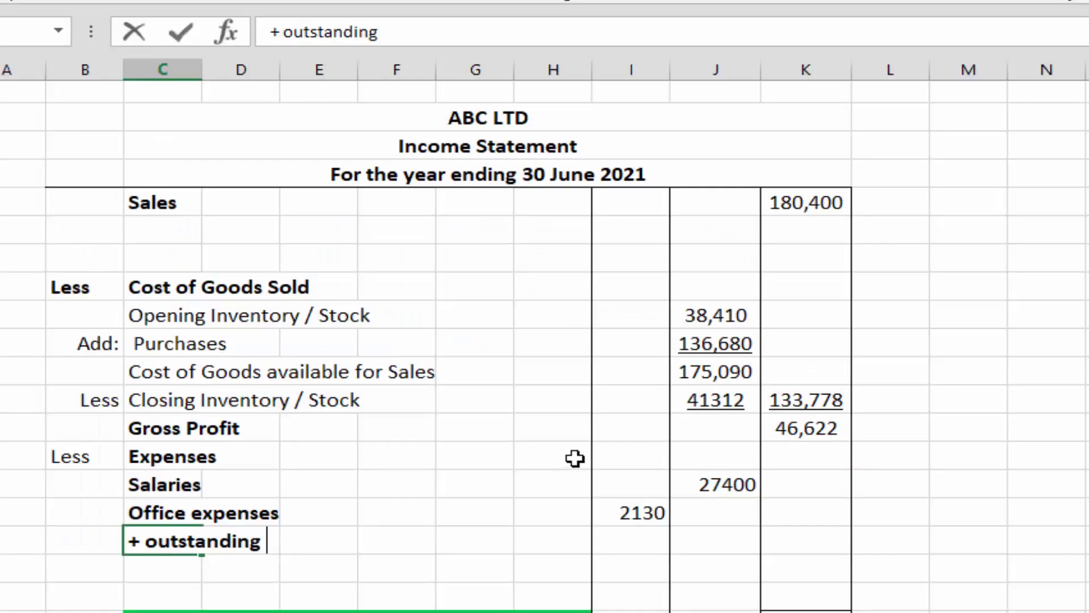
{"action": "left_click", "coordinate": [642, 532]}
{"action": "type", "text": "240"}
{"action": "key", "text": "Return"}
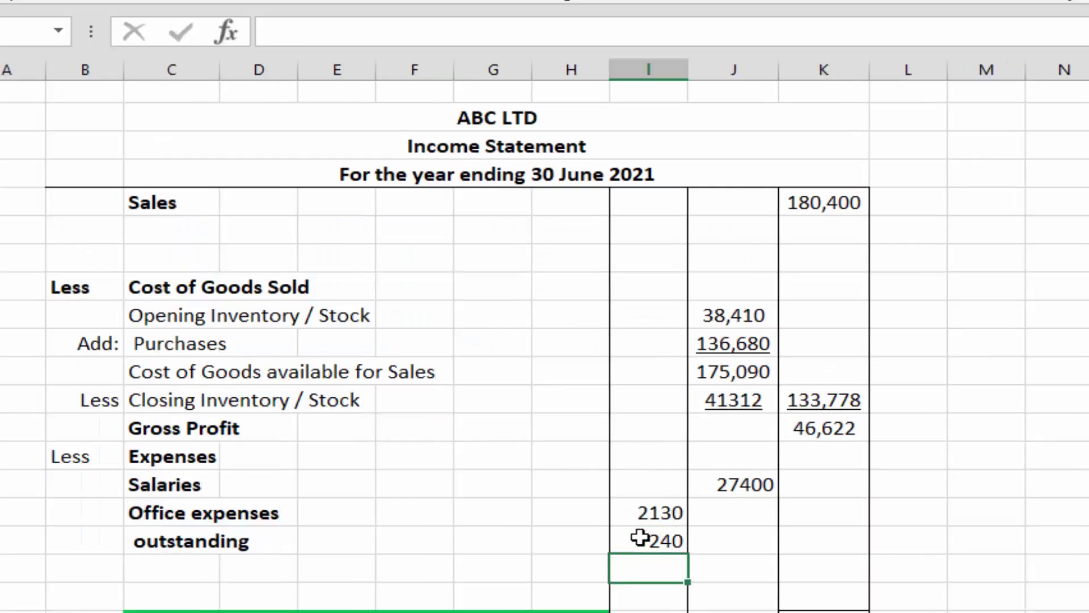
- Underline the 240 in I17 and total the office expenses in J17 with =I16+I17
{"action": "left_click", "coordinate": [717, 544]}
{"action": "type", "text": "="}
{"action": "scroll", "coordinate": [717, 544], "scroll_direction": "down", "scroll_amount": 1}
{"action": "left_click", "coordinate": [639, 514]}
{"action": "type", "text": "+"}
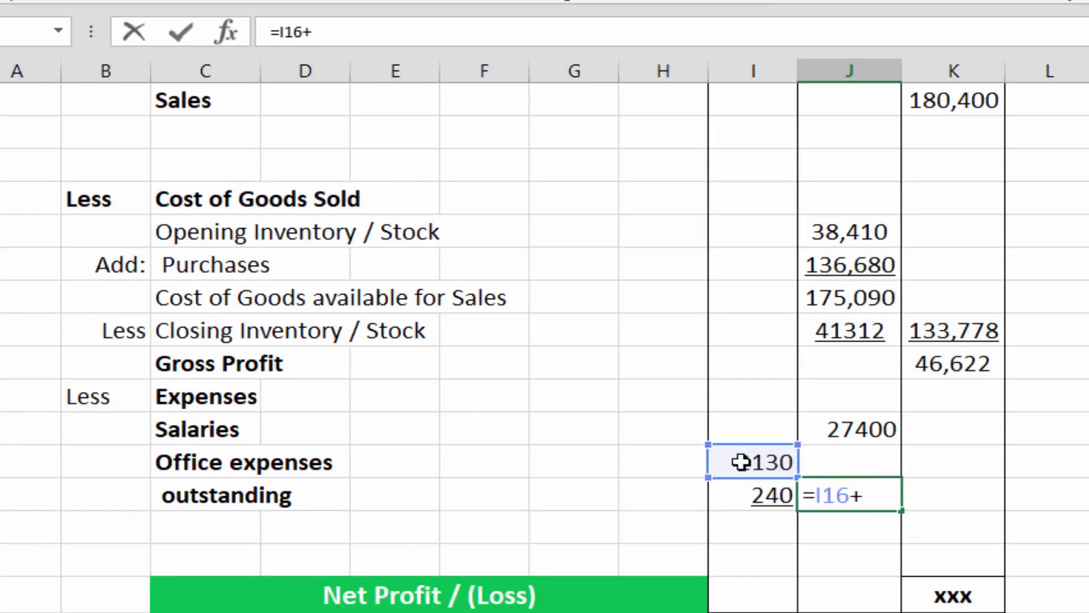
{"action": "left_click", "coordinate": [770, 494]}
{"action": "key", "text": "Return"}
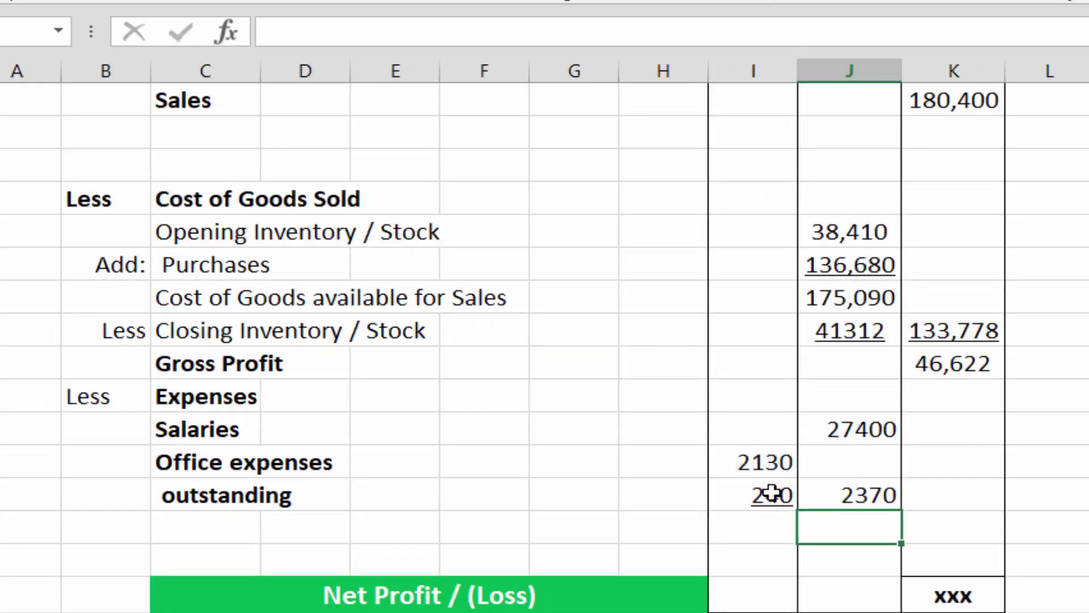
- Copy the Discounts allowed label from the PDF trial balance into C18 in Excel and enter 312 in J18
{"action": "key", "text": "alt+Tab"}
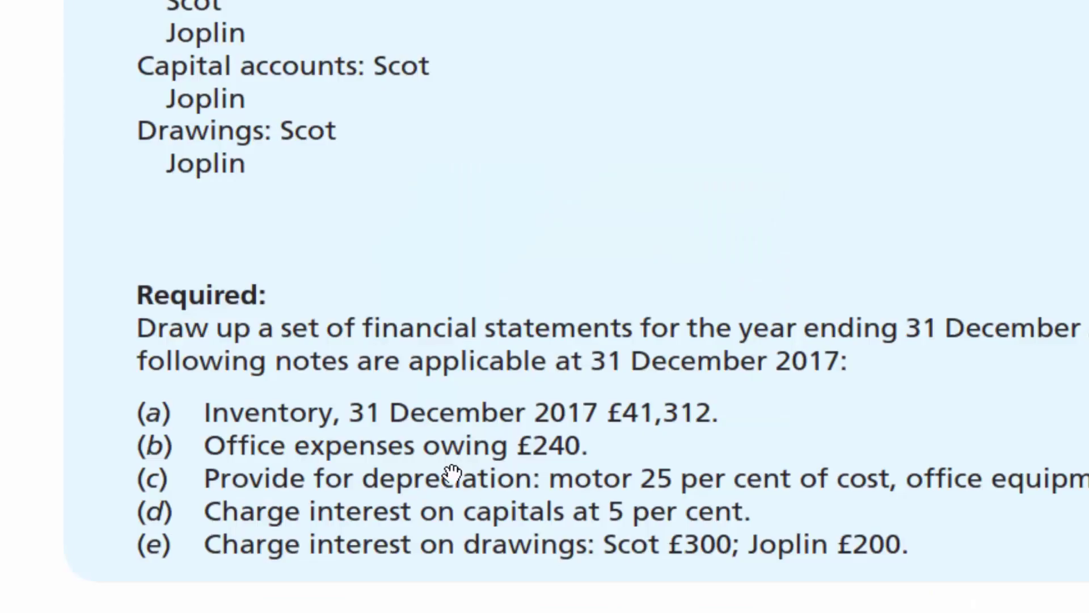
{"action": "scroll", "coordinate": [379, 350], "scroll_direction": "up", "scroll_amount": 5}
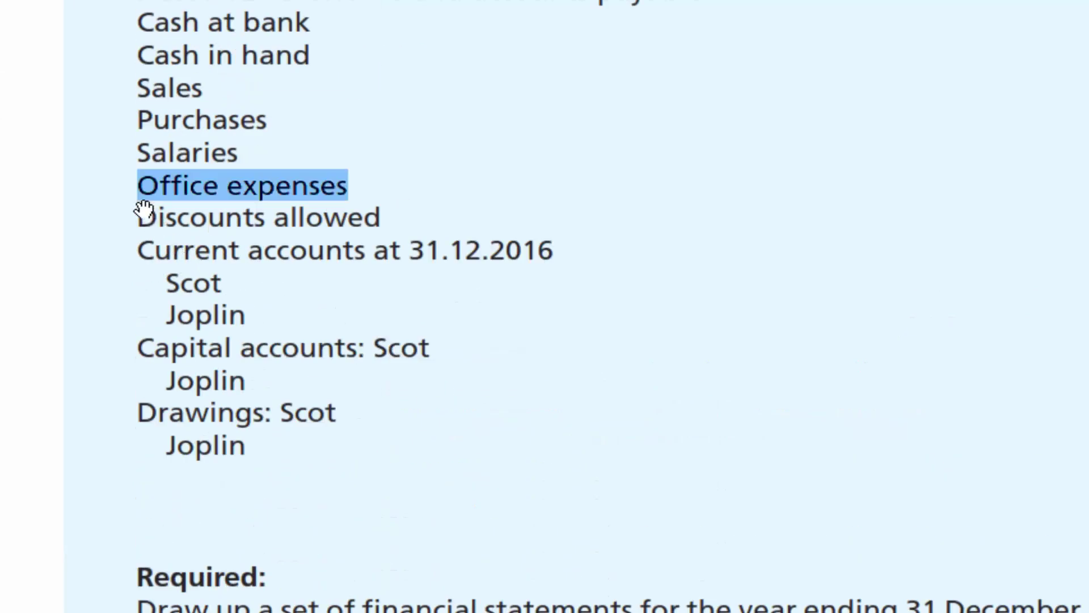
{"action": "left_click_drag", "start_coordinate": [141, 220], "coordinate": [382, 220]}
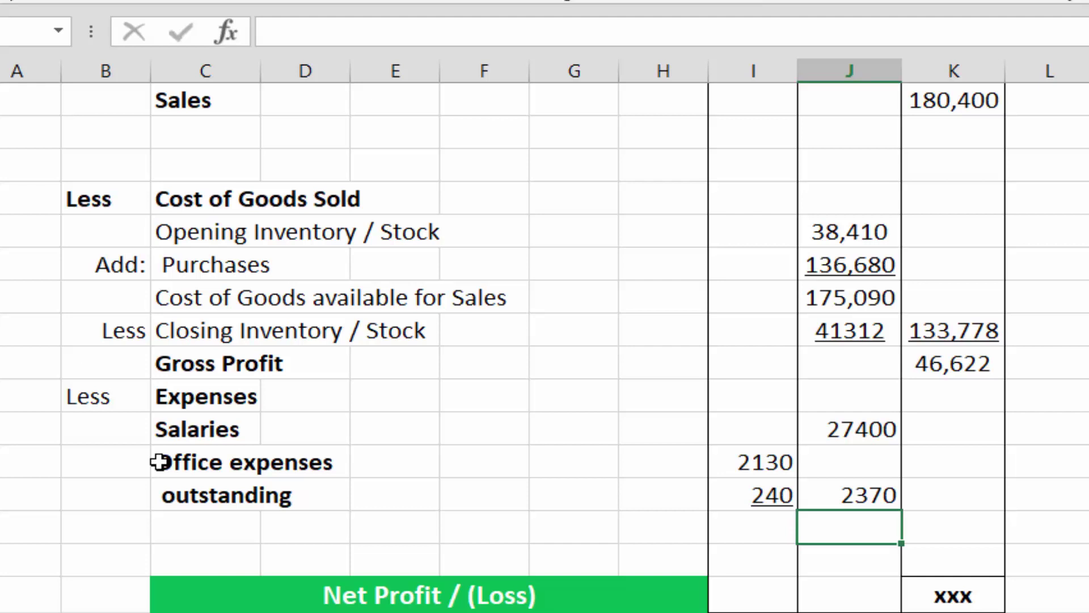
{"action": "left_click", "coordinate": [183, 520]}
{"action": "key", "text": "ctrl+v"}
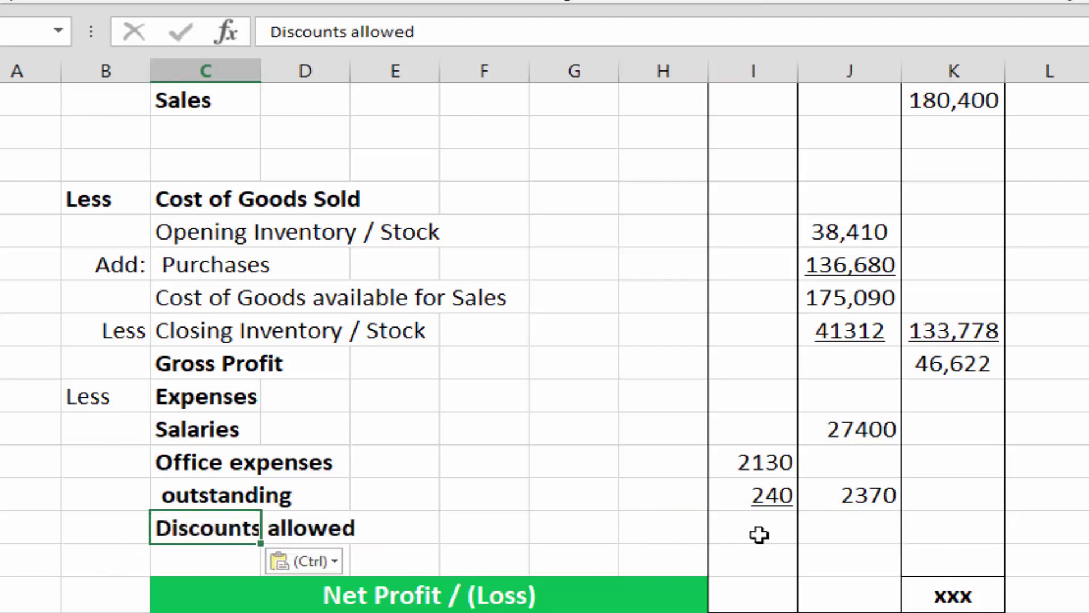
{"action": "left_click", "coordinate": [881, 505]}
{"action": "scroll", "coordinate": [881, 510], "scroll_direction": "down", "scroll_amount": 2}
{"action": "left_click", "coordinate": [851, 296]}
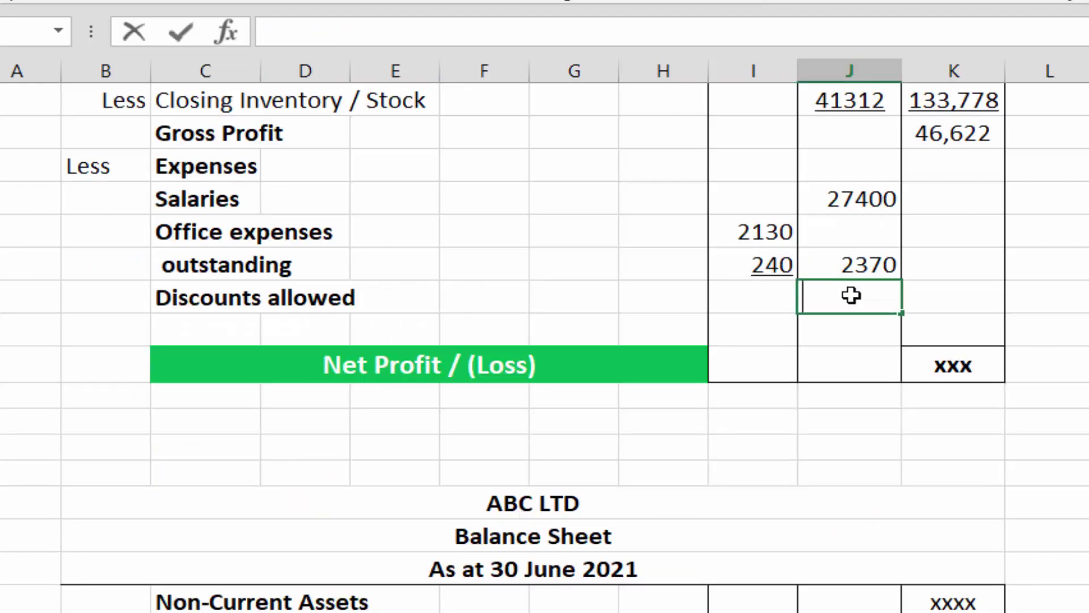
{"action": "type", "text": "312"}
{"action": "key", "text": "Return"}
- Switch to the PDF and check the year-end notes and trial balance for the remaining expenses, including the depreciation provision
{"action": "key", "text": "alt+Tab"}
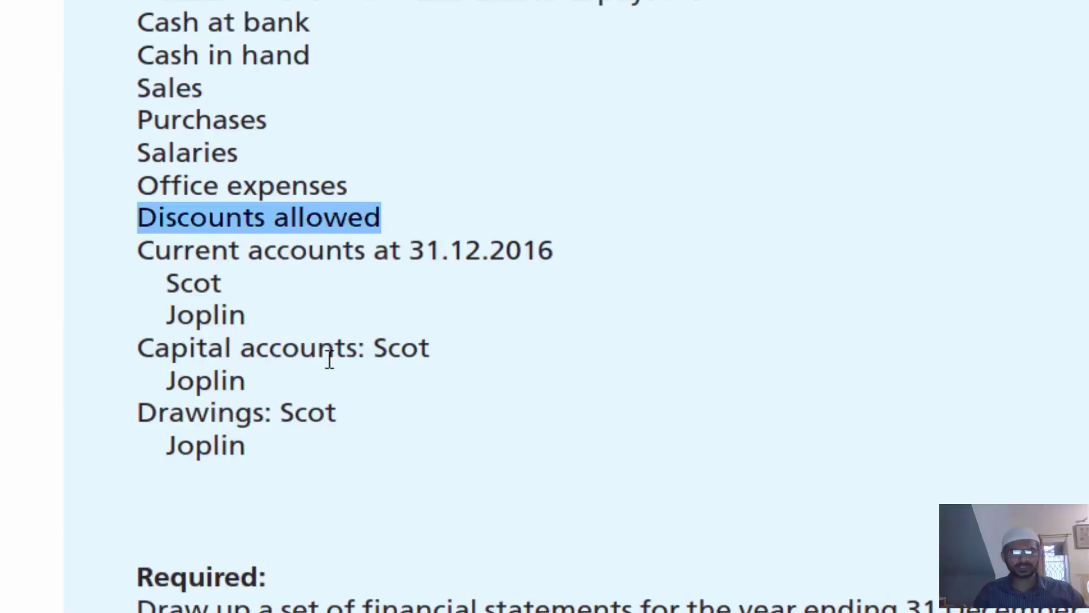
{"action": "scroll", "coordinate": [321, 431], "scroll_direction": "down", "scroll_amount": 5}
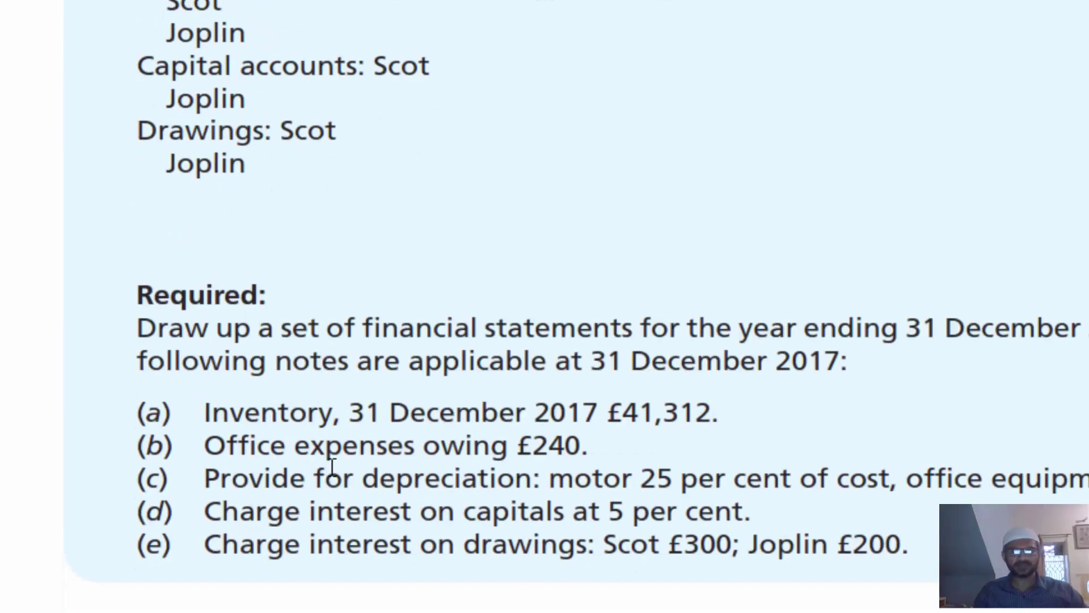
{"action": "scroll", "coordinate": [348, 347], "scroll_direction": "up", "scroll_amount": 3}
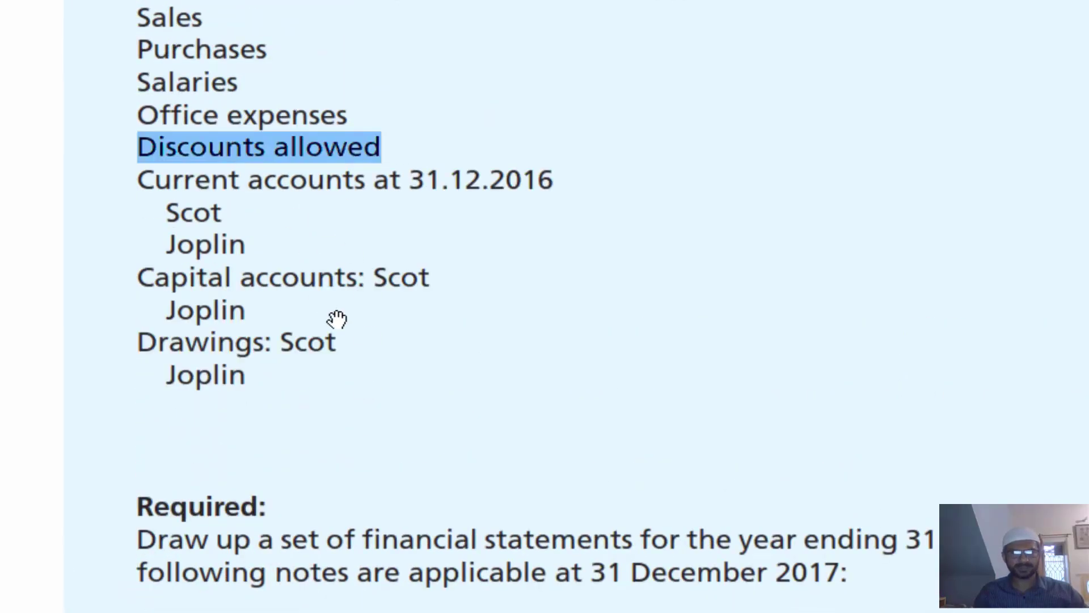
{"action": "scroll", "coordinate": [284, 409], "scroll_direction": "down", "scroll_amount": 1}
{"action": "scroll", "coordinate": [261, 414], "scroll_direction": "down", "scroll_amount": 2}
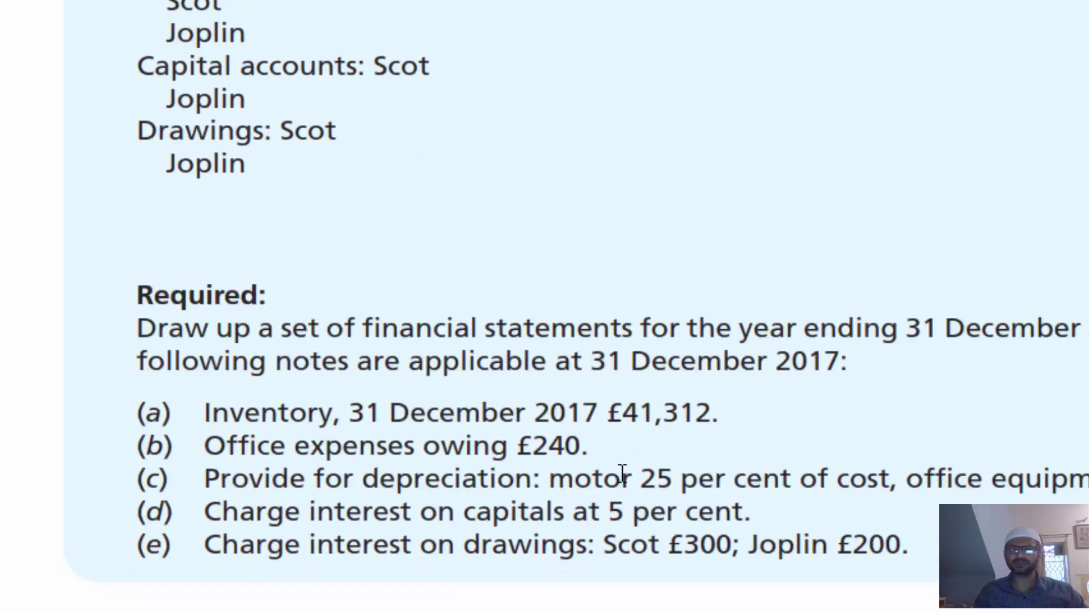
{"action": "scroll", "coordinate": [386, 465], "scroll_direction": "up", "scroll_amount": 2}
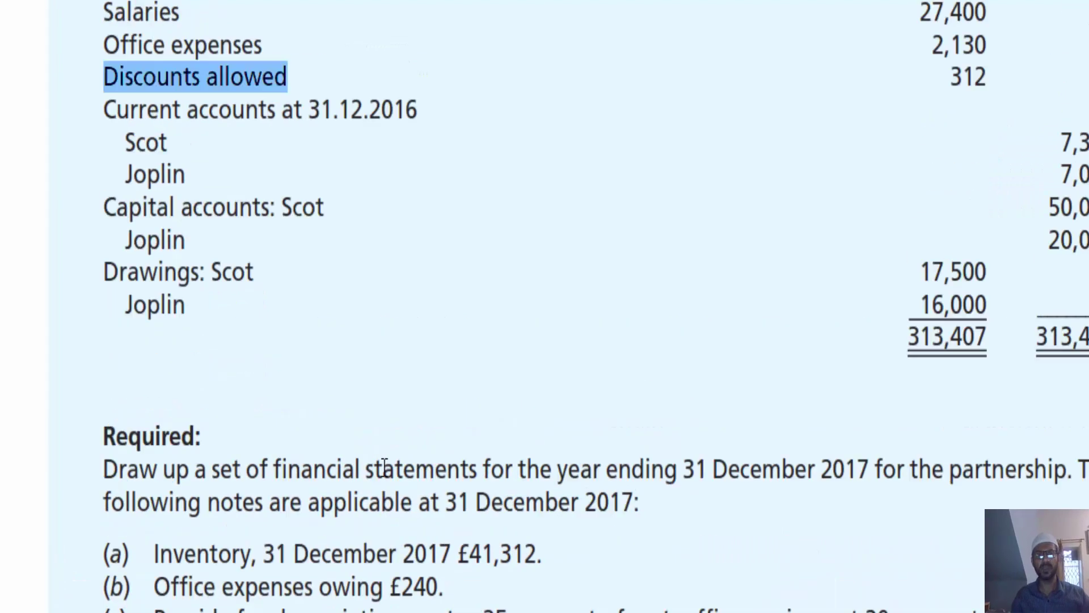
{"action": "scroll", "coordinate": [386, 468], "scroll_direction": "up", "scroll_amount": 4}
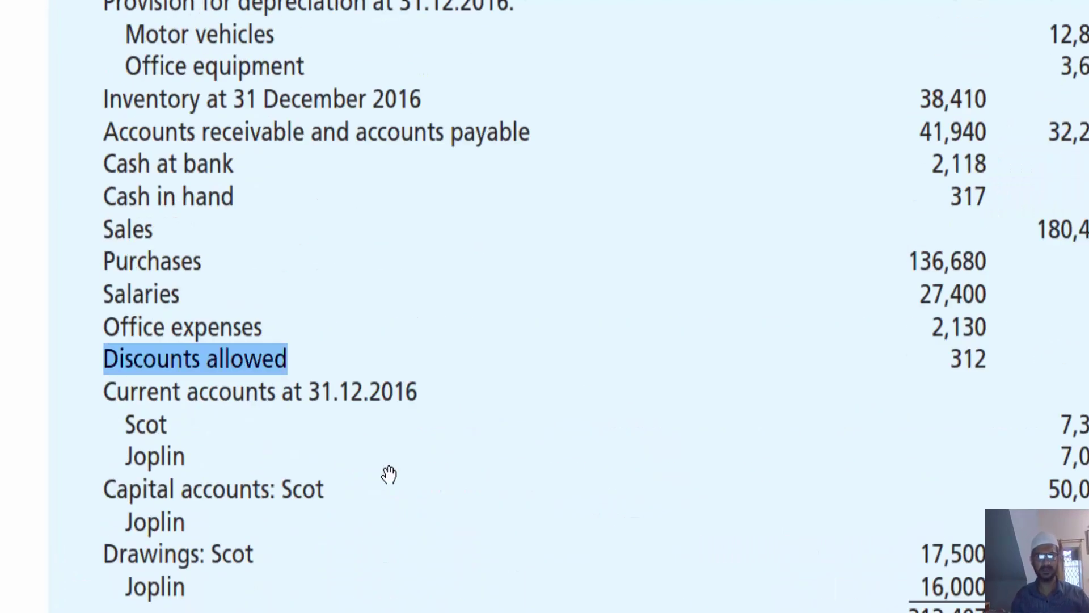
- Return to Excel and enter the heading "Depreciation on:" in C19 below Discounts allowed
{"action": "key", "text": "alt+Tab"}
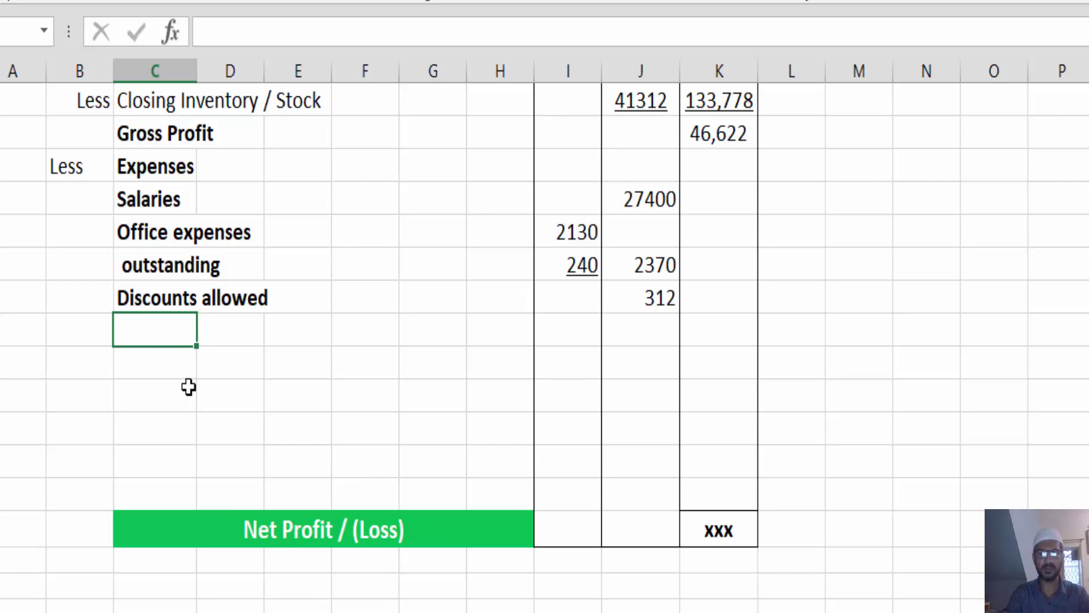
{"action": "type", "text": "Depreciation"}
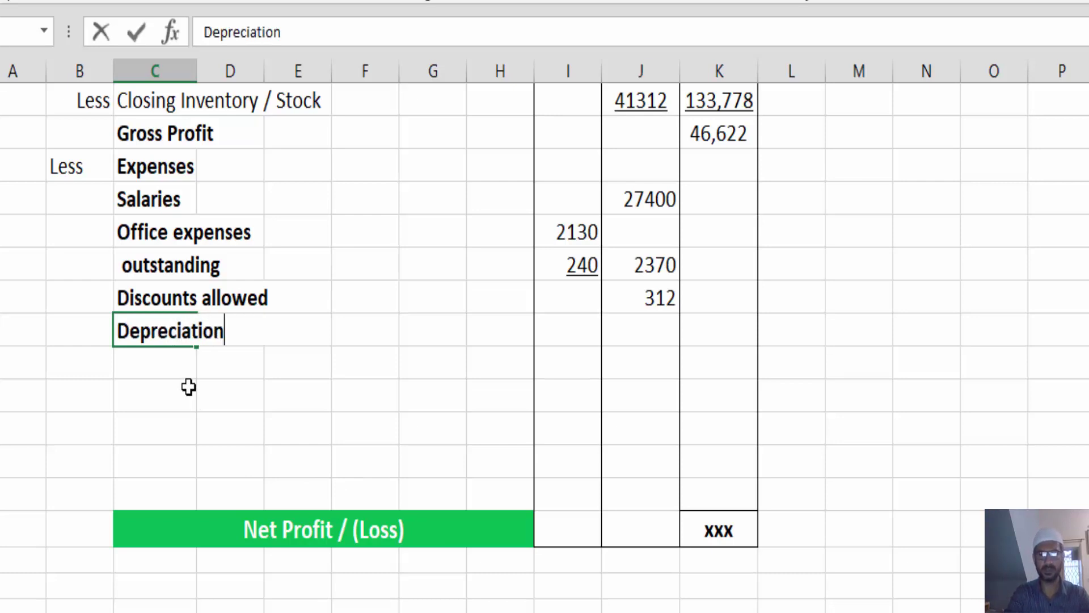
{"action": "type", "text": " on"}
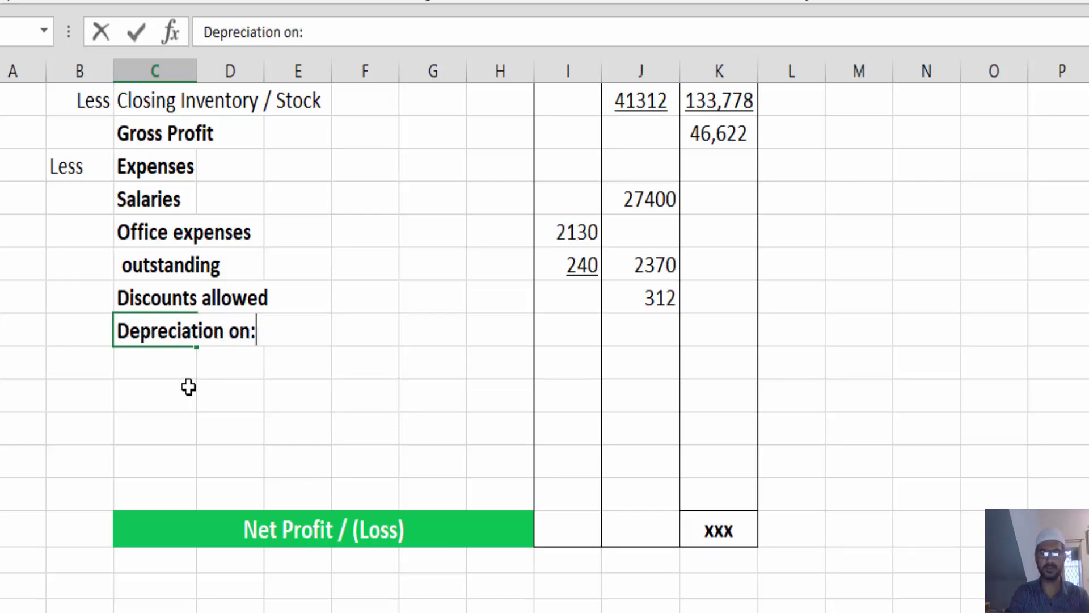
{"action": "type", "text": ":"}
{"action": "key", "text": "Return"}
- Look up the motor vehicles cost in the PDF trial balance and enter "Motor Vehicle 21400" in C20 in Excel
{"action": "key", "text": "alt+Tab"}
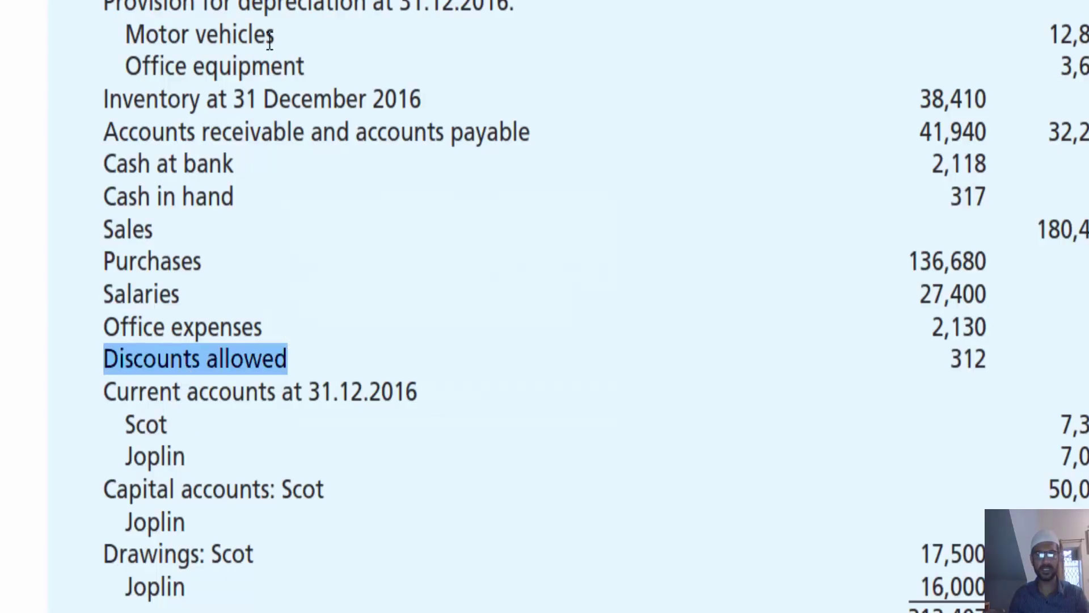
{"action": "scroll", "coordinate": [390, 73], "scroll_direction": "up", "scroll_amount": 2}
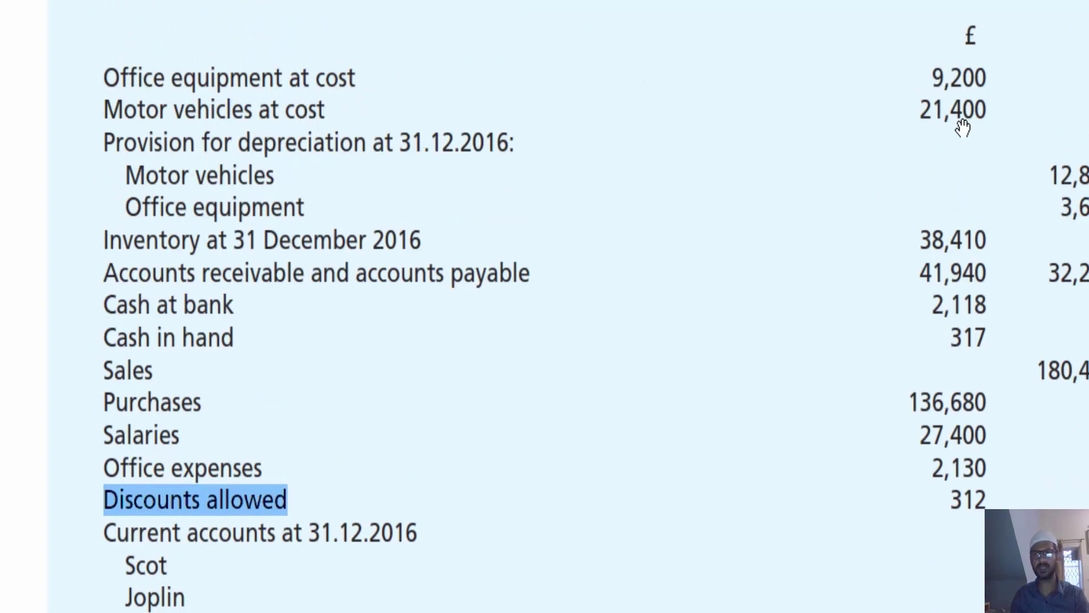
{"action": "key", "text": "alt+Tab"}
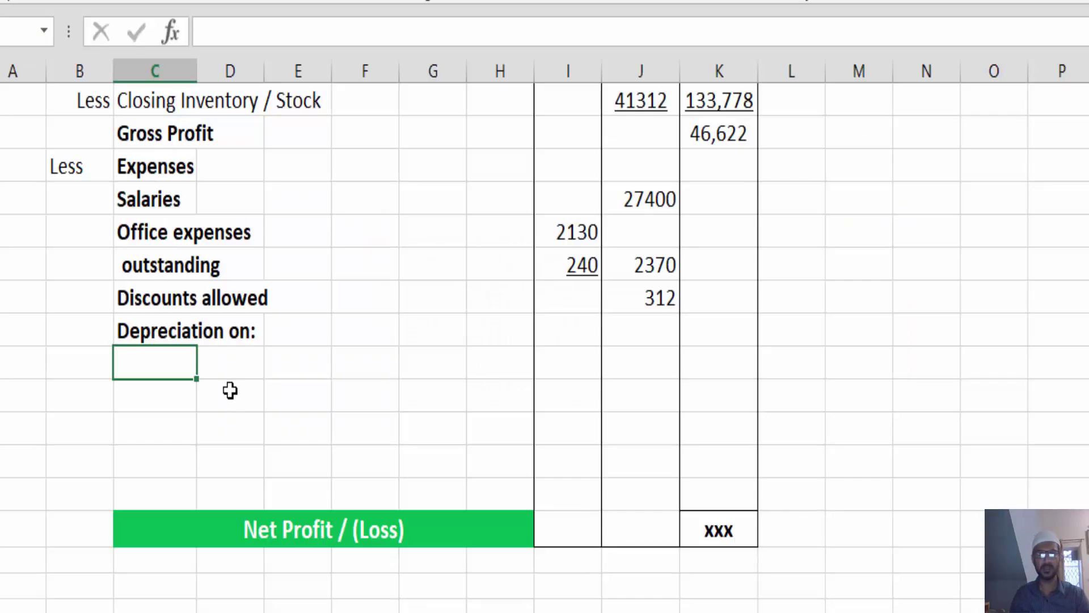
{"action": "type", "text": "Motor"}
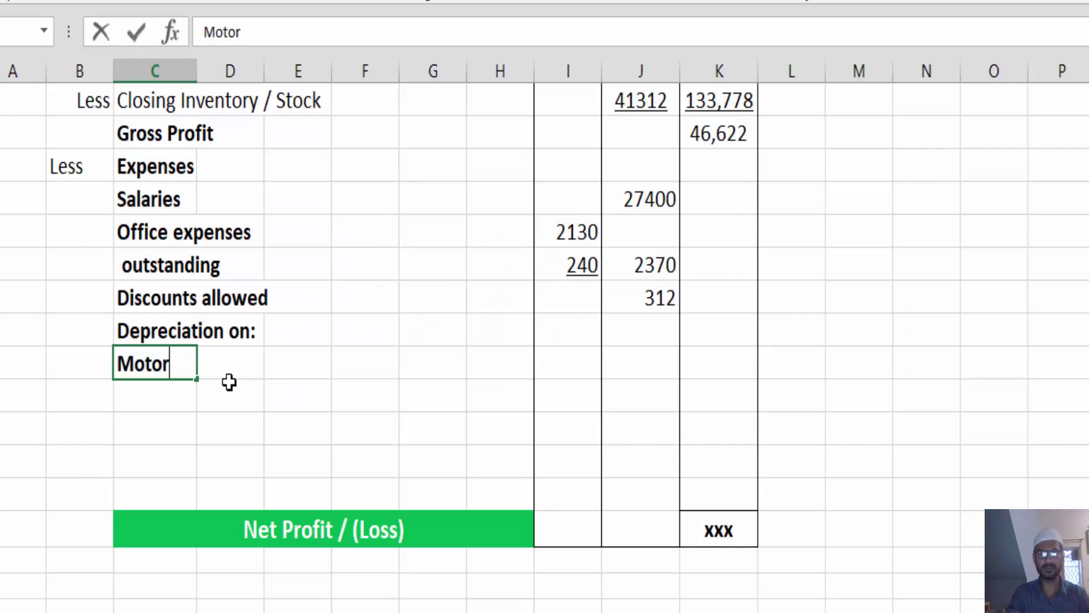
{"action": "type", "text": " Vehi"}
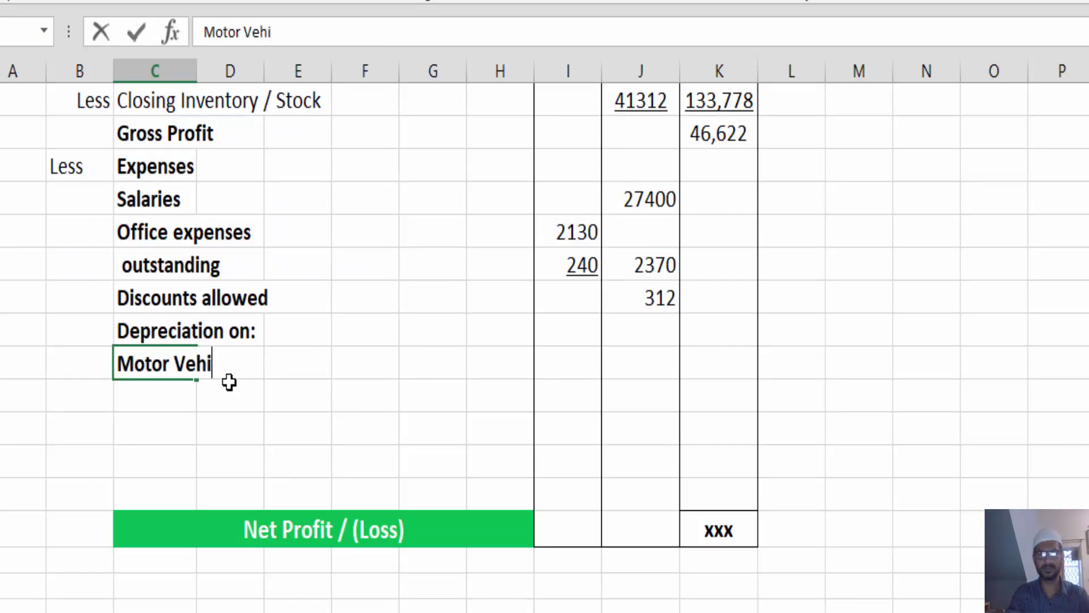
{"action": "type", "text": "cle"}
{"action": "key", "text": "alt+Tab"}
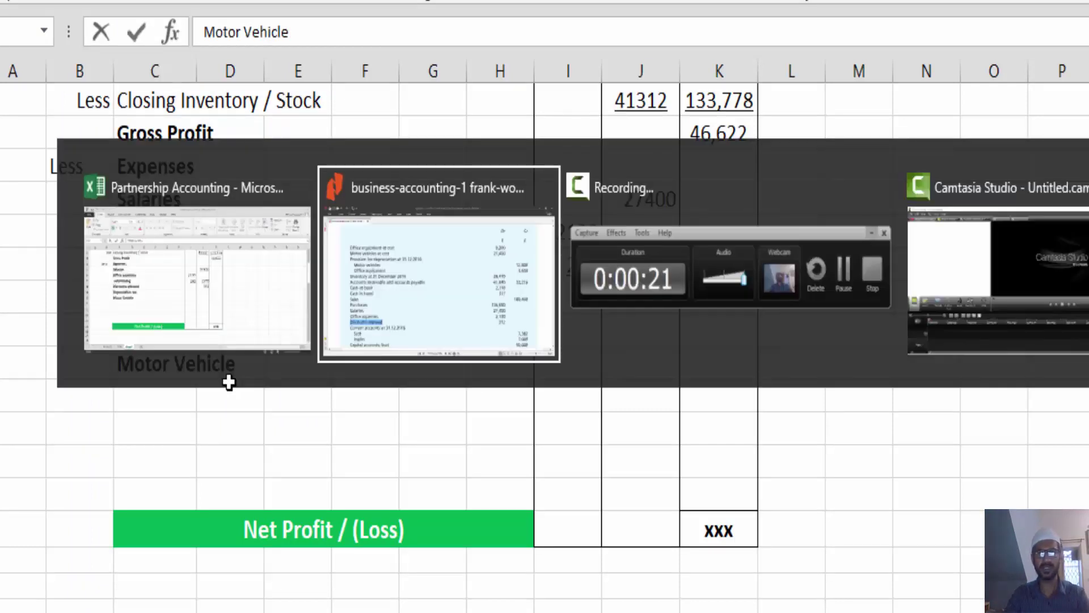
{"action": "key", "text": "alt+Tab"}
{"action": "type", "text": "21400"}
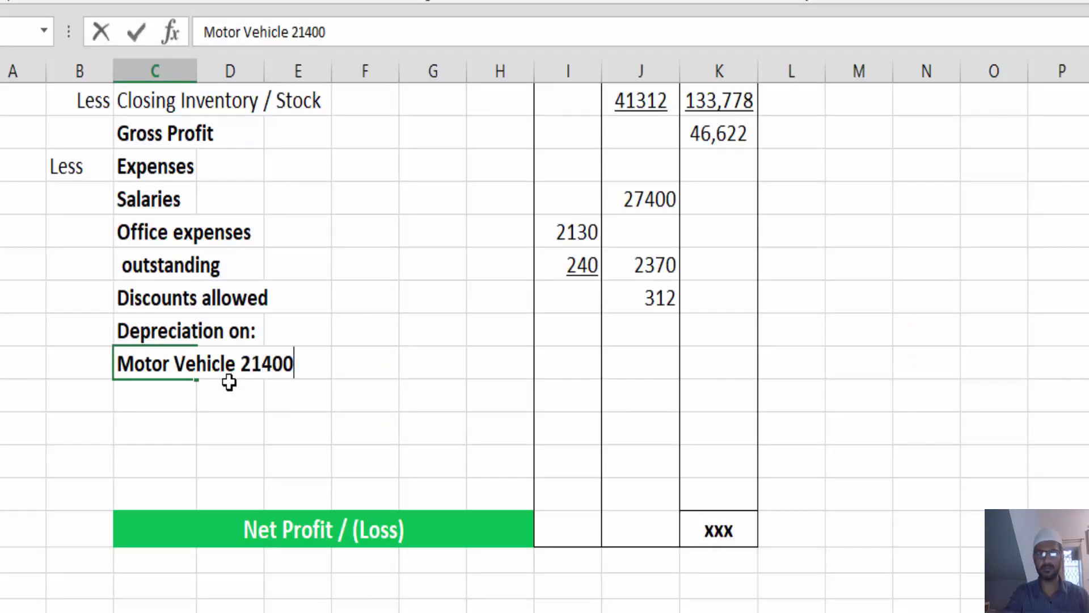
- Check the motor depreciation rate in the PDF notes and complete the C20 label in Excel with *25/100
{"action": "type", "text": "*"}
{"action": "key", "text": "alt+Tab"}
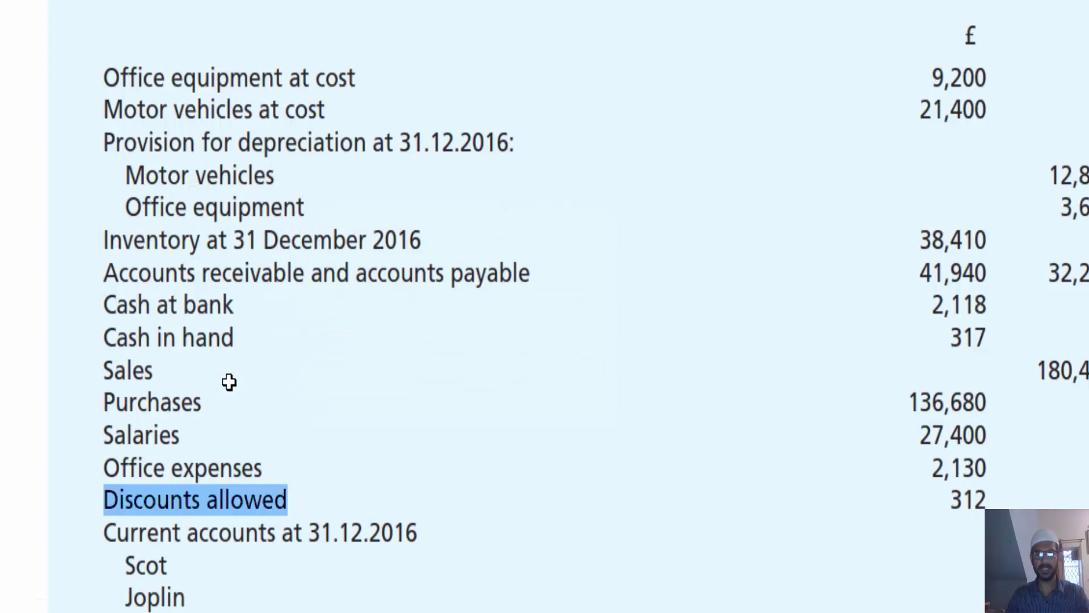
{"action": "scroll", "coordinate": [401, 360], "scroll_direction": "down", "scroll_amount": 10}
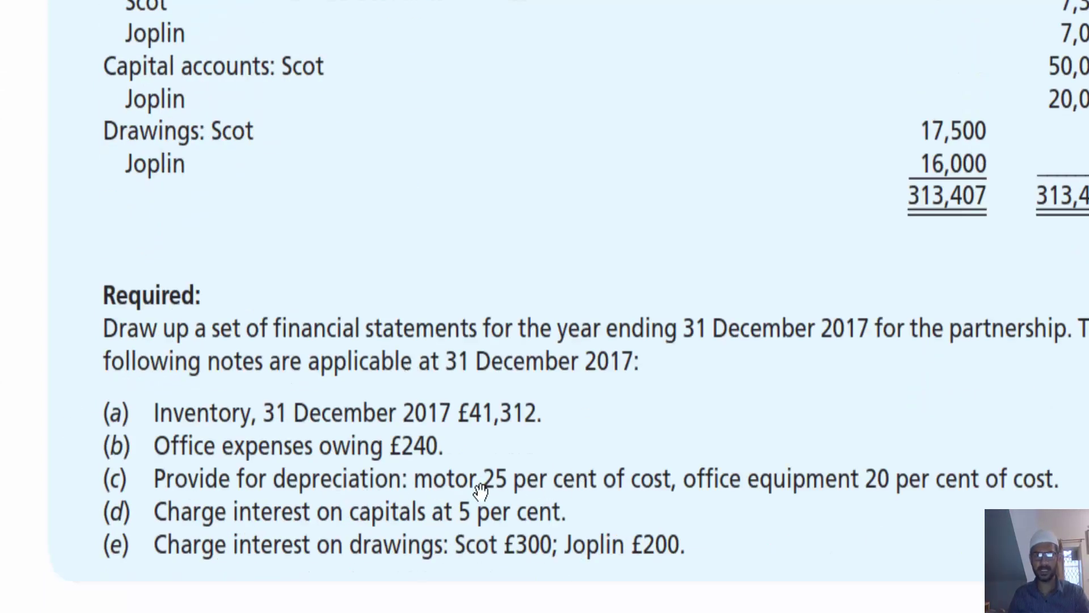
{"action": "key", "text": "alt+Tab"}
{"action": "type", "text": "25/100"}
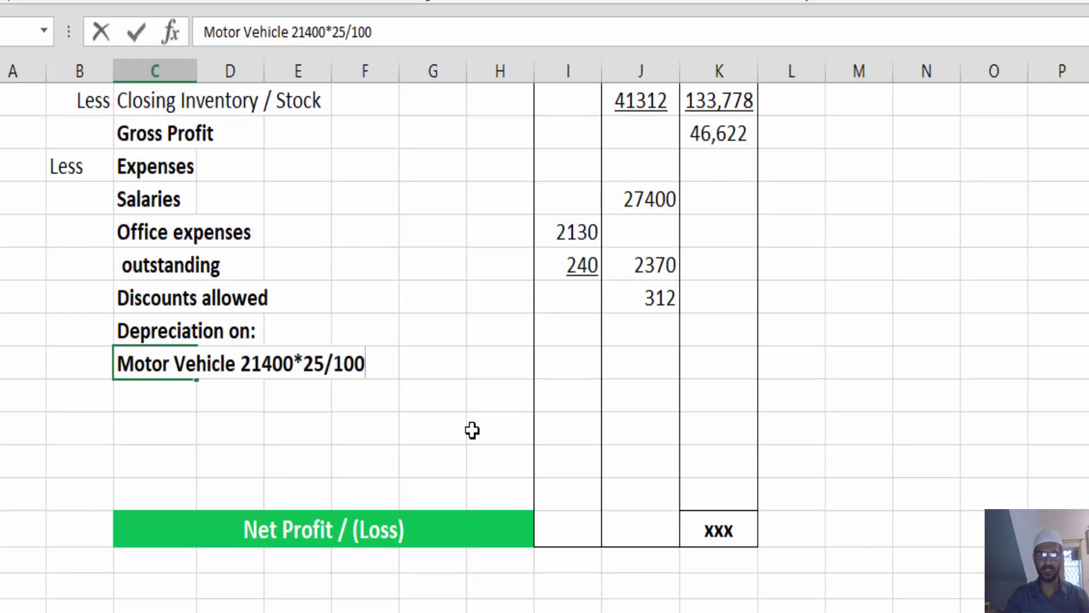
{"action": "key", "text": "Return"}
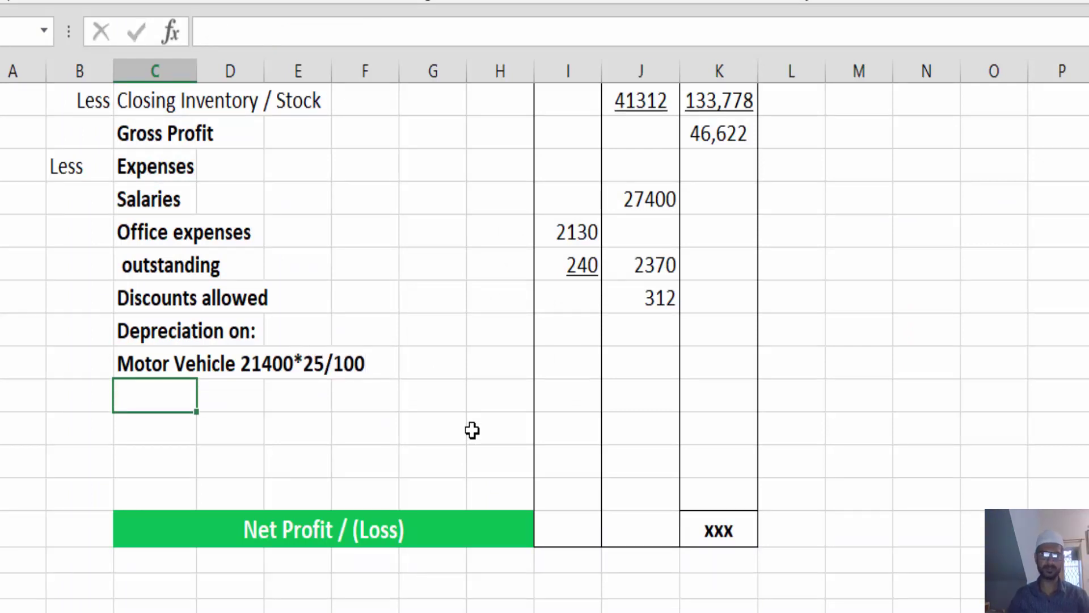
- Calculate the motor vehicle depreciation in J20 with the formula =21400*.25
{"action": "left_click", "coordinate": [647, 370]}
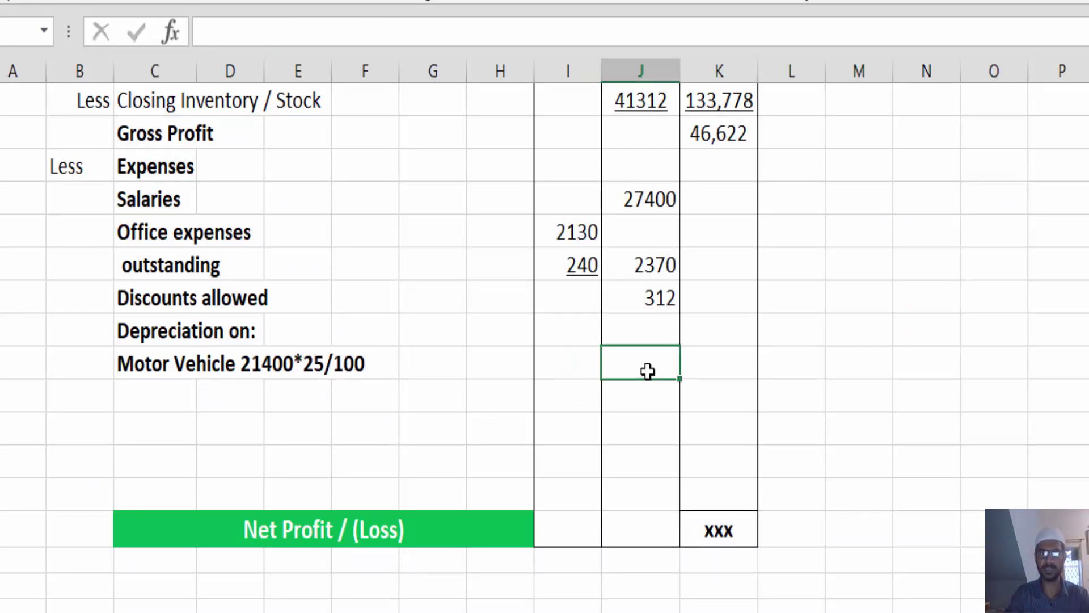
{"action": "type", "text": "=21400*"}
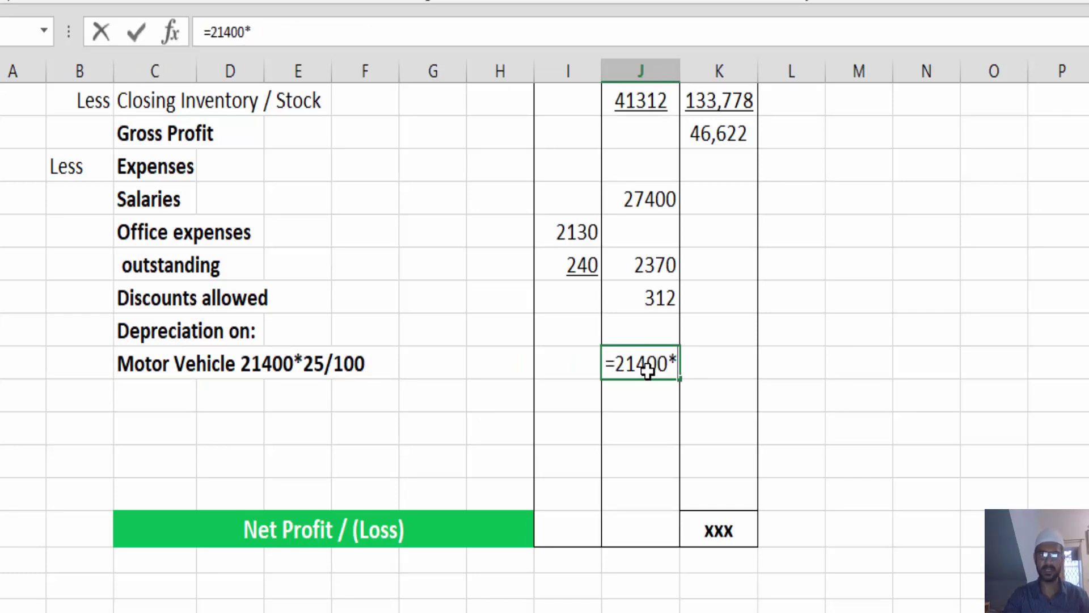
{"action": "type", "text": ".25"}
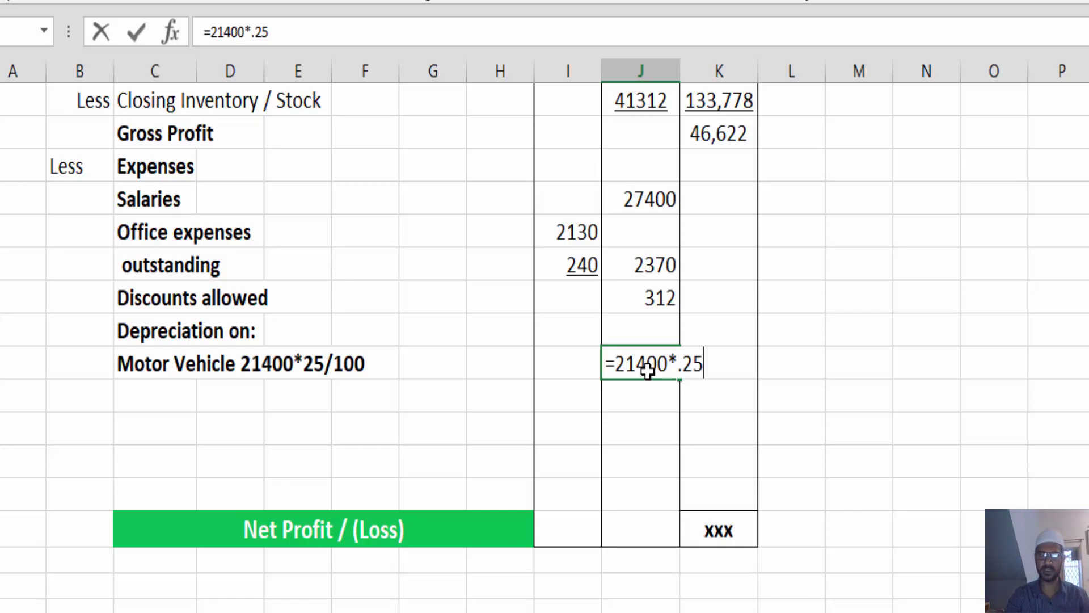
{"action": "key", "text": "Return"}
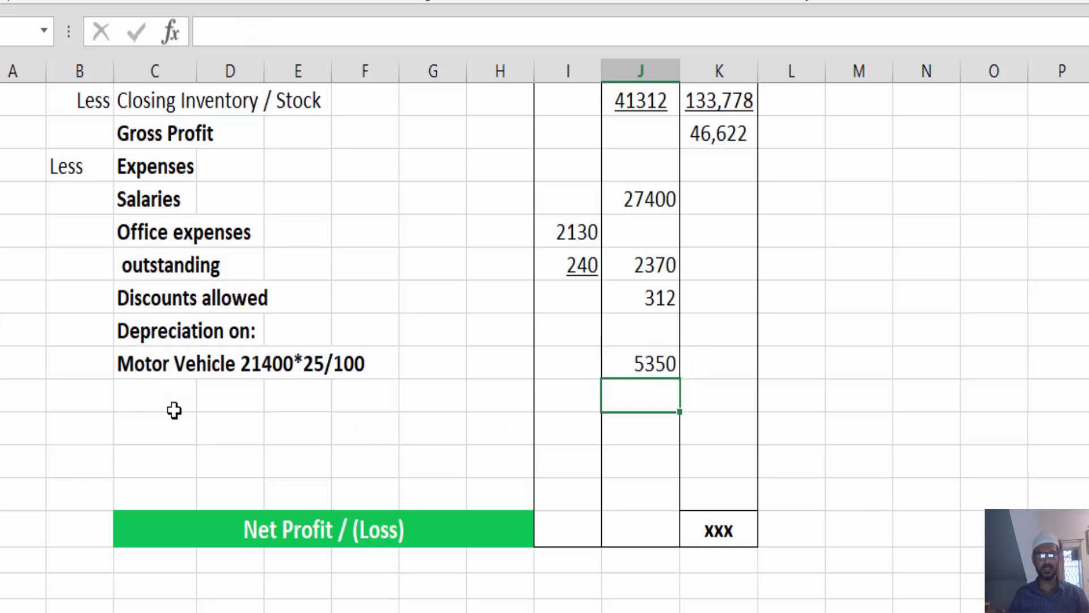
- Copy the "office equipment" text from the depreciation note in the PDF into C21 in Excel
{"action": "left_click", "coordinate": [173, 388]}
{"action": "left_click", "coordinate": [173, 388]}
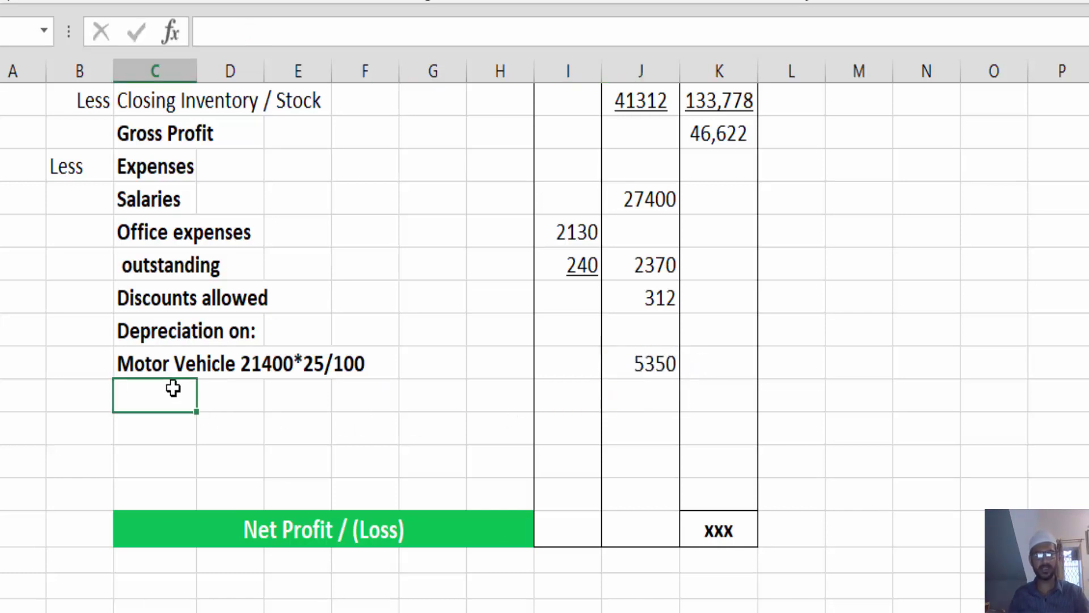
{"action": "key", "text": "alt+Tab"}
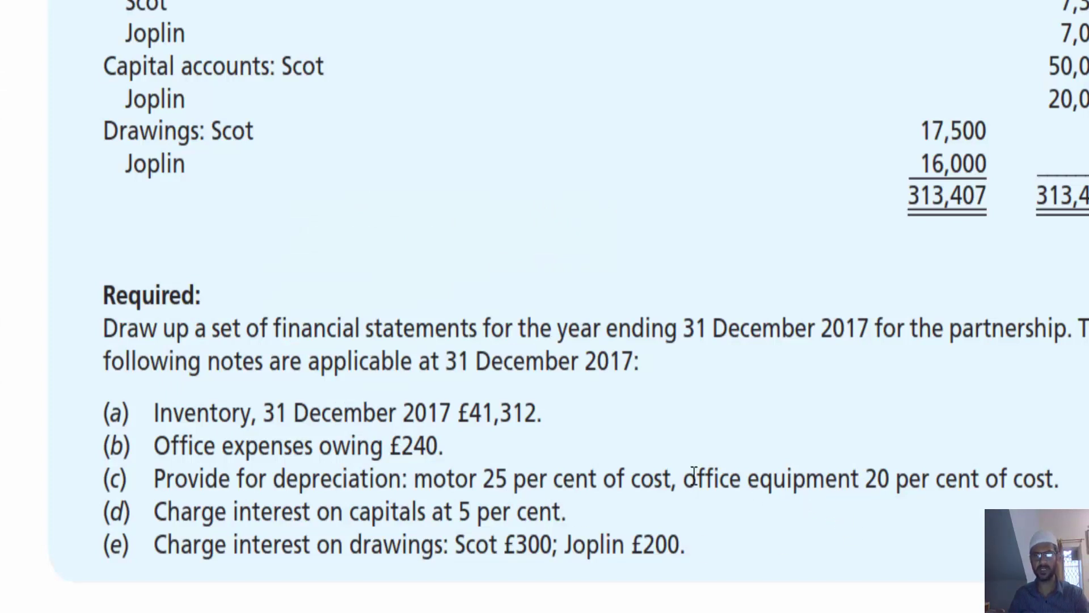
{"action": "left_click_drag", "start_coordinate": [689, 473], "coordinate": [840, 469]}
{"action": "left_click", "coordinate": [761, 487]}
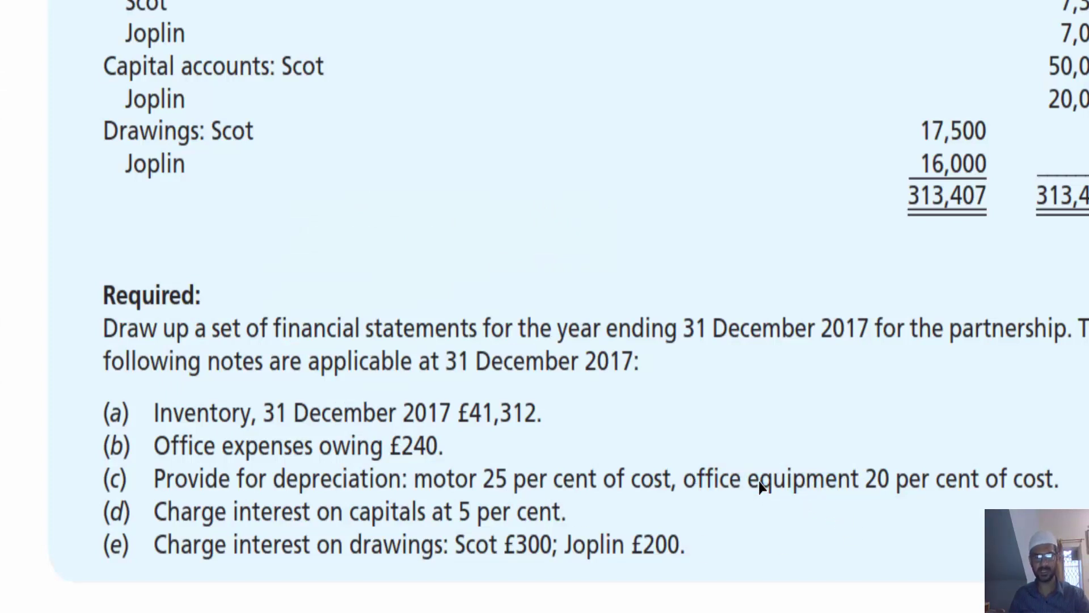
{"action": "left_click_drag", "start_coordinate": [679, 479], "coordinate": [861, 479]}
{"action": "key", "text": "ctrl+c"}
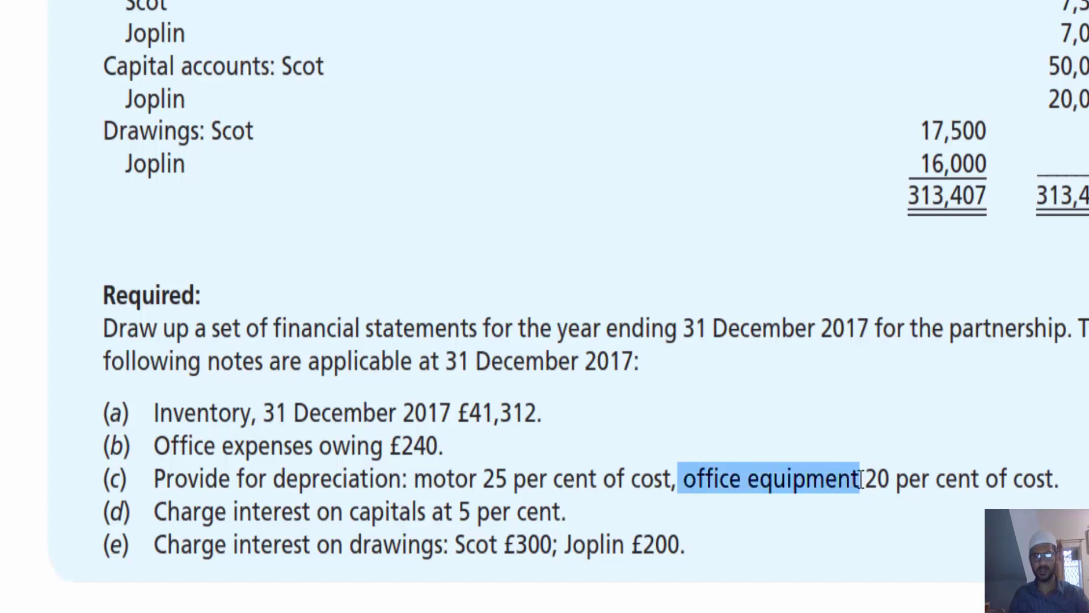
{"action": "key", "text": "alt+Tab"}
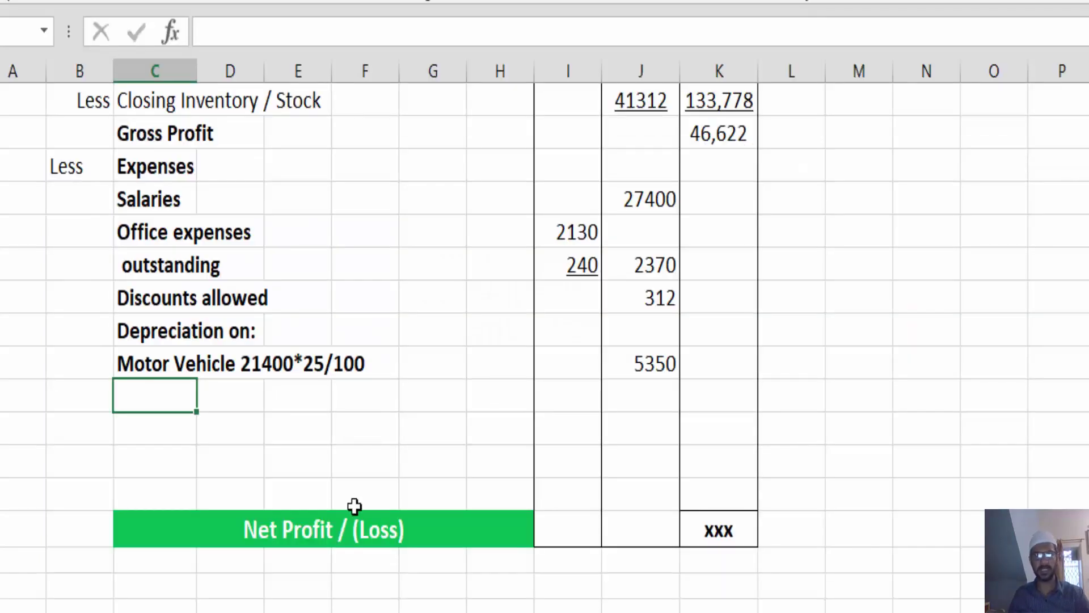
{"action": "key", "text": "ctrl+v"}
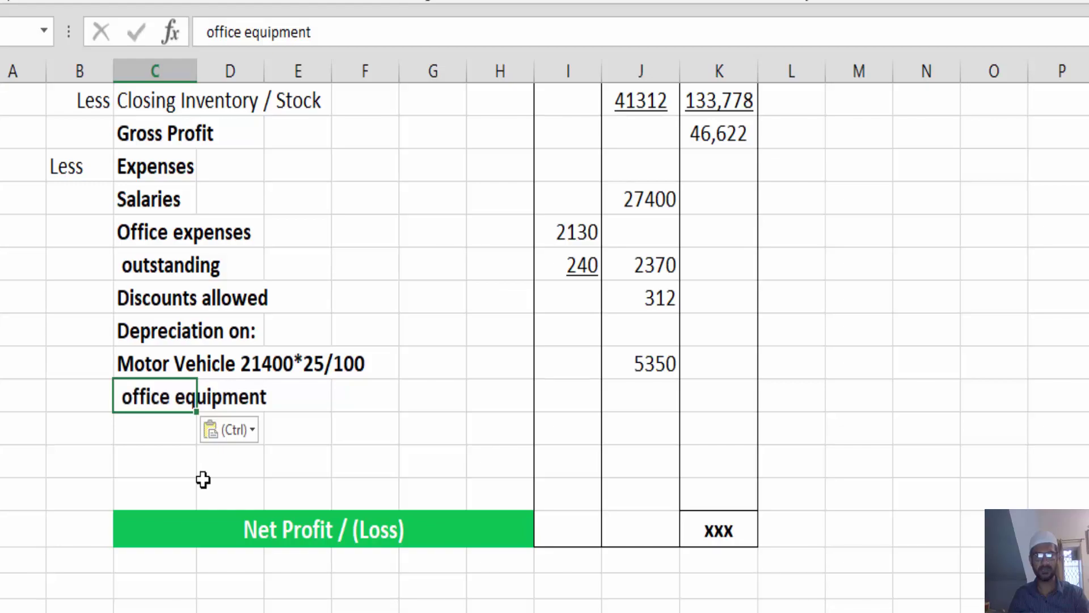
- Look up the office equipment cost in the PDF trial balance and complete the C21 label in Excel with "9200*20/100"
{"action": "key", "text": "alt+Tab"}
{"action": "scroll", "coordinate": [409, 419], "scroll_direction": "up", "scroll_amount": 3}
{"action": "scroll", "coordinate": [458, 407], "scroll_direction": "up", "scroll_amount": 6}
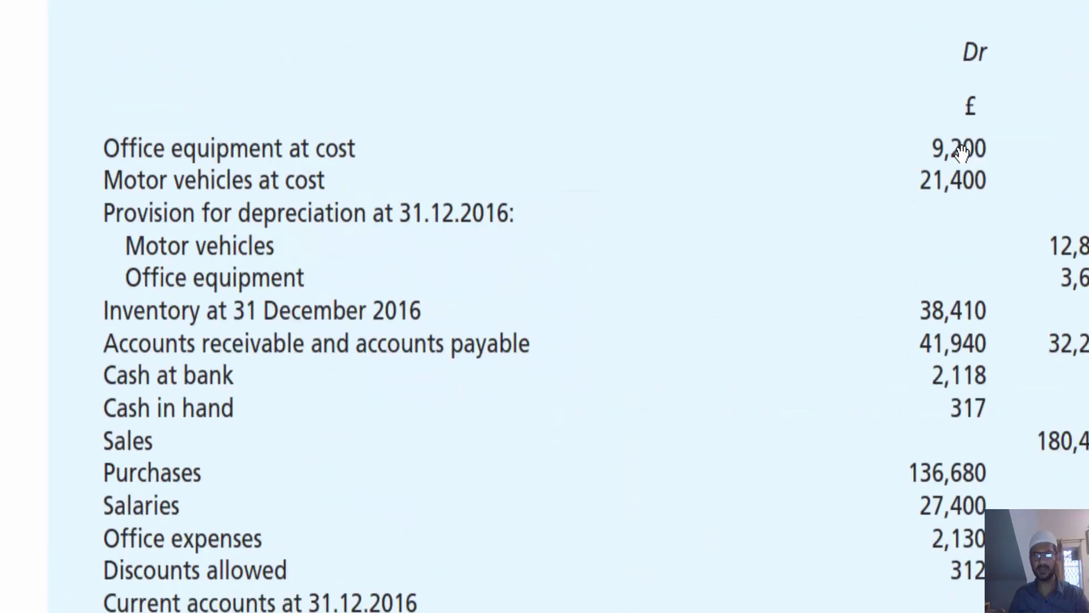
{"action": "scroll", "coordinate": [790, 329], "scroll_direction": "down", "scroll_amount": 10}
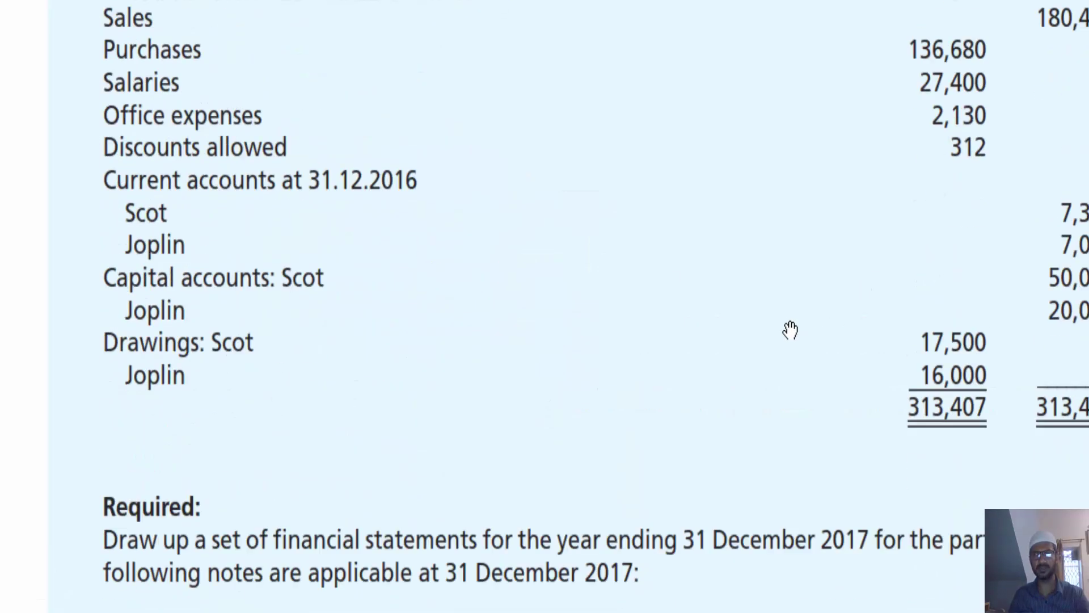
{"action": "key", "text": "alt+Tab"}
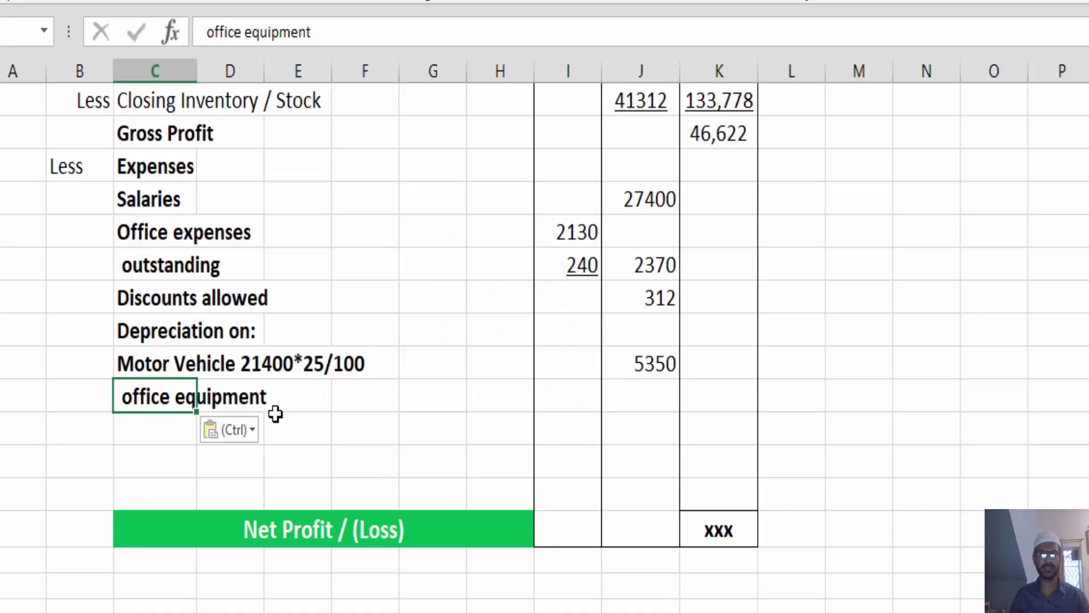
{"action": "left_click", "coordinate": [342, 38]}
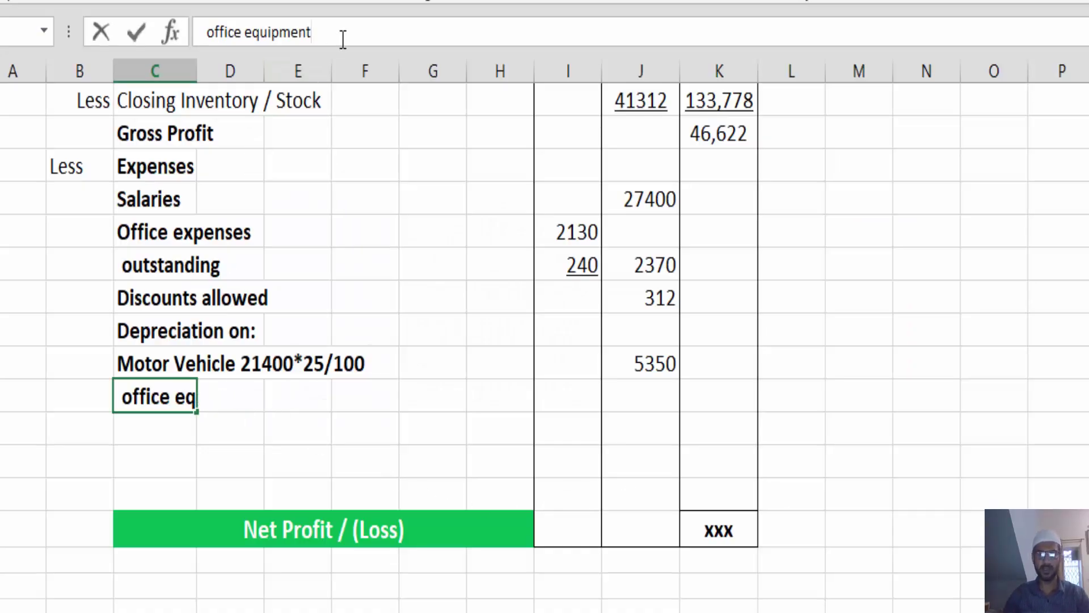
{"action": "type", "text": "9200"}
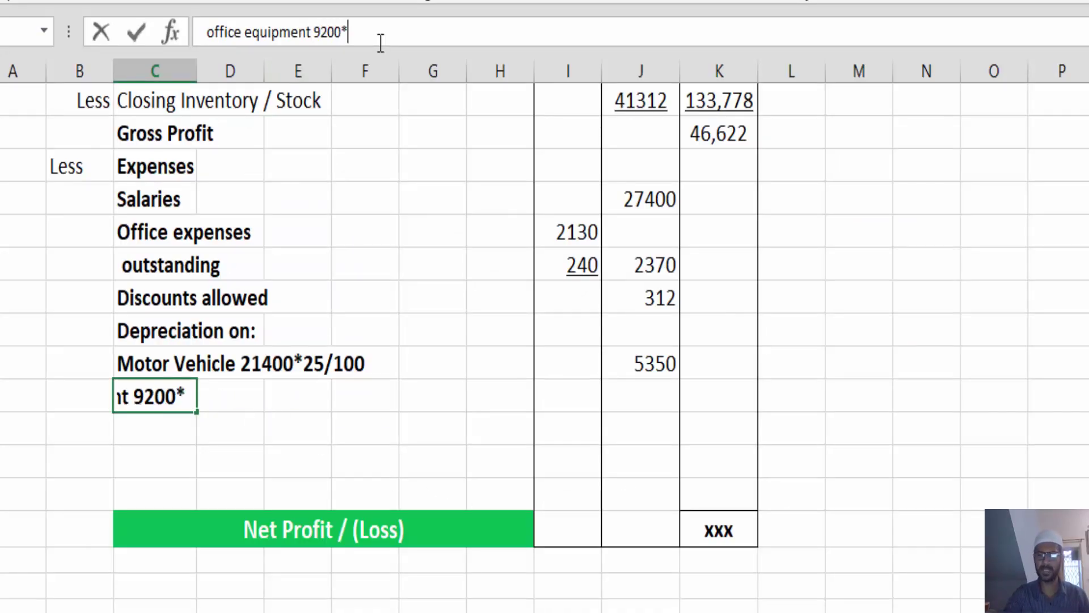
{"action": "type", "text": "*20/100"}
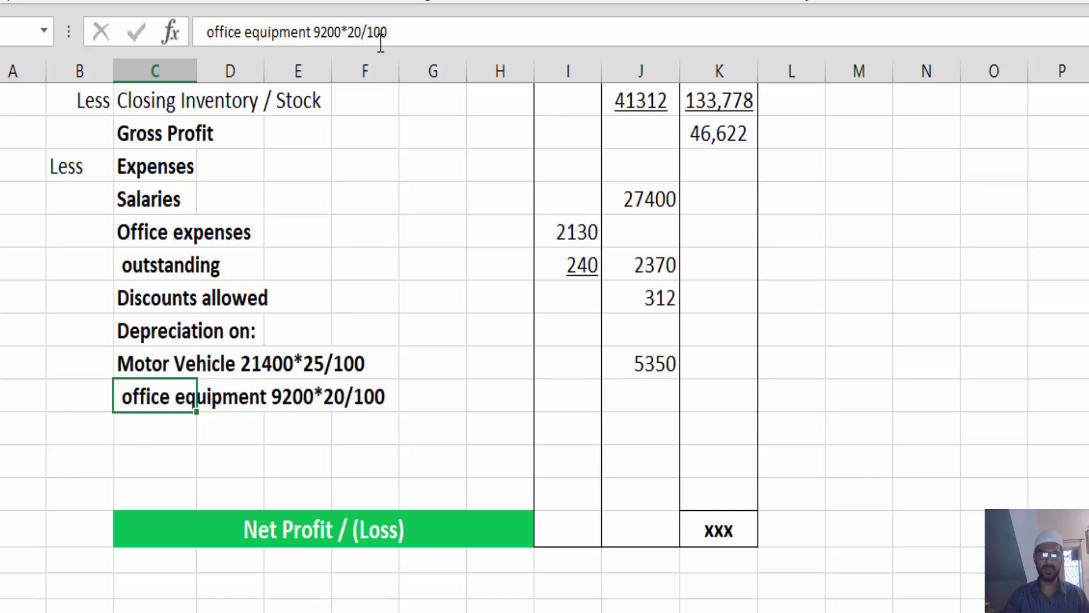
{"action": "key", "text": "Return"}
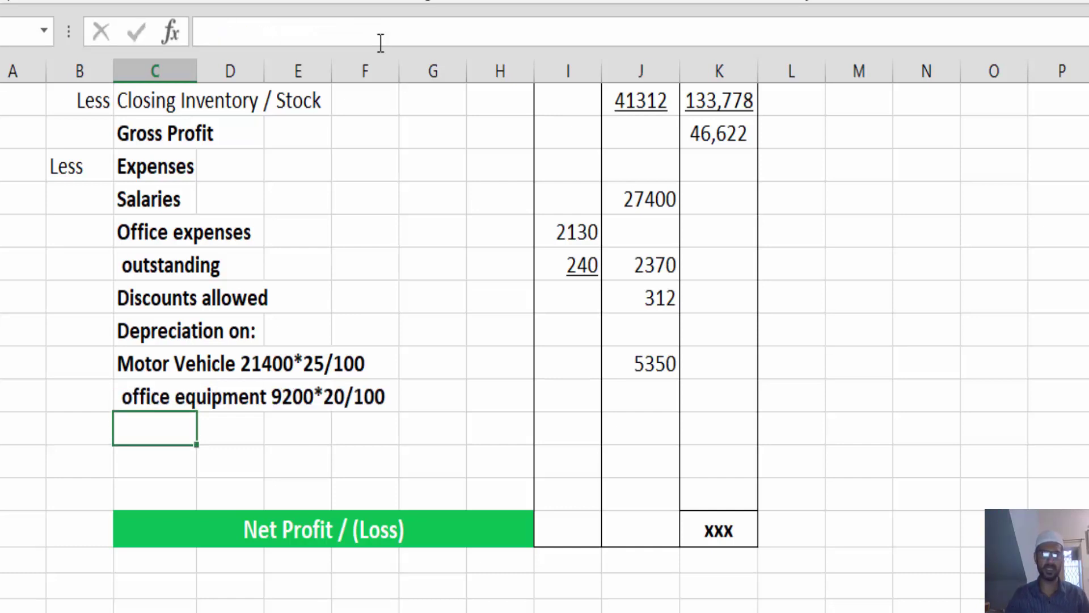
- Calculate the office equipment depreciation in J21 with the formula =9200*.2 and underline the figure
{"action": "left_click", "coordinate": [664, 404]}
{"action": "type", "text": "="}
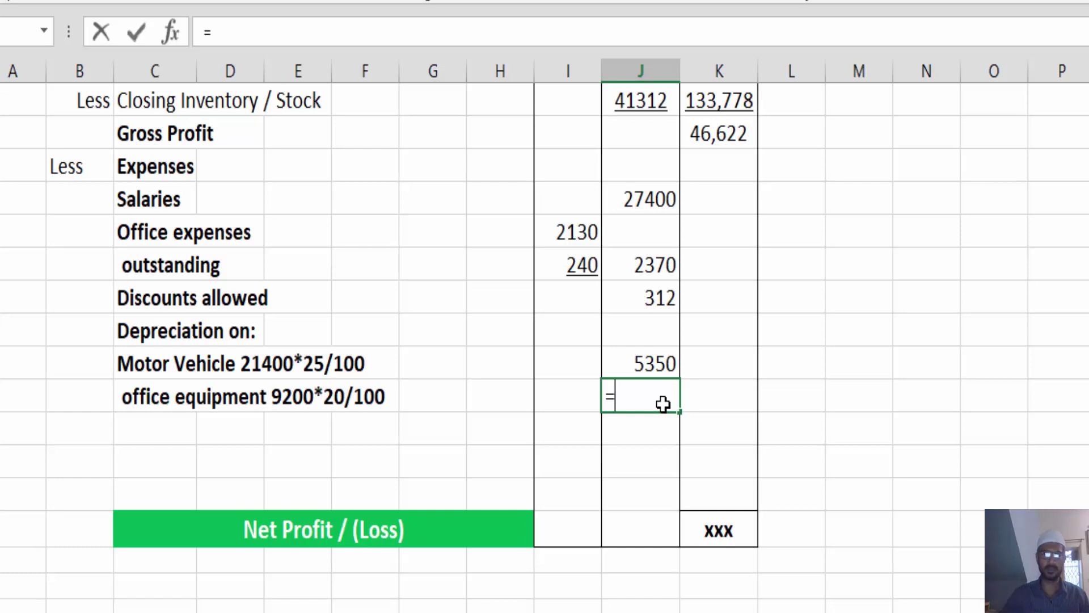
{"action": "type", "text": "9200"}
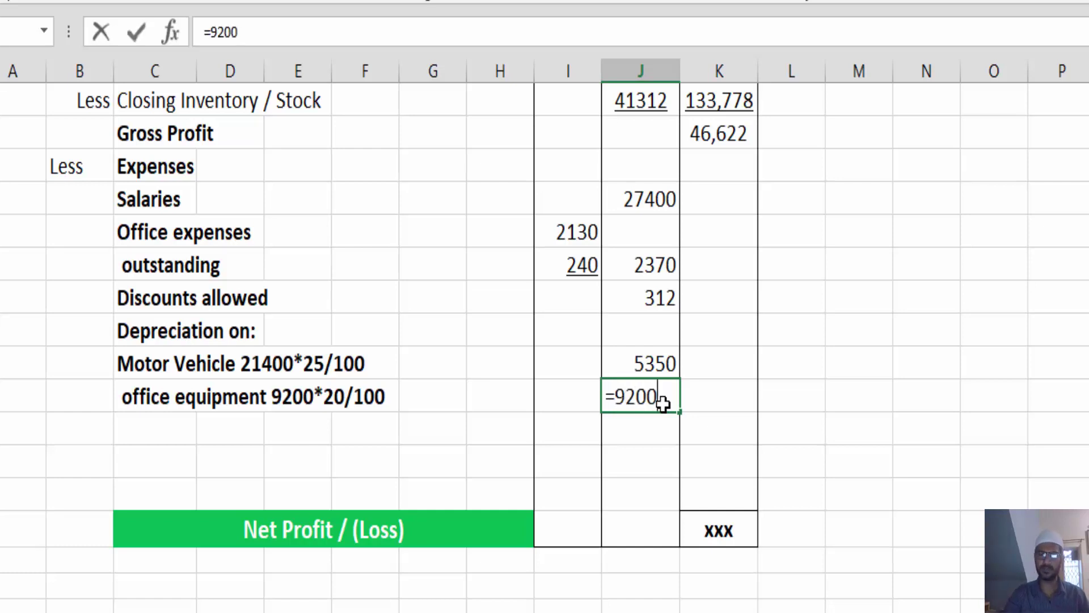
{"action": "type", "text": "*.2"}
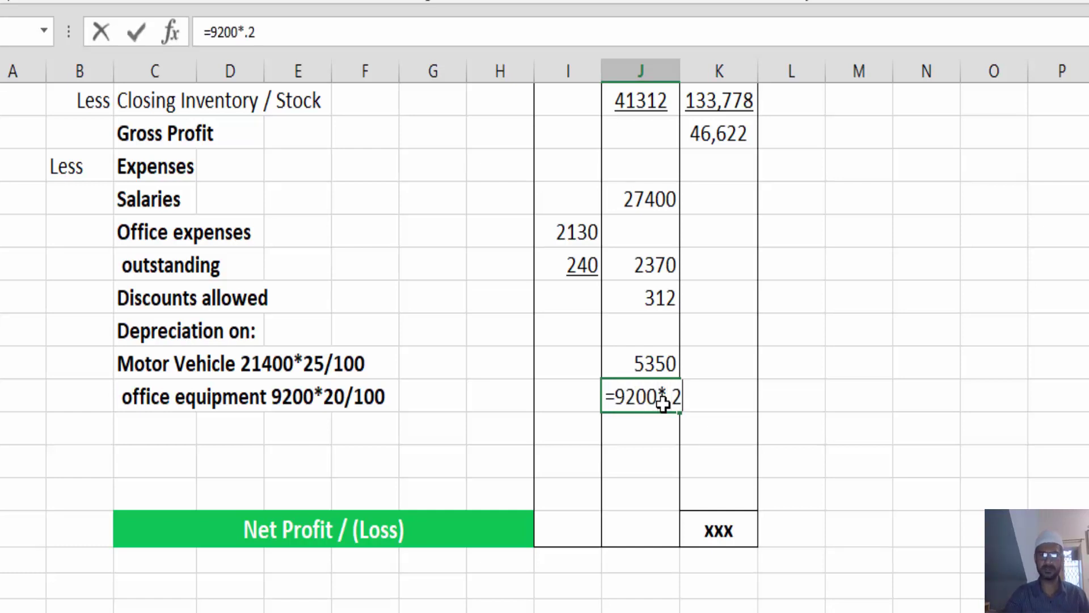
{"action": "key", "text": "Return"}
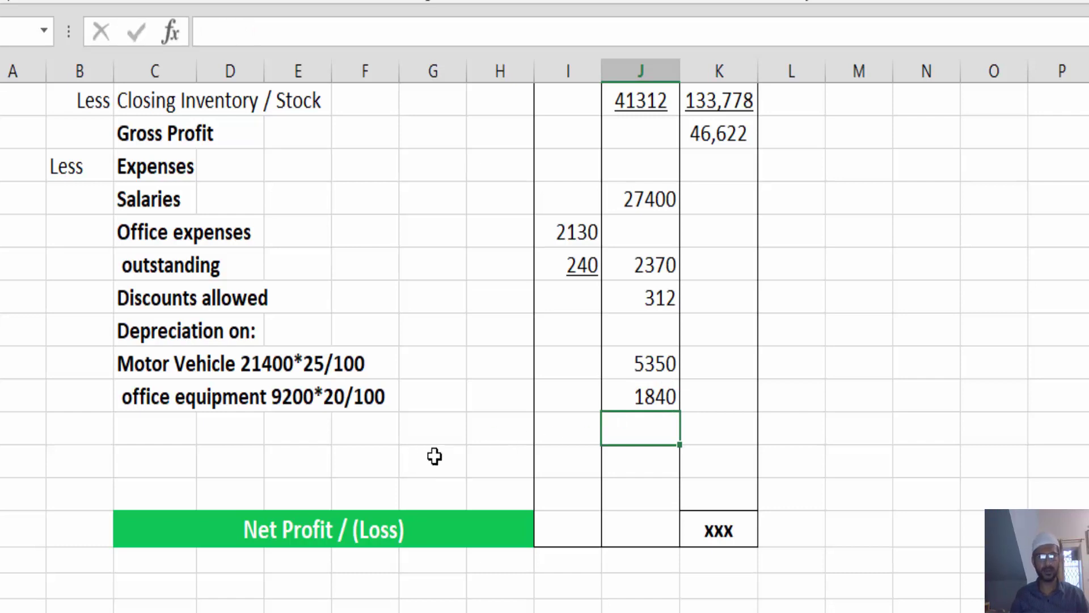
{"action": "left_click", "coordinate": [636, 399]}
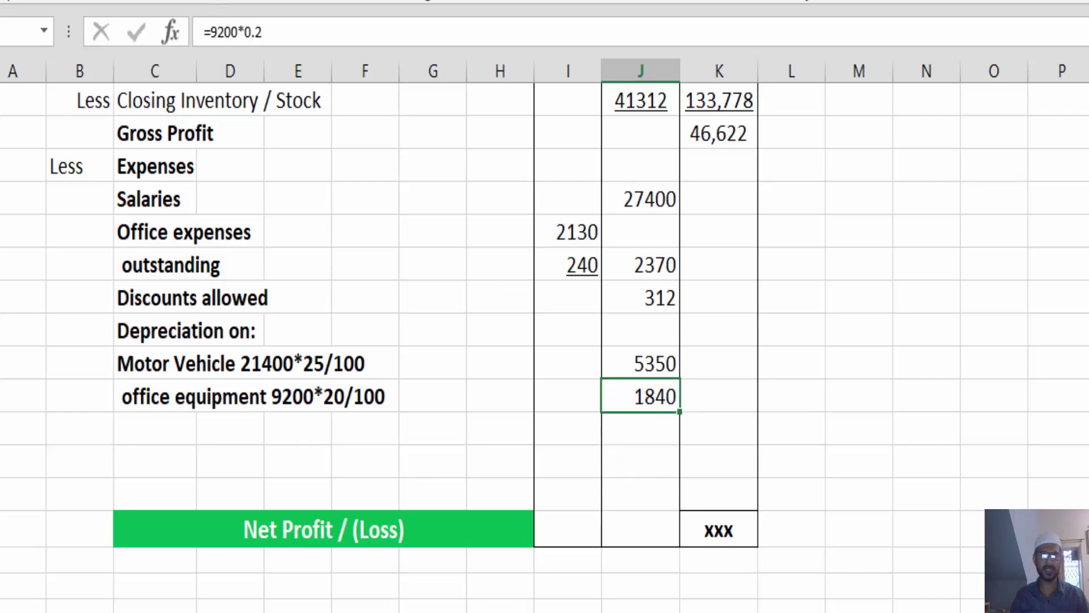
{"action": "key", "text": "ctrl+u"}
- Total the expenses in K22 with the formula =sum(J15:J21)
{"action": "left_click", "coordinate": [718, 435]}
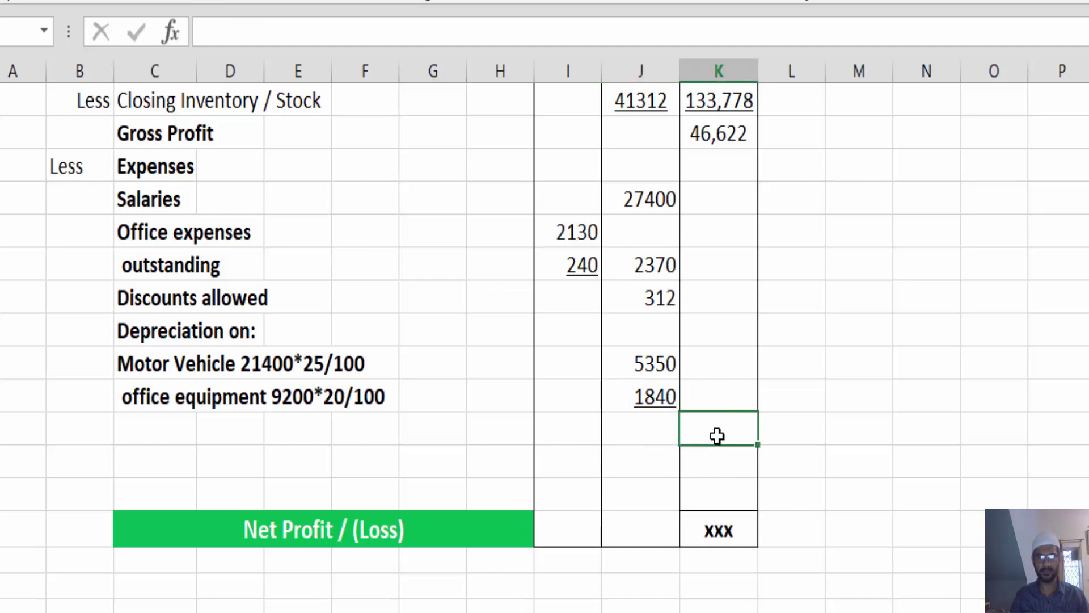
{"action": "type", "text": "="}
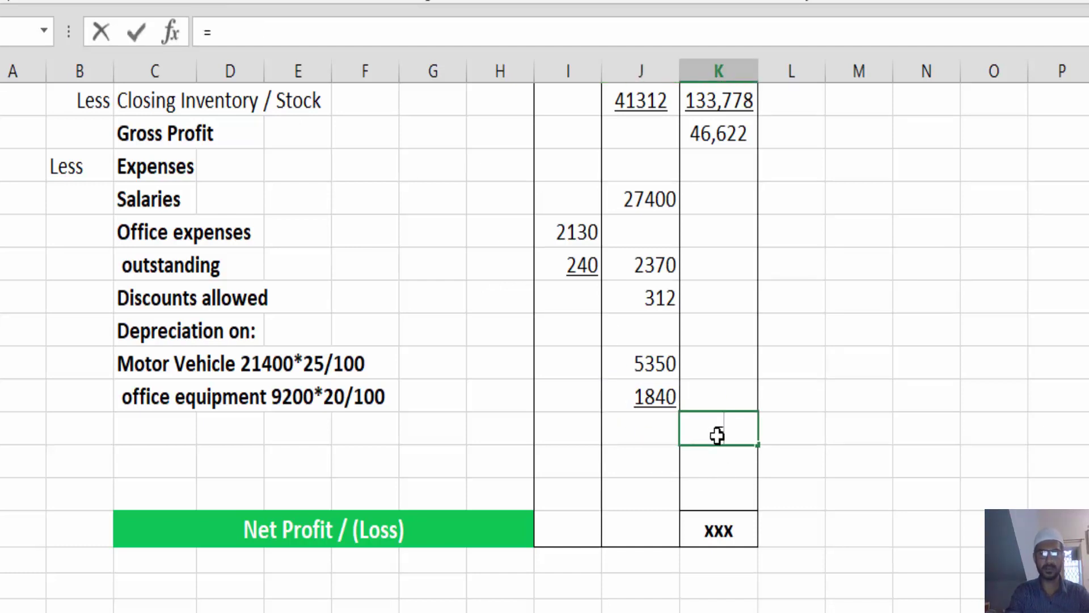
{"action": "type", "text": "sum("}
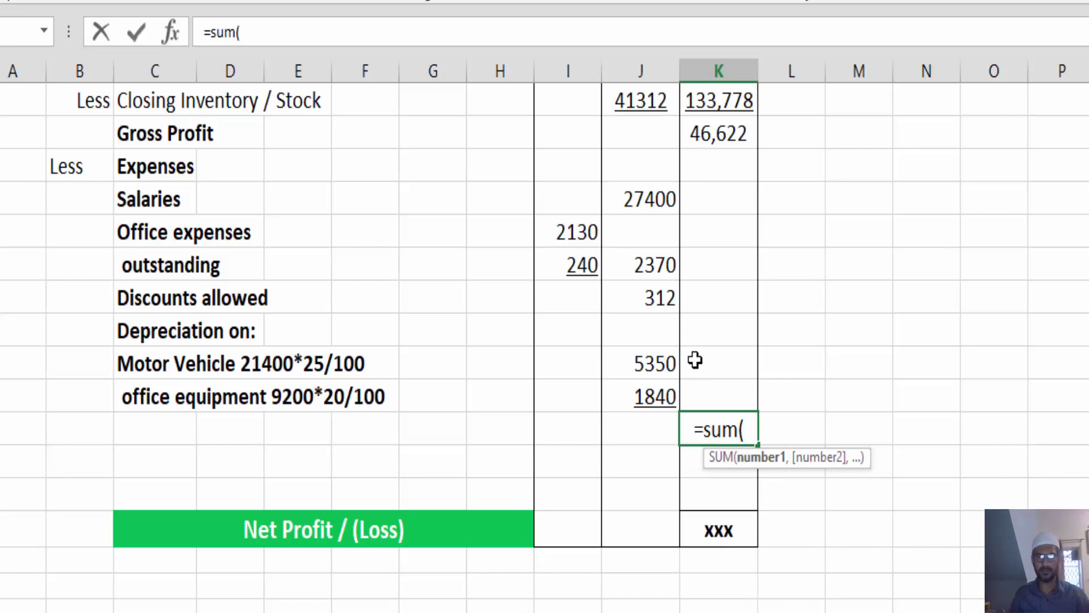
{"action": "left_click_drag", "start_coordinate": [661, 203], "coordinate": [648, 397]}
{"action": "type", "text": ")"}
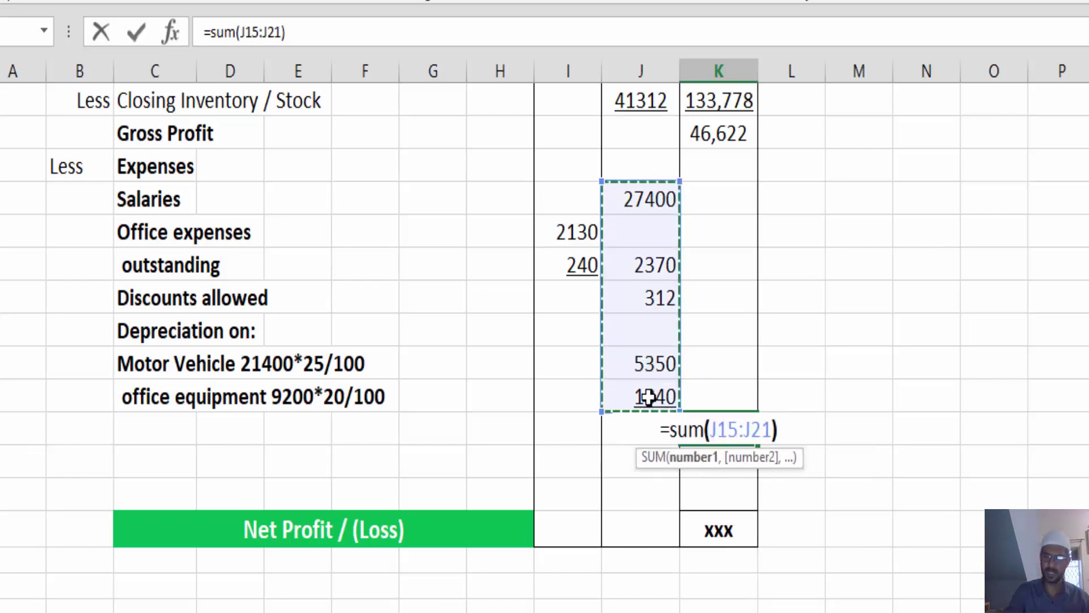
{"action": "key", "text": "Return"}
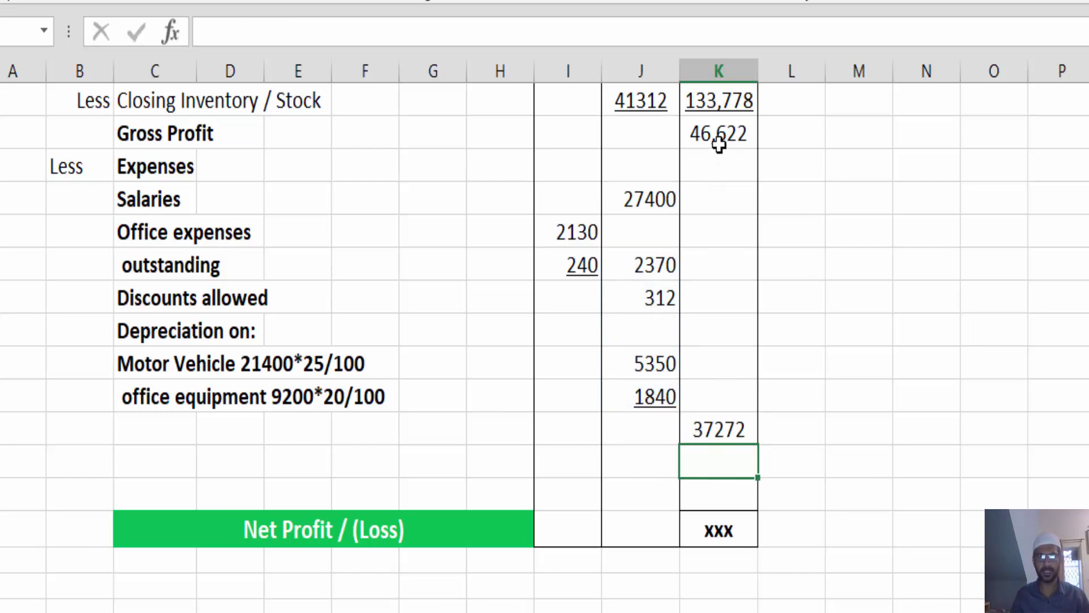
- Replace the Net Profit / (Loss) placeholder in K25 with the formula =K13-K22 and underline the expense total in K22
{"action": "left_click", "coordinate": [717, 528]}
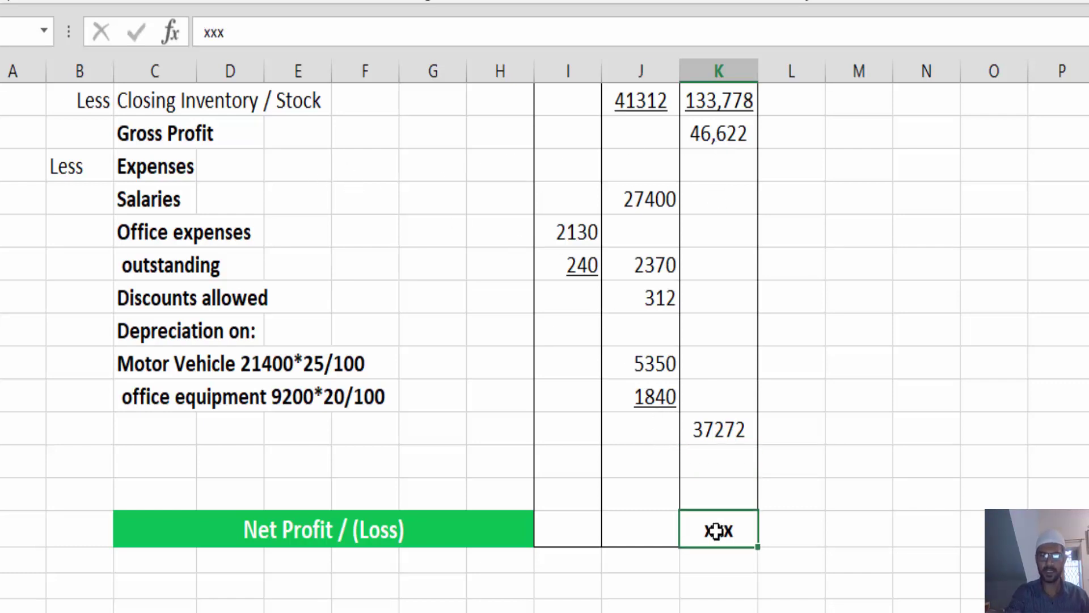
{"action": "type", "text": "="}
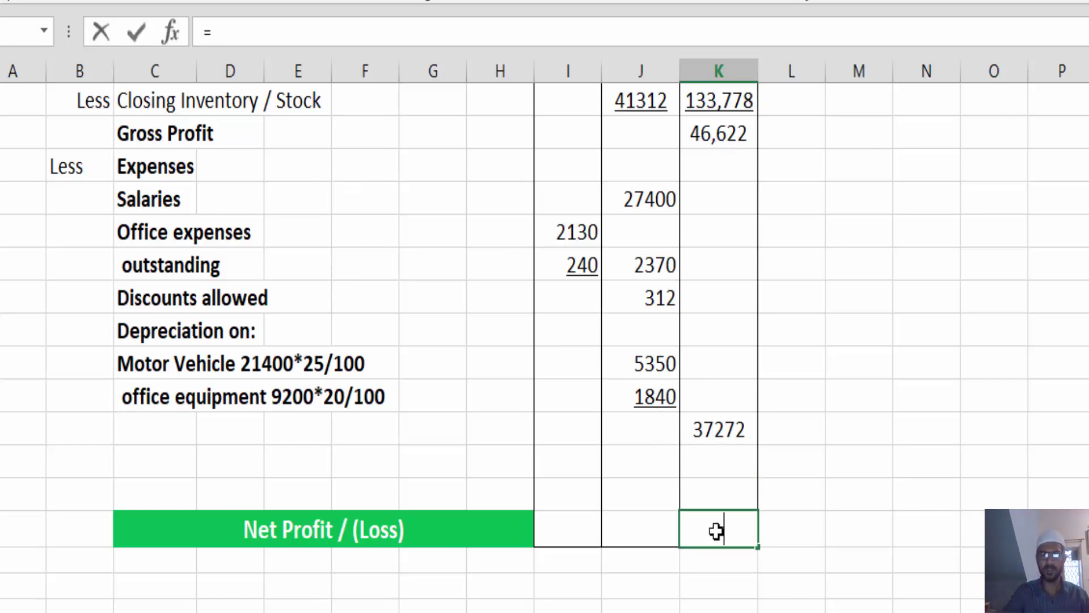
{"action": "left_click", "coordinate": [715, 145]}
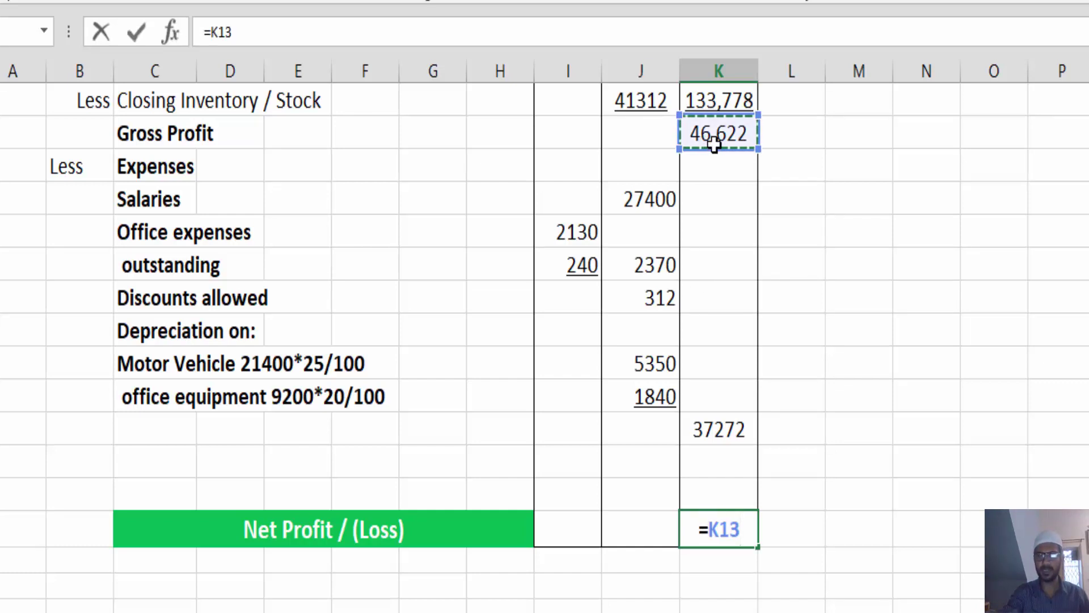
{"action": "type", "text": "-"}
{"action": "left_click", "coordinate": [724, 426]}
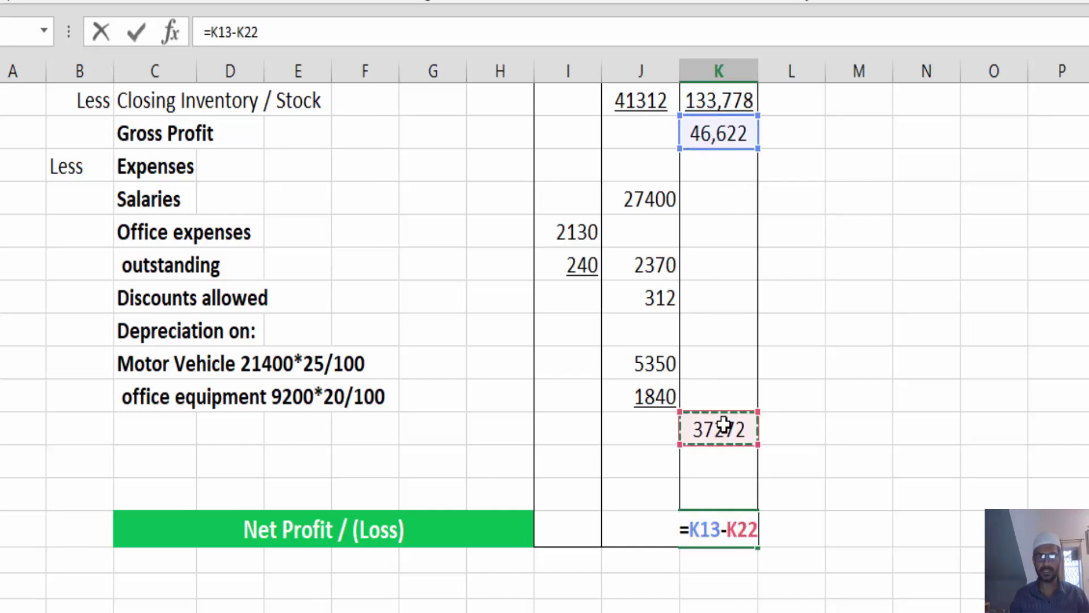
{"action": "key", "text": "Return"}
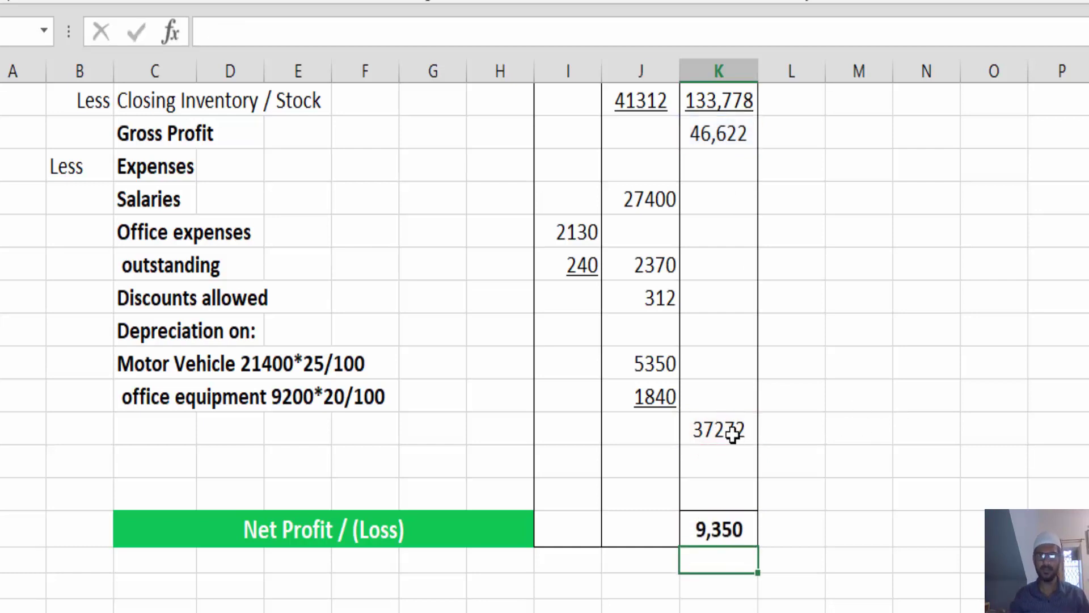
{"action": "left_click", "coordinate": [732, 434]}
{"action": "key", "text": "ctrl+u"}
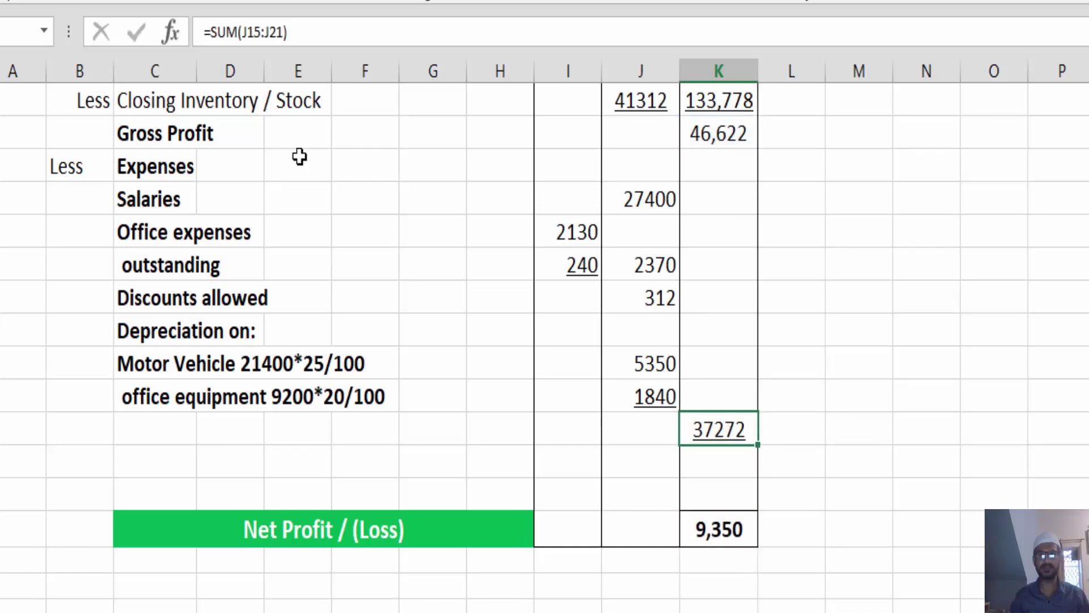
- Enter the label "Add: Interest on Drawings" in C26, directly below the Net Profit / (Loss) row
{"action": "scroll", "coordinate": [170, 469], "scroll_direction": "down", "scroll_amount": 1}
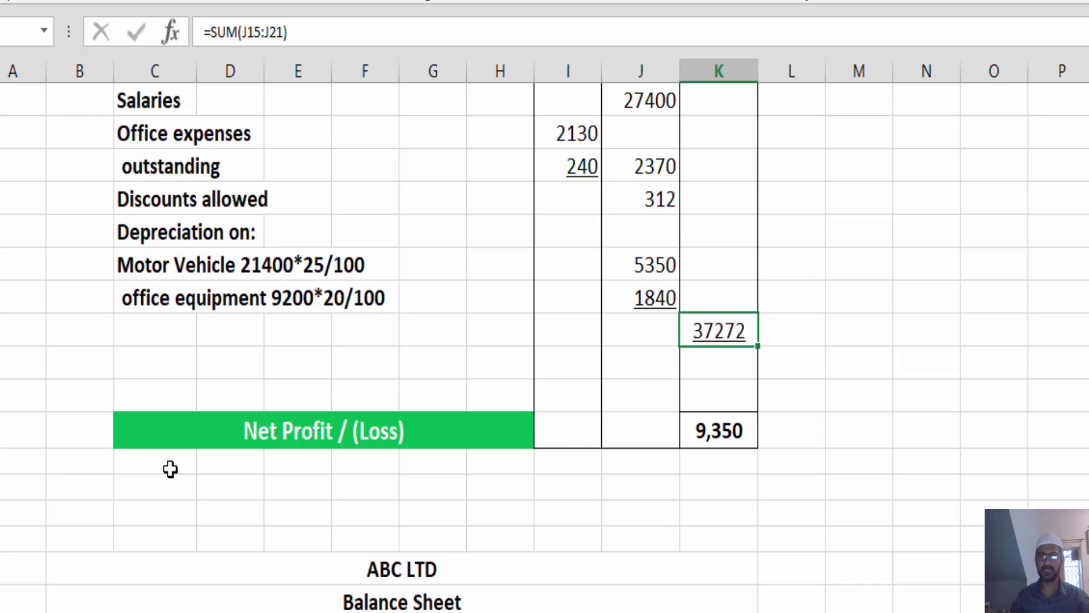
{"action": "left_click", "coordinate": [155, 461]}
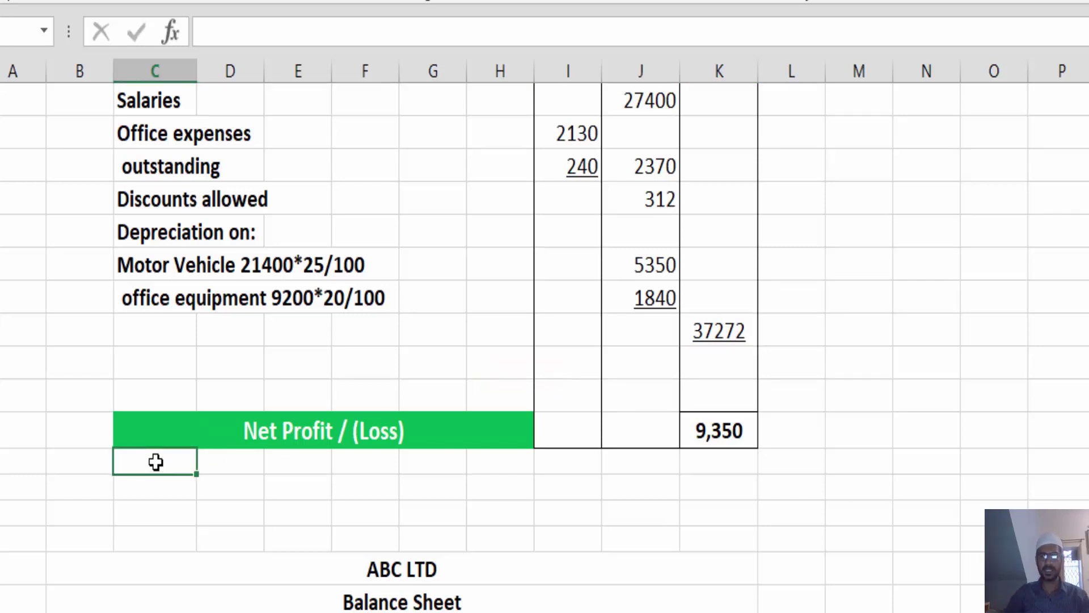
{"action": "type", "text": "Add"}
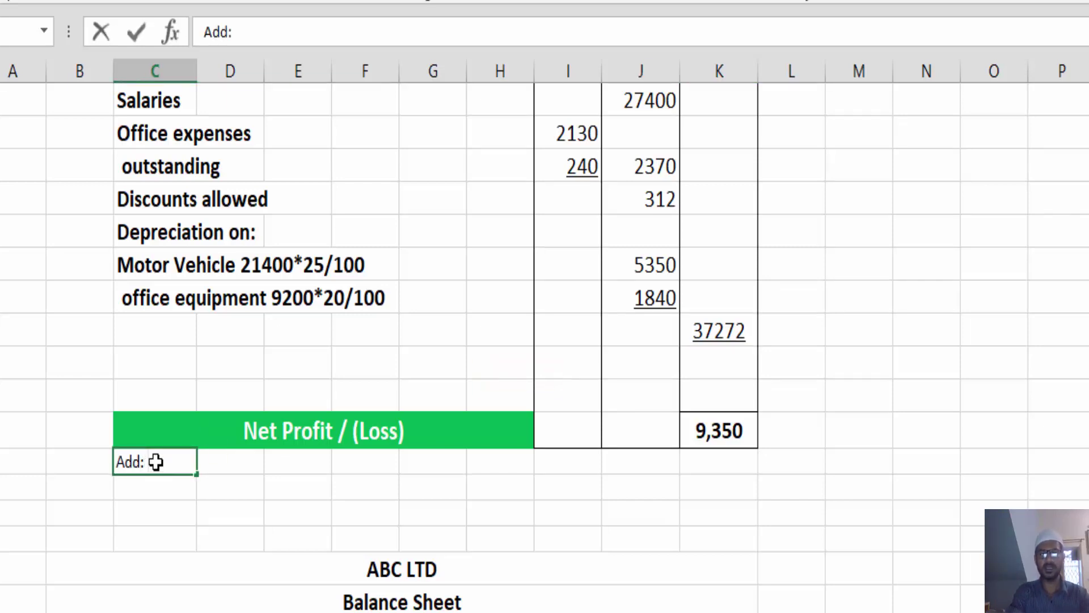
{"action": "type", "text": ": Inter"}
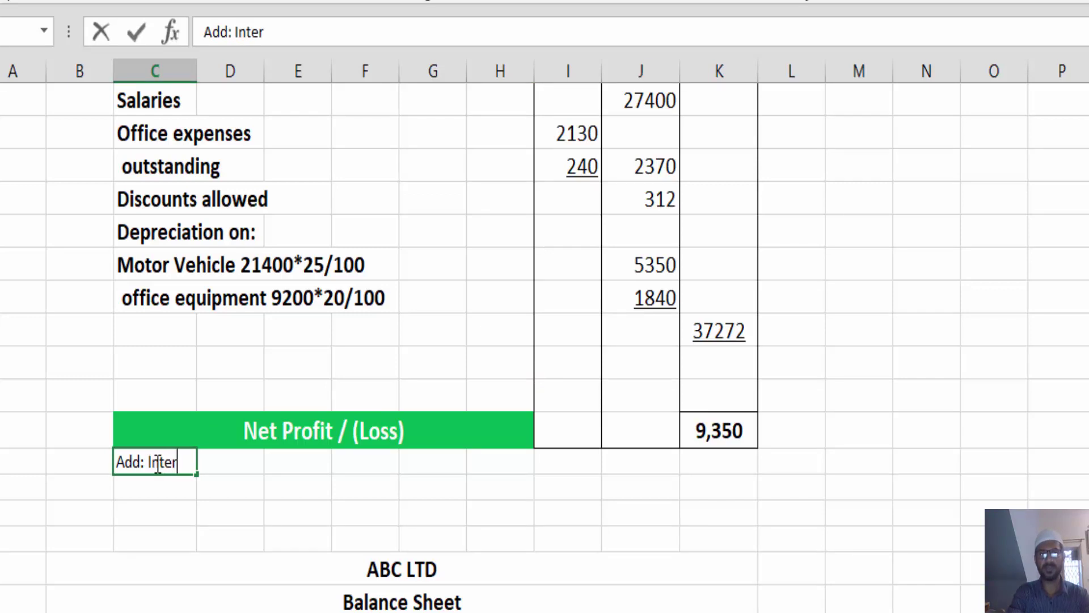
{"action": "type", "text": "est on Dr"}
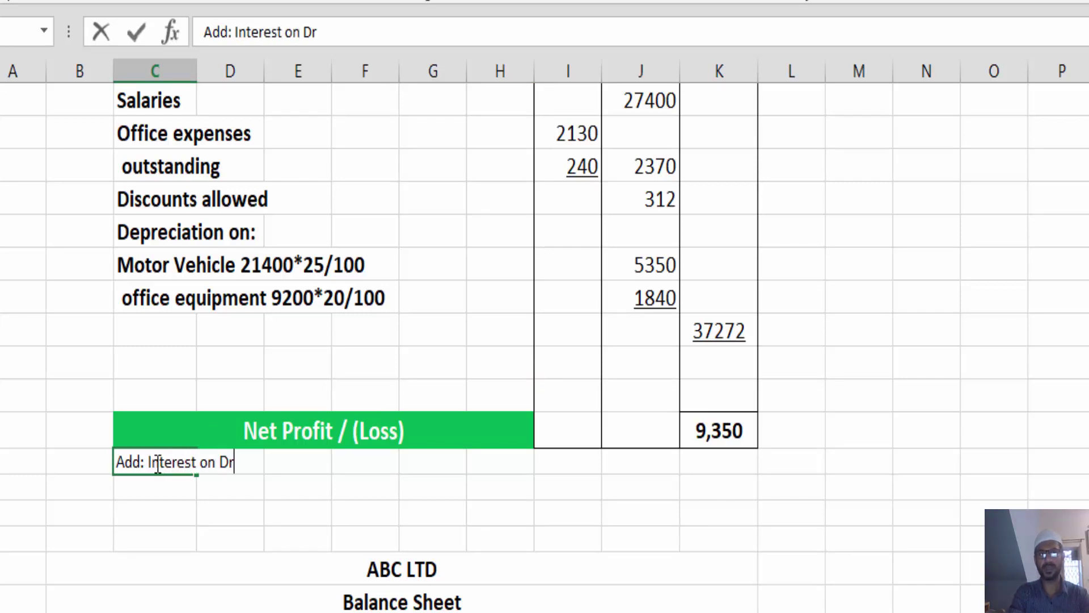
{"action": "type", "text": "awins="}
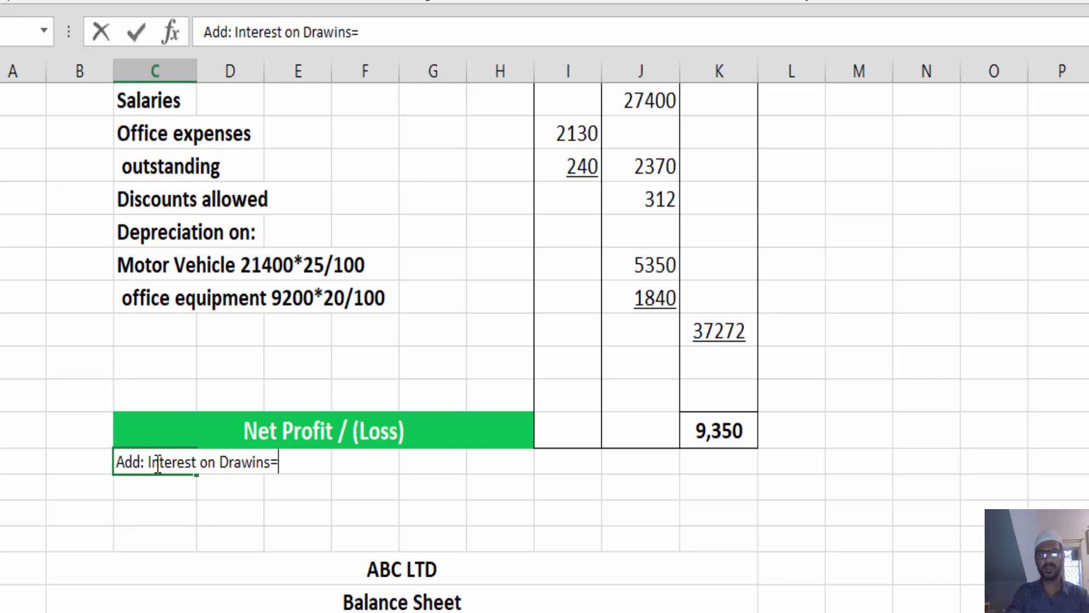
{"action": "key", "text": "BackSpace"}
{"action": "key", "text": "BackSpace"}
{"action": "type", "text": "gs"}
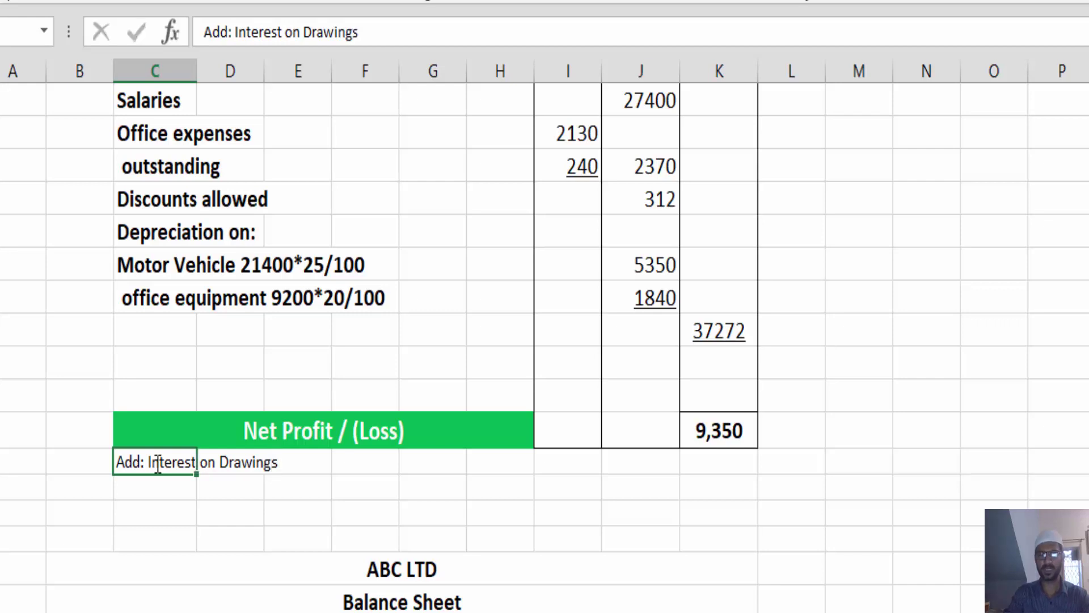
{"action": "key", "text": "Return"}
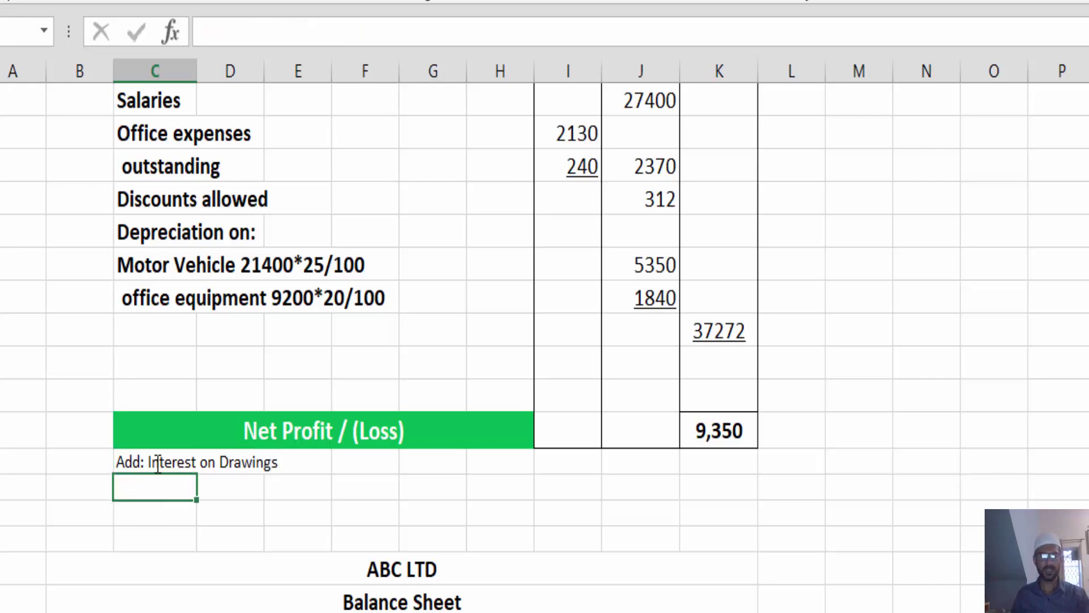
- List the two partners' names from the PDF trial balance in C27 and C28, below "Add: Interest on Drawings"
{"action": "key", "text": "alt+Tab"}
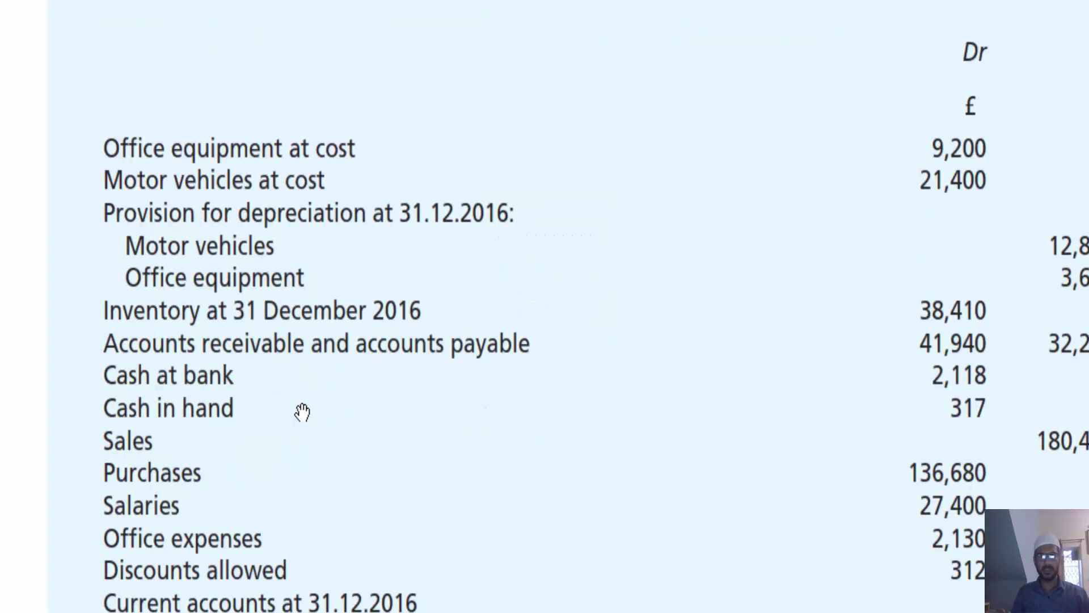
{"action": "scroll", "coordinate": [303, 413], "scroll_direction": "down", "scroll_amount": 5}
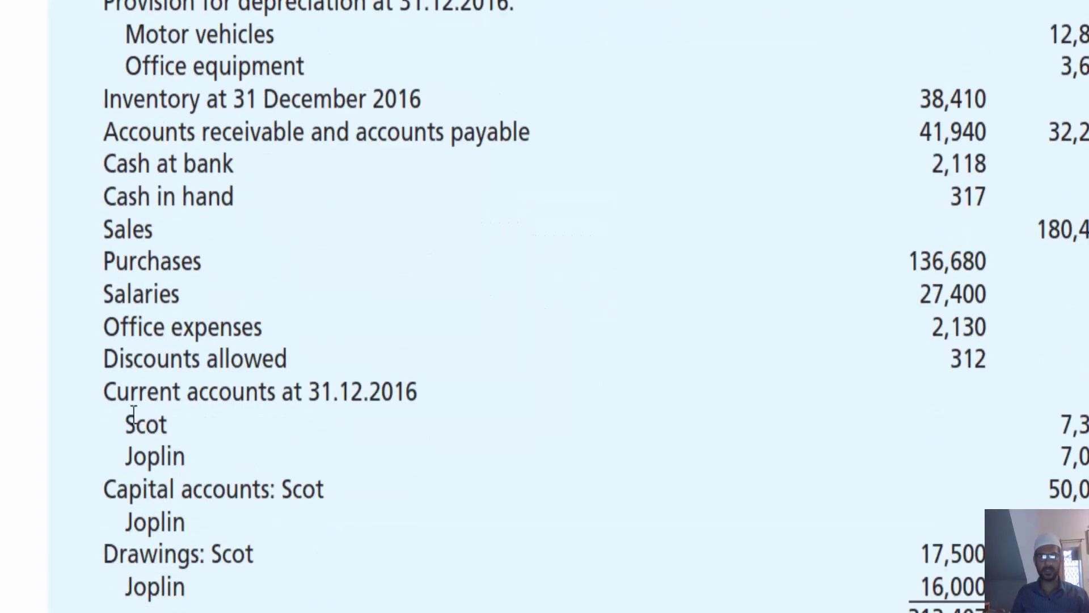
{"action": "double_click", "coordinate": [161, 420]}
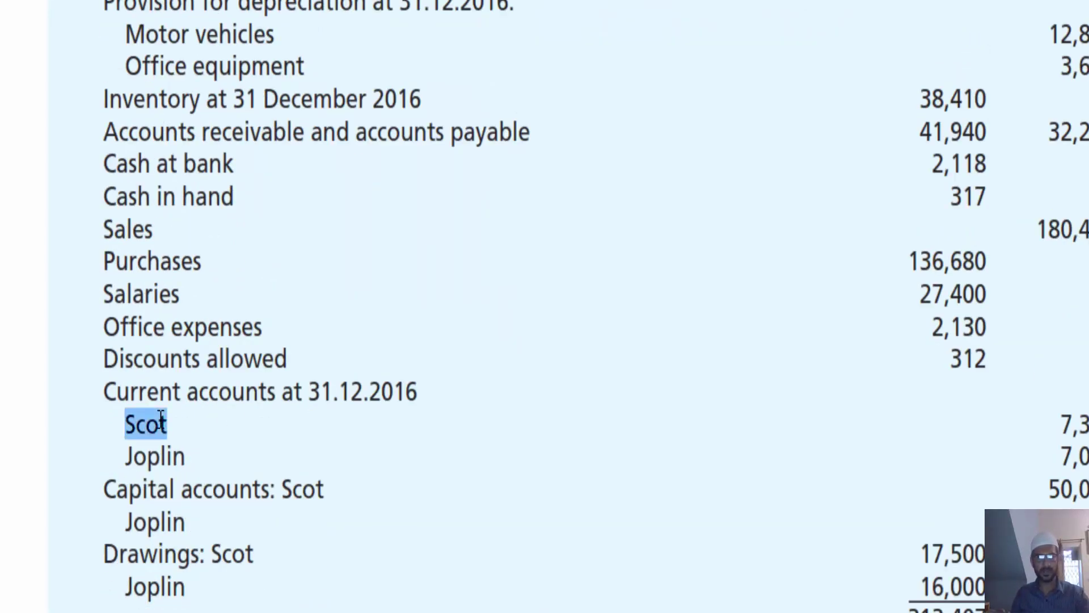
{"action": "key", "text": "alt+Tab"}
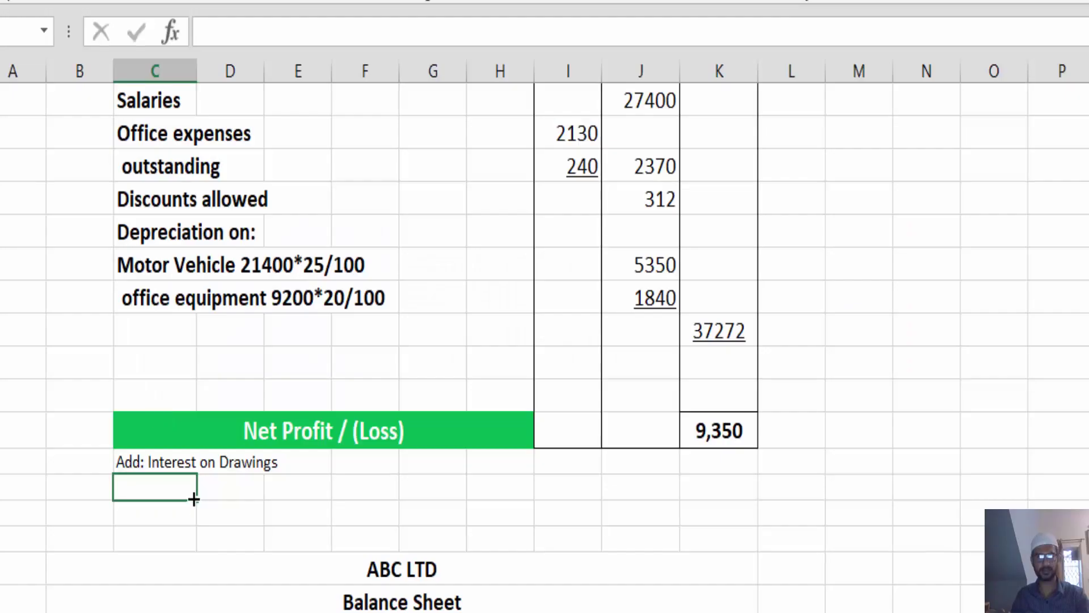
{"action": "key", "text": "ctrl+v"}
{"action": "left_click", "coordinate": [165, 517]}
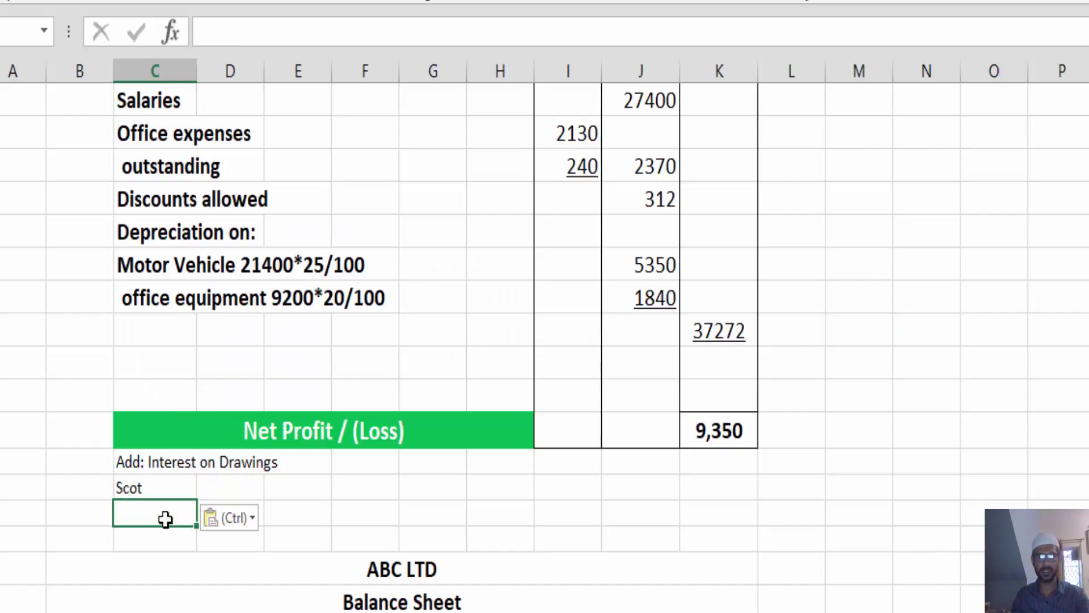
{"action": "type", "text": "Jopl"}
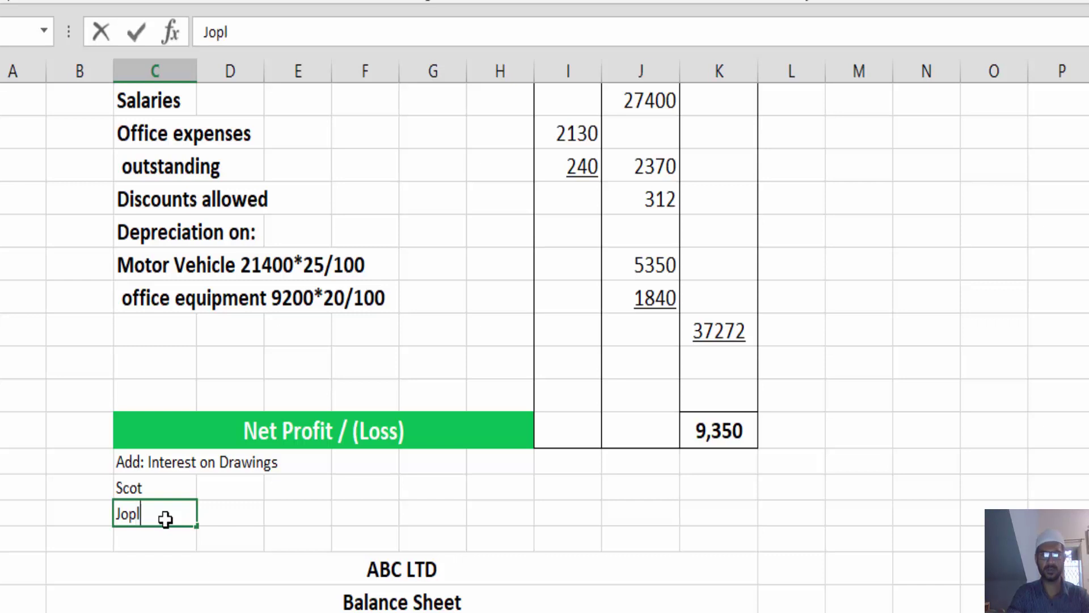
{"action": "type", "text": "in"}
{"action": "key", "text": "Return"}
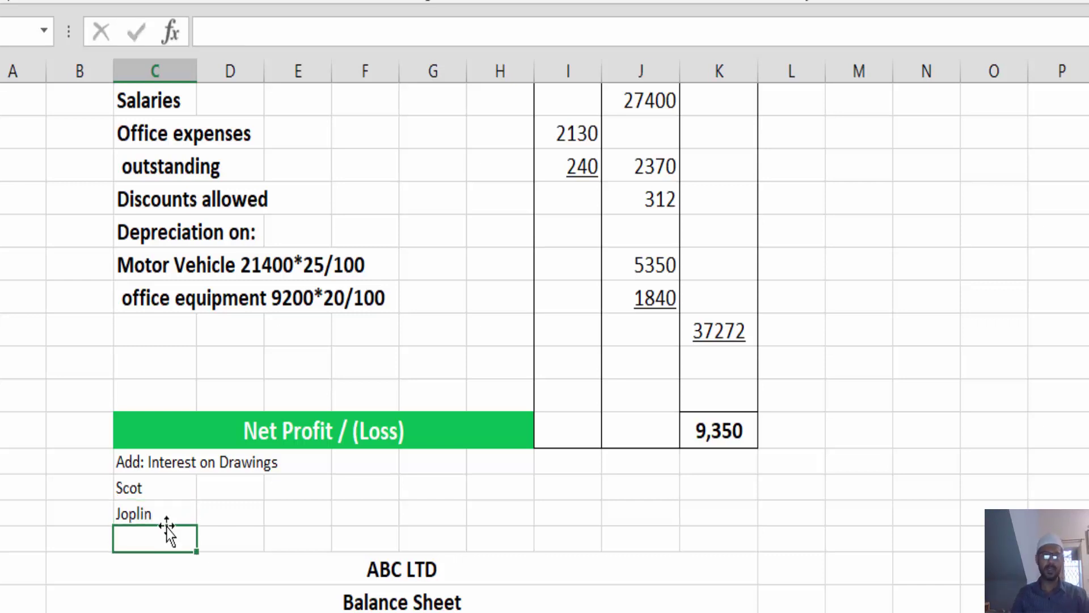
- Enter the partners' interest on drawings from note (e) of the PDF: 300 in J27 and 200 in J28
{"action": "key", "text": "alt+Tab"}
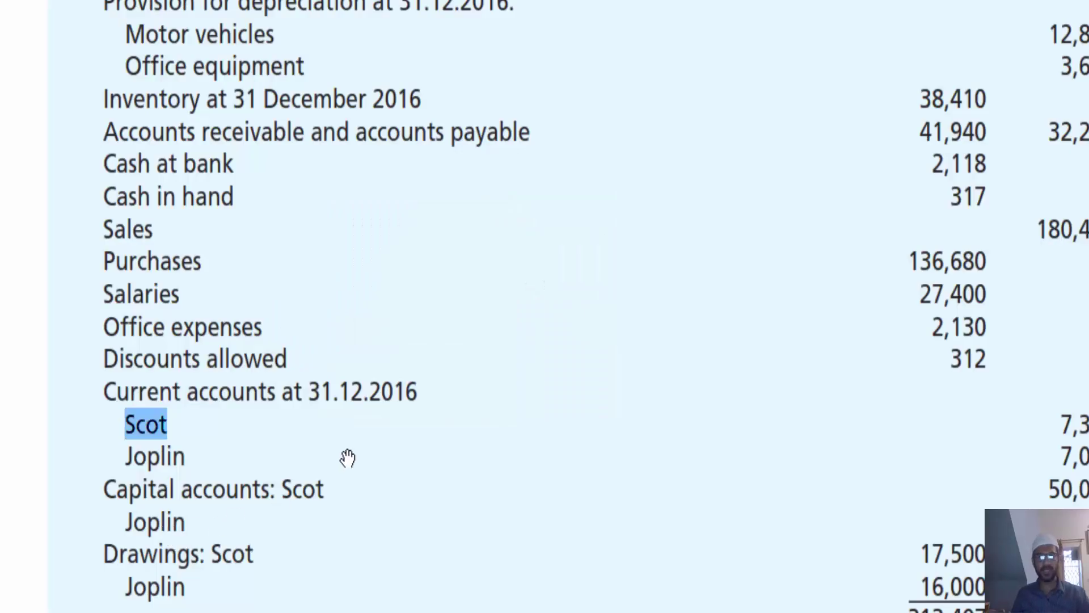
{"action": "scroll", "coordinate": [348, 455], "scroll_direction": "down", "scroll_amount": 8}
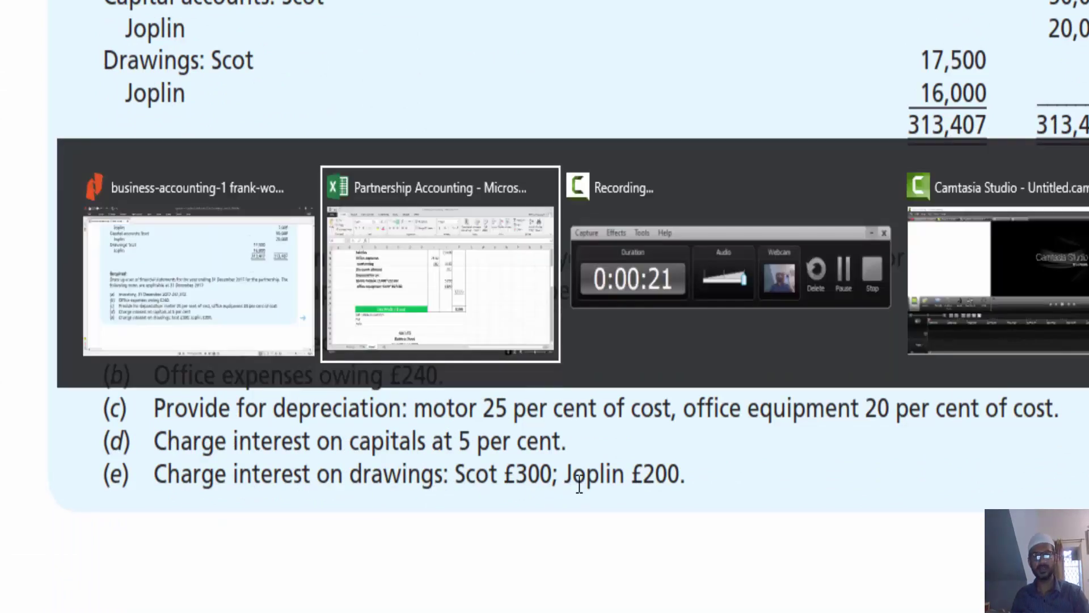
{"action": "key", "text": "alt+Tab"}
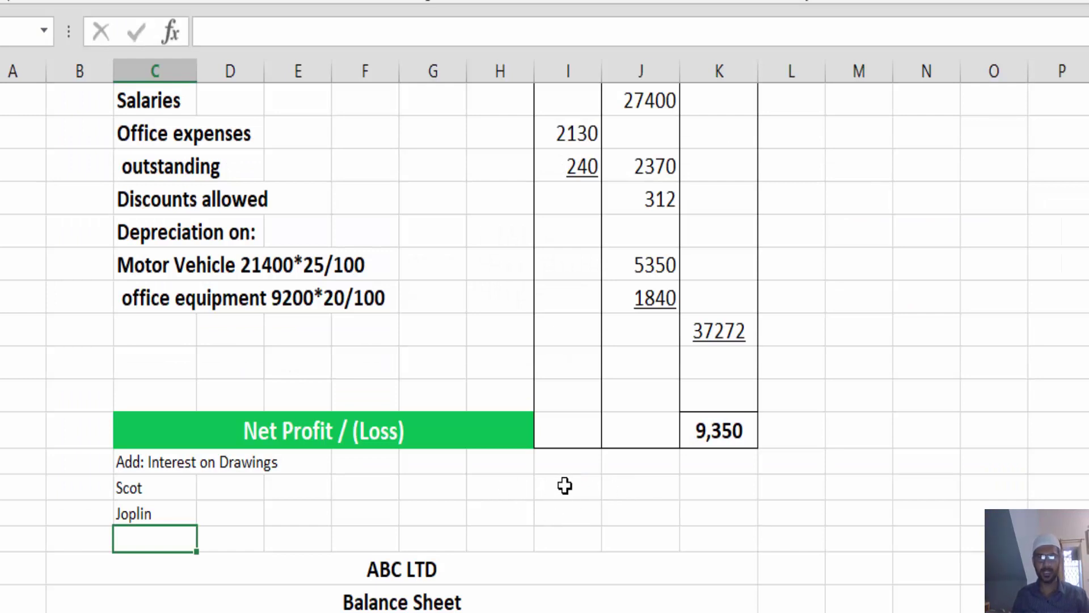
{"action": "left_click", "coordinate": [626, 483]}
{"action": "type", "text": "300"}
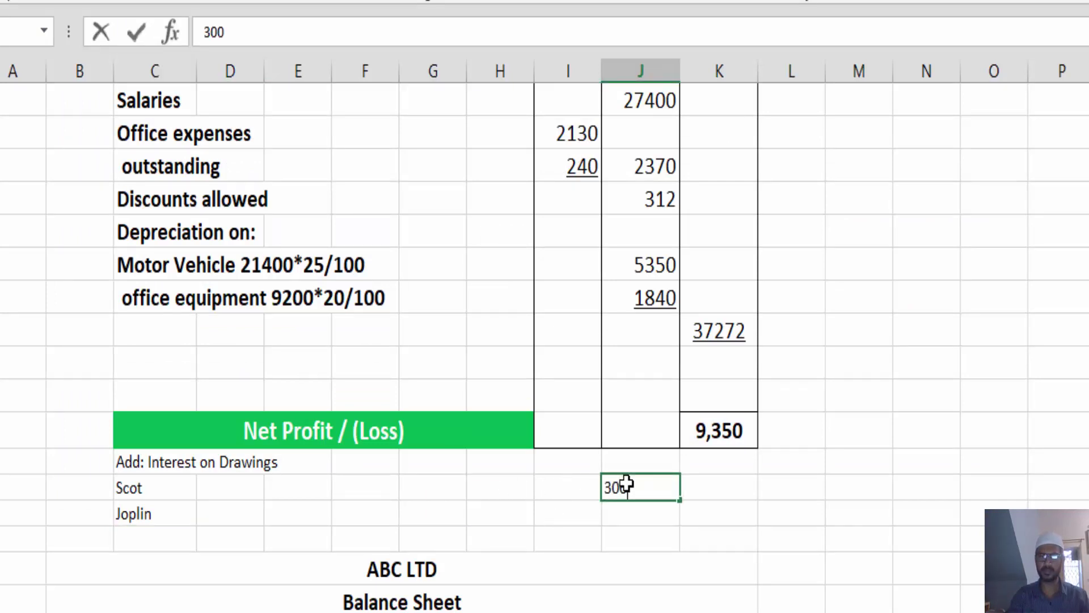
{"action": "key", "text": "Return"}
{"action": "type", "text": "200"}
{"action": "key", "text": "Return"}
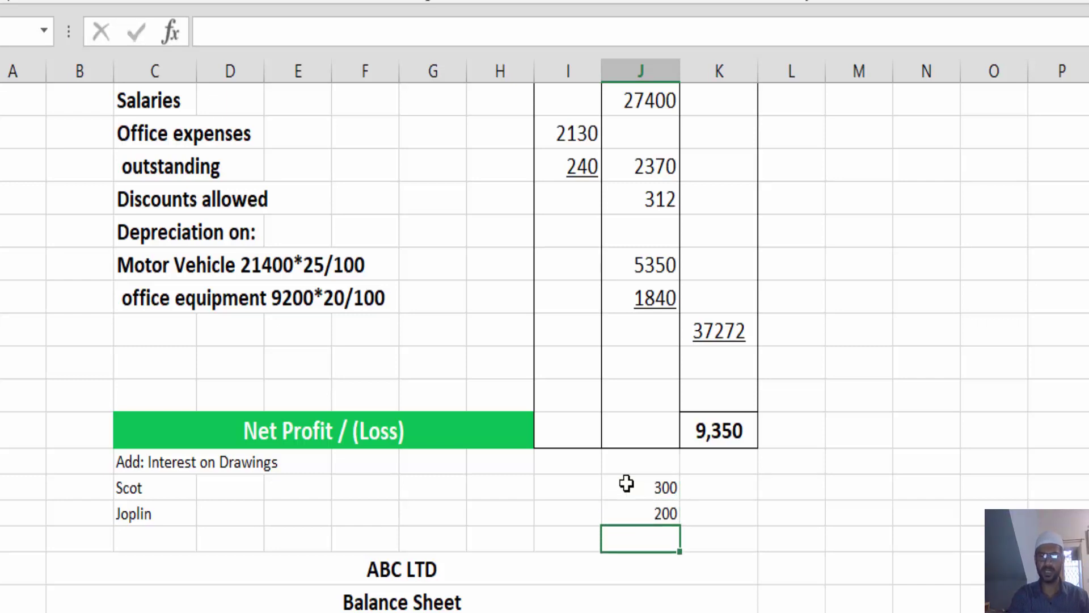
- Underline the 200 in J28 and enter the interest on drawings total, 500, in K28
{"action": "key", "text": "Up"}
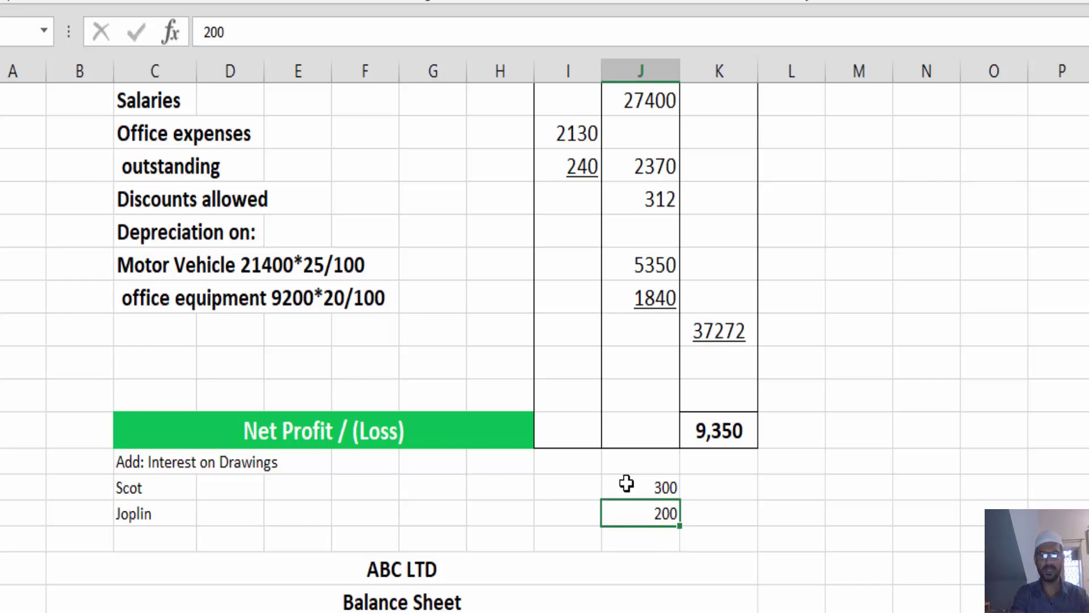
{"action": "key", "text": "Right"}
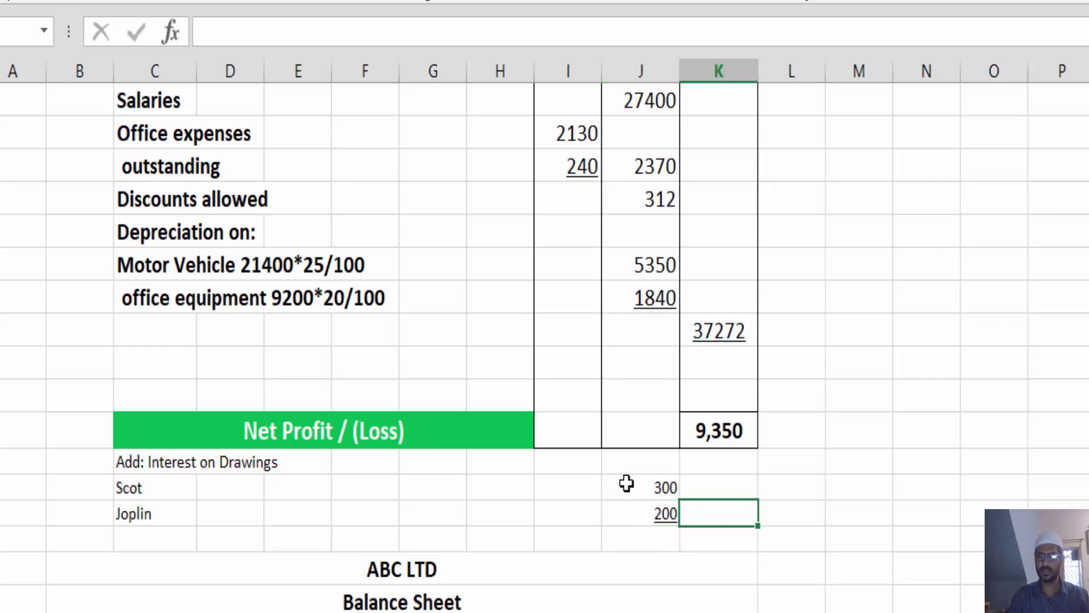
{"action": "type", "text": "500"}
{"action": "key", "text": "Return"}
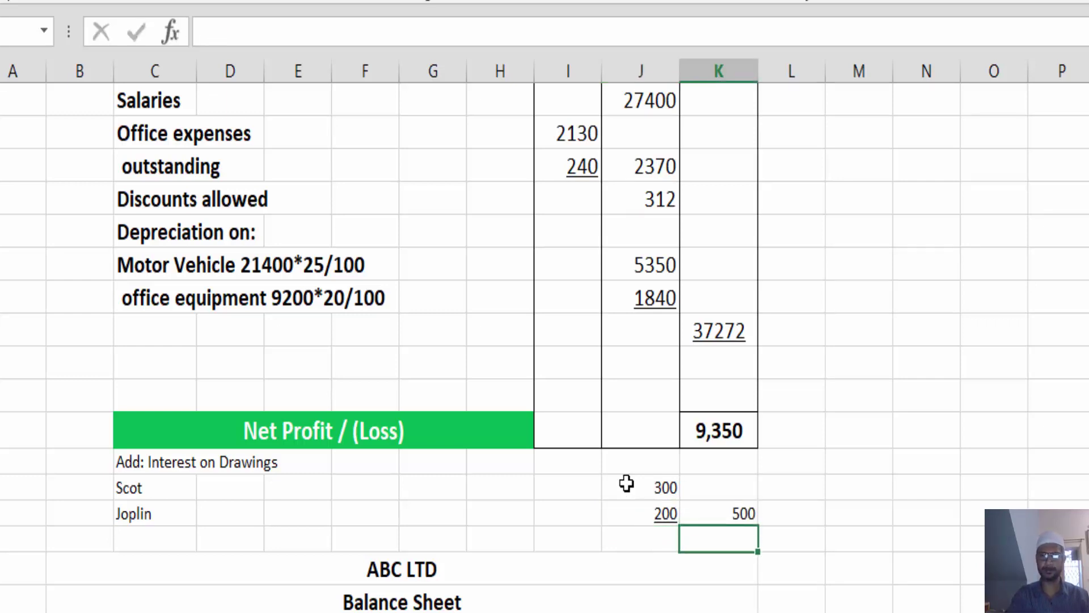
- Underline the 500 in K28 and enter 9850 in K29 as net profit plus interest on drawings
{"action": "left_click", "coordinate": [744, 515]}
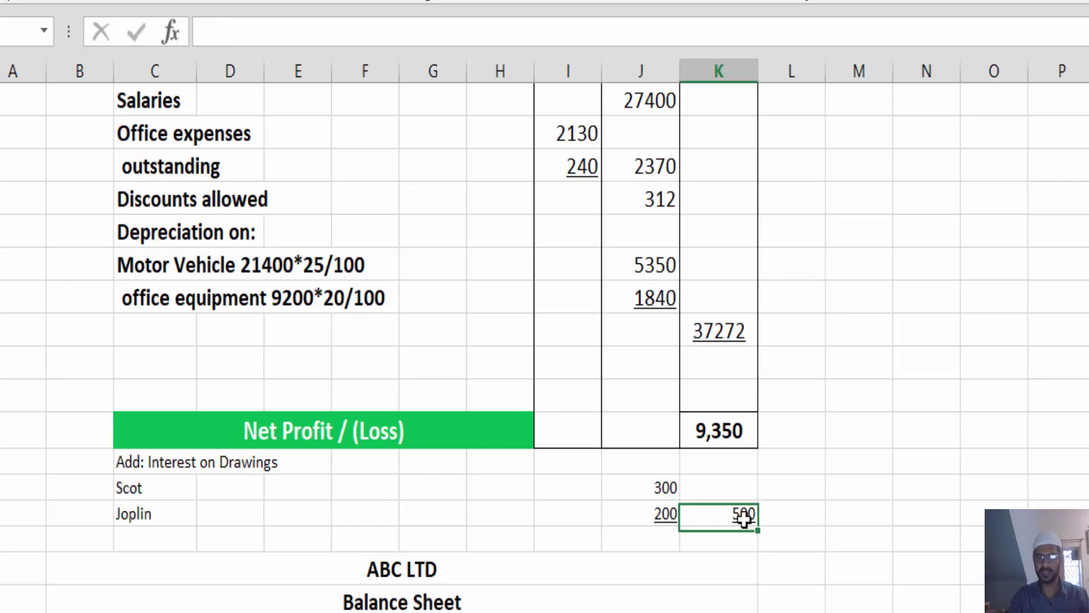
{"action": "key", "text": "Return"}
{"action": "type", "text": "9850"}
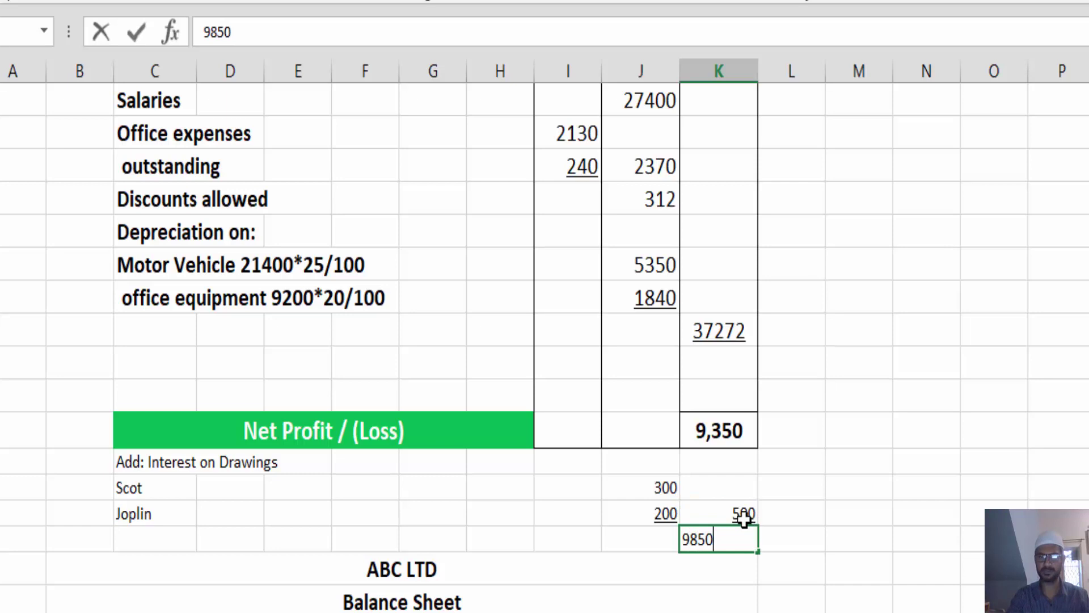
{"action": "key", "text": "Return"}
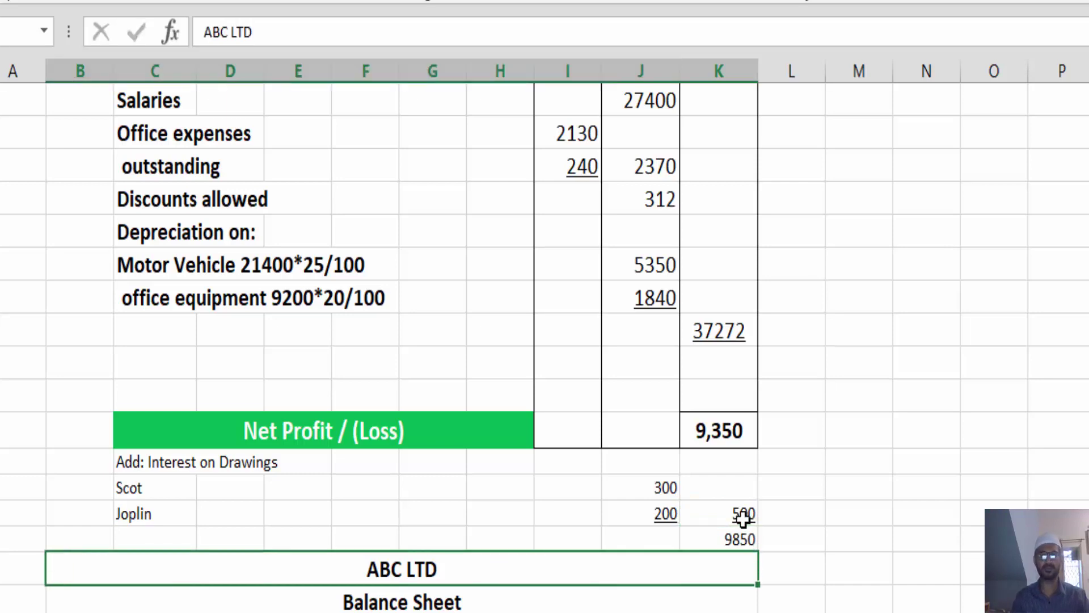
- Insert four blank rows above the balance sheet's ABC LTD heading and enter the label "Less:" in C30
{"action": "scroll", "coordinate": [545, 340], "scroll_direction": "down", "scroll_amount": 3}
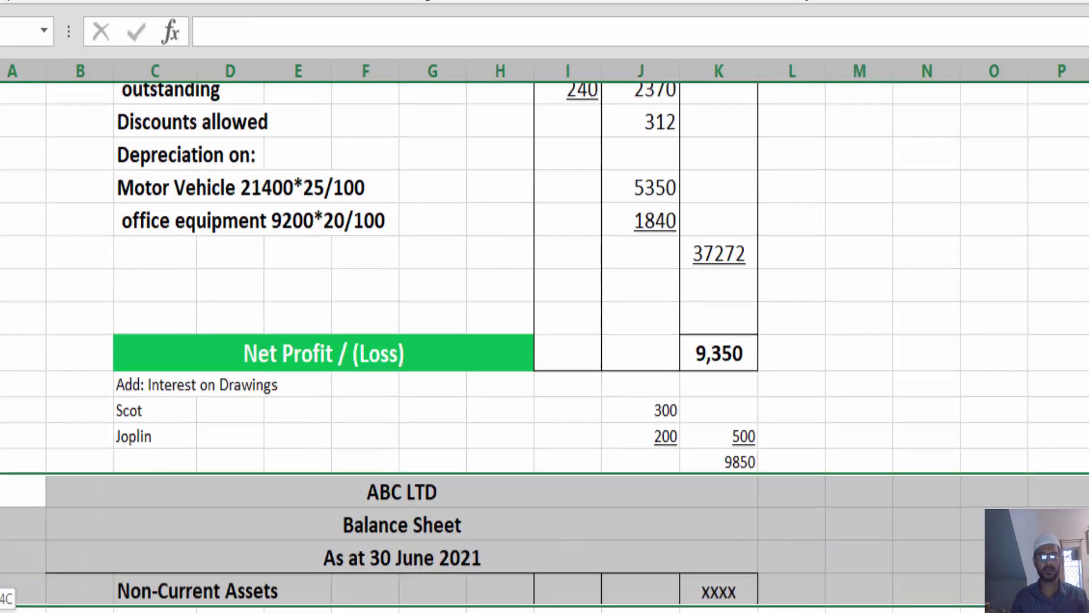
{"action": "key", "text": "ctrl+shift+plus"}
{"action": "left_click", "coordinate": [136, 475]}
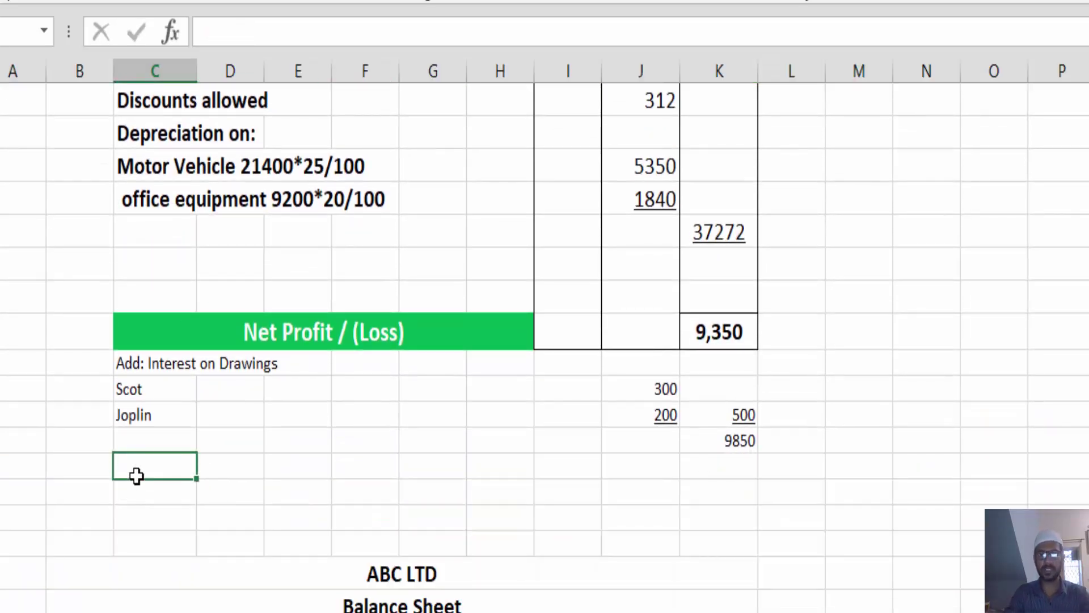
{"action": "type", "text": "Less:"}
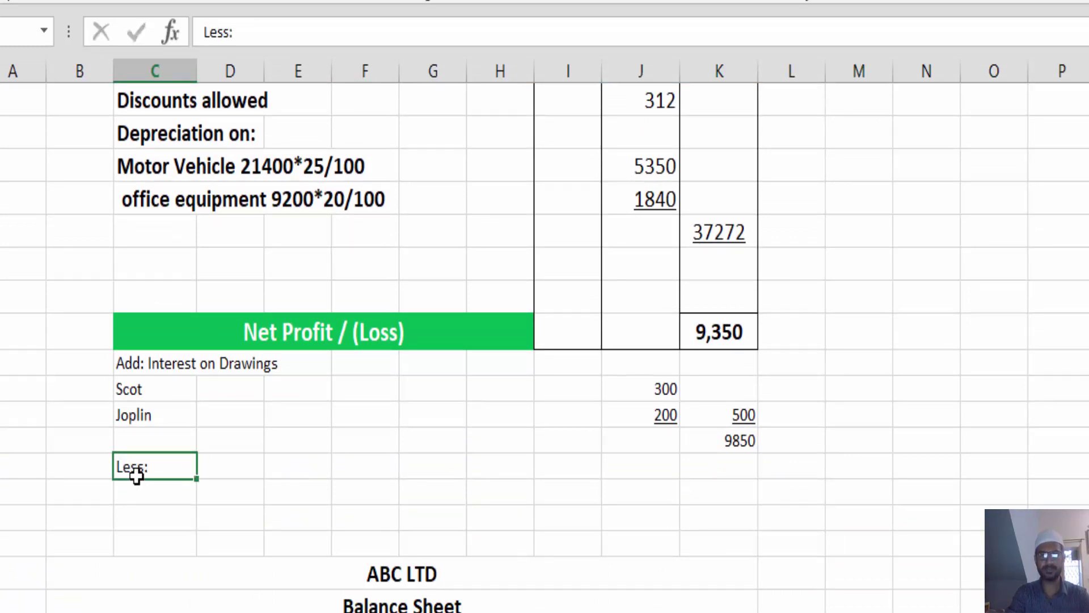
{"action": "key", "text": "Return"}
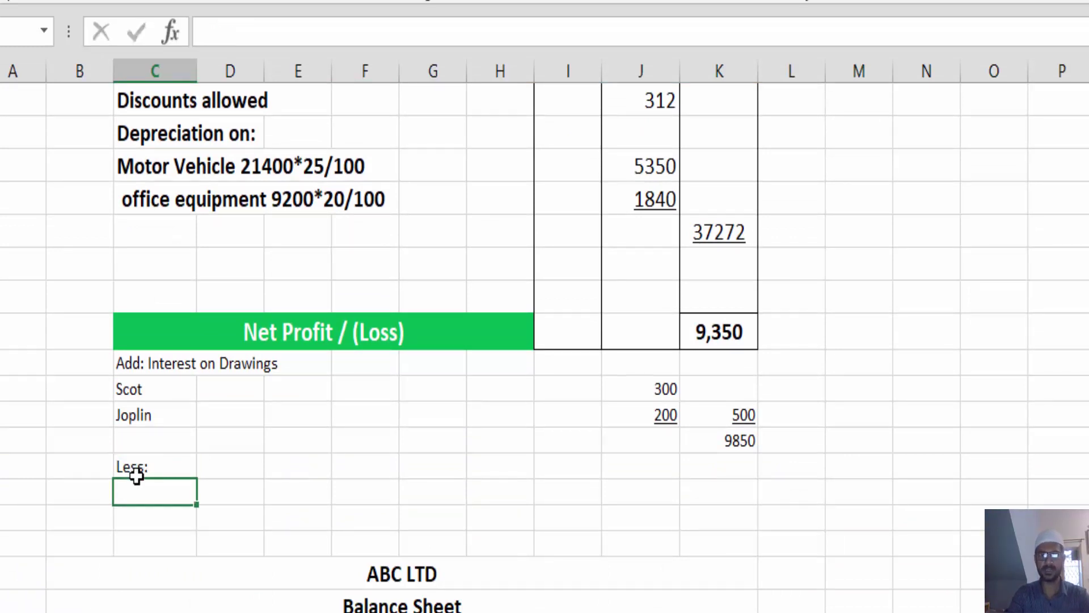
- Enter the label "Interest on Capital" in D30, beside "Less:"
{"action": "left_click", "coordinate": [136, 475]}
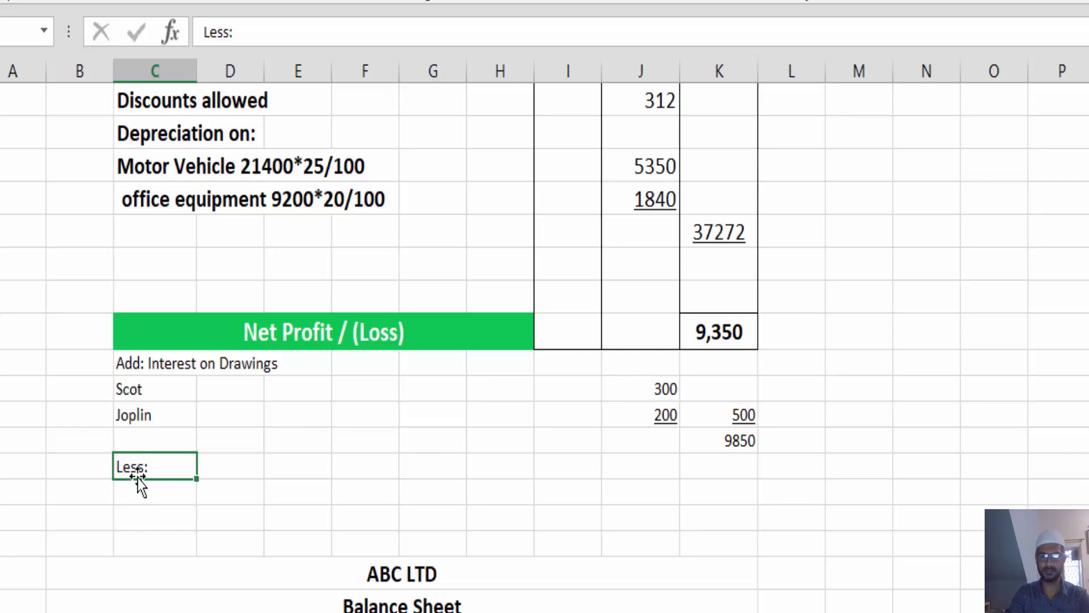
{"action": "key", "text": "Tab"}
{"action": "type", "text": "Inter"}
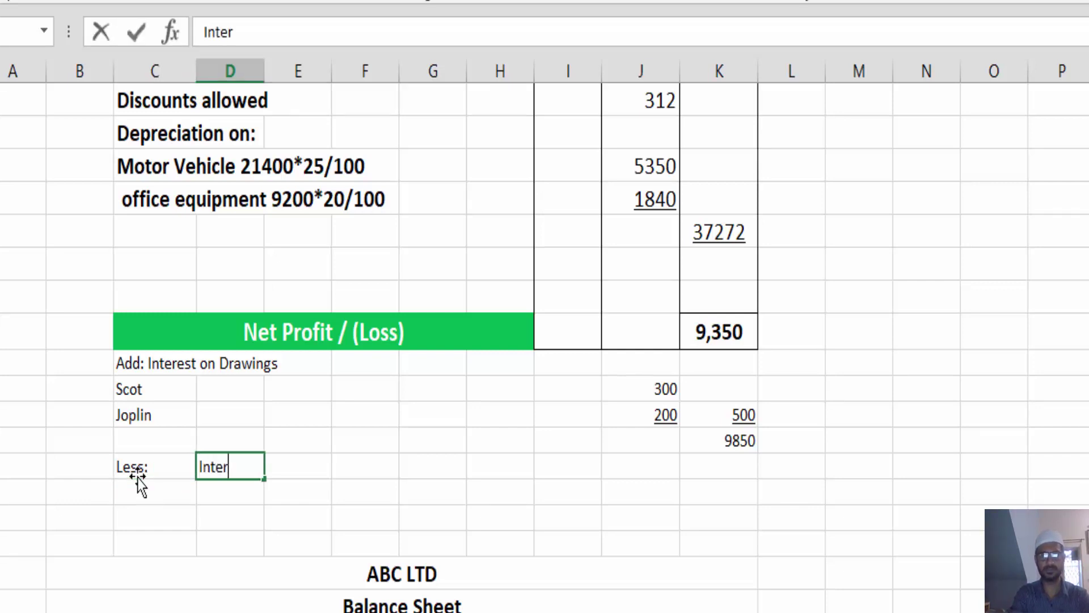
{"action": "type", "text": "est on CAp"}
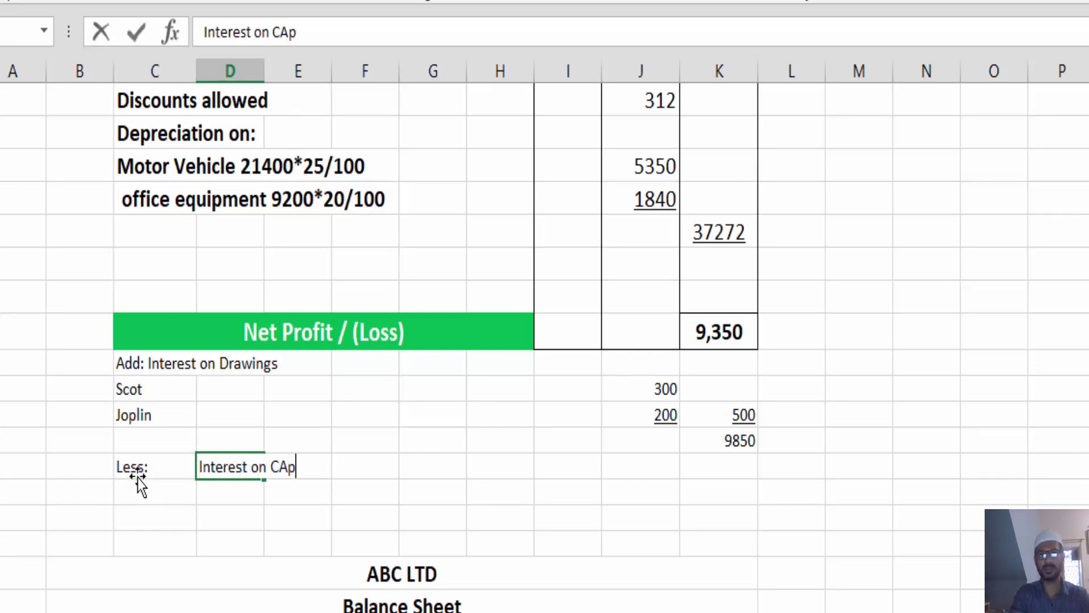
{"action": "type", "text": "ital"}
{"action": "key", "text": "Return"}
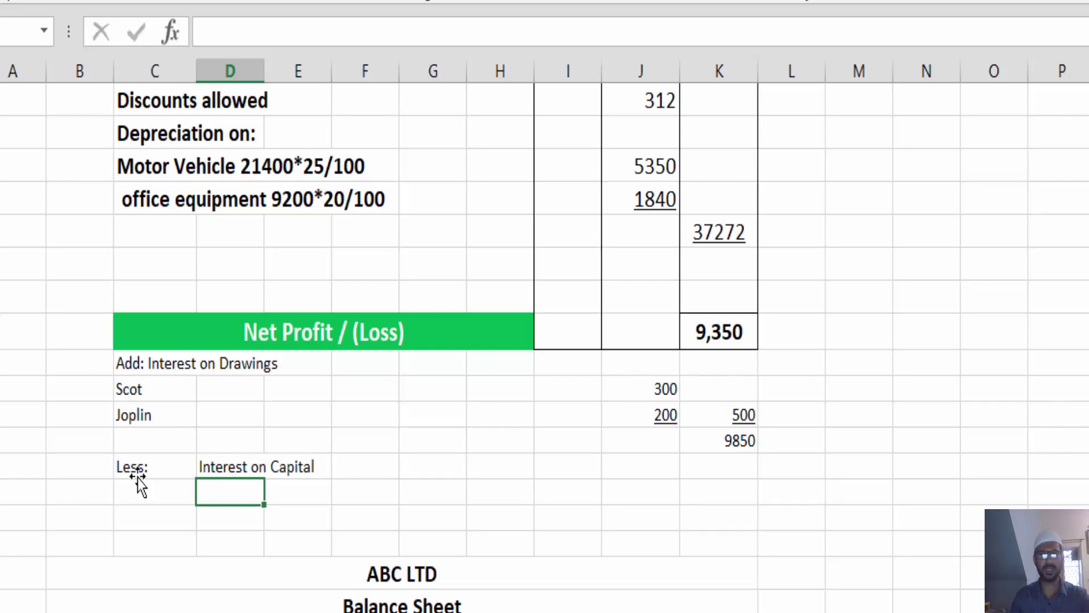
- Copy the two partners' names from C27:C28 into D31:D32, below "Interest on Capital"
{"action": "left_click_drag", "start_coordinate": [139, 386], "coordinate": [132, 414]}
{"action": "key", "text": "ctrl+c"}
{"action": "left_click", "coordinate": [254, 479]}
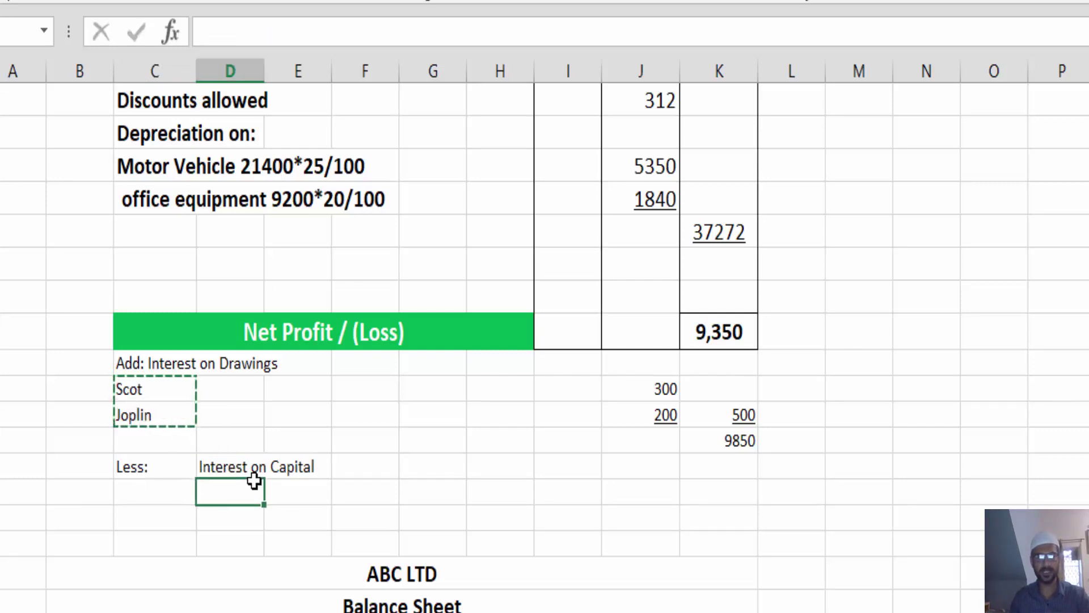
{"action": "key", "text": "ctrl+v"}
- Check the PDF's capital balances and interest rate, and enter the first partner's interest working 50000*5/100 as text in F31
{"action": "key", "text": "alt+Tab"}
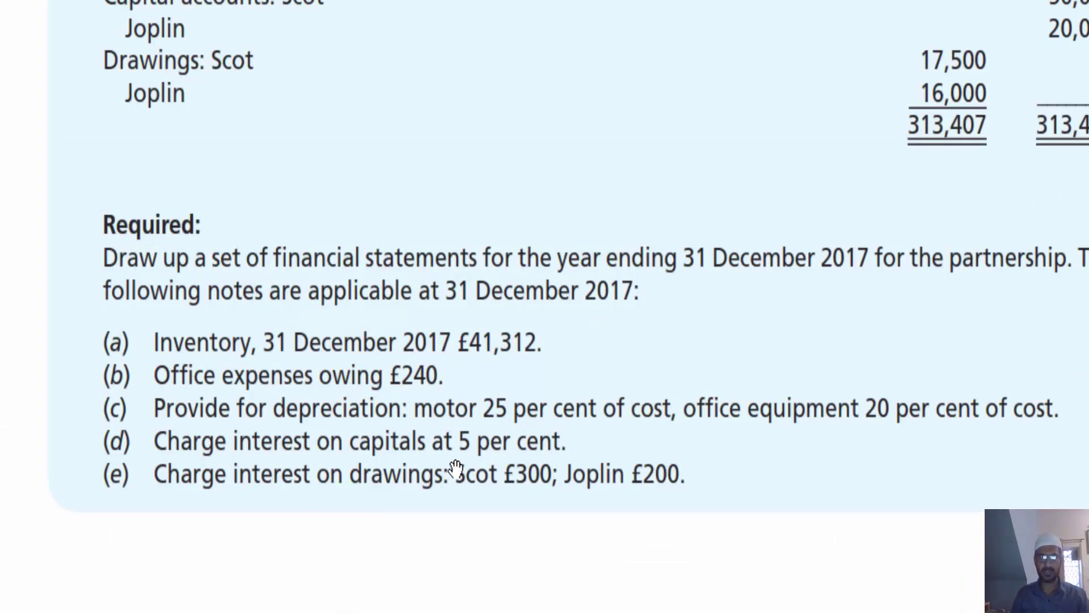
{"action": "scroll", "coordinate": [594, 565], "scroll_direction": "up", "scroll_amount": 3}
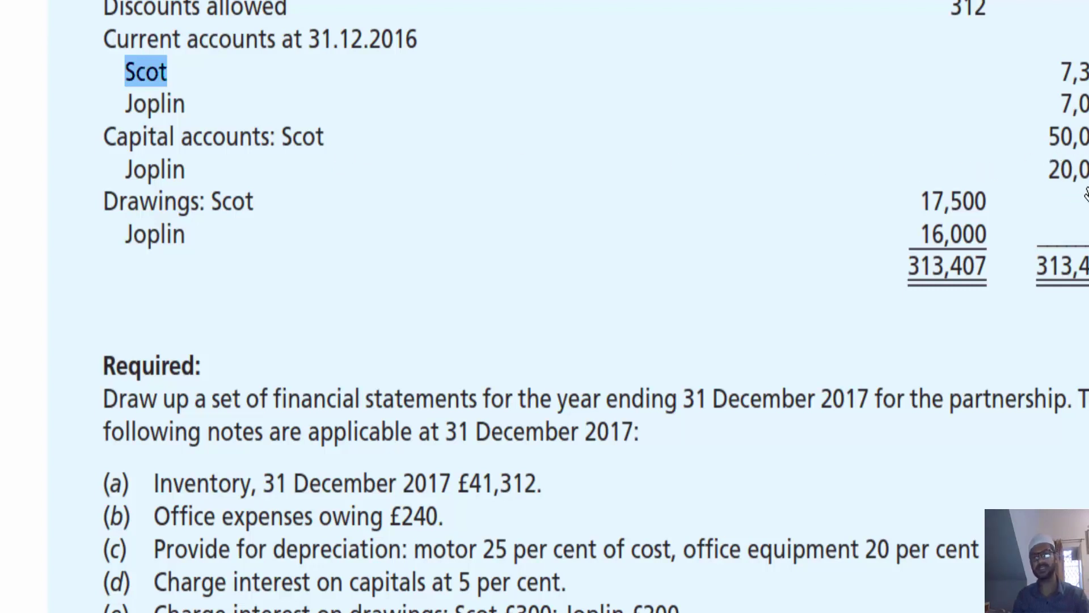
{"action": "key", "text": "alt+Tab"}
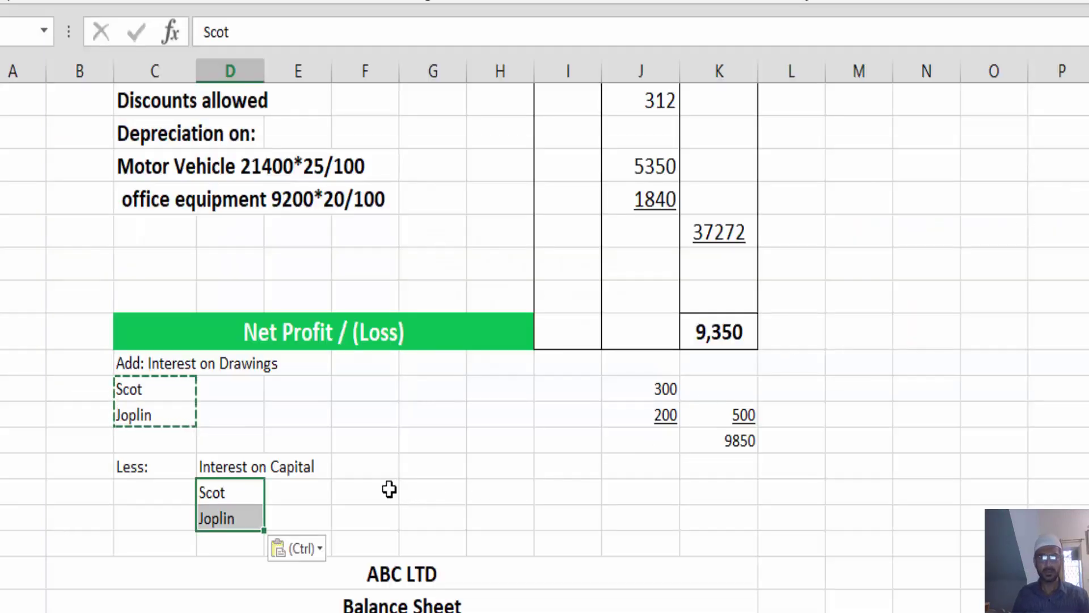
{"action": "left_click", "coordinate": [366, 492]}
{"action": "type", "text": "5000"}
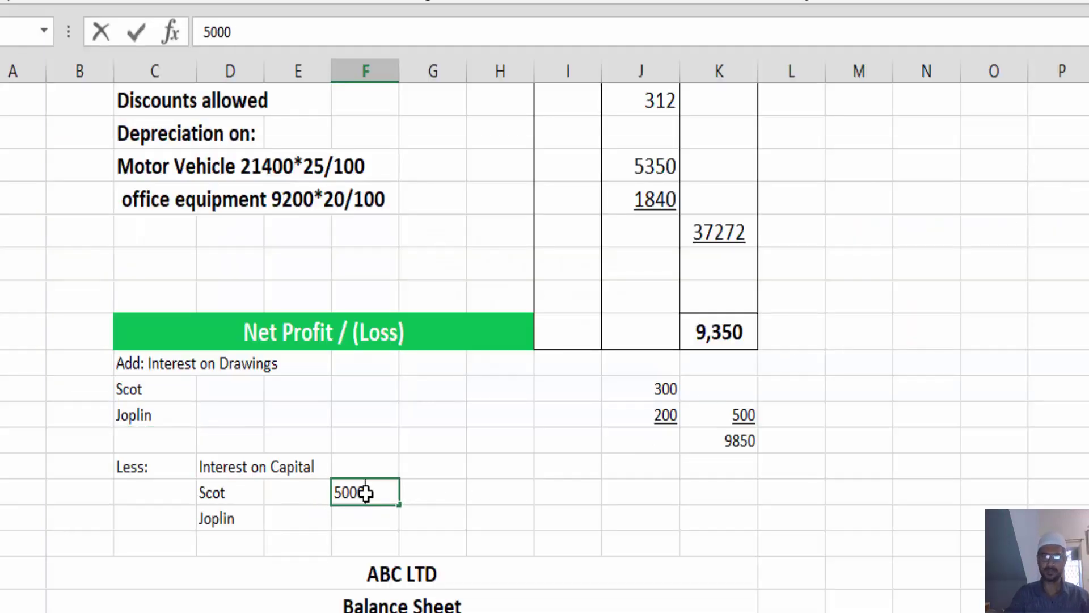
{"action": "type", "text": "0*5/100"}
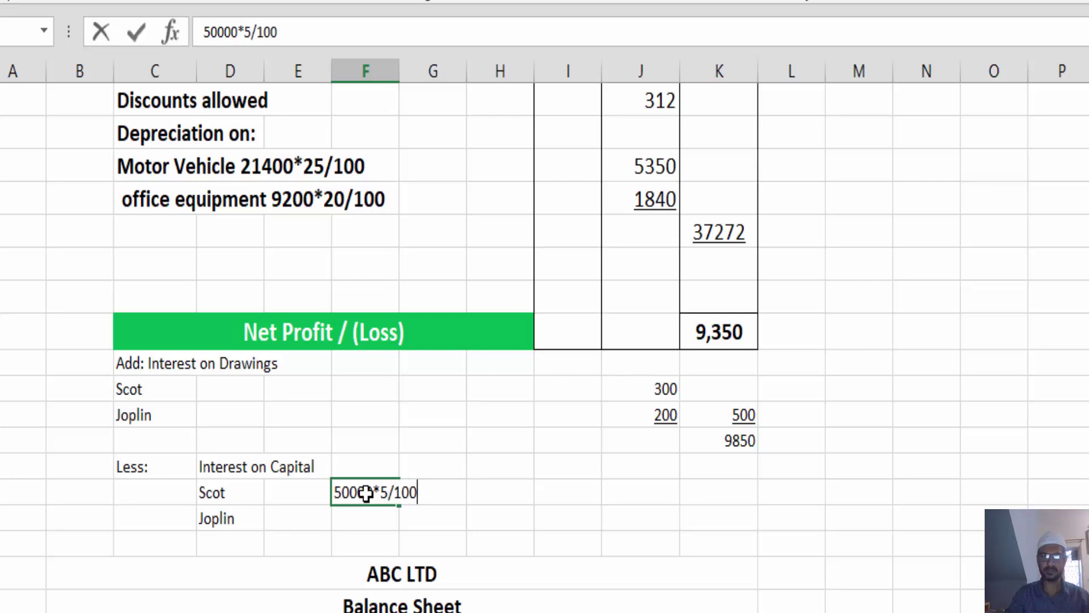
{"action": "key", "text": "Return"}
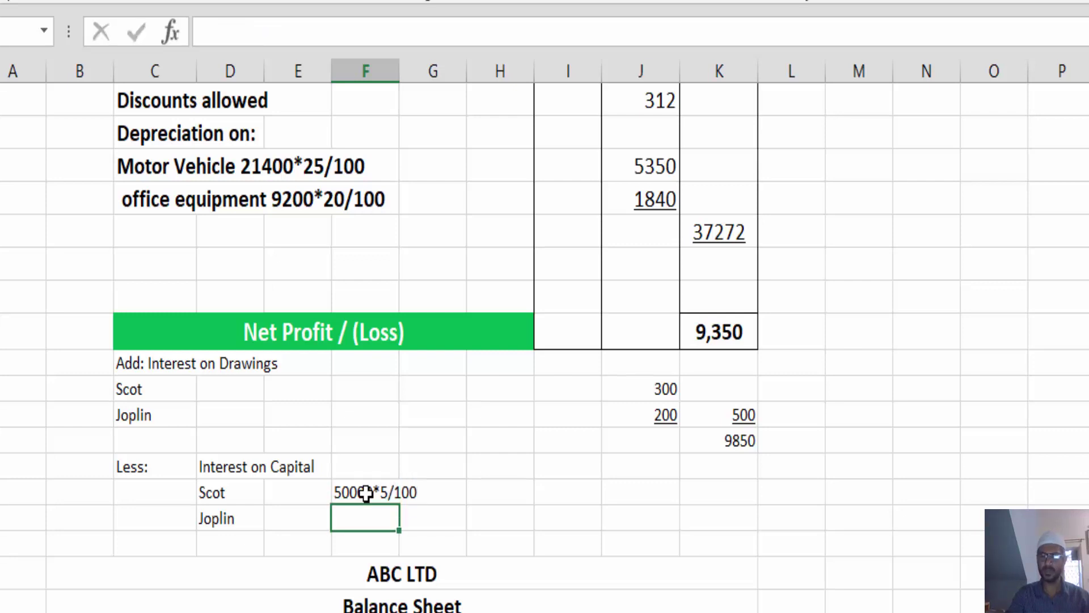
- Enter the second partner's capital interest working 20000*5/100 as text in F32
{"action": "type", "text": "20000"}
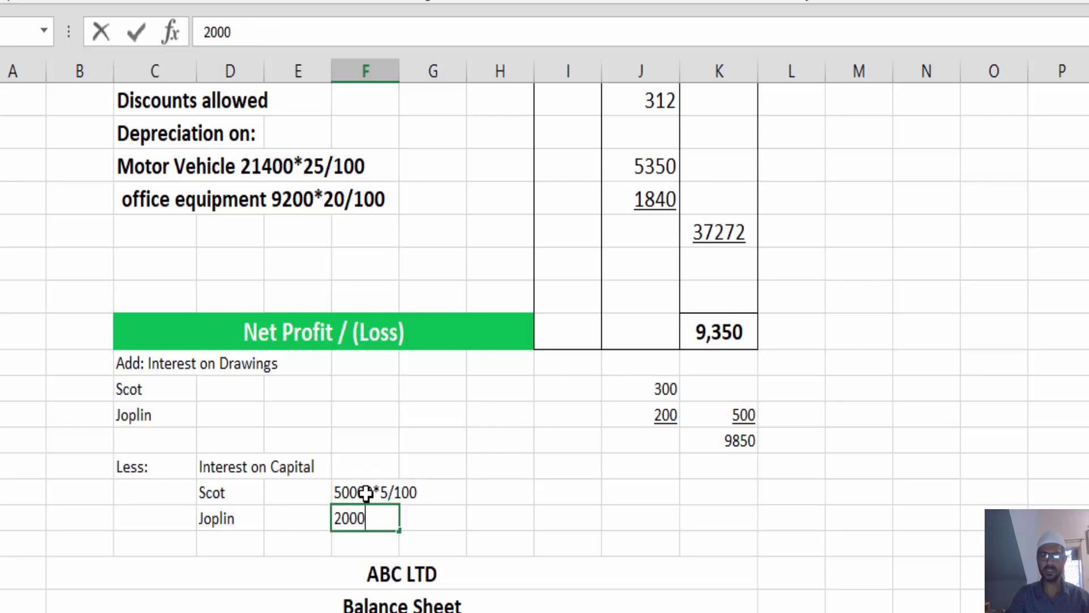
{"action": "type", "text": "*5/0"}
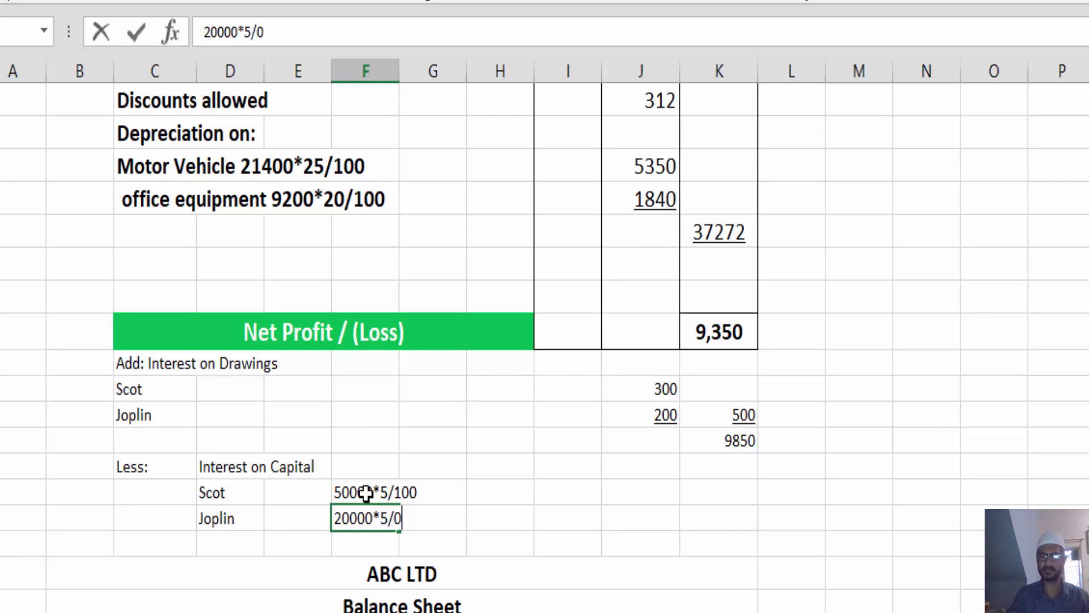
{"action": "key", "text": "BackSpace"}
{"action": "type", "text": "100"}
{"action": "key", "text": "Return"}
- Calculate the first partner's interest on capital in J31 with the formula =50000*.05
{"action": "left_click", "coordinate": [614, 493]}
{"action": "type", "text": "="}
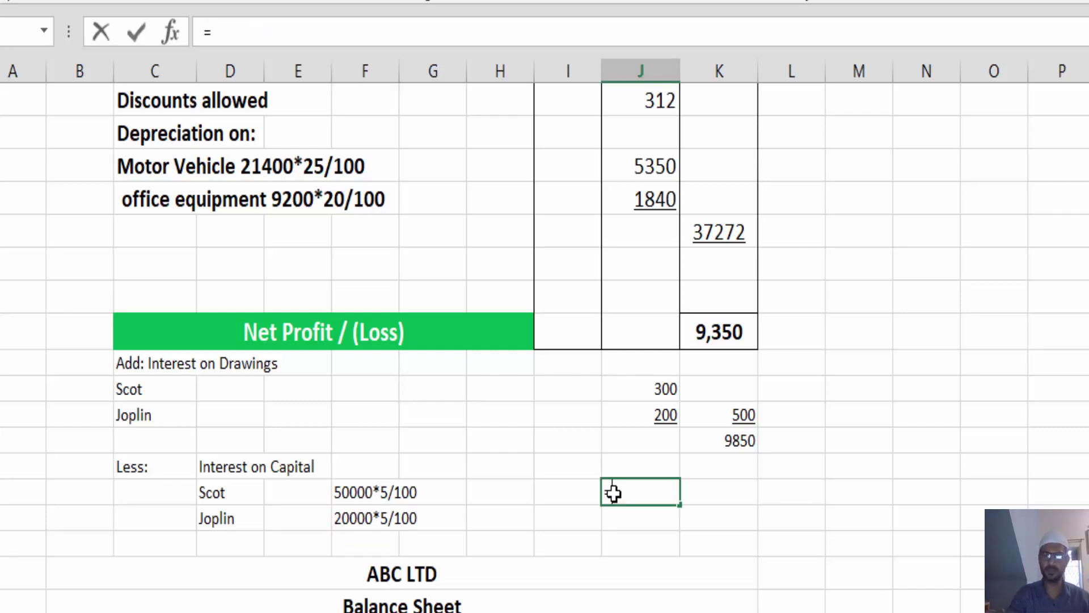
{"action": "type", "text": "50000*"}
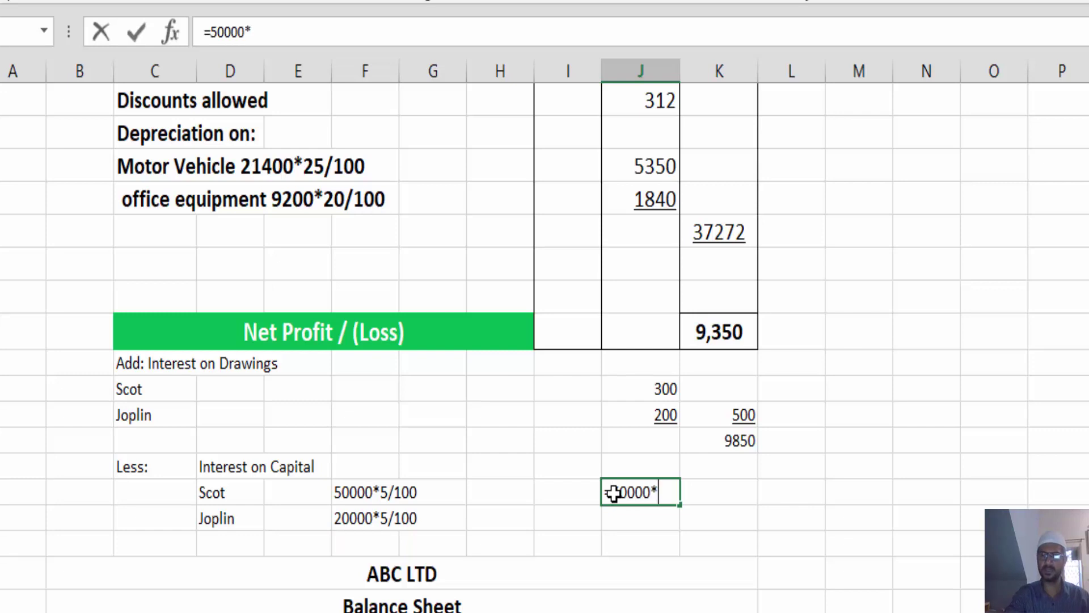
{"action": "type", "text": ".05"}
{"action": "key", "text": "Return"}
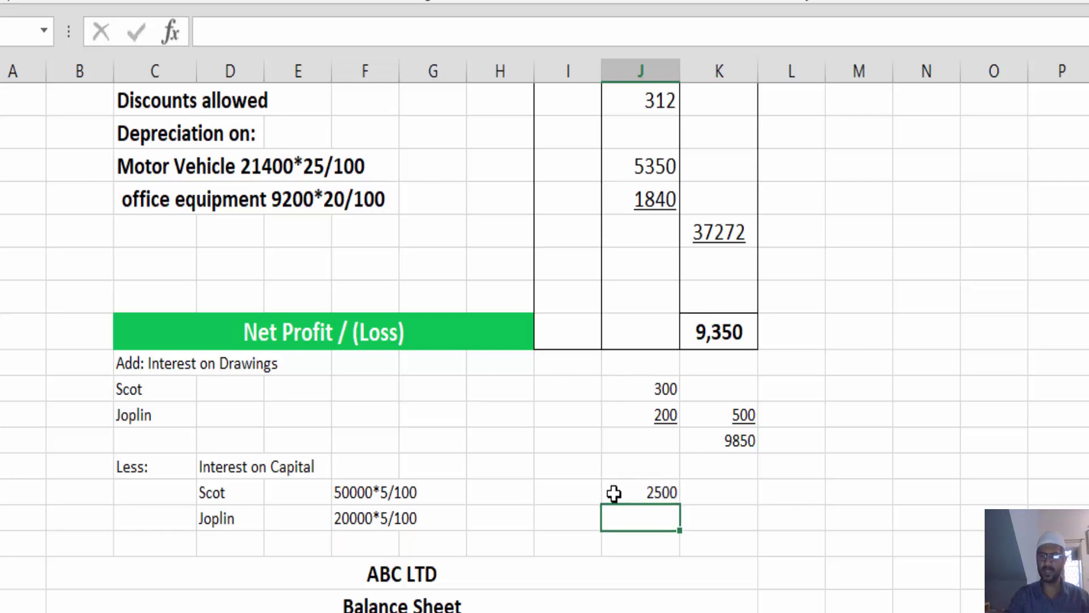
- Try to calculate the second partner's interest on capital in J32 from 20000*.05, adding the missing equals sign
{"action": "type", "text": "20000"}
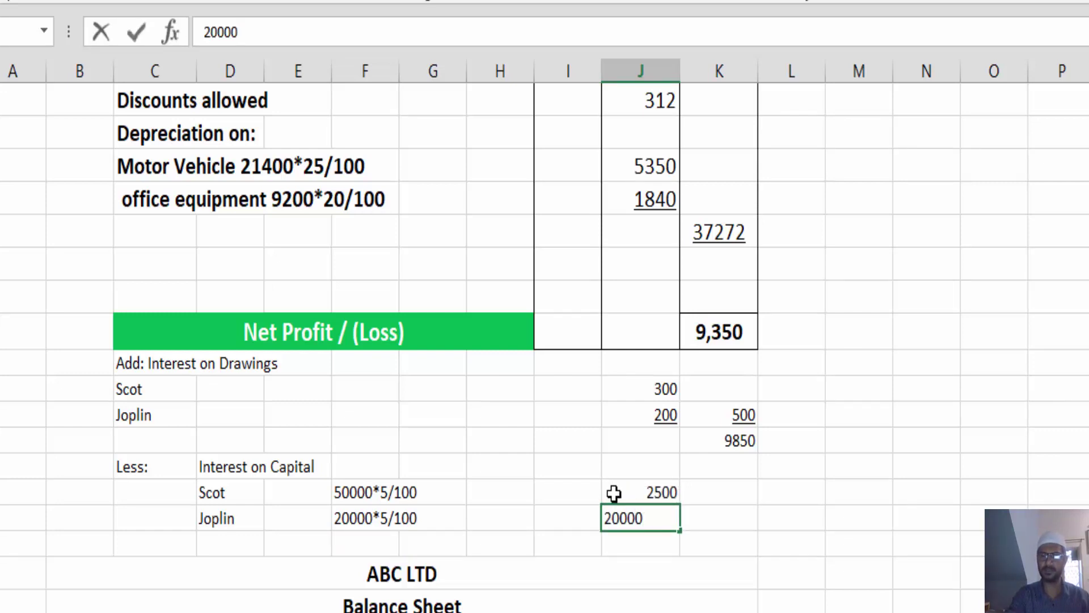
{"action": "type", "text": "*.05"}
{"action": "key", "text": "Return"}
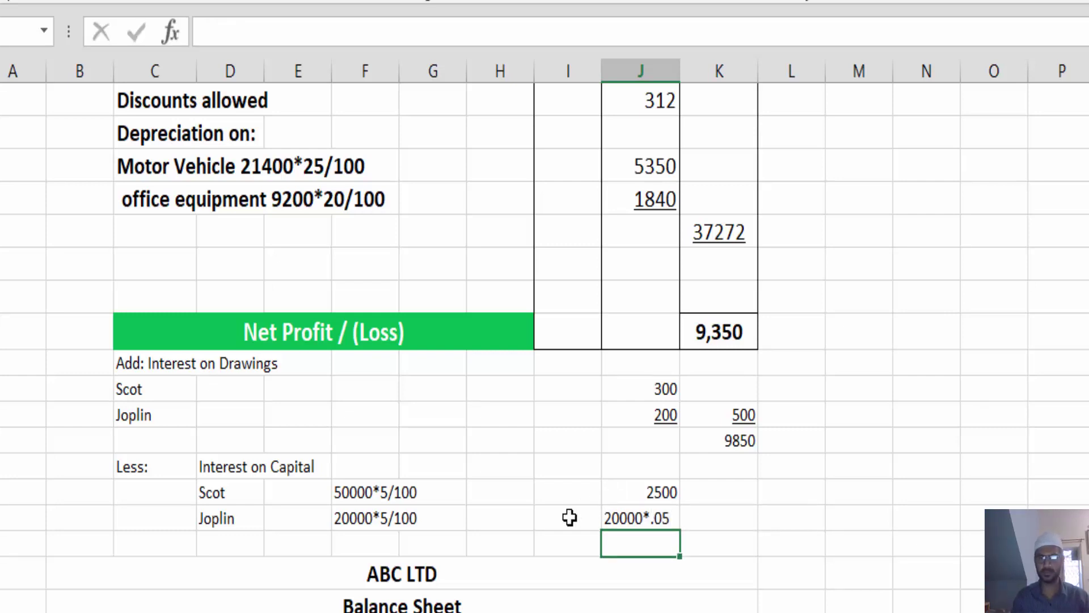
{"action": "left_click", "coordinate": [609, 510]}
{"action": "left_click", "coordinate": [201, 32]}
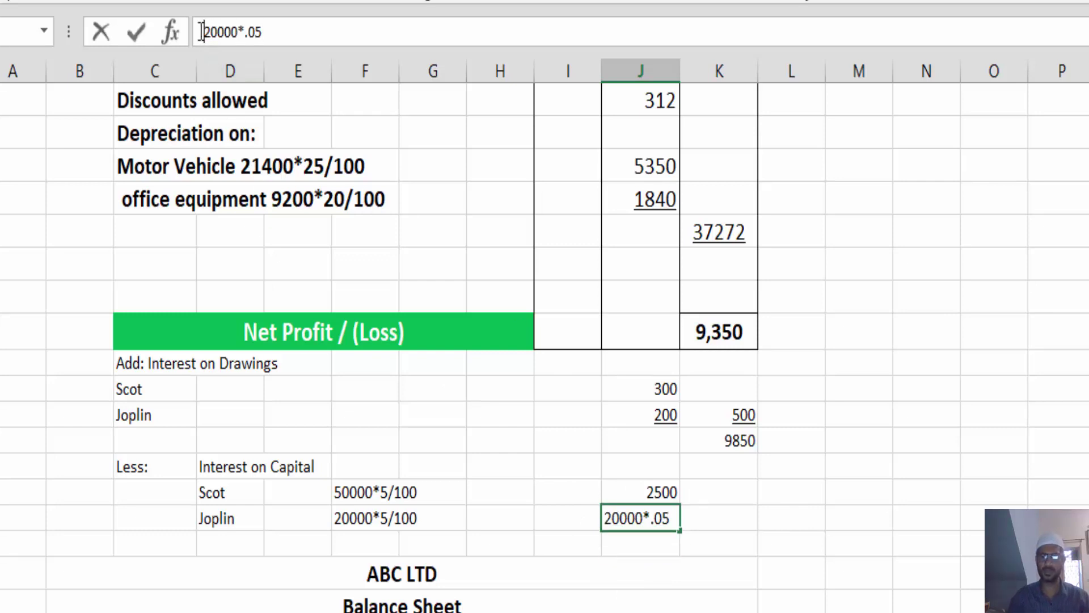
{"action": "type", "text": "="}
{"action": "key", "text": "Return"}
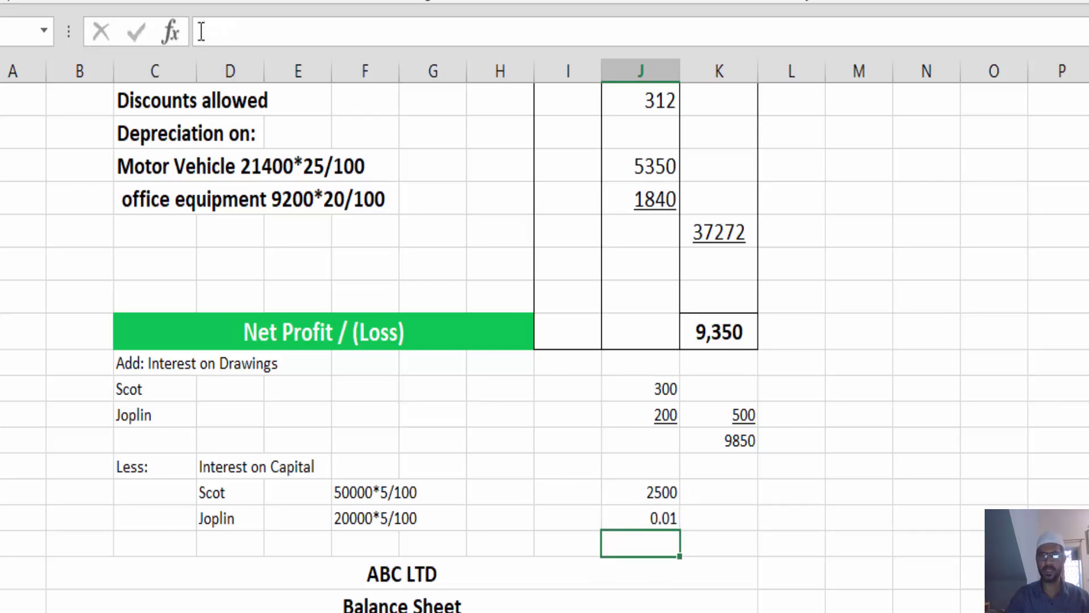
- Replace the whole content of J32 with the formula =20000*.05
{"action": "left_click", "coordinate": [669, 519]}
{"action": "double_click", "coordinate": [669, 519]}
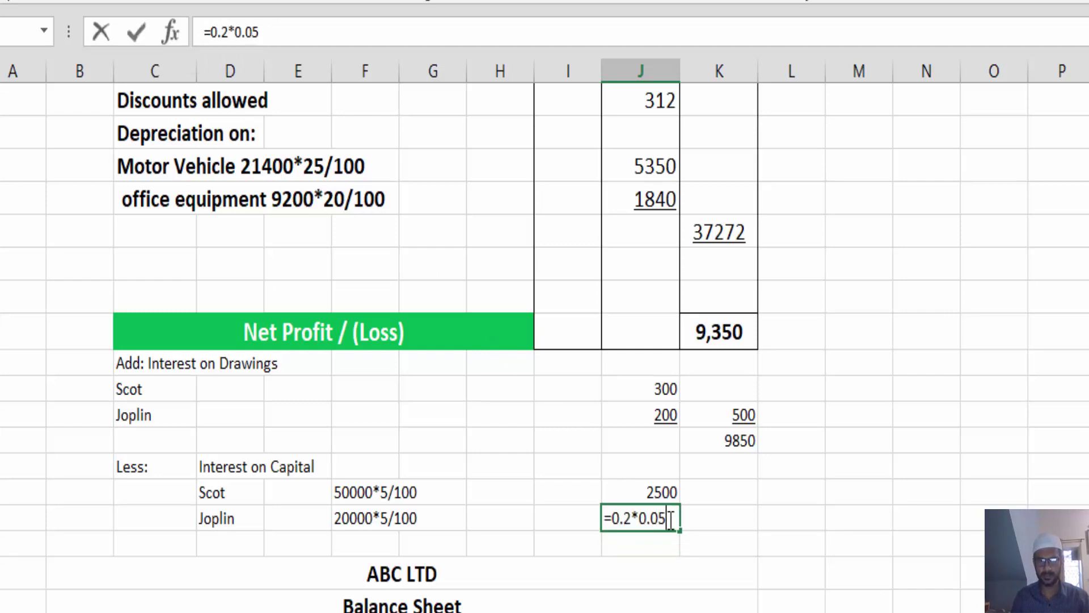
{"action": "left_click_drag", "start_coordinate": [657, 519], "coordinate": [588, 508]}
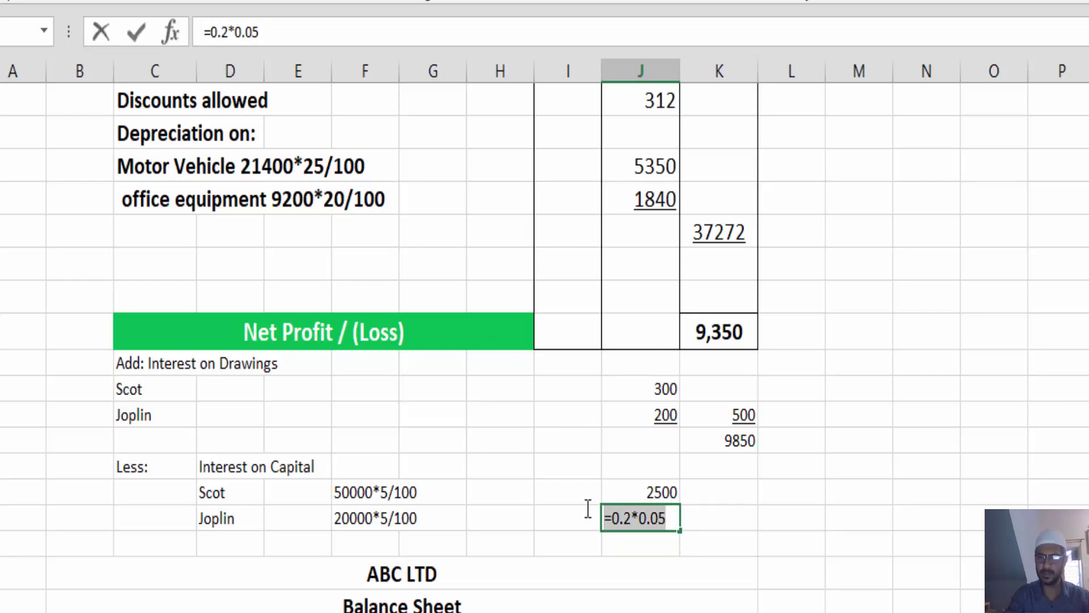
{"action": "type", "text": "=20000"}
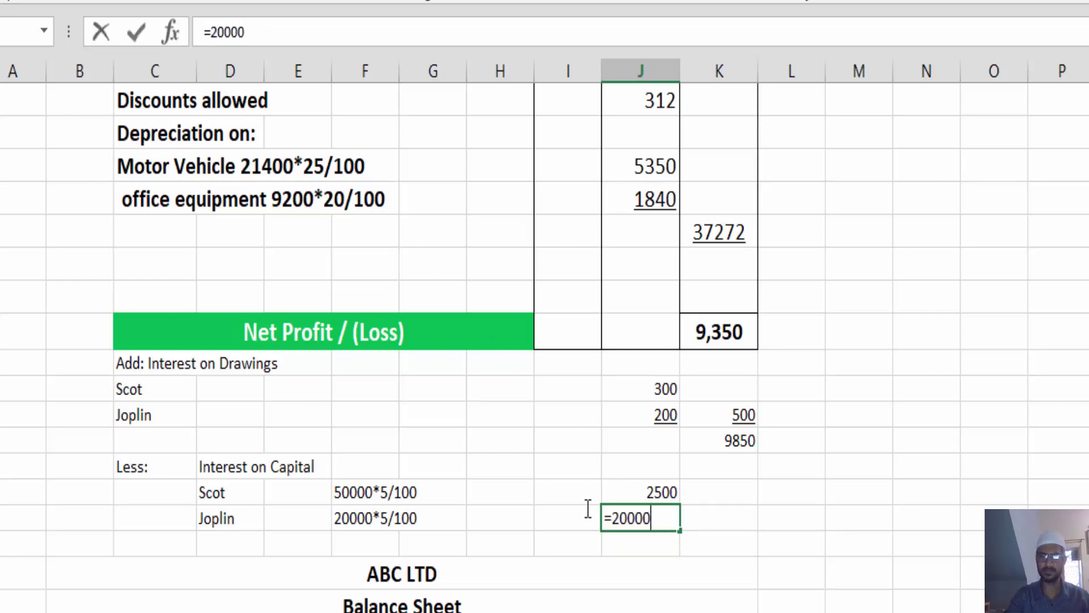
{"action": "type", "text": "*.05"}
{"action": "key", "text": "Return"}
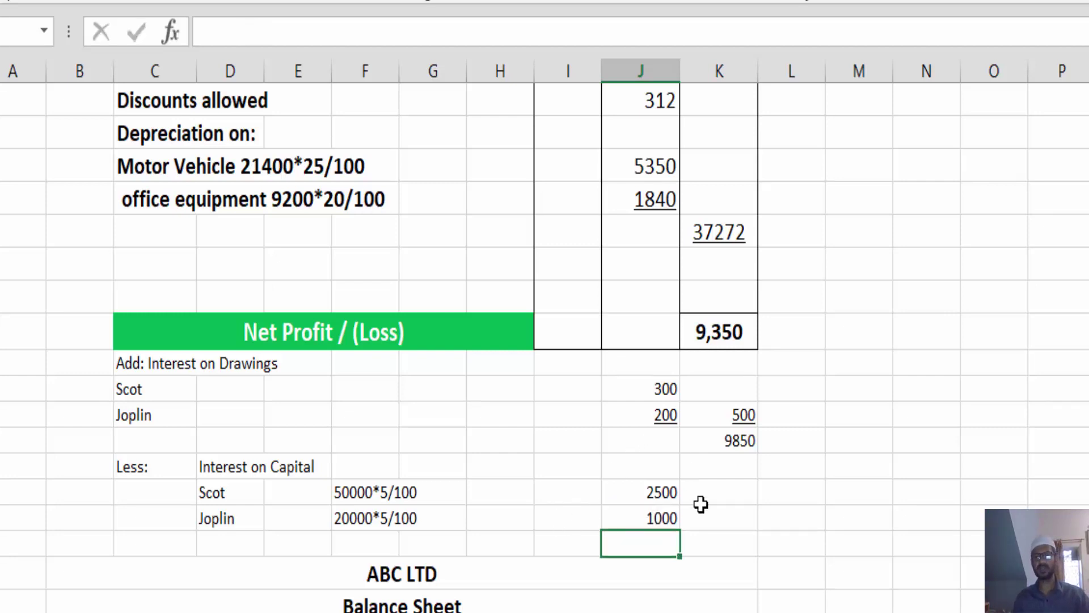
- Underline the second partner's interest in J32 and enter the total 3500 in K32
{"action": "left_click", "coordinate": [653, 517]}
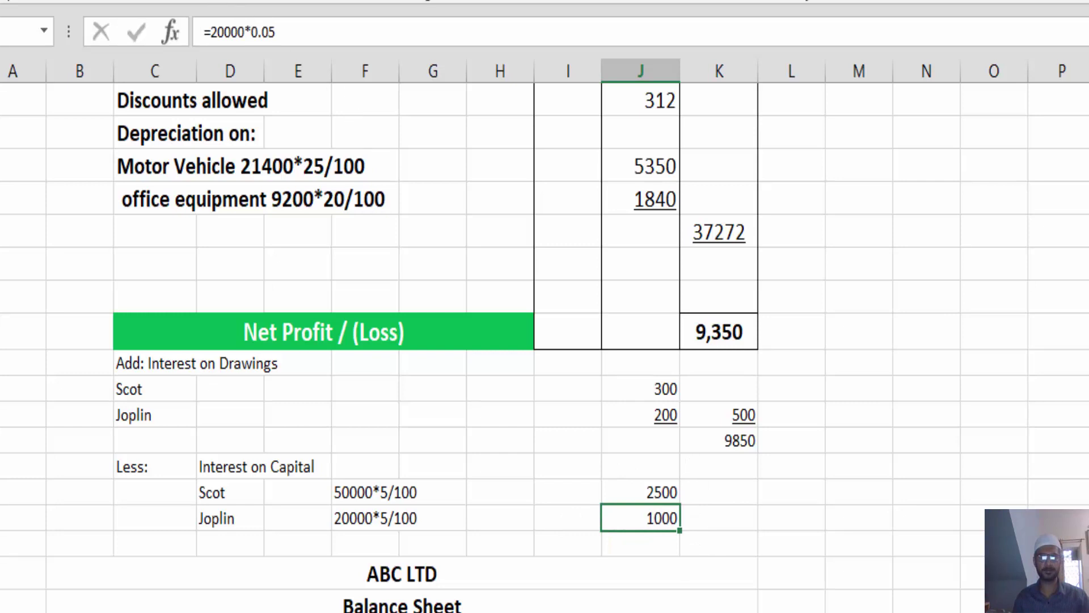
{"action": "key", "text": "ctrl+u"}
{"action": "left_click", "coordinate": [709, 524]}
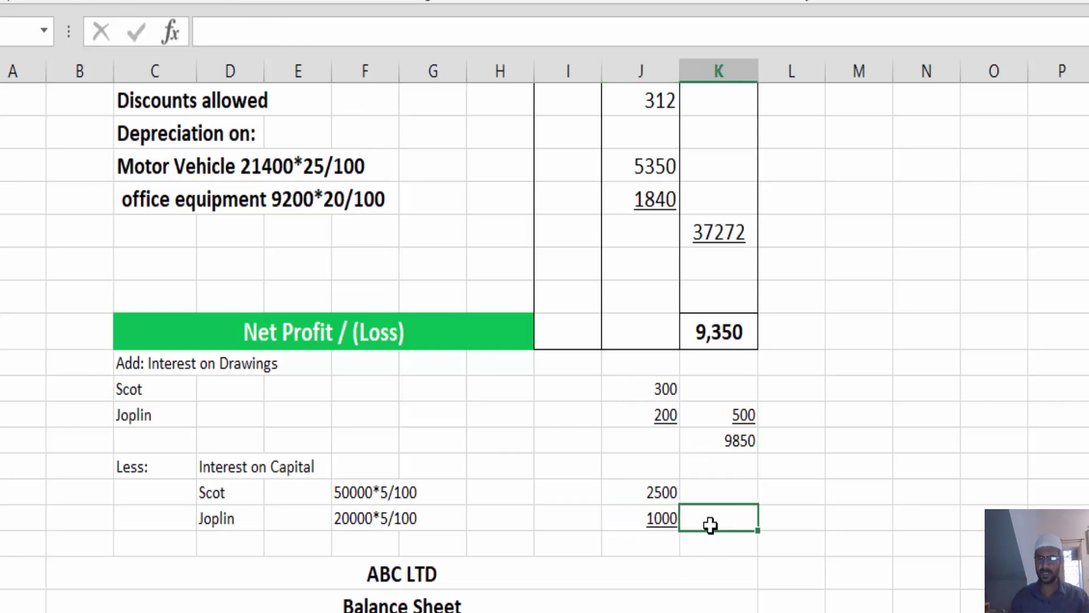
{"action": "type", "text": "3500"}
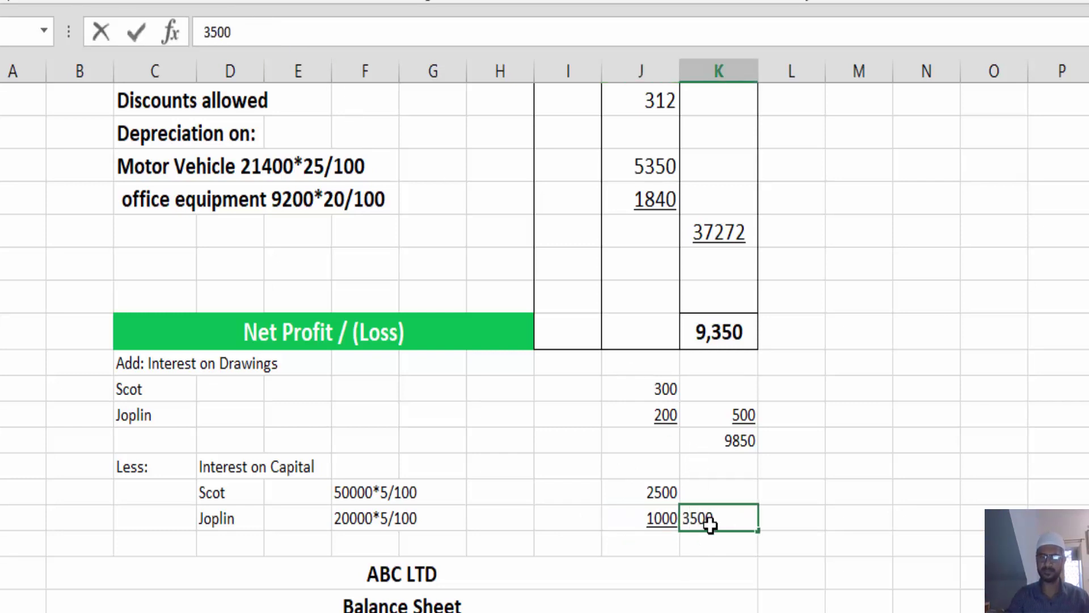
{"action": "key", "text": "Return"}
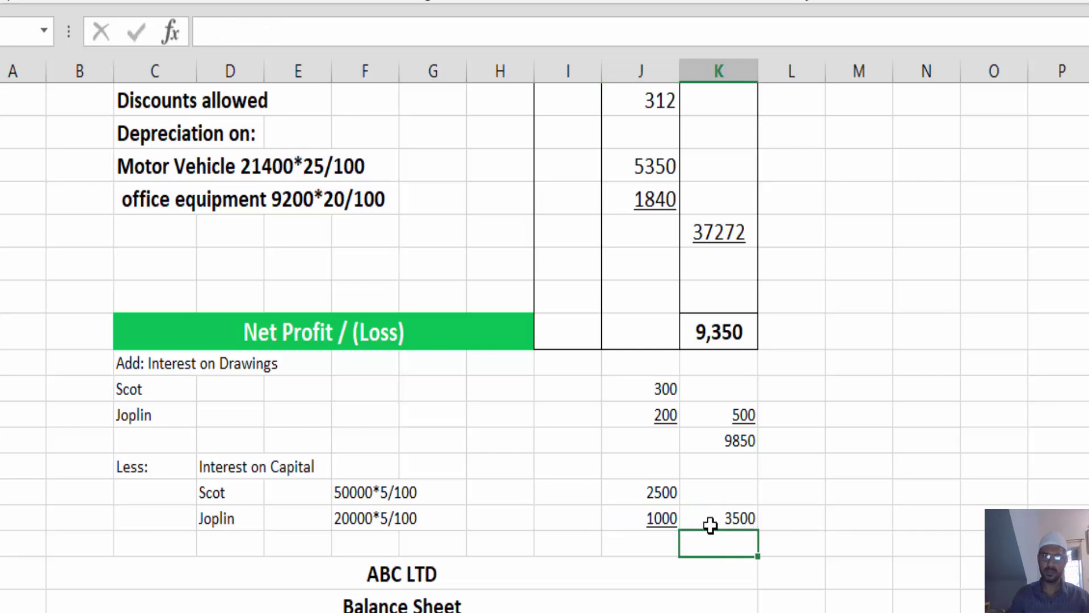
- Underline the total in K32 and calculate the remaining profit in K33 with the formula =K29-K32
{"action": "left_click", "coordinate": [748, 514]}
{"action": "key", "text": "Return"}
{"action": "type", "text": "="}
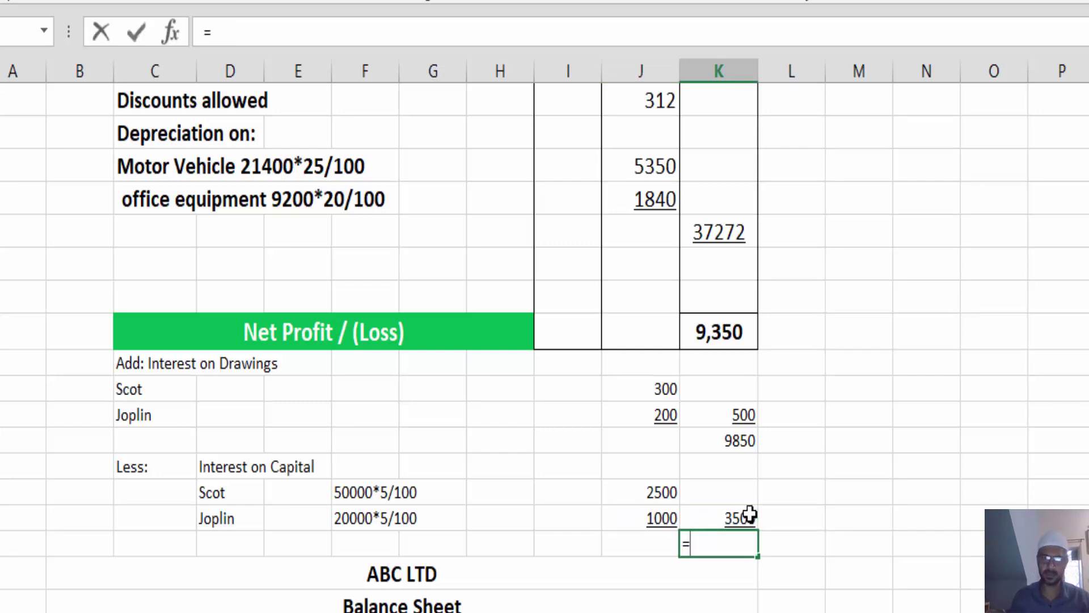
{"action": "left_click", "coordinate": [741, 442]}
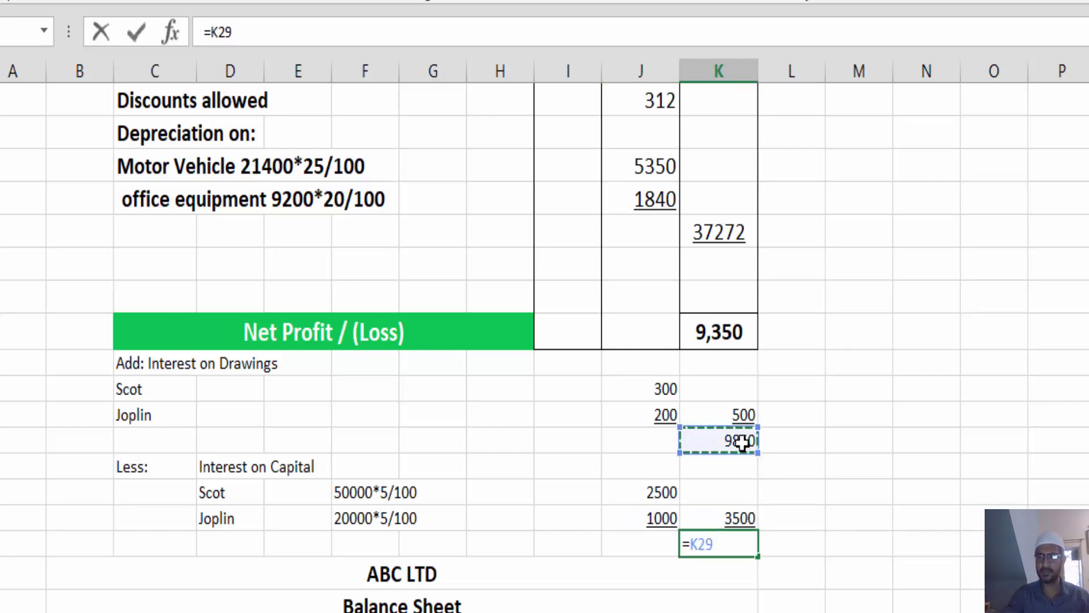
{"action": "type", "text": "-"}
{"action": "left_click", "coordinate": [736, 516]}
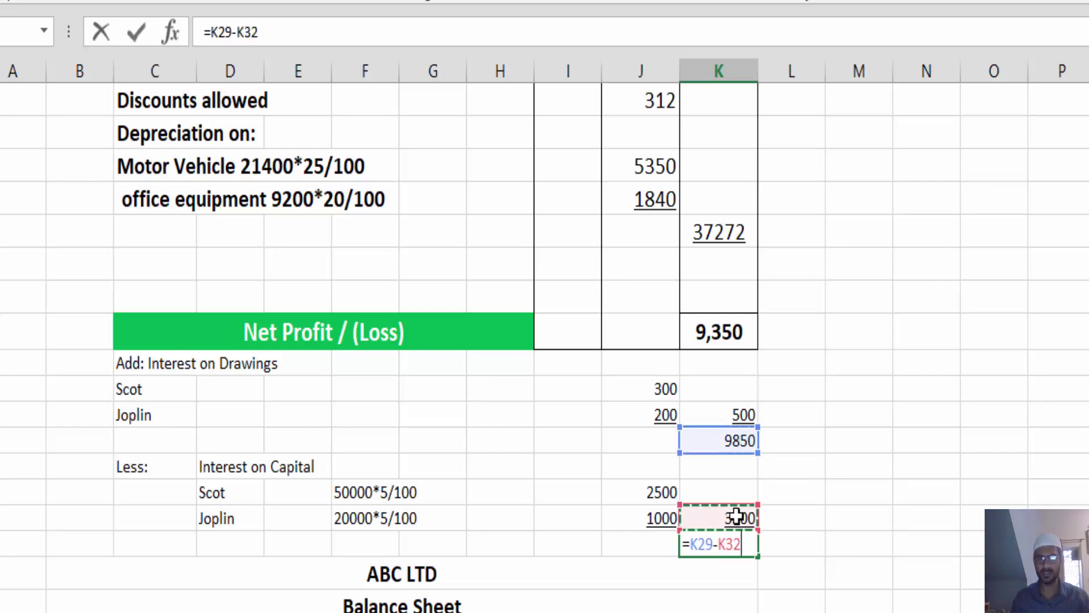
{"action": "key", "text": "Return"}
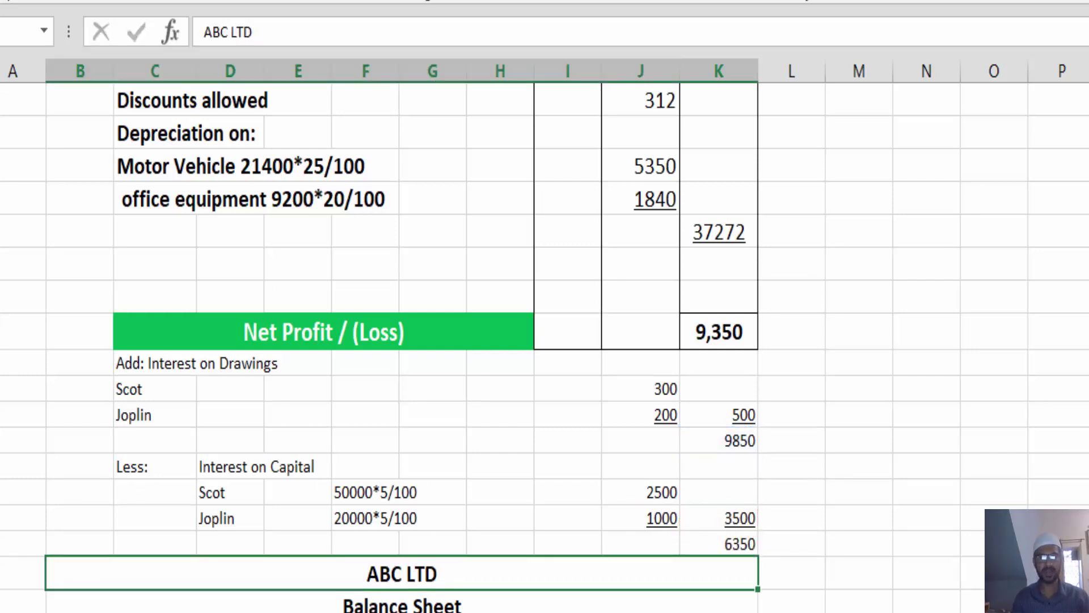
- Insert eight blank rows above the balance sheet's ABC LTD heading
{"action": "scroll", "coordinate": [545, 340], "scroll_direction": "down", "scroll_amount": 1}
{"action": "scroll", "coordinate": [544, 341], "scroll_direction": "down", "scroll_amount": 2}
{"action": "left_click_drag", "start_coordinate": [1, 376], "coordinate": [1, 599]}
{"action": "right_click", "coordinate": [1, 437]}
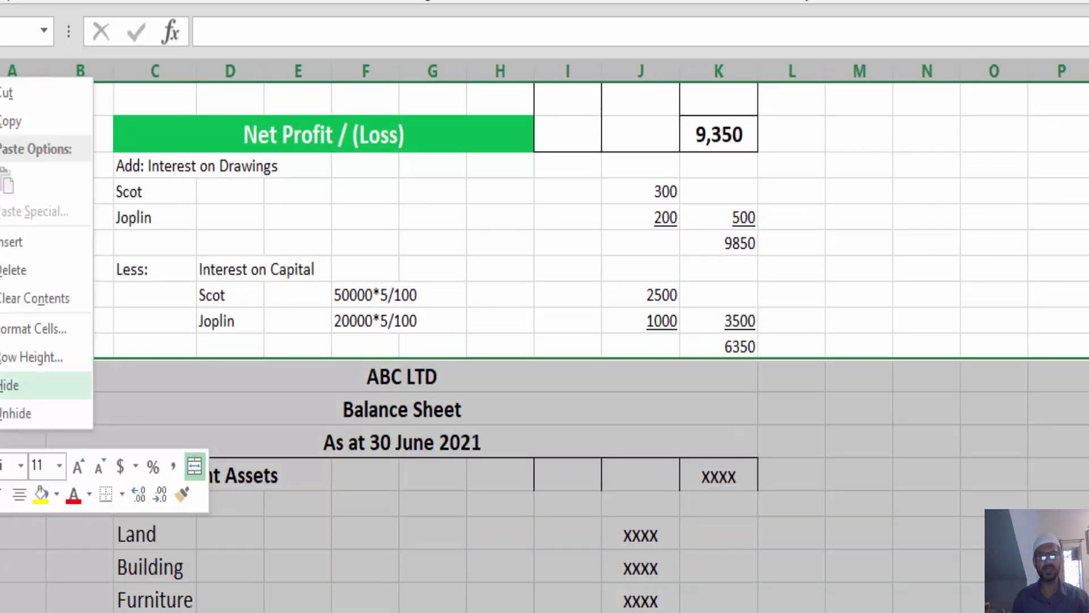
{"action": "left_click", "coordinate": [12, 247]}
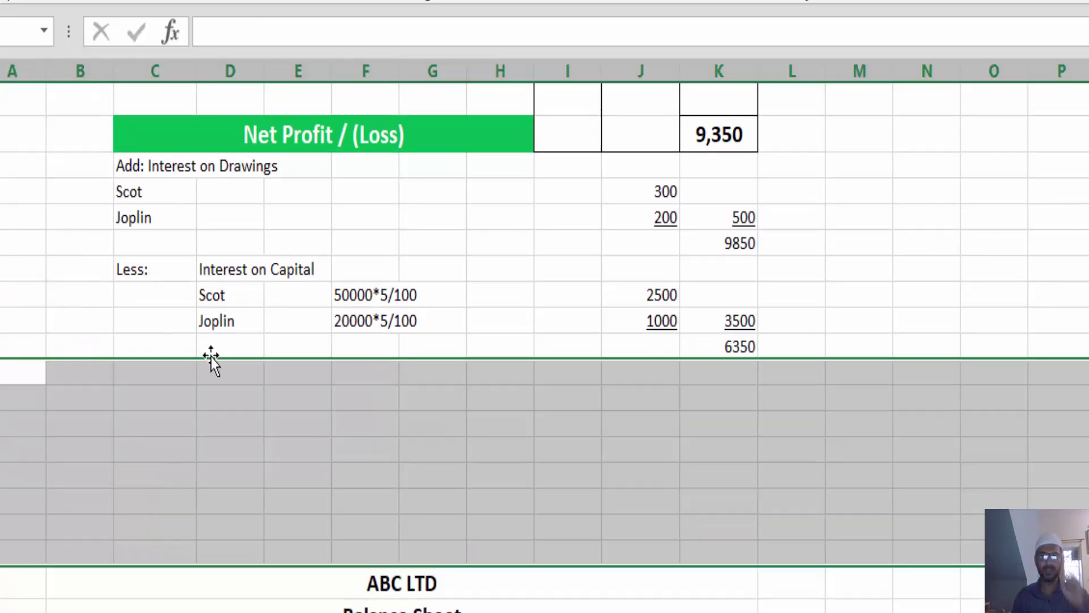
{"action": "left_click", "coordinate": [269, 439]}
- Enter the label "Share of Profit" in C34, below the interest on capital section
{"action": "left_click", "coordinate": [149, 383]}
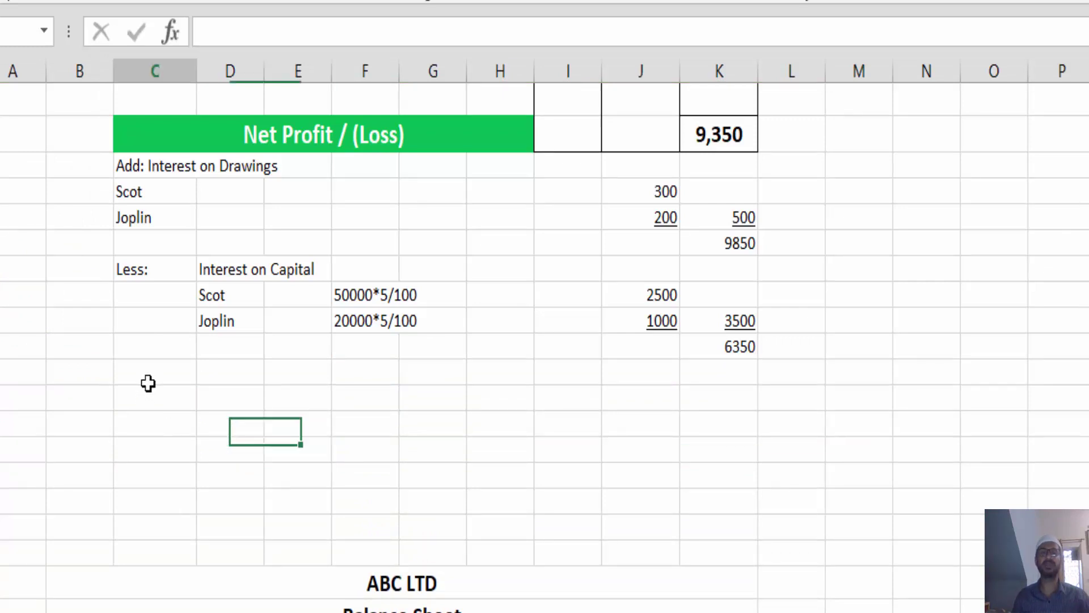
{"action": "type", "text": "Sahr"}
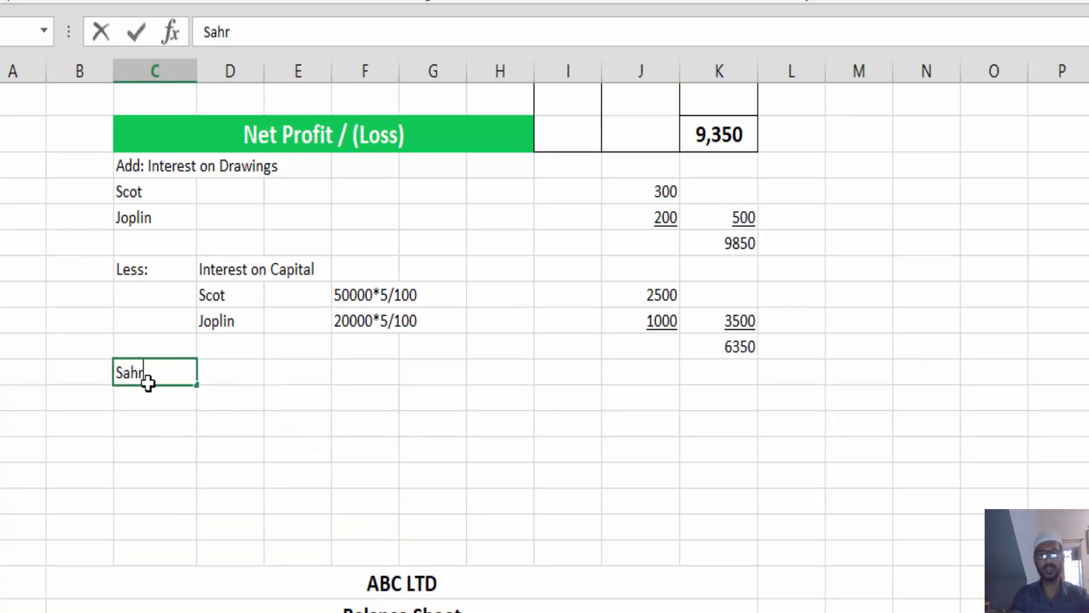
{"action": "type", "text": "e of Profit"}
{"action": "key", "text": "Return"}
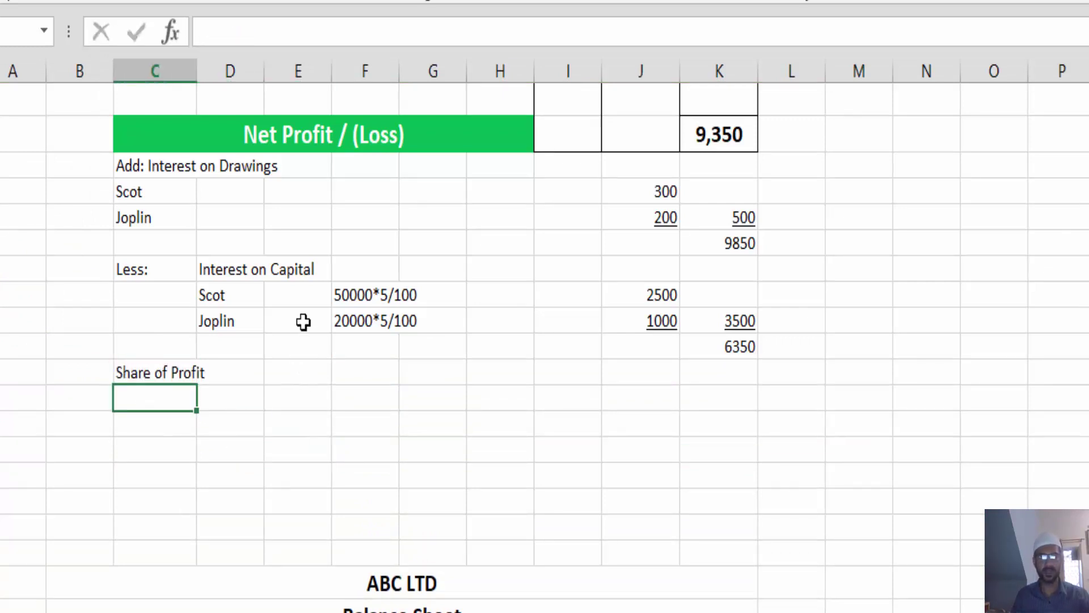
- Copy the two partners' names from D31:D32 into C35:C36, below "Share of Profit"
{"action": "left_click_drag", "start_coordinate": [213, 291], "coordinate": [220, 317]}
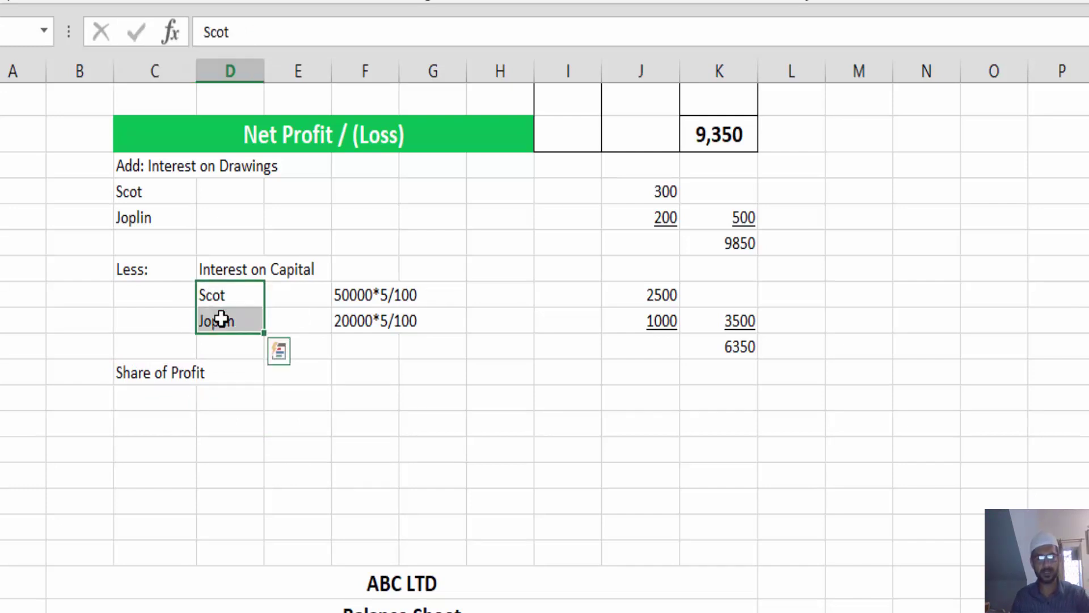
{"action": "key", "text": "ctrl+c"}
{"action": "left_click", "coordinate": [156, 398]}
{"action": "key", "text": "ctrl+v"}
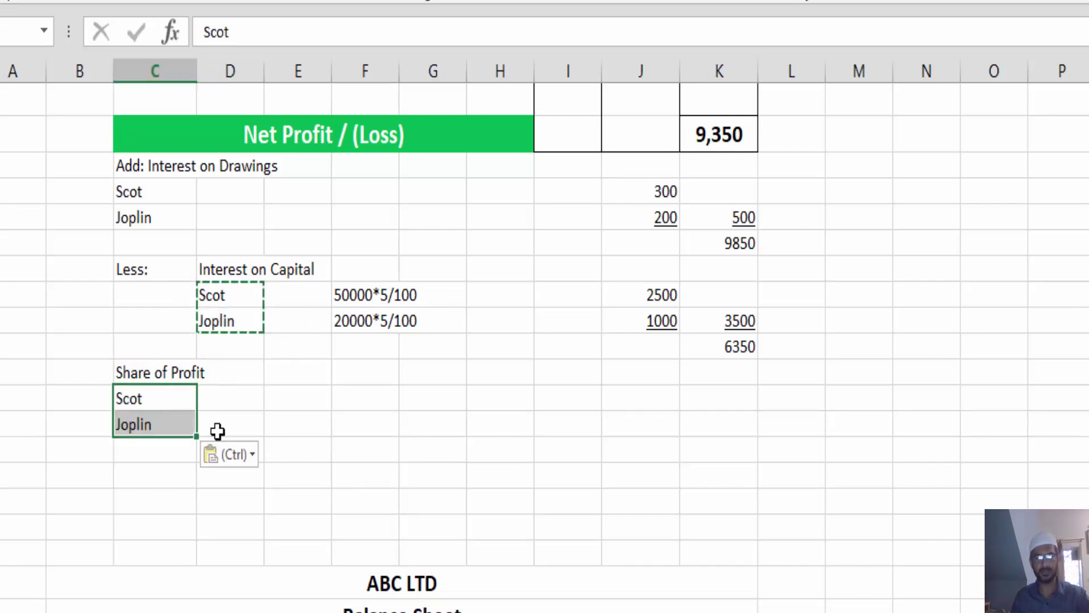
{"action": "left_click", "coordinate": [284, 402]}
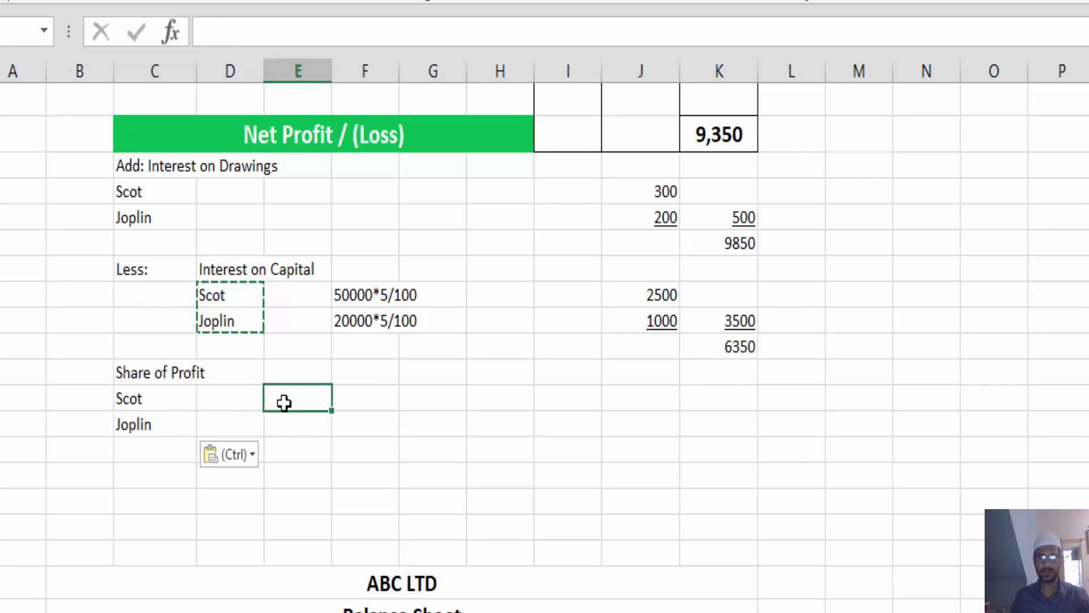
- Check the profit-sharing ratio in the PDF and enter the partners' workings "6350 *70%" in E35 and "6350*30%" in E36
{"action": "type", "text": "6350"}
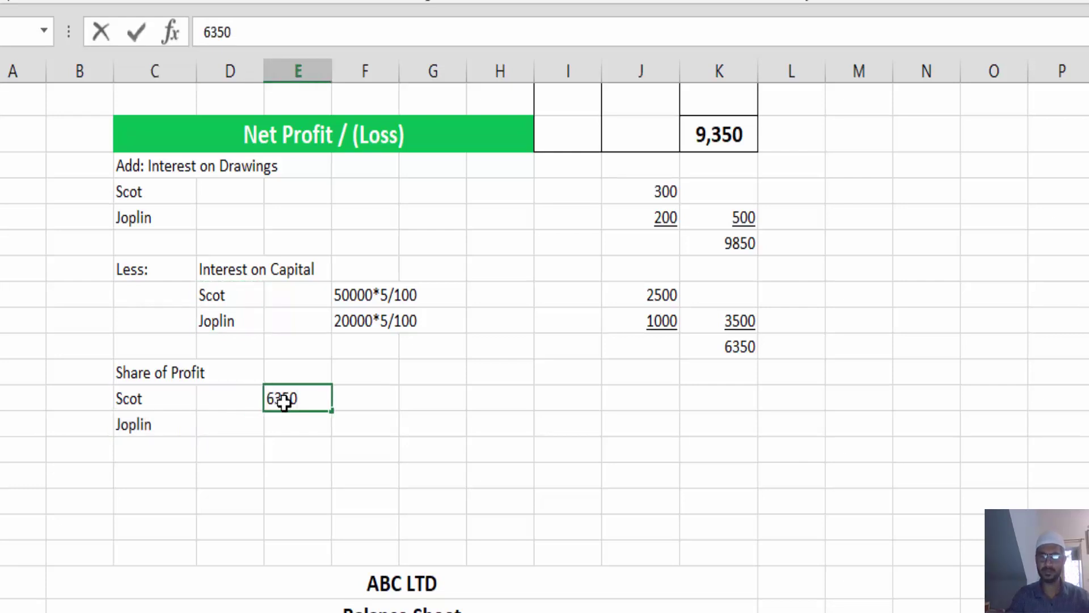
{"action": "key", "text": "alt+Tab"}
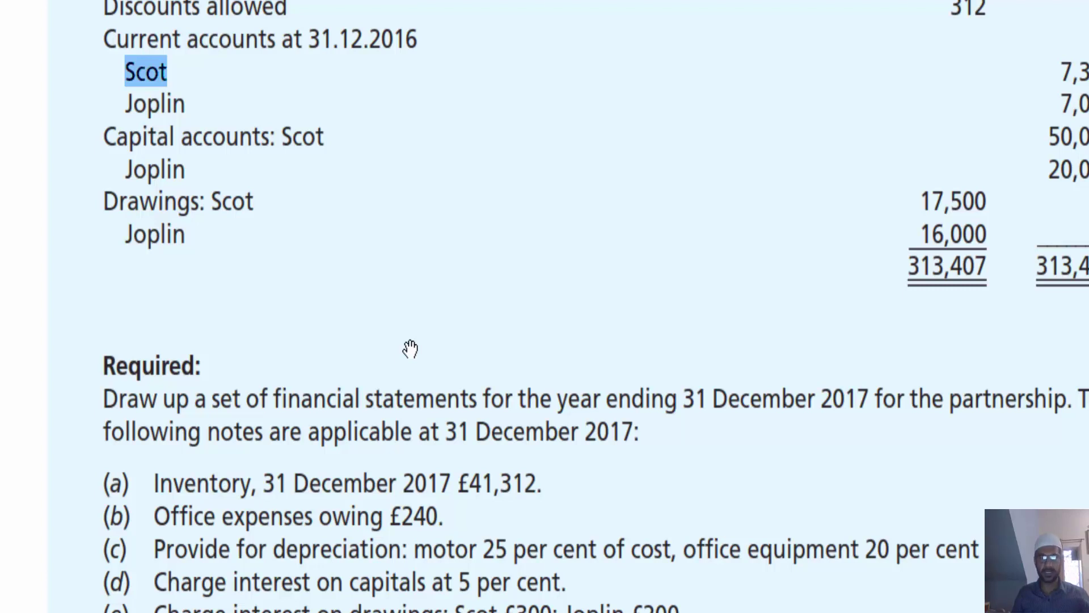
{"action": "scroll", "coordinate": [410, 348], "scroll_direction": "up", "scroll_amount": 20}
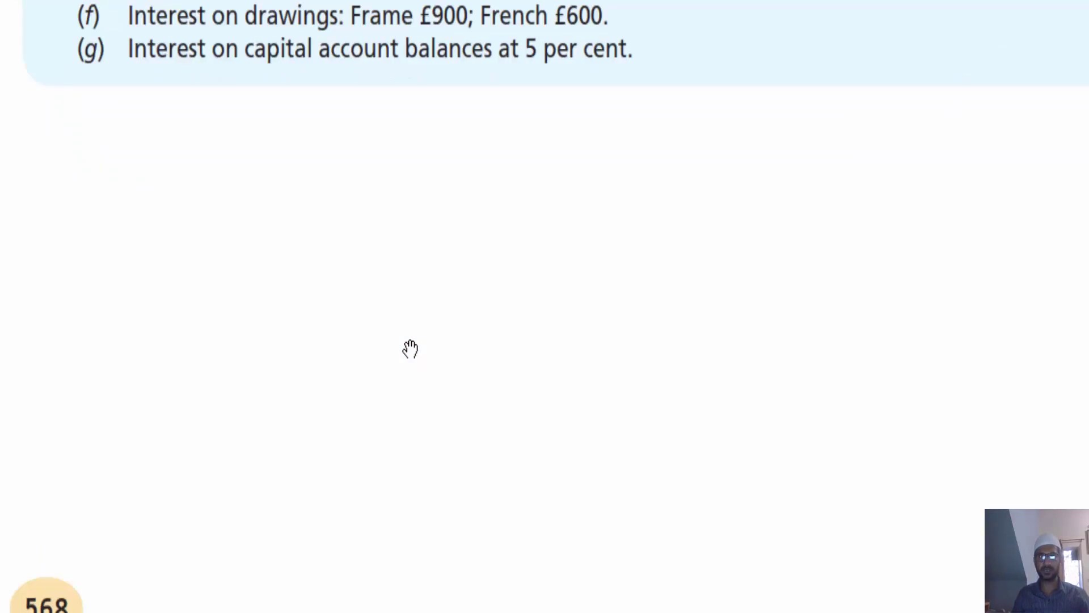
{"action": "scroll", "coordinate": [410, 349], "scroll_direction": "down", "scroll_amount": 5}
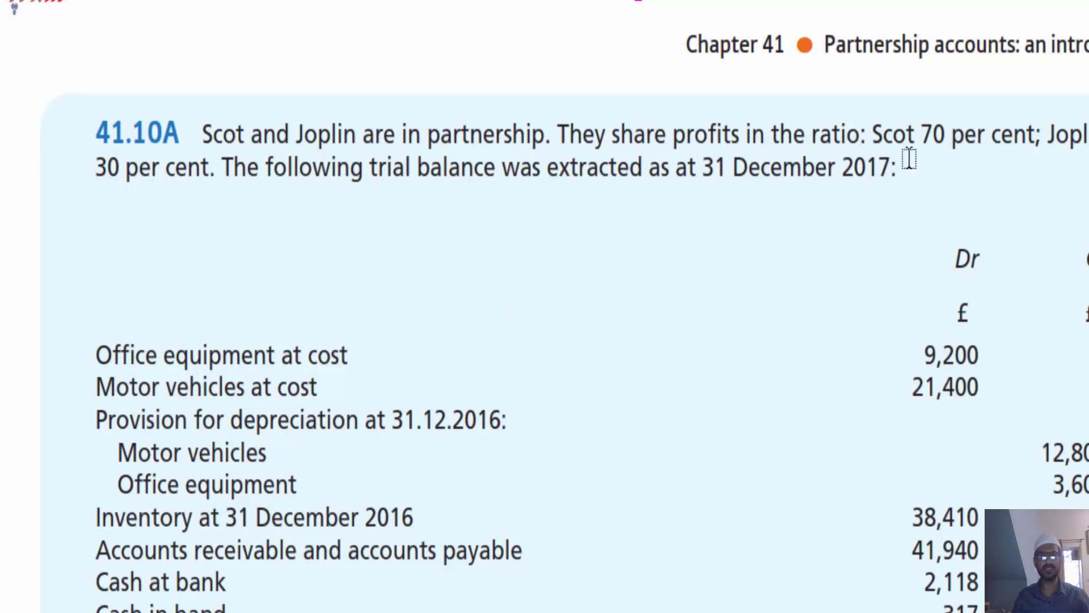
{"action": "key", "text": "alt+Tab"}
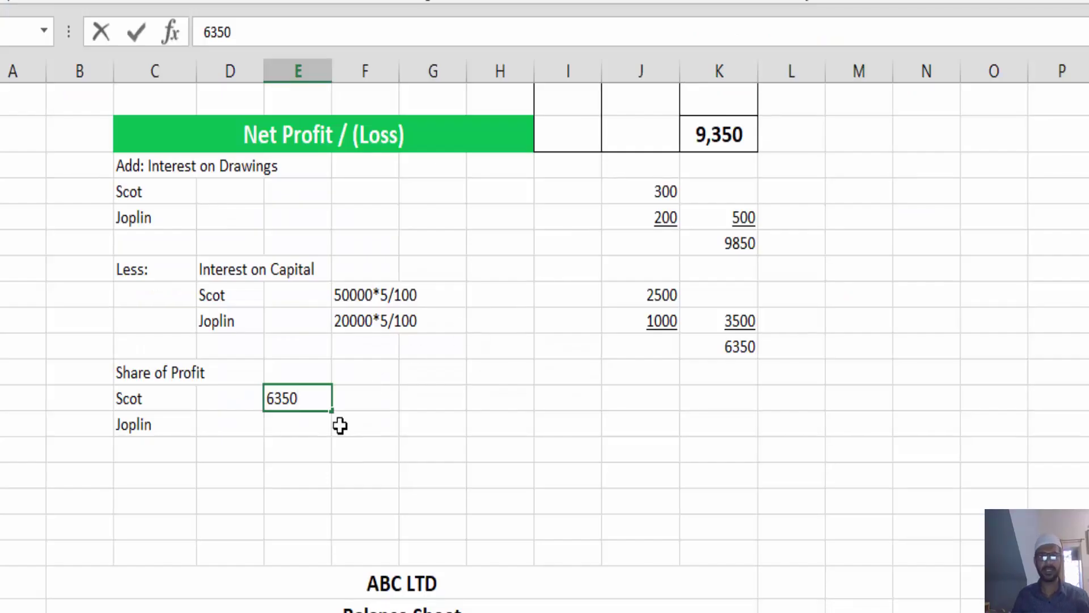
{"action": "type", "text": "*"}
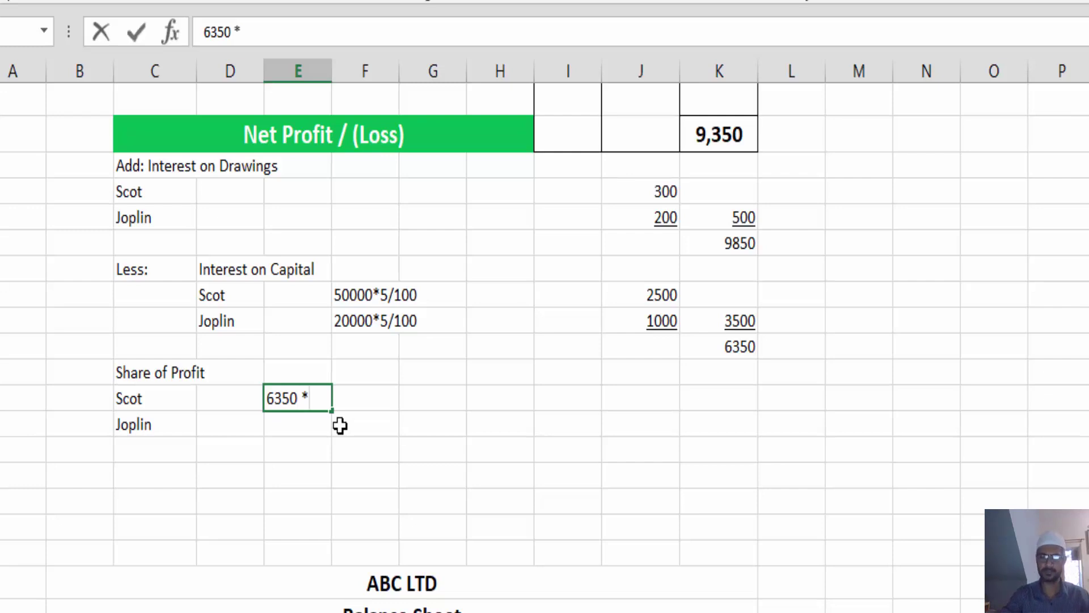
{"action": "type", "text": "70"}
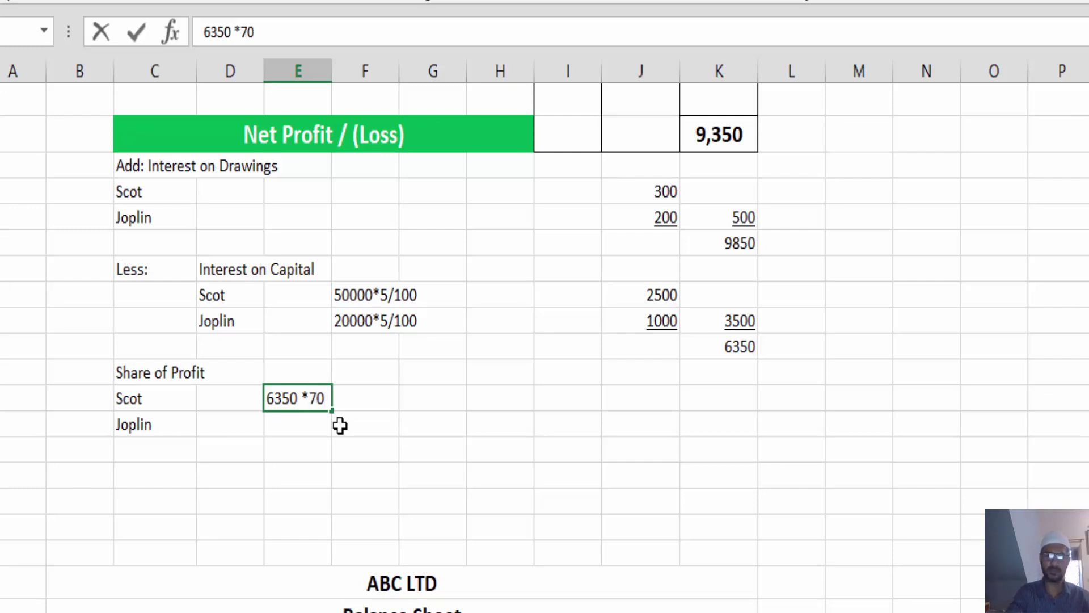
{"action": "type", "text": "%"}
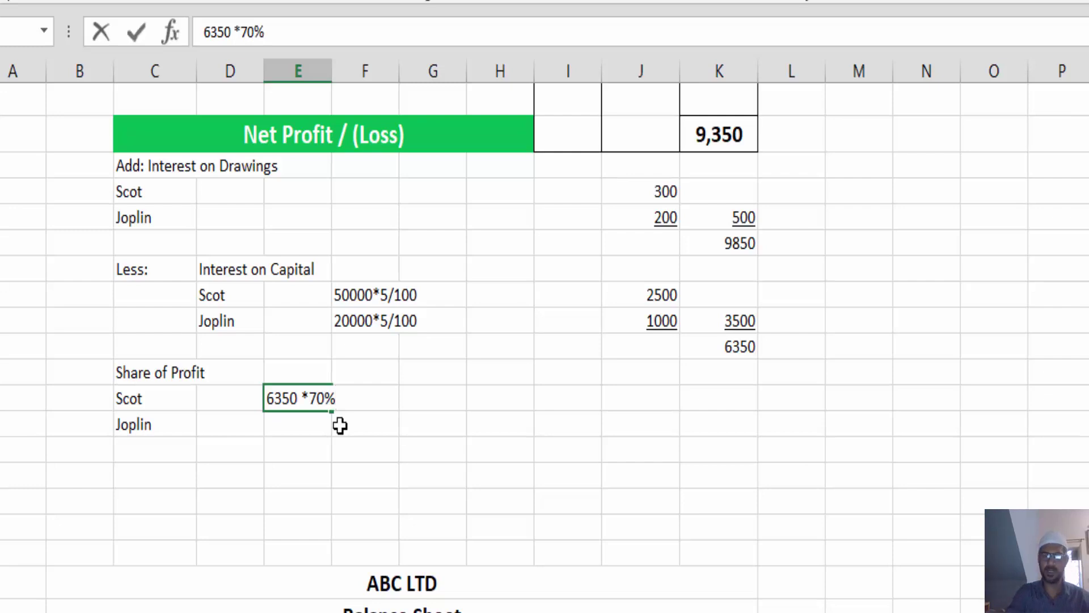
{"action": "key", "text": "Return"}
{"action": "type", "text": "6350"}
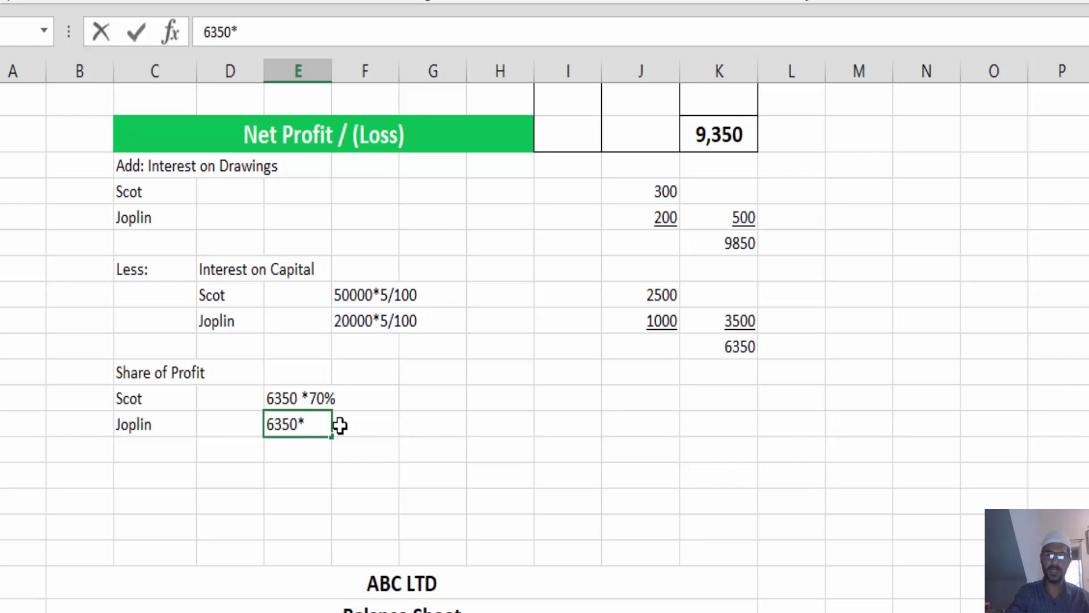
{"action": "type", "text": "*30%"}
- Calculate the partners' profit shares with =6350*.7 in J35 and =6350*.3 in J36, underlining J36
{"action": "left_click", "coordinate": [612, 408]}
{"action": "type", "text": "="}
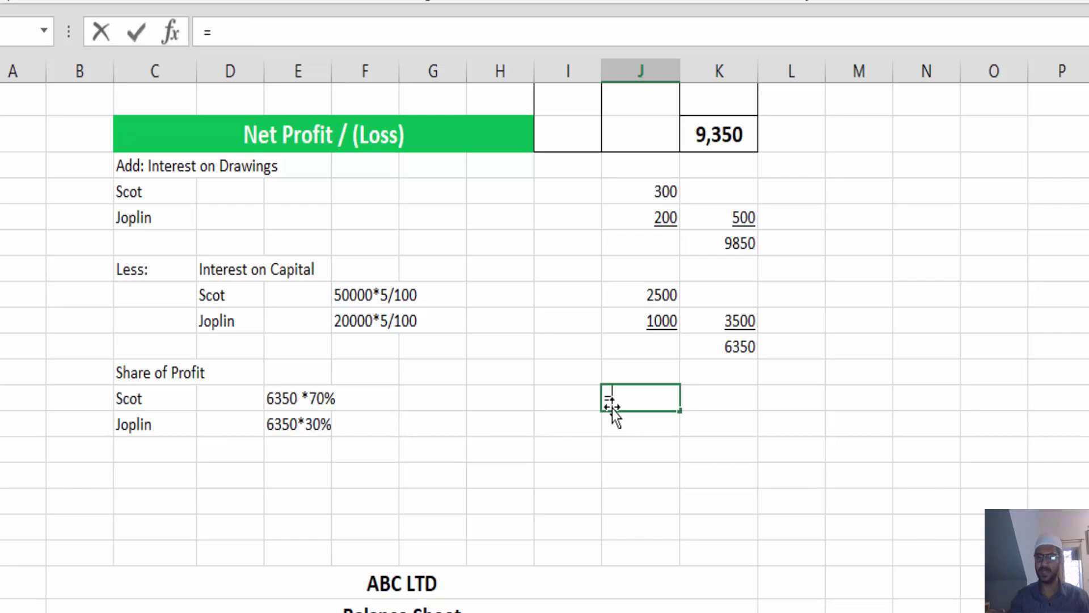
{"action": "type", "text": "6350*.7"}
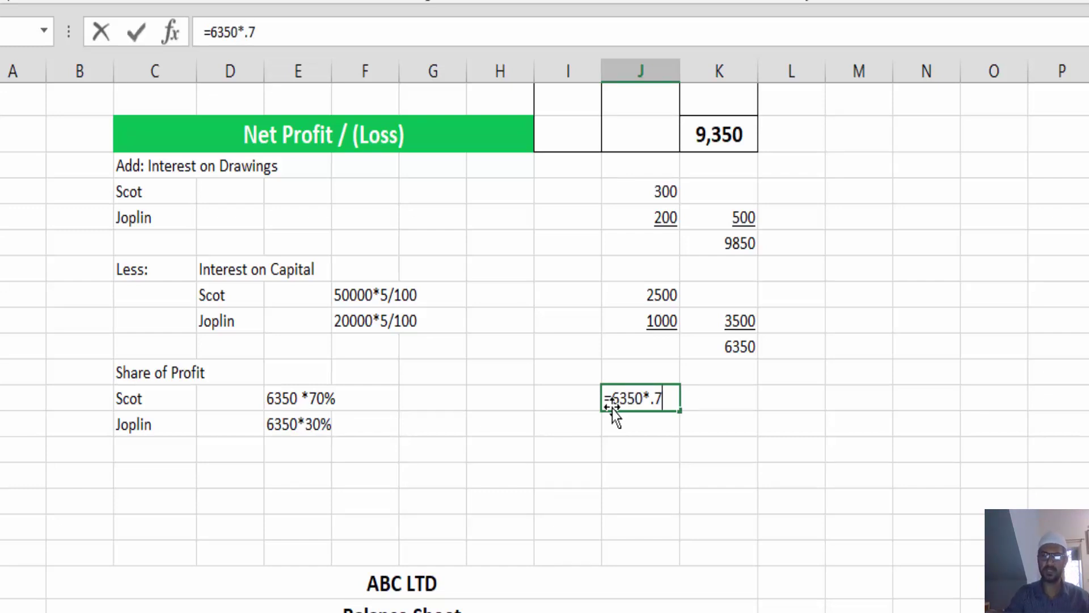
{"action": "key", "text": "Return"}
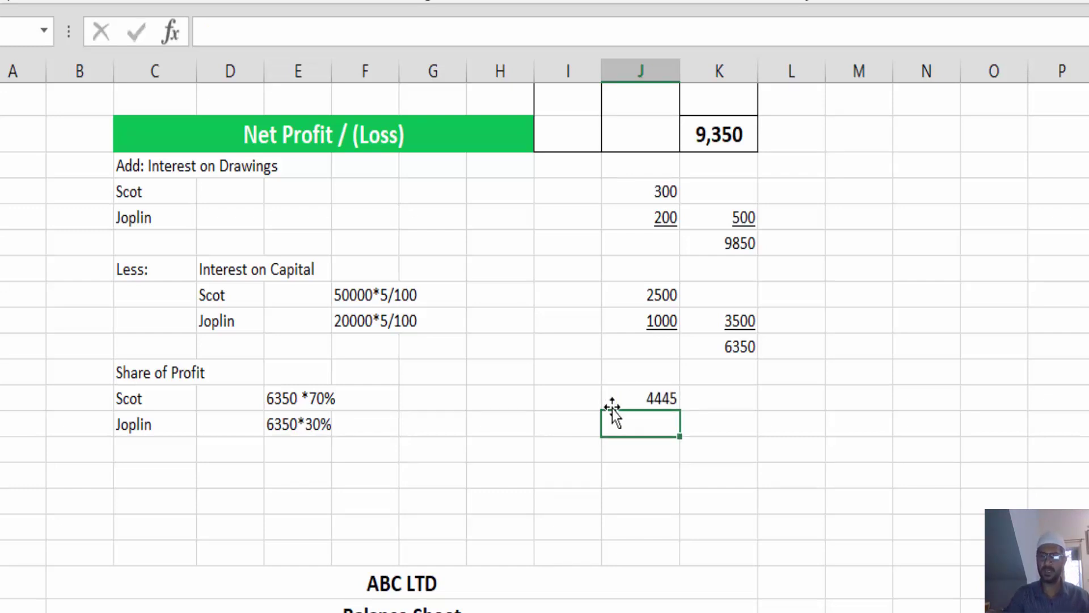
{"action": "type", "text": "=6350"}
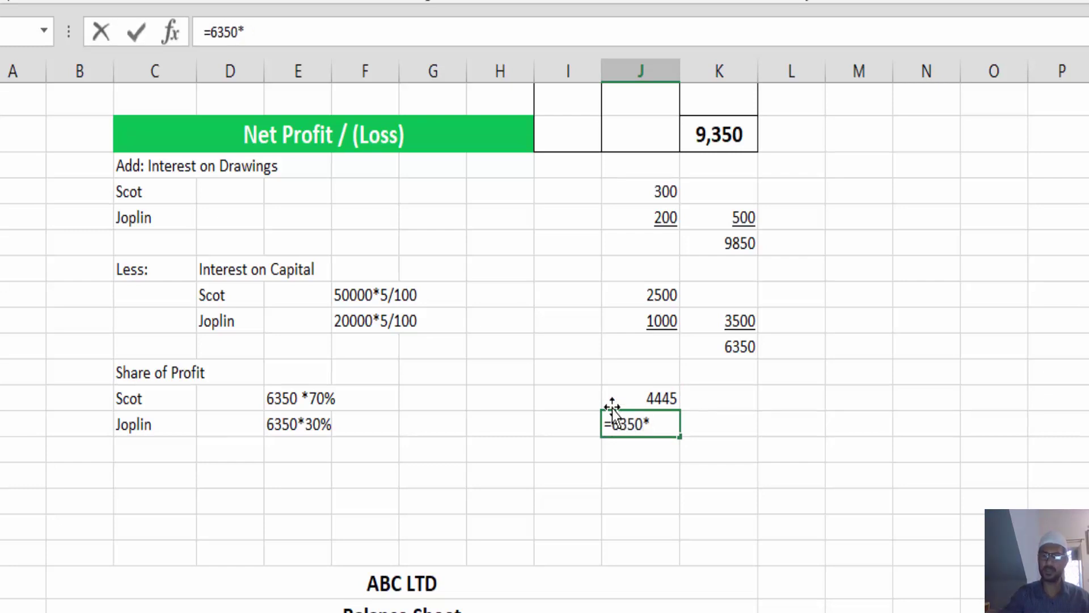
{"action": "type", "text": "*.3"}
{"action": "key", "text": "Return"}
{"action": "left_click", "coordinate": [635, 420]}
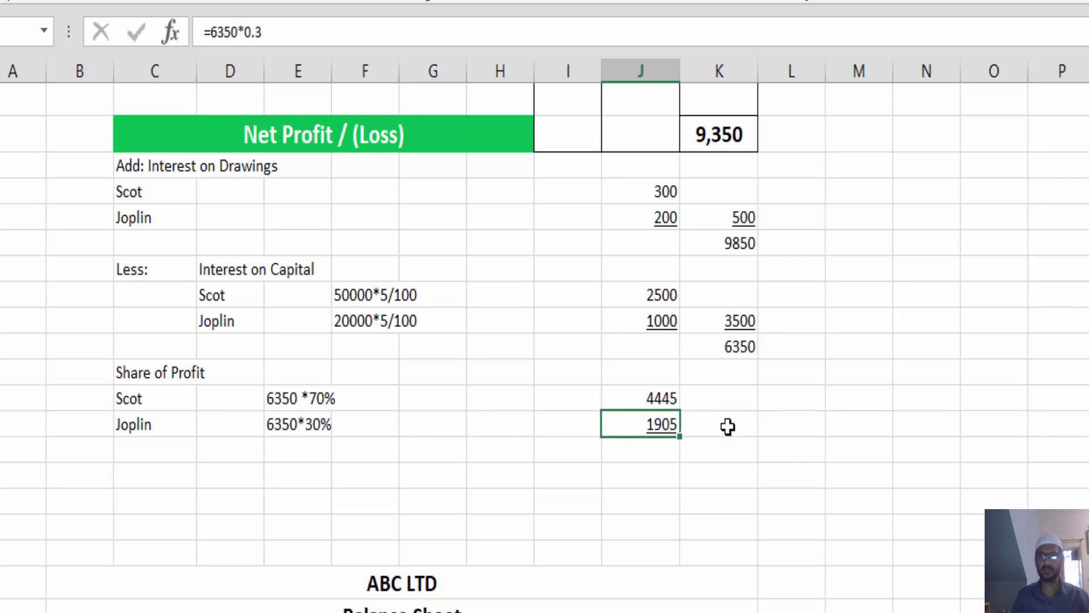
- Total the two profit shares in K36 with the formula =J35+J36
{"action": "left_click", "coordinate": [728, 427]}
{"action": "left_click", "coordinate": [727, 427]}
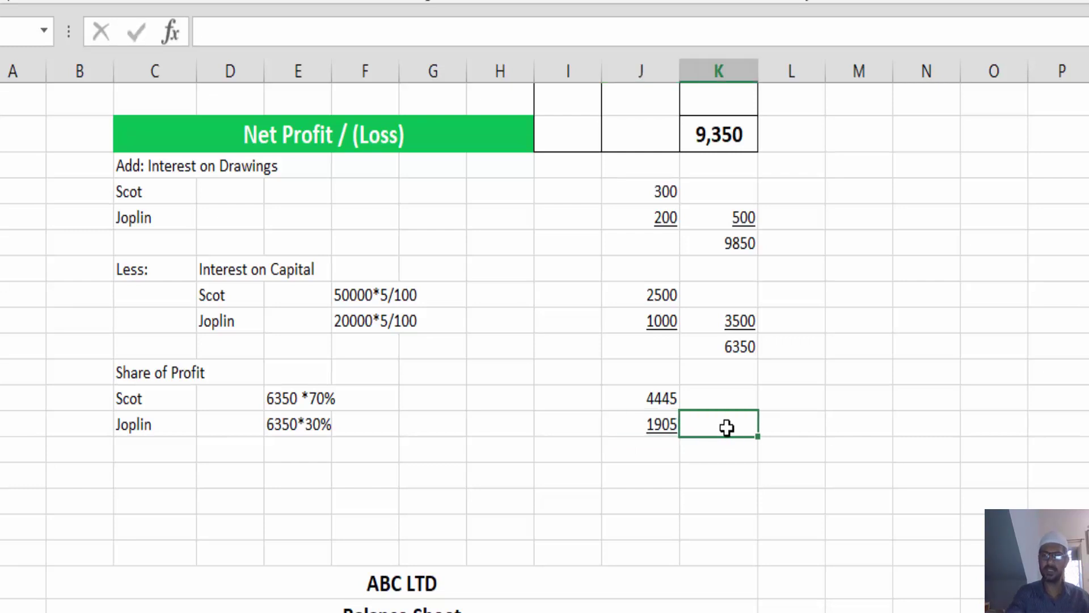
{"action": "type", "text": "="}
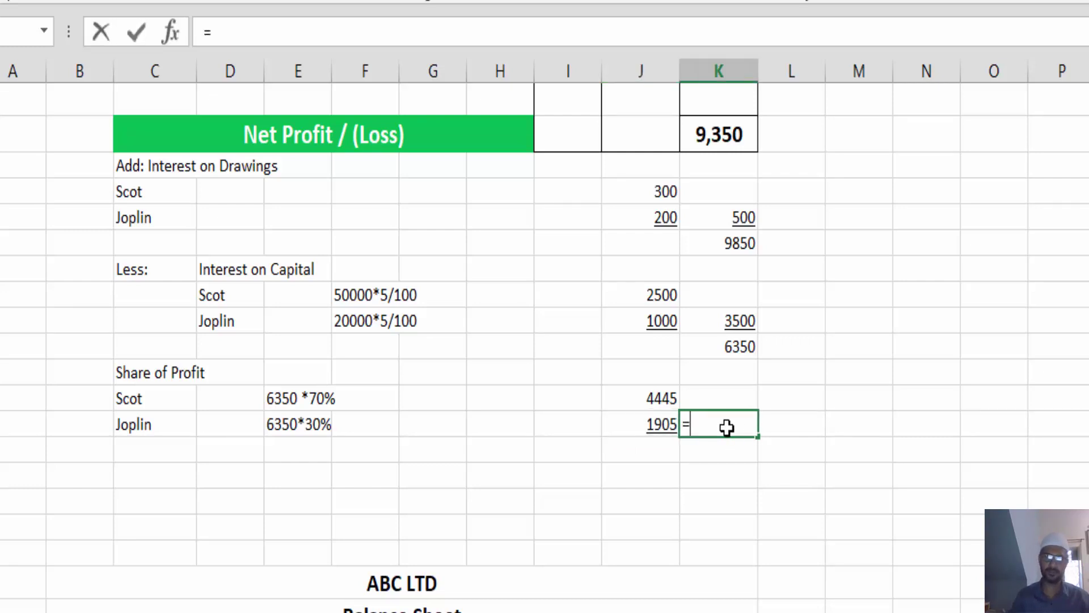
{"action": "left_click", "coordinate": [657, 399]}
{"action": "type", "text": "+"}
{"action": "key", "text": "Down"}
{"action": "key", "text": "Left"}
{"action": "key", "text": "Up"}
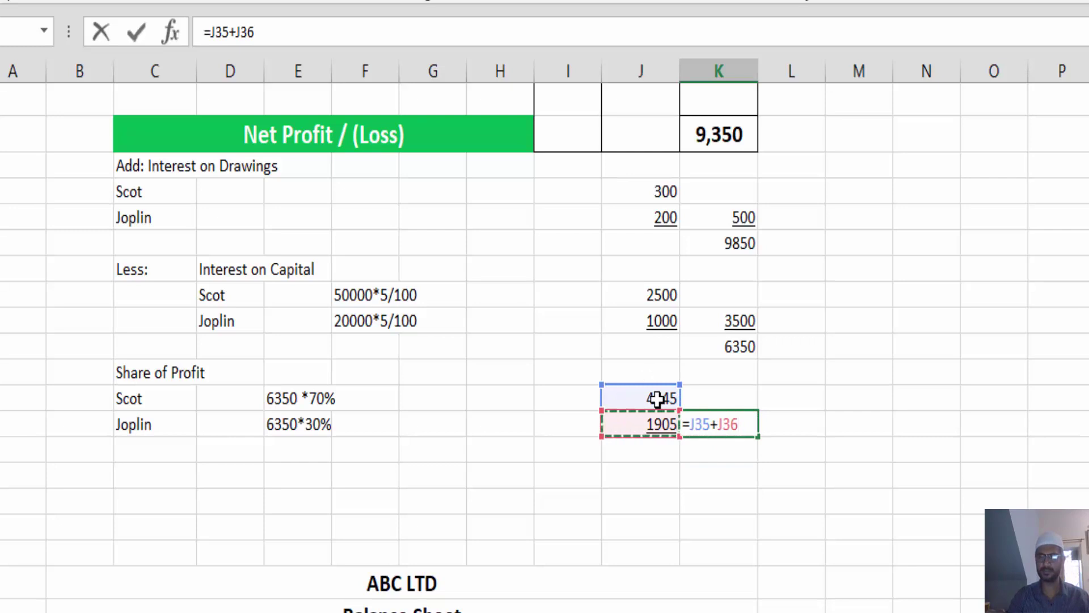
{"action": "key", "text": "Return"}
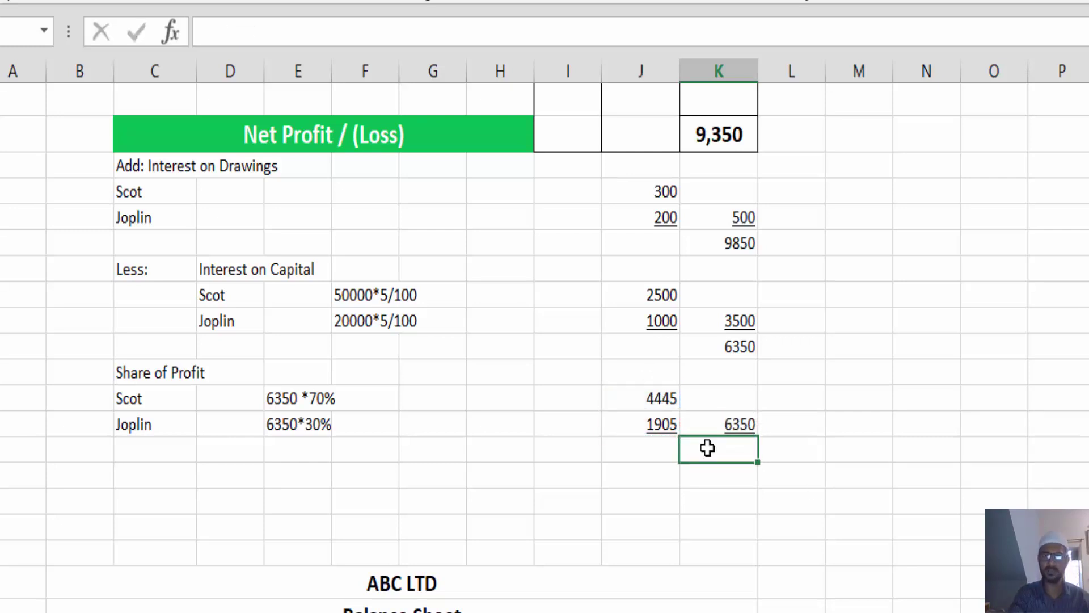
- Enter a dash in K37 as the nil balance below the total share of profit
{"action": "type", "text": "-"}
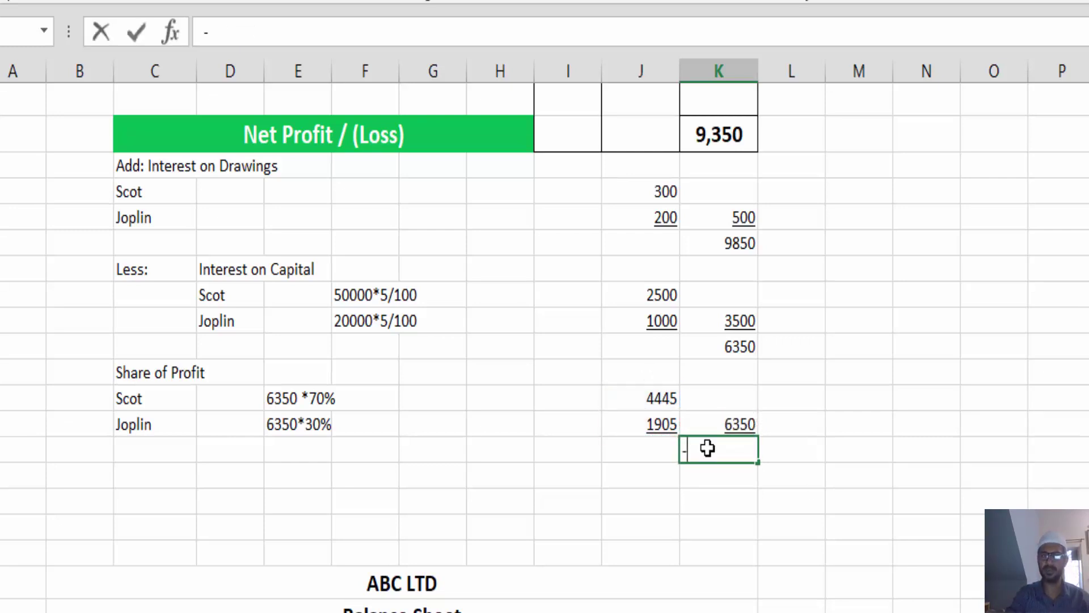
{"action": "key", "text": "Return"}
{"action": "left_click", "coordinate": [707, 449]}
- Check the trial balance's fixed assets in the PDF and replace the balance sheet's "Land" label with "Office Equipment"
{"action": "scroll", "coordinate": [732, 495], "scroll_direction": "down", "scroll_amount": 5}
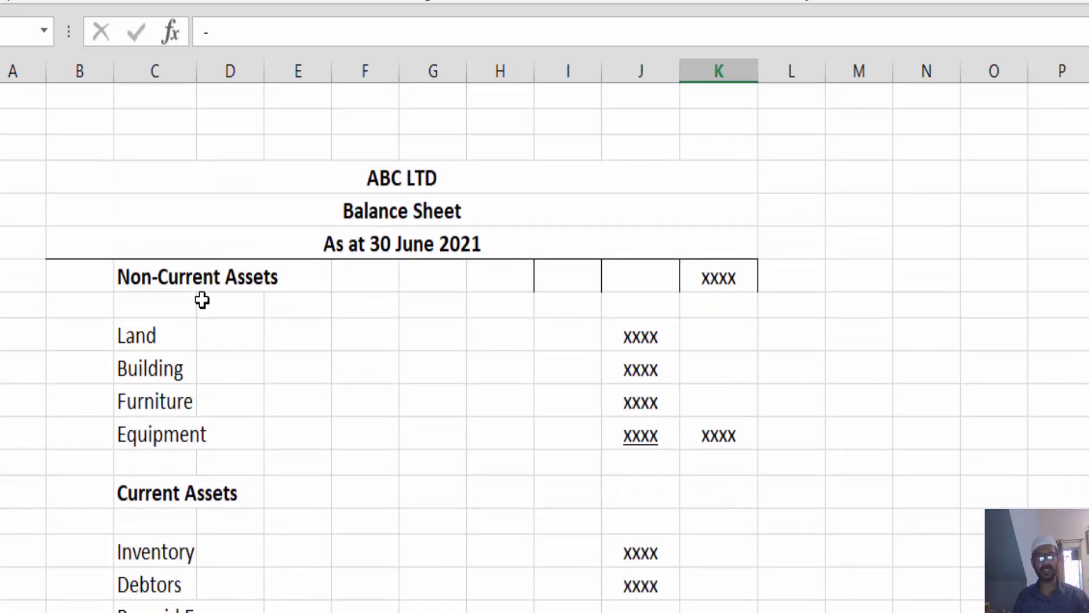
{"action": "key", "text": "alt+Tab"}
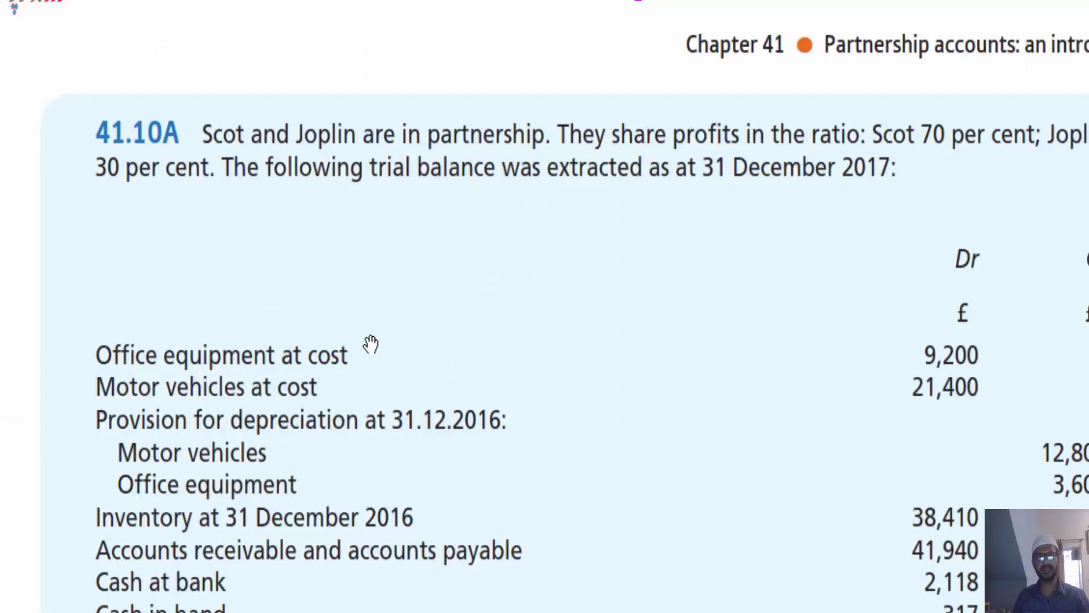
{"action": "scroll", "coordinate": [373, 344], "scroll_direction": "up", "scroll_amount": 2}
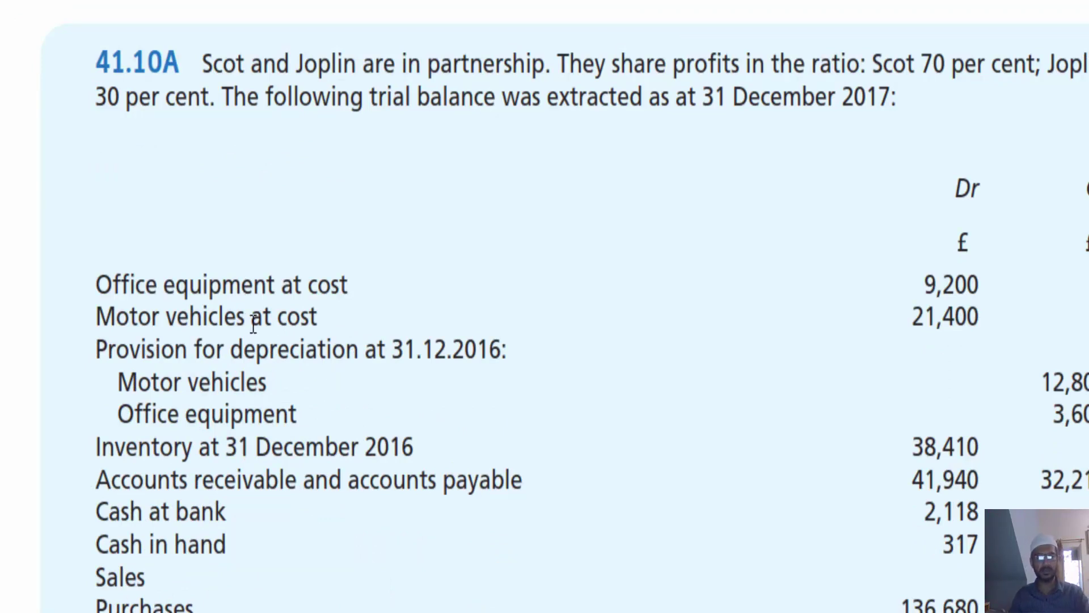
{"action": "key", "text": "alt+Tab"}
{"action": "left_click", "coordinate": [180, 330]}
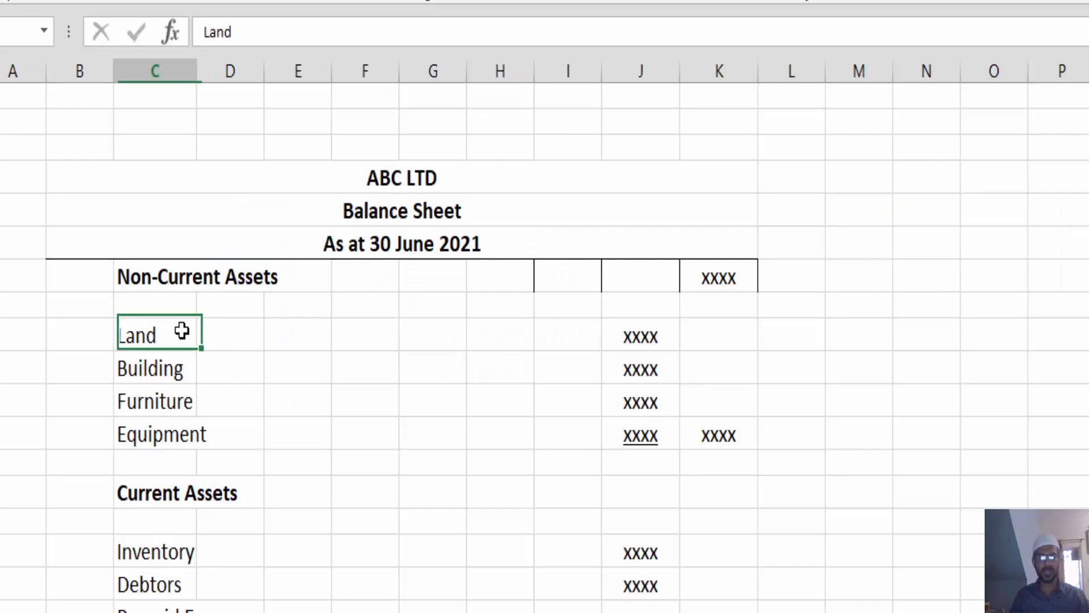
{"action": "type", "text": "Office"}
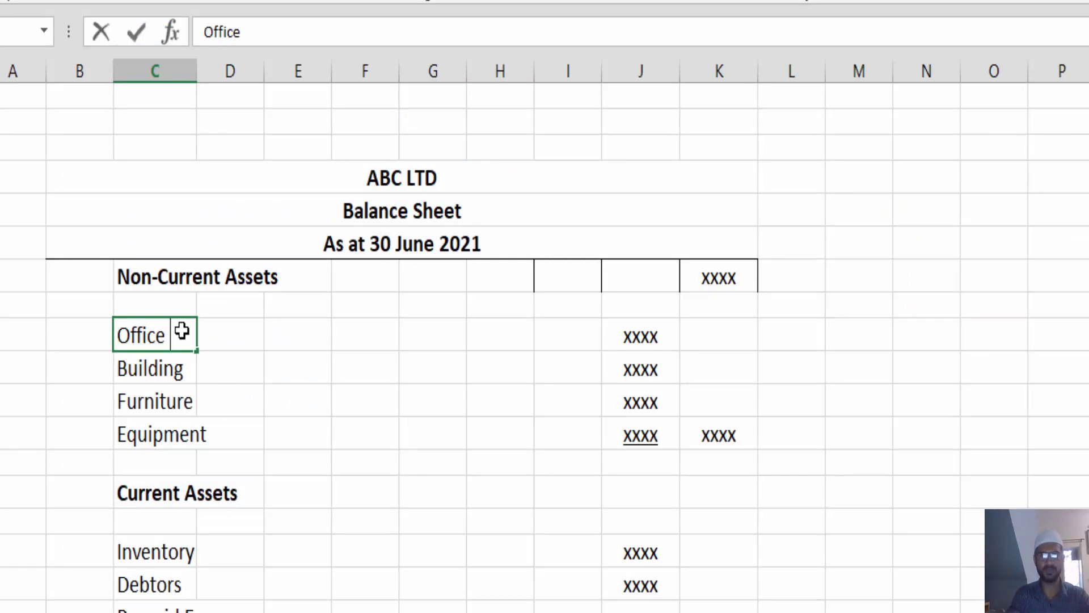
{"action": "type", "text": " Equipment"}
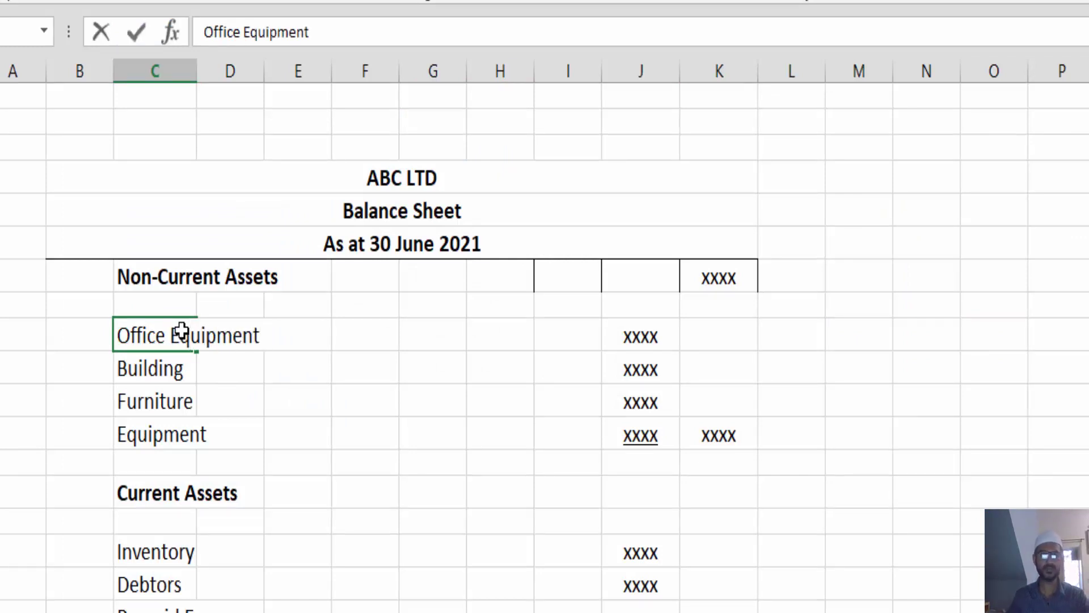
- Enter the office equipment cost of 9200 from the trial balance in column H of the Office Equipment row
{"action": "key", "text": "alt+Tab"}
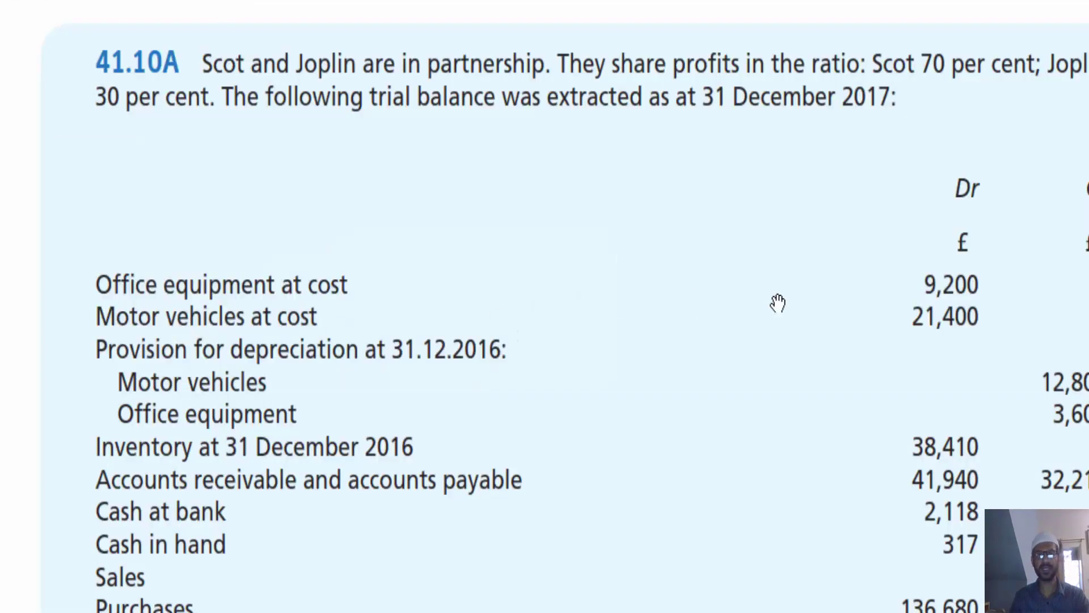
{"action": "key", "text": "alt+Tab"}
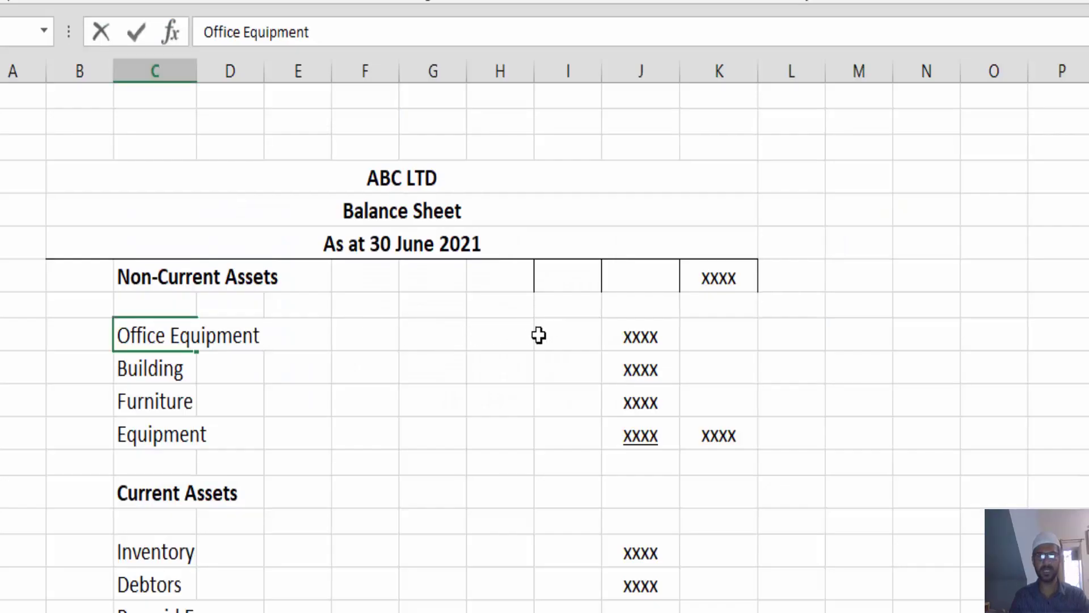
{"action": "left_click", "coordinate": [502, 336]}
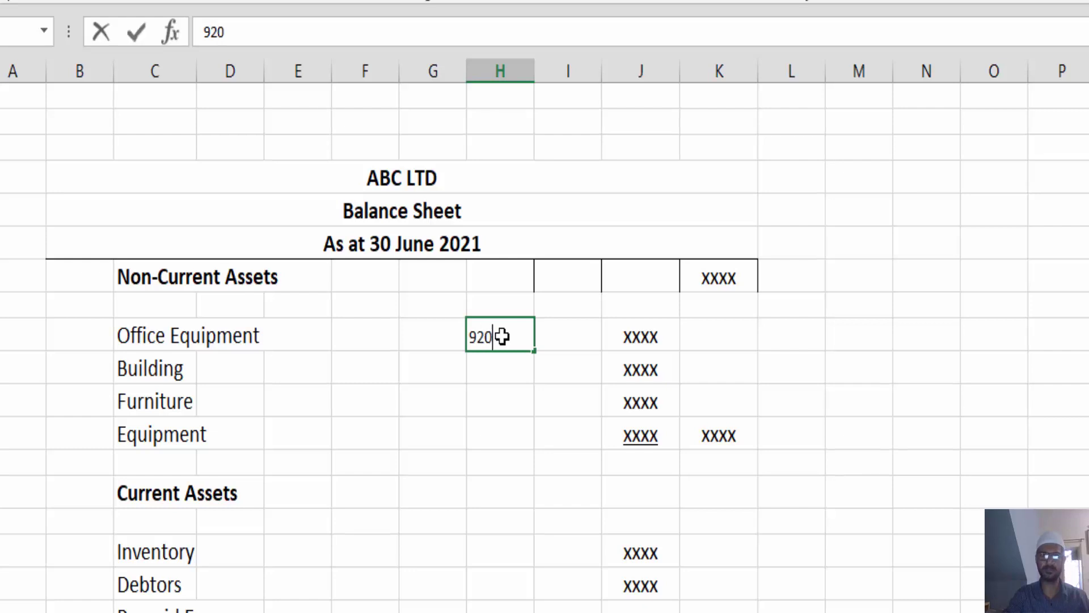
{"action": "key", "text": "Return"}
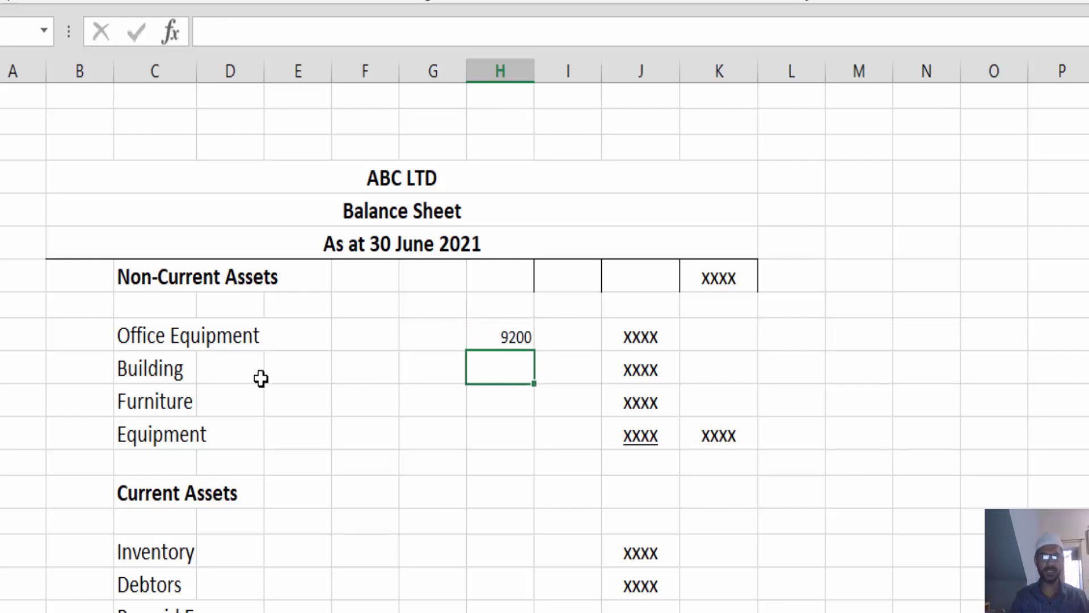
- Replace the Building label with "Less: Provision for Dep (3600+1840)", taking the amounts from the trial balance and the depreciation expense on office equipment
{"action": "left_click", "coordinate": [159, 375]}
{"action": "type", "text": "Les"}
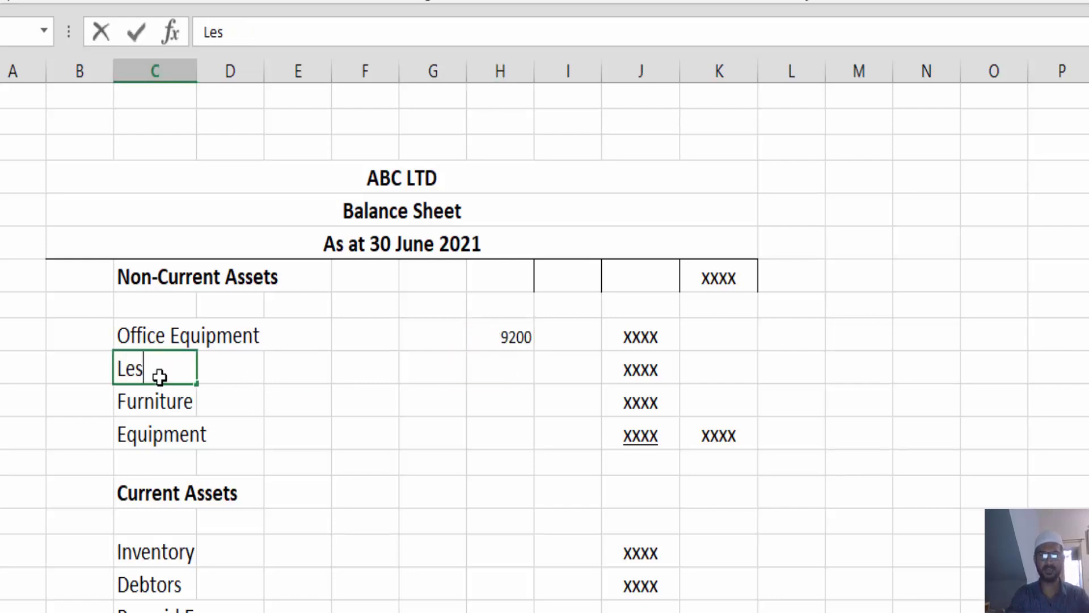
{"action": "type", "text": "s: P"}
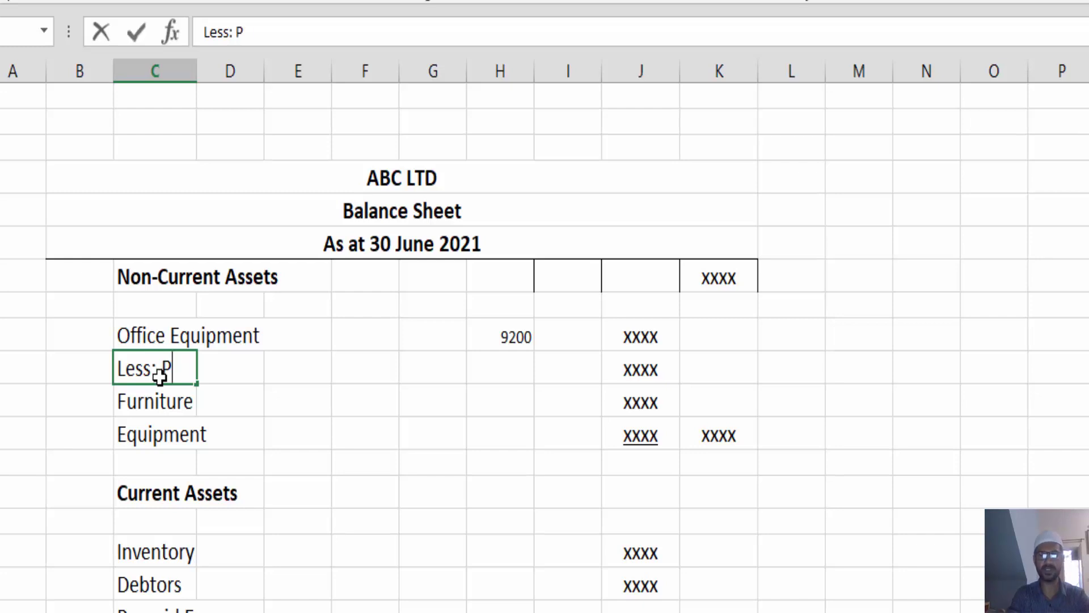
{"action": "type", "text": "Rovi"}
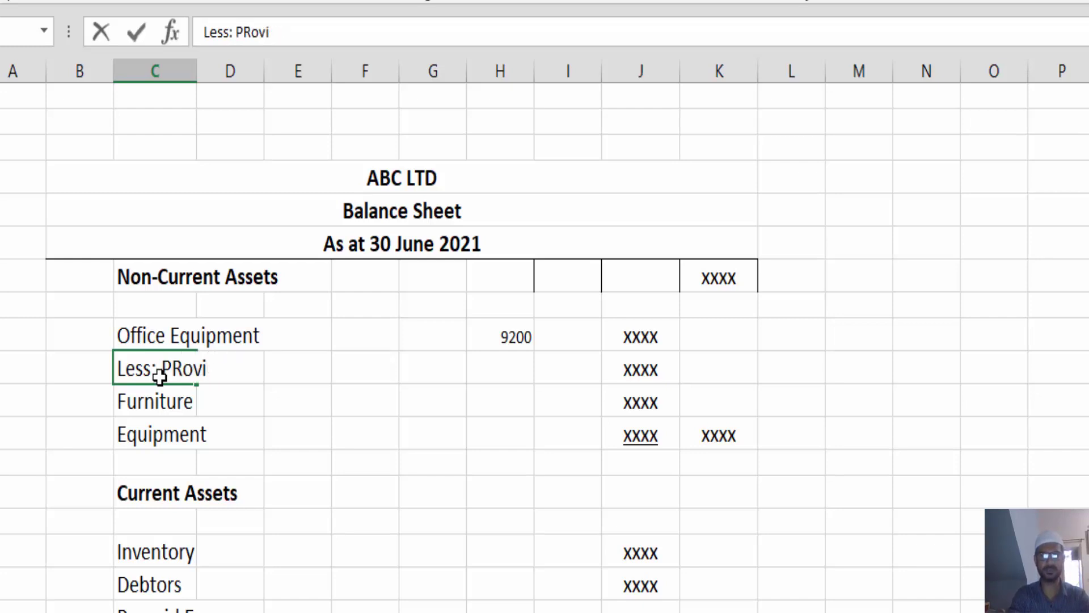
{"action": "type", "text": "sonsion offor Dep"}
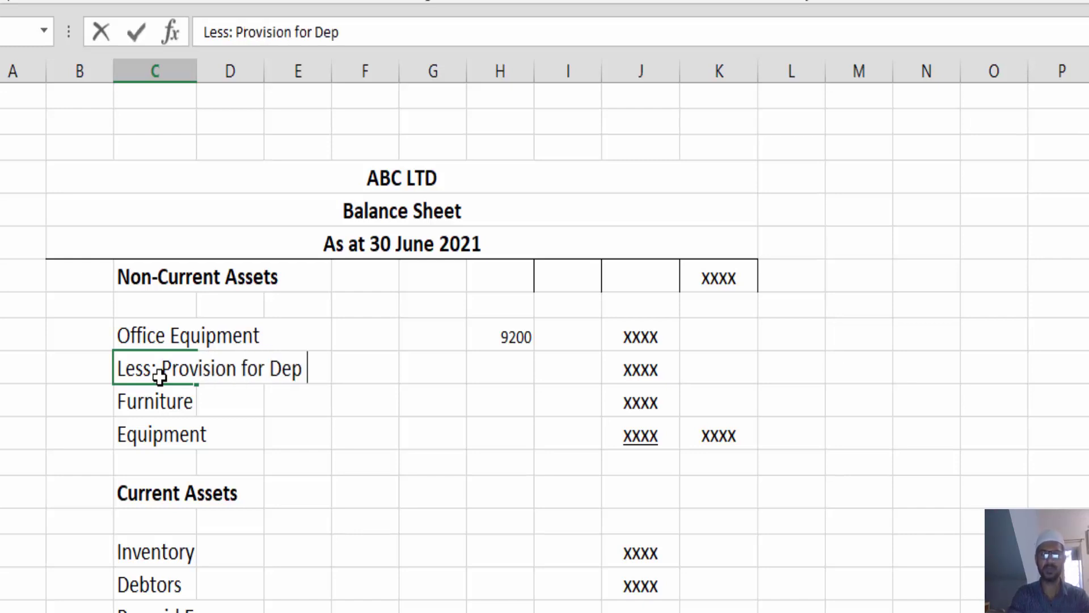
{"action": "type", "text": " ("}
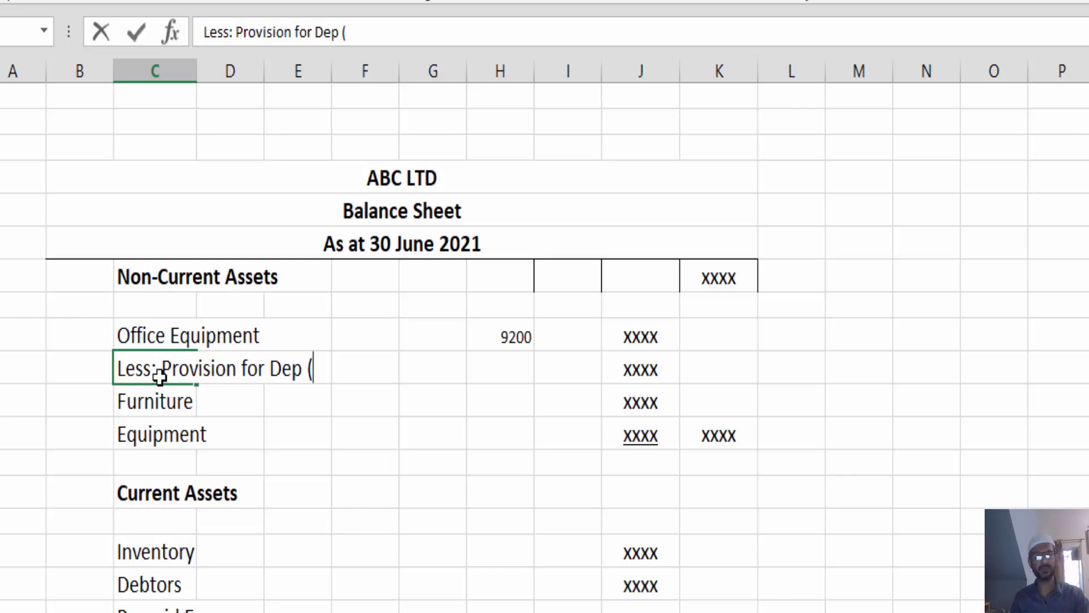
{"action": "key", "text": "alt+Tab"}
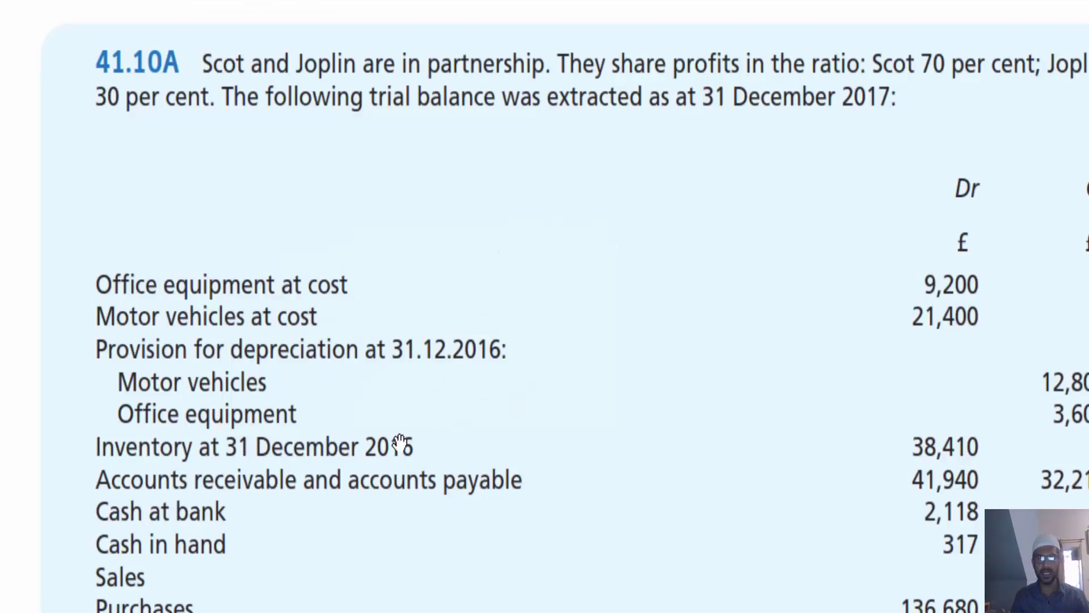
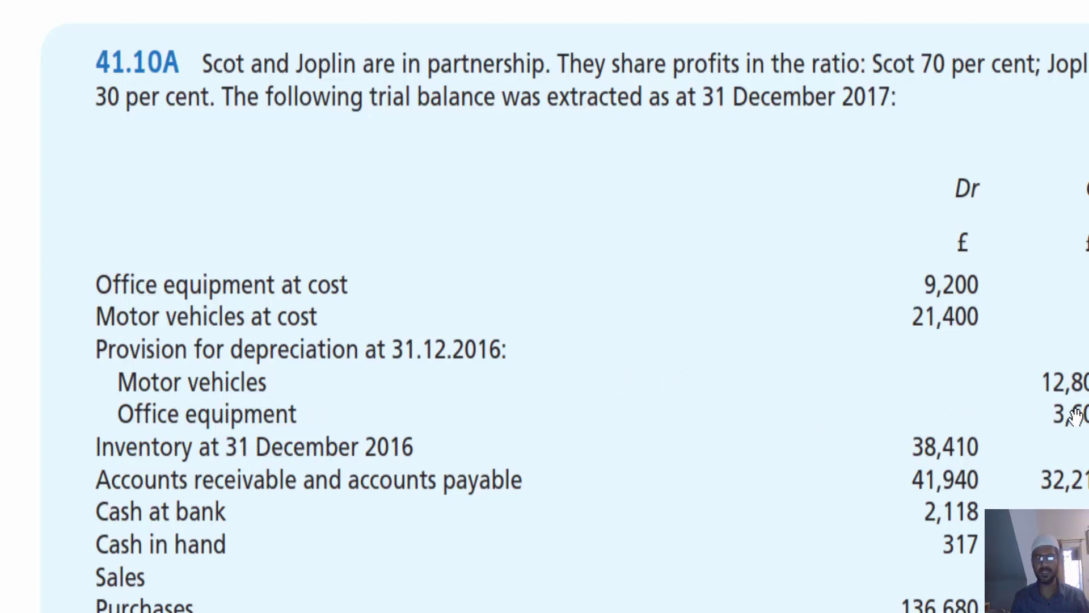
{"action": "key", "text": "alt+Tab"}
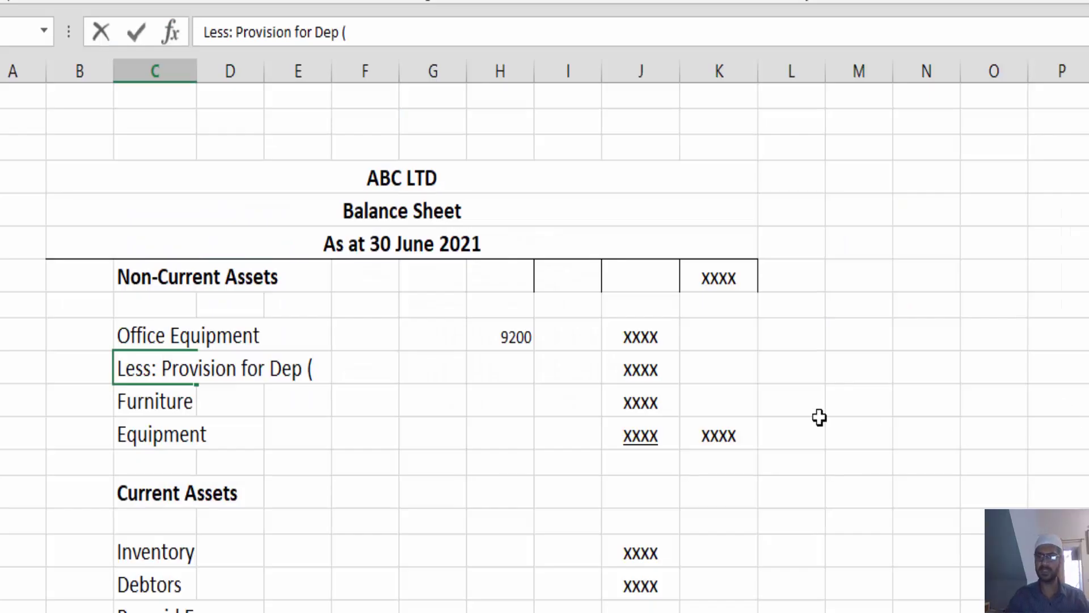
{"action": "type", "text": "3600+"}
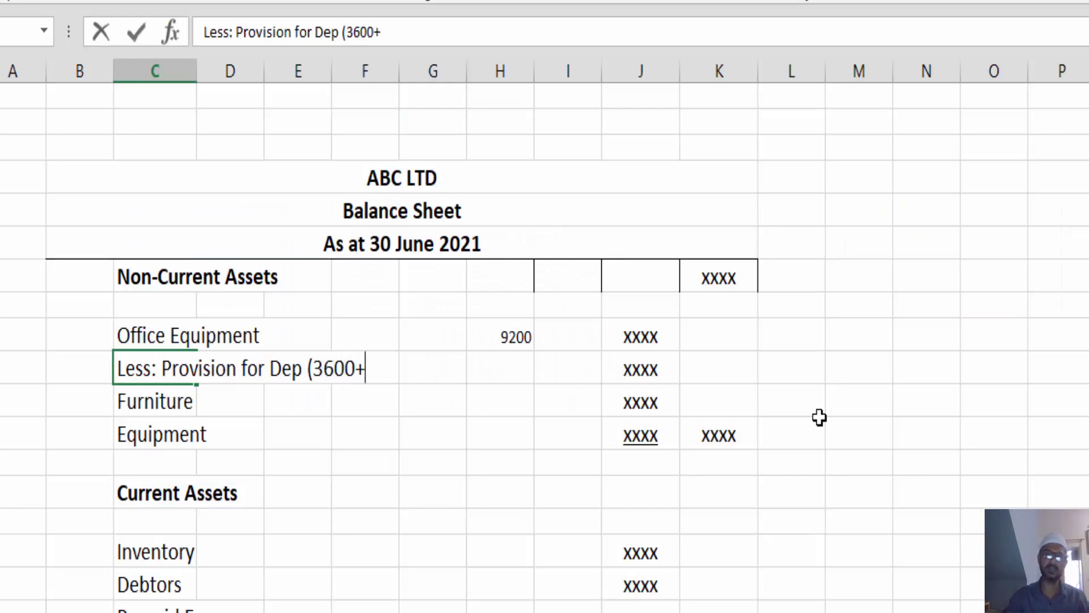
{"action": "scroll", "coordinate": [552, 353], "scroll_direction": "up", "scroll_amount": 5}
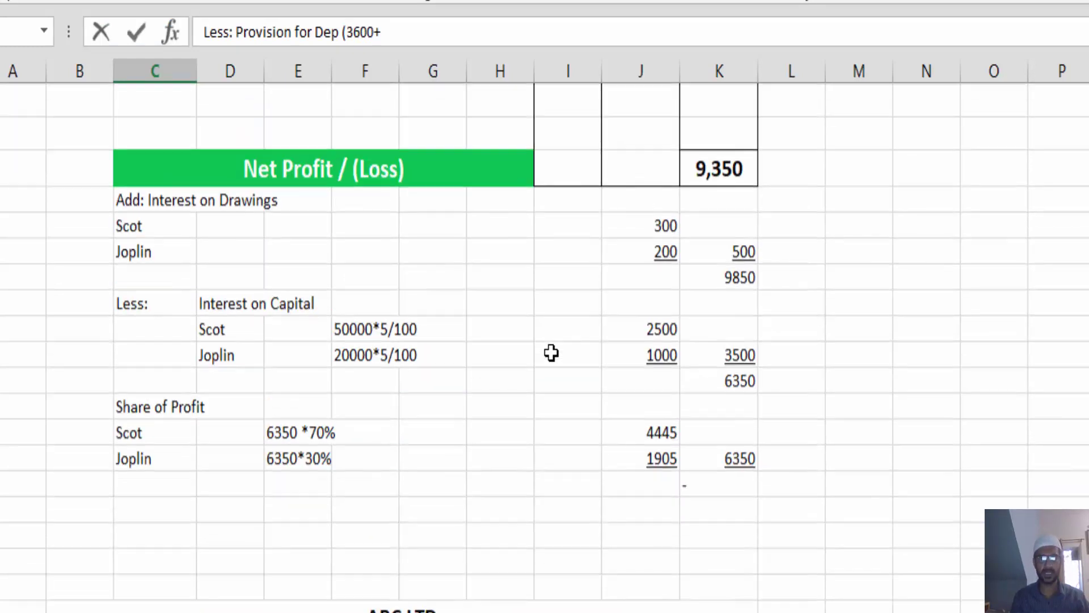
{"action": "scroll", "coordinate": [552, 353], "scroll_direction": "up", "scroll_amount": 5}
{"action": "scroll", "coordinate": [551, 352], "scroll_direction": "down", "scroll_amount": 1}
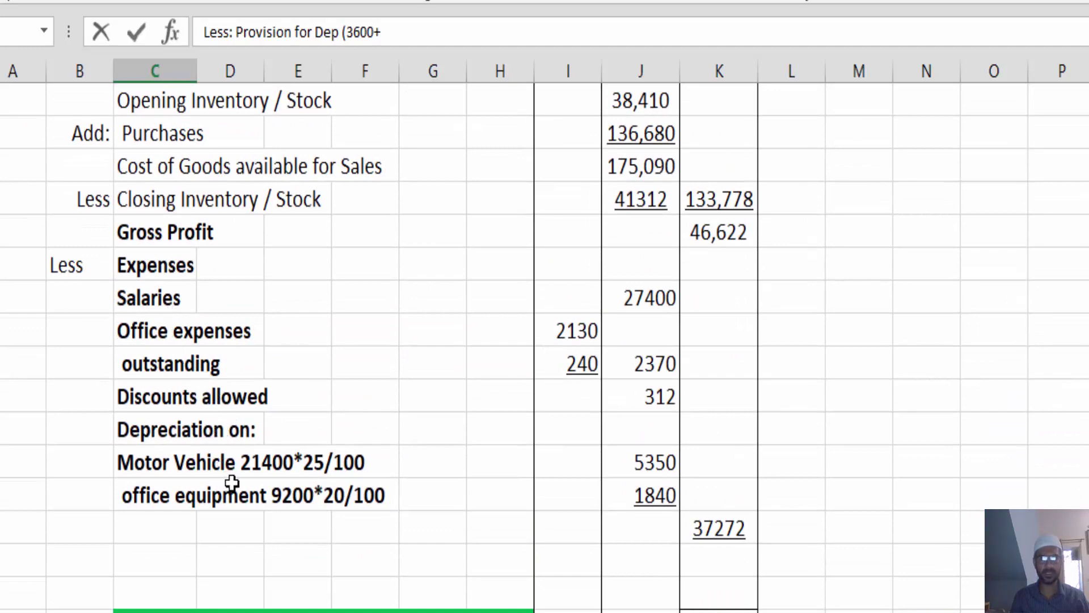
{"action": "scroll", "coordinate": [672, 510], "scroll_direction": "down", "scroll_amount": 5}
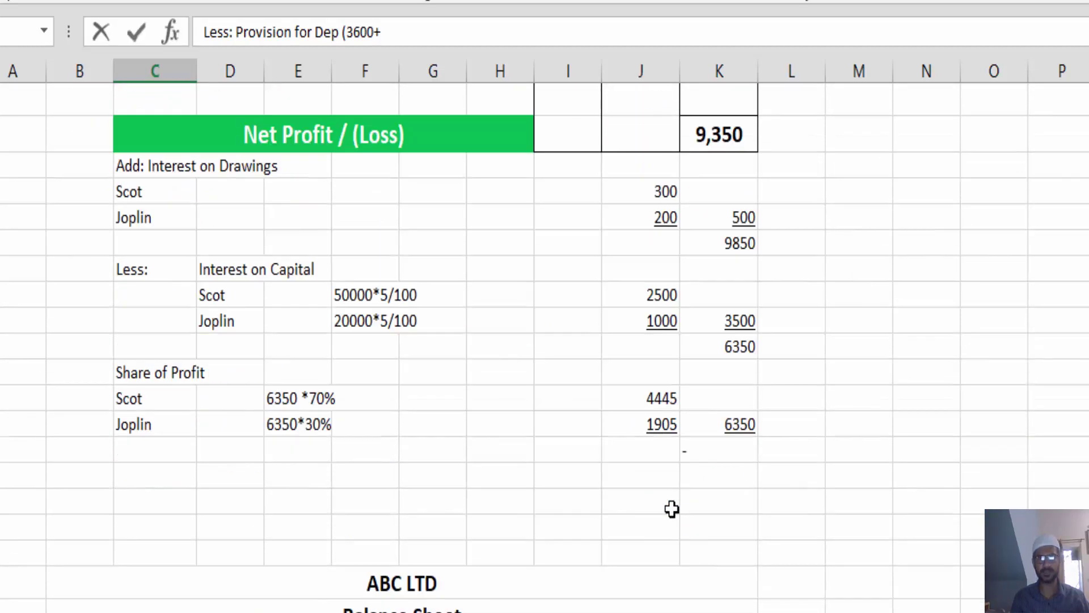
{"action": "scroll", "coordinate": [671, 509], "scroll_direction": "down", "scroll_amount": 5}
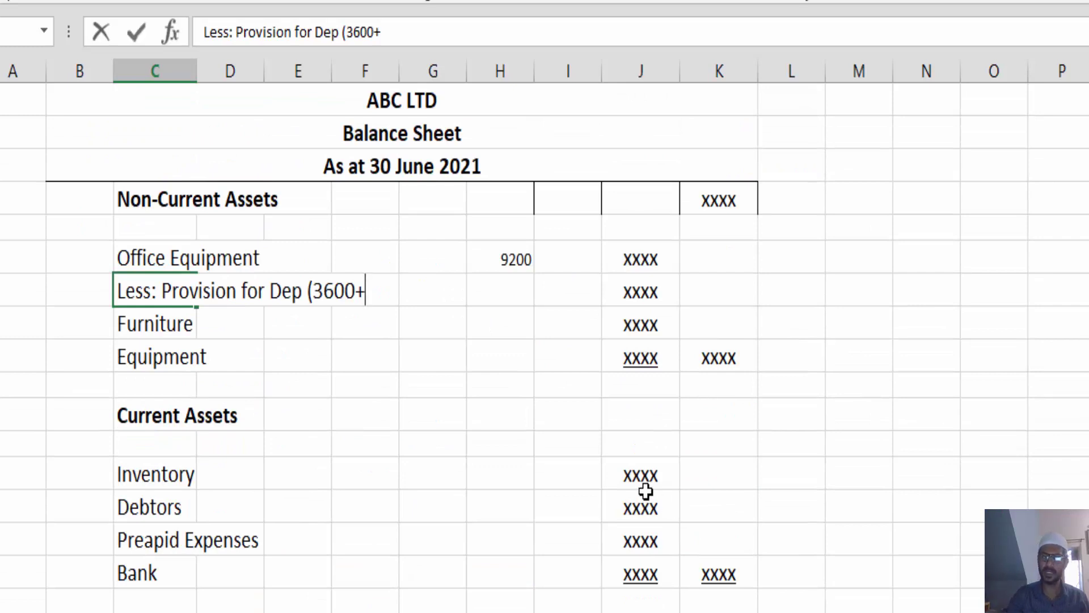
{"action": "type", "text": "1840"}
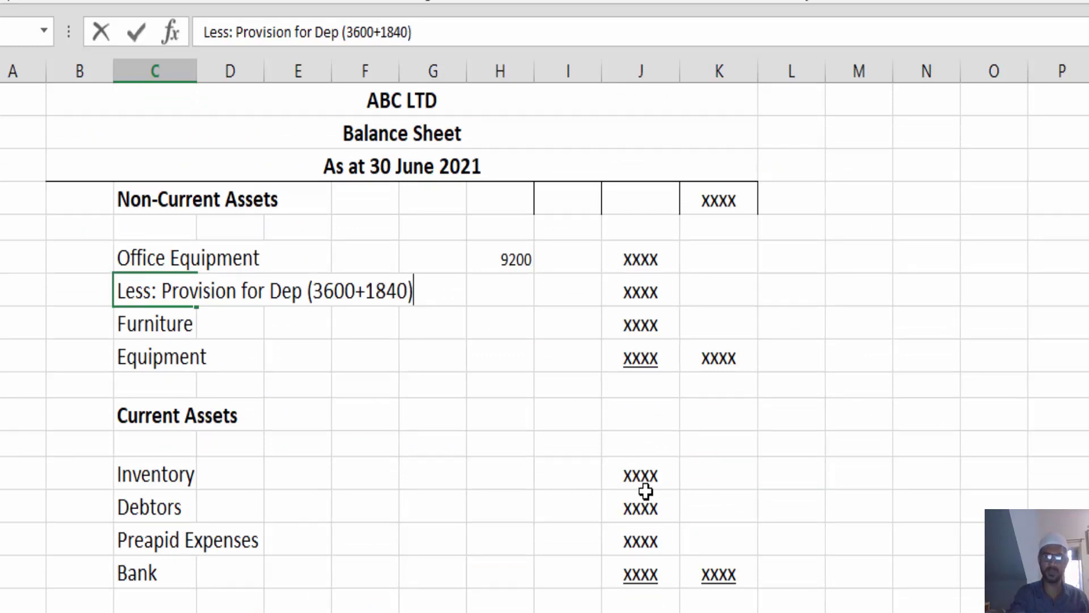
{"action": "key", "text": "Return"}
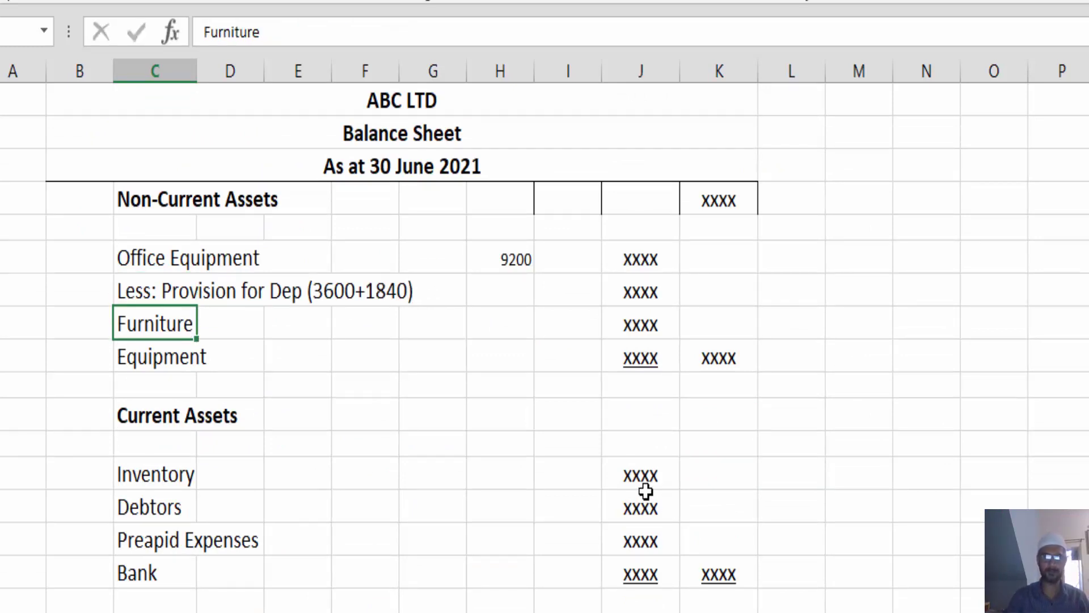
- Calculate the office equipment provision with =3600+1840 in column H and underline the amount
{"action": "left_click", "coordinate": [500, 292]}
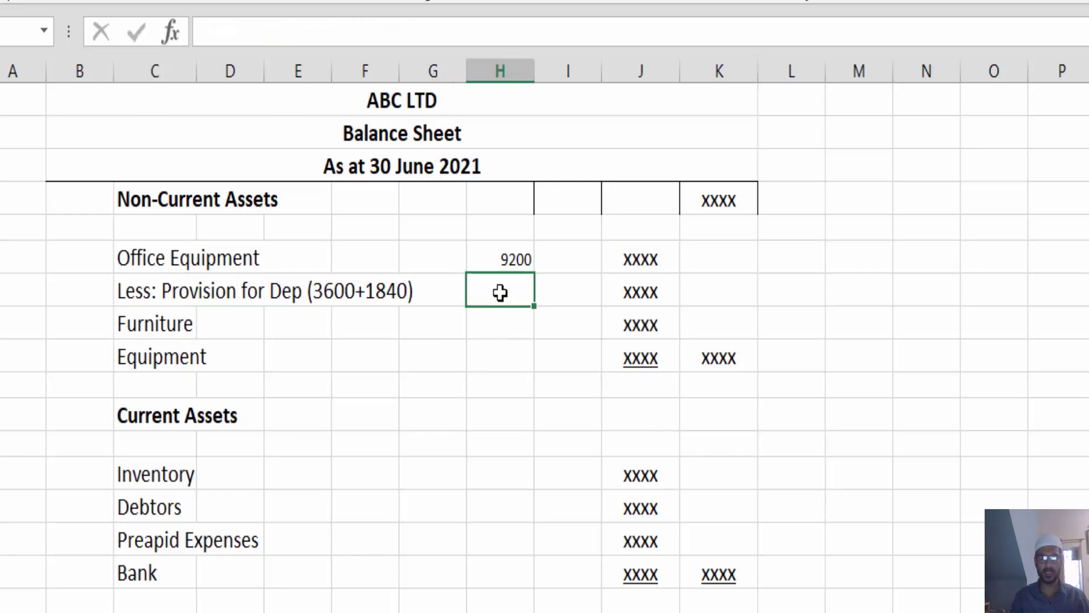
{"action": "type", "text": "=3600"}
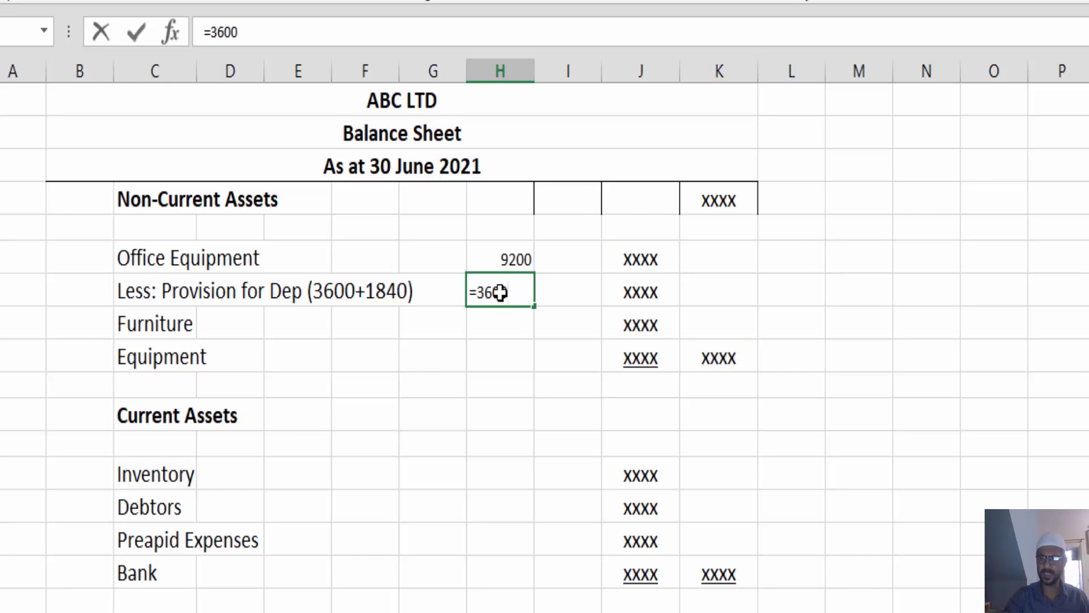
{"action": "type", "text": "+1840"}
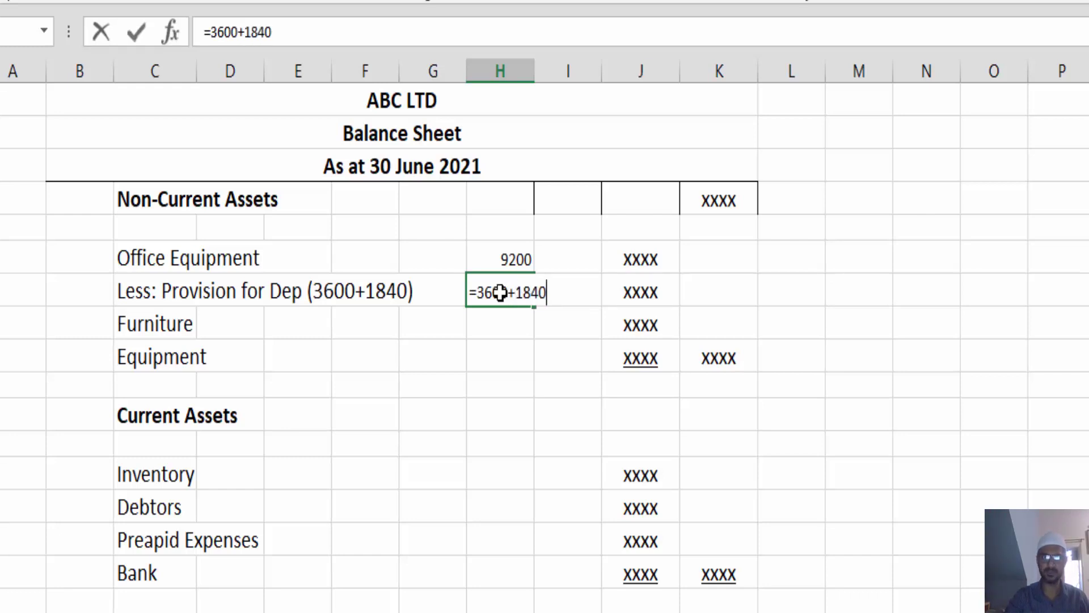
{"action": "key", "text": "Return"}
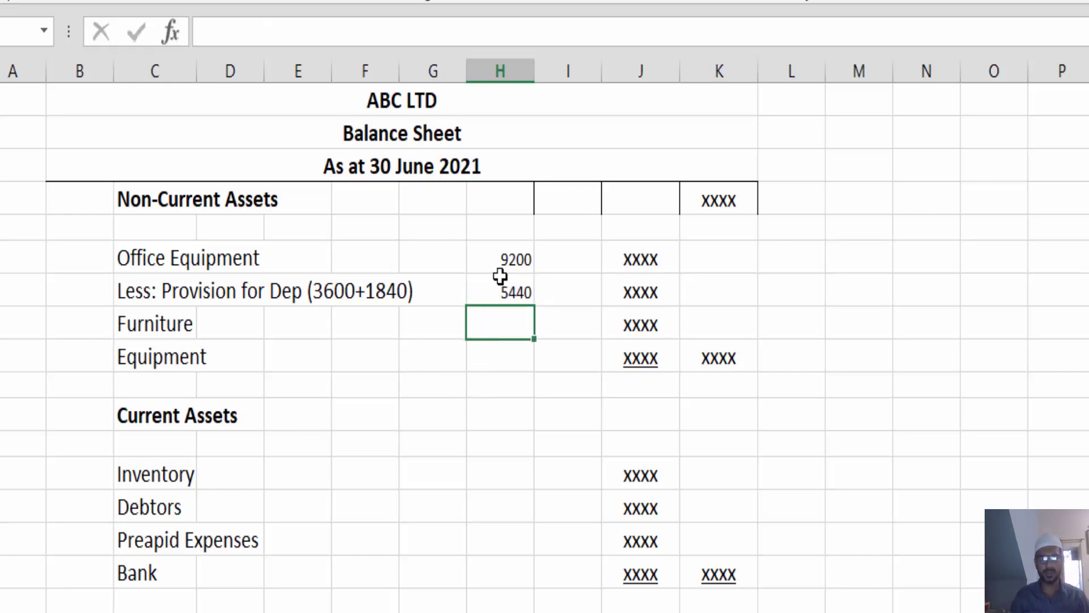
{"action": "left_click", "coordinate": [500, 276]}
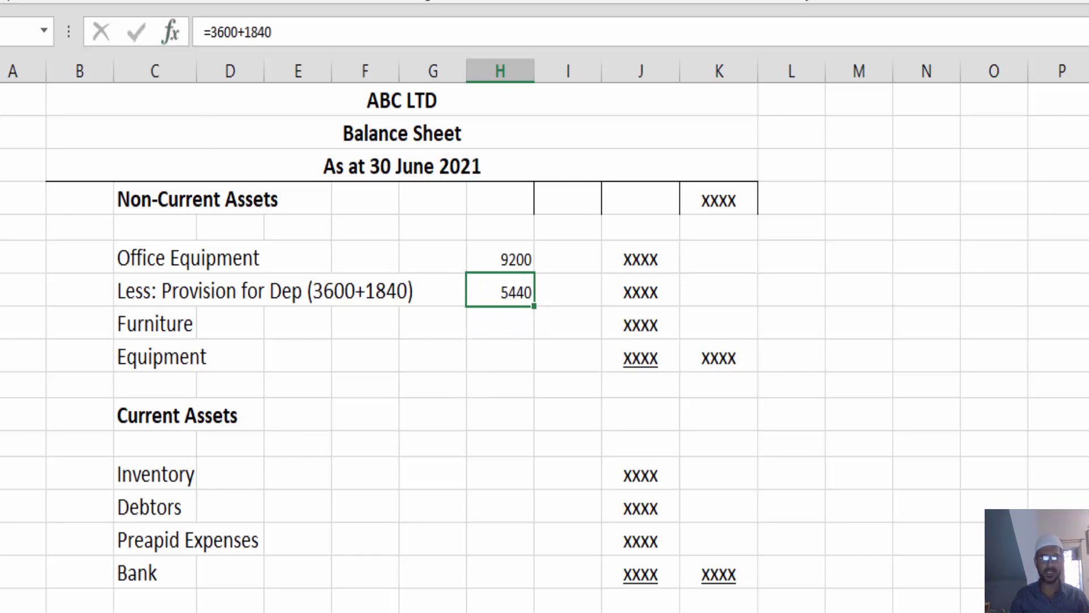
- Clear the non-current asset placeholders in column J and calculate office equipment's net book value there as cost minus provision, =H47-H48
{"action": "left_click_drag", "start_coordinate": [649, 258], "coordinate": [640, 358]}
{"action": "key", "text": "Delete"}
{"action": "left_click", "coordinate": [641, 292]}
{"action": "type", "text": "="}
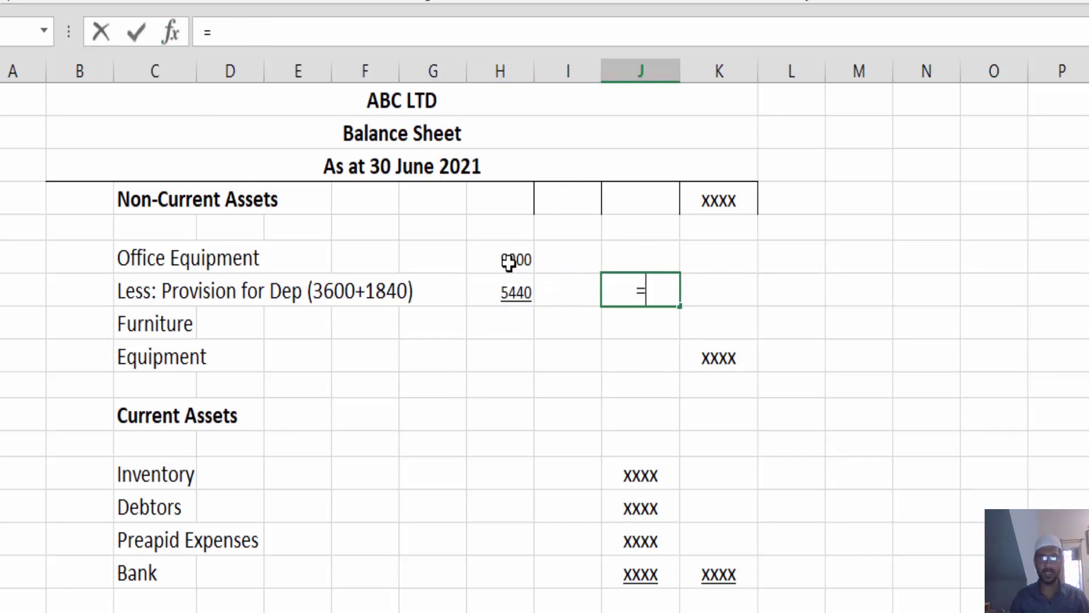
{"action": "left_click", "coordinate": [508, 259]}
{"action": "type", "text": "-"}
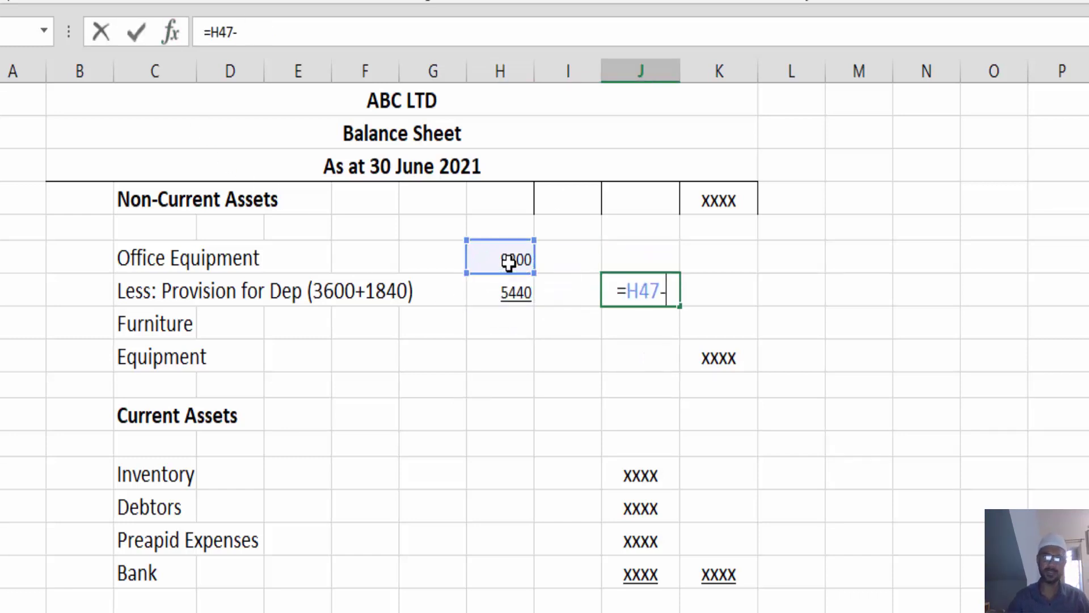
{"action": "left_click", "coordinate": [527, 294]}
{"action": "key", "text": "Return"}
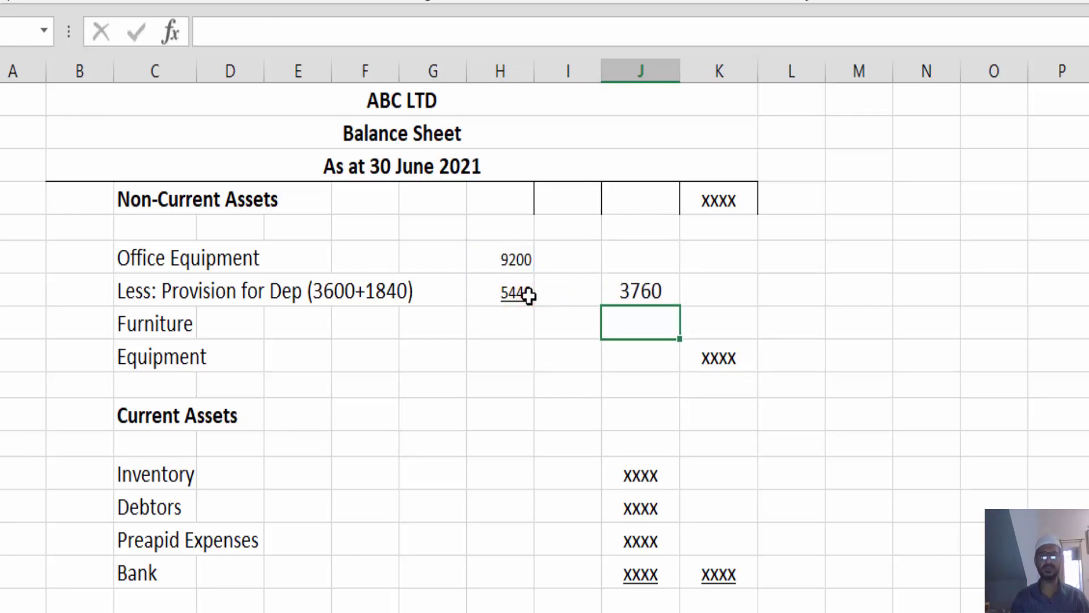
- Clear the Furniture and Equipment labels and paste "Motor vehicles at cost" from the trial balance below the office equipment provision line
{"action": "left_click_drag", "start_coordinate": [175, 326], "coordinate": [172, 370]}
{"action": "key", "text": "Delete"}
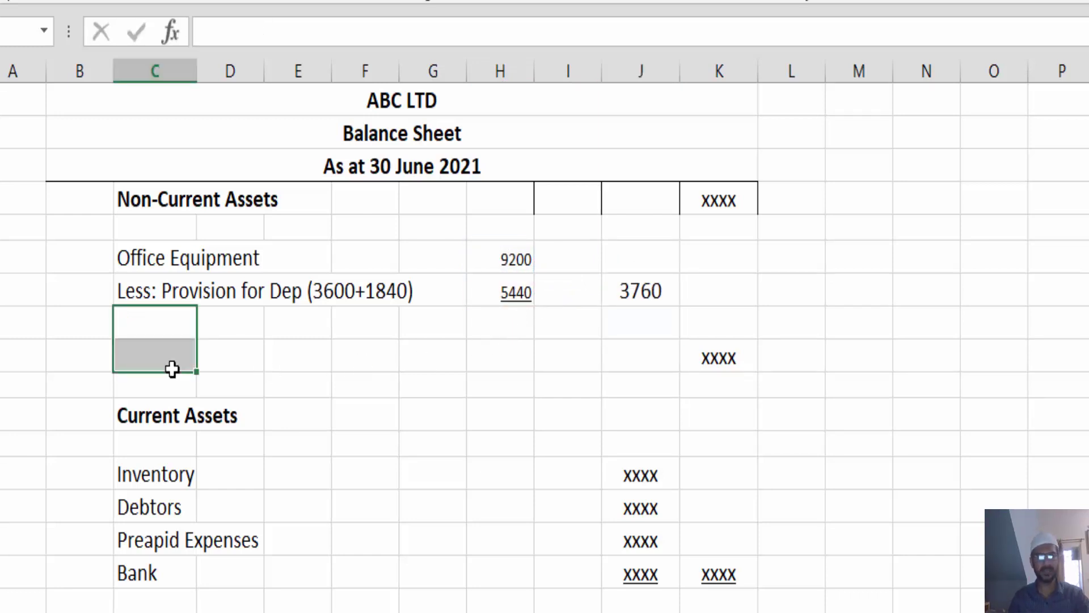
{"action": "key", "text": "alt+Tab"}
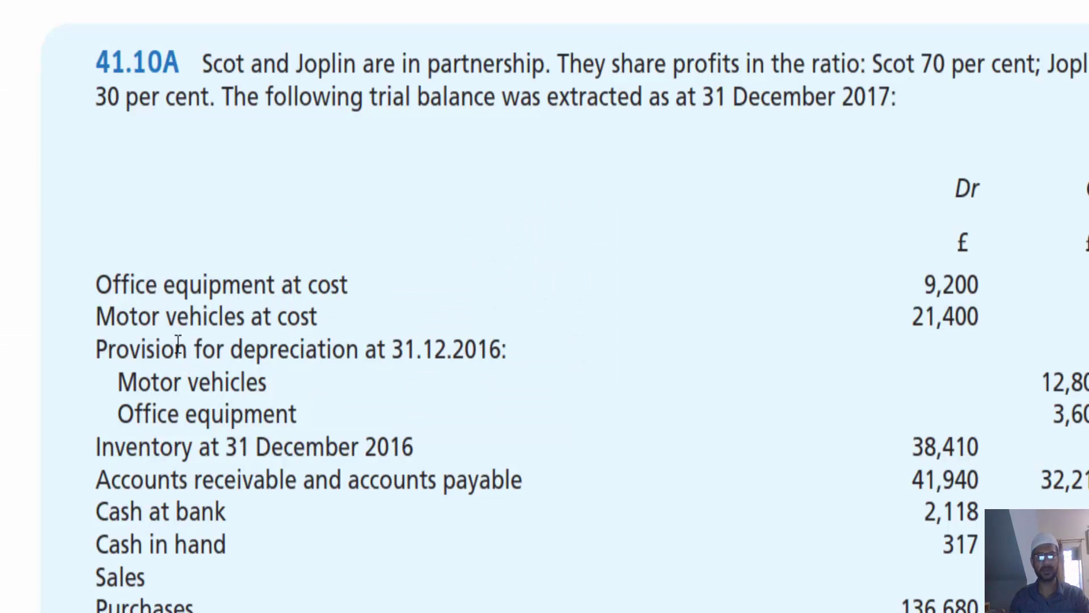
{"action": "left_click_drag", "start_coordinate": [91, 315], "coordinate": [328, 311]}
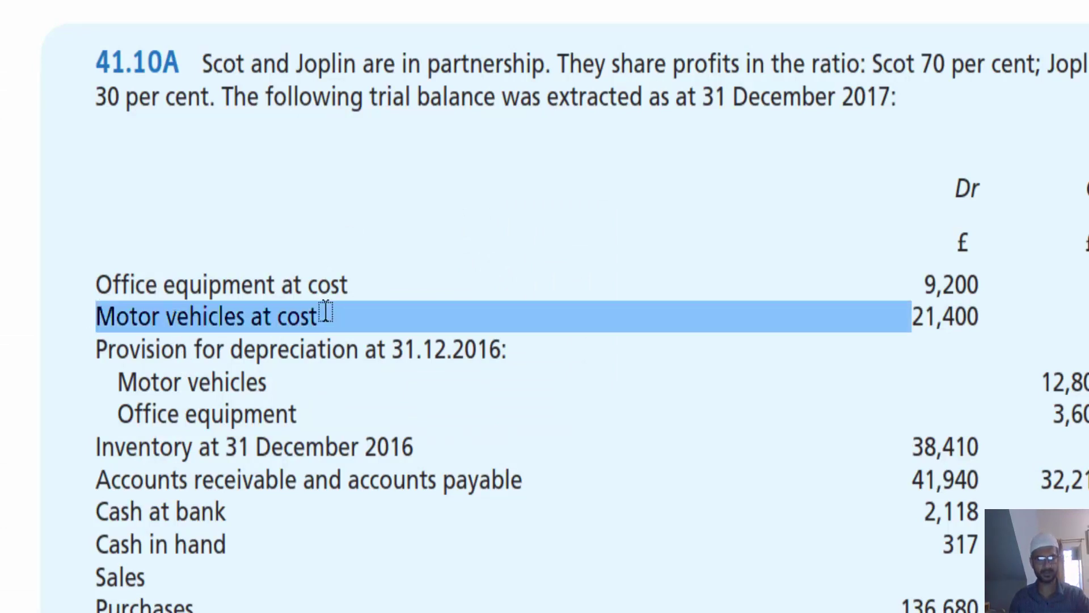
{"action": "key", "text": "alt+Tab"}
{"action": "left_click", "coordinate": [187, 322]}
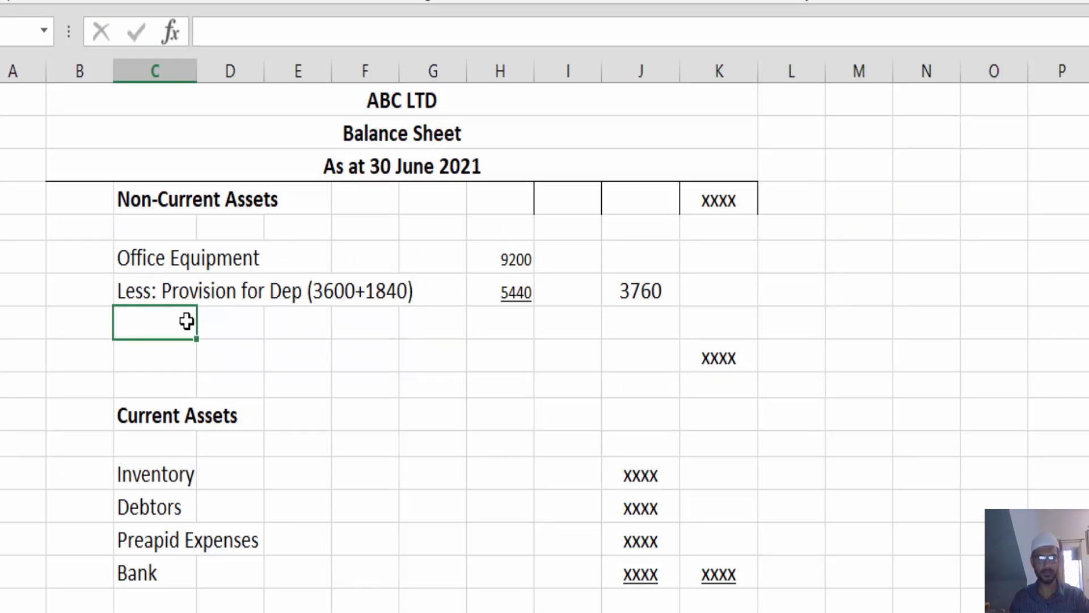
{"action": "key", "text": "ctrl+v"}
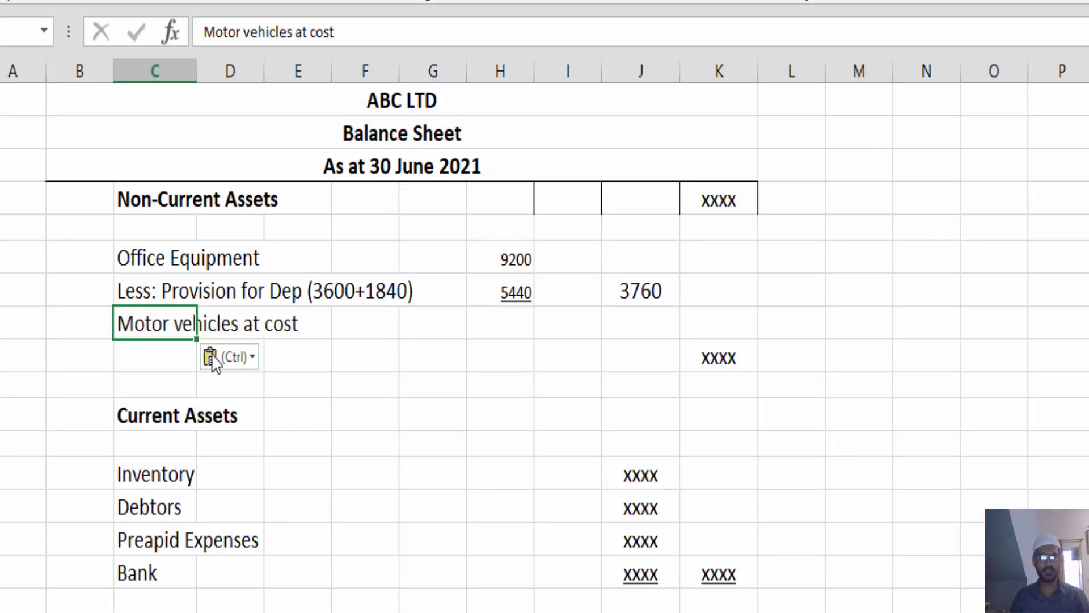
- Copy the "Less: Provision for Dep (3600+1840)" label into the row below Motor vehicles at cost
{"action": "left_click", "coordinate": [142, 297]}
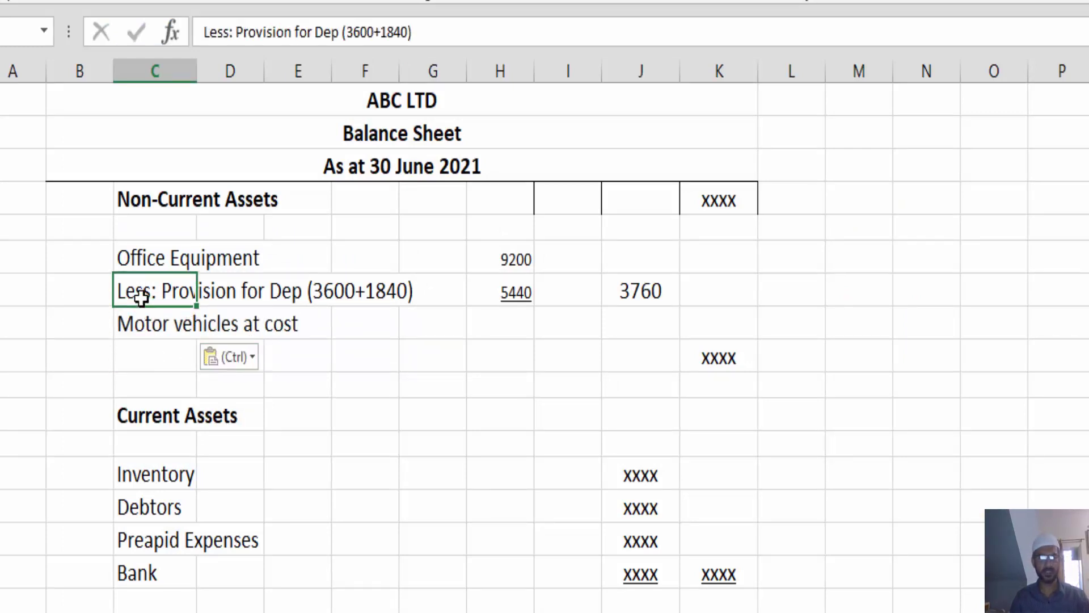
{"action": "key", "text": "ctrl+c"}
{"action": "left_click", "coordinate": [146, 344]}
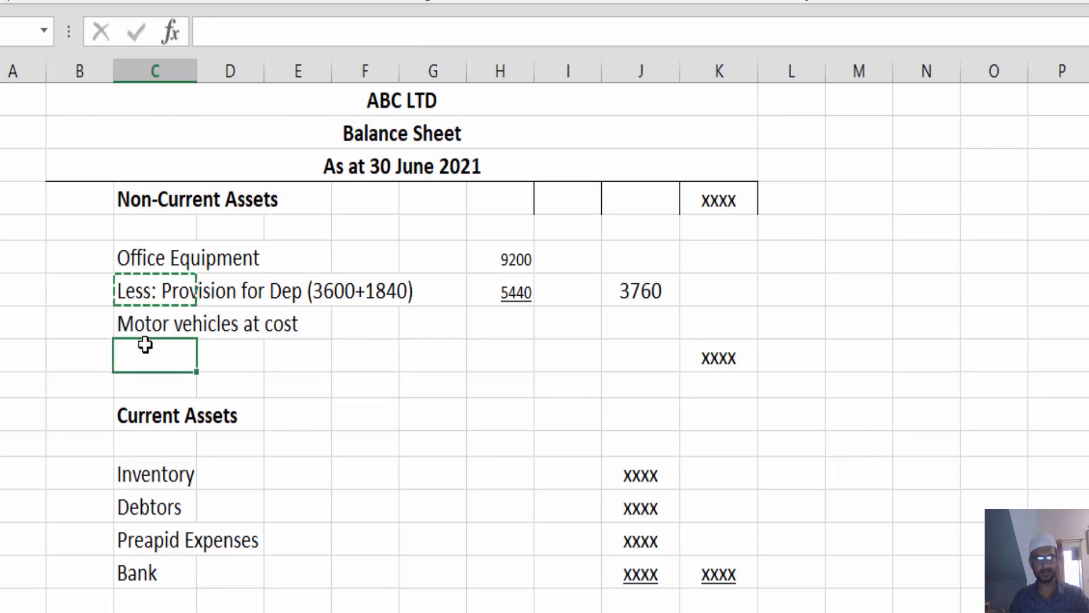
{"action": "key", "text": "ctrl+v"}
{"action": "key", "text": "Right"}
{"action": "key", "text": "Right"}
{"action": "key", "text": "Right"}
{"action": "key", "text": "Right"}
{"action": "key", "text": "Right"}
{"action": "key", "text": "Right"}
{"action": "key", "text": "Right"}
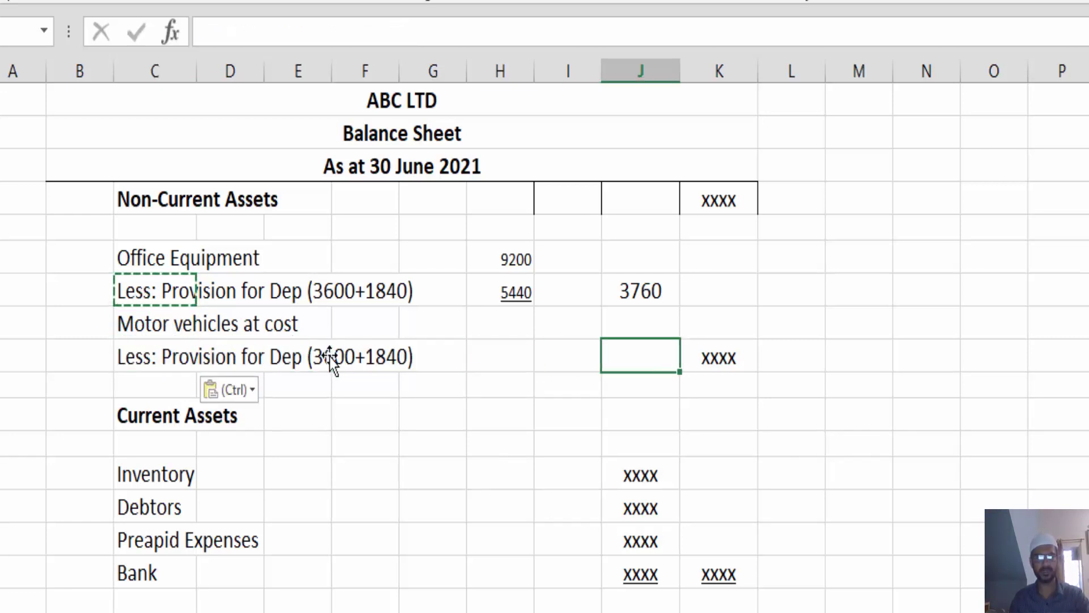
- Change the copied label below Motor vehicles at cost to "Less: Provision for Dep (12800+5350)", checking the figures against the trial balance and expenses
{"action": "left_click", "coordinate": [181, 363]}
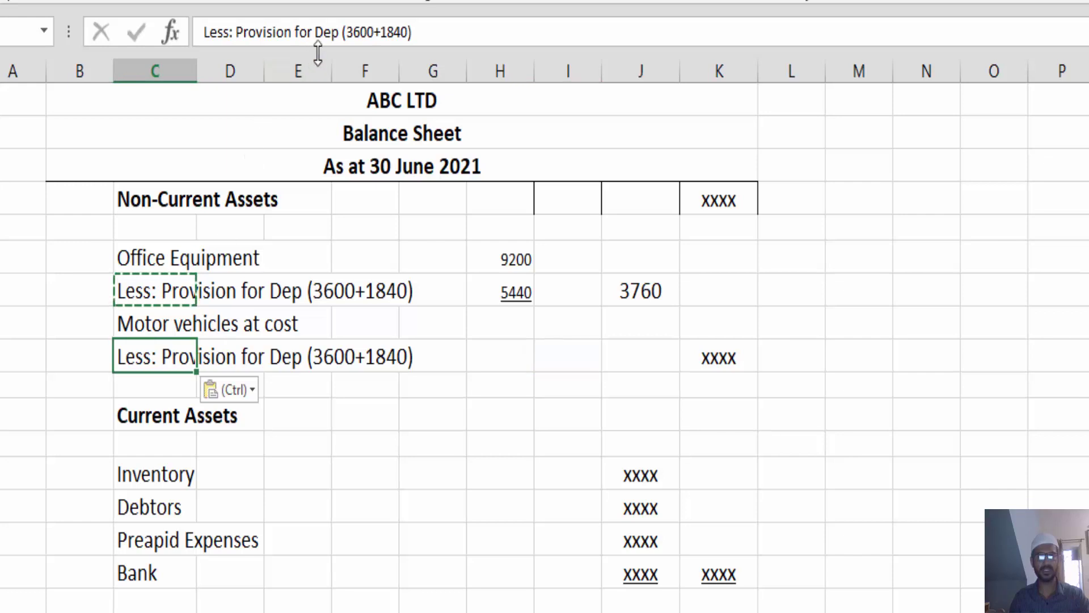
{"action": "left_click_drag", "start_coordinate": [346, 32], "coordinate": [381, 36]}
{"action": "key", "text": "alt+Tab"}
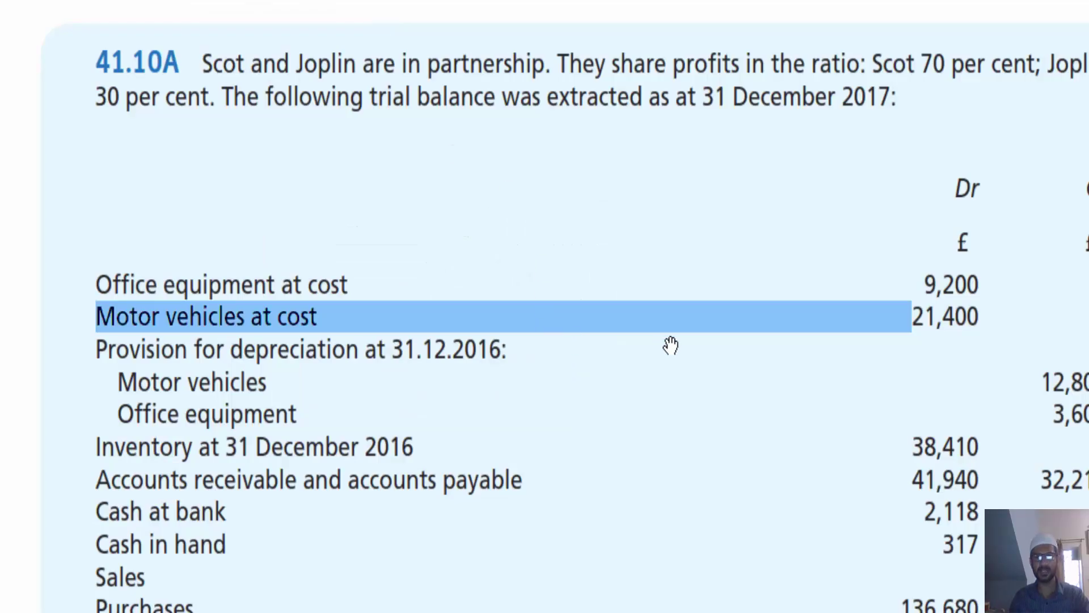
{"action": "key", "text": "alt+Tab"}
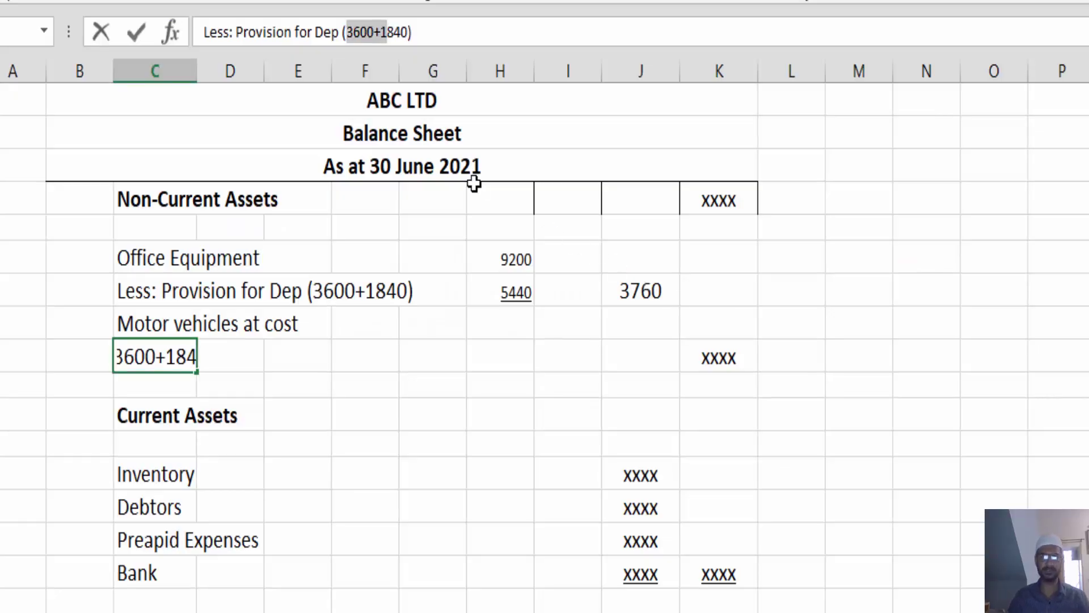
{"action": "type", "text": "12800"}
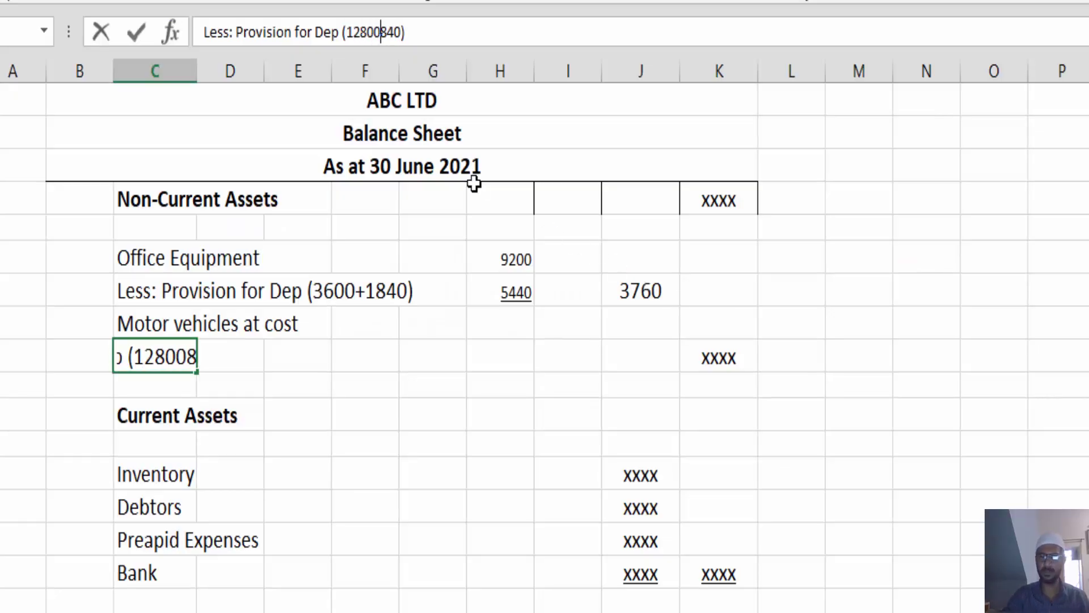
{"action": "type", "text": "+"}
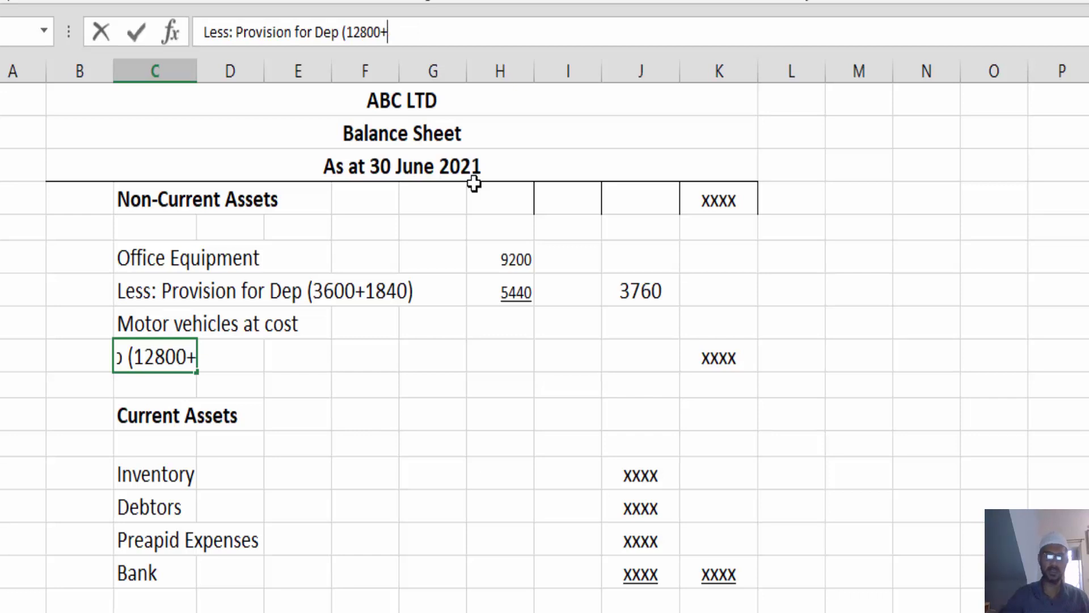
{"action": "scroll", "coordinate": [525, 340], "scroll_direction": "up", "scroll_amount": 6}
{"action": "scroll", "coordinate": [527, 354], "scroll_direction": "up", "scroll_amount": 3}
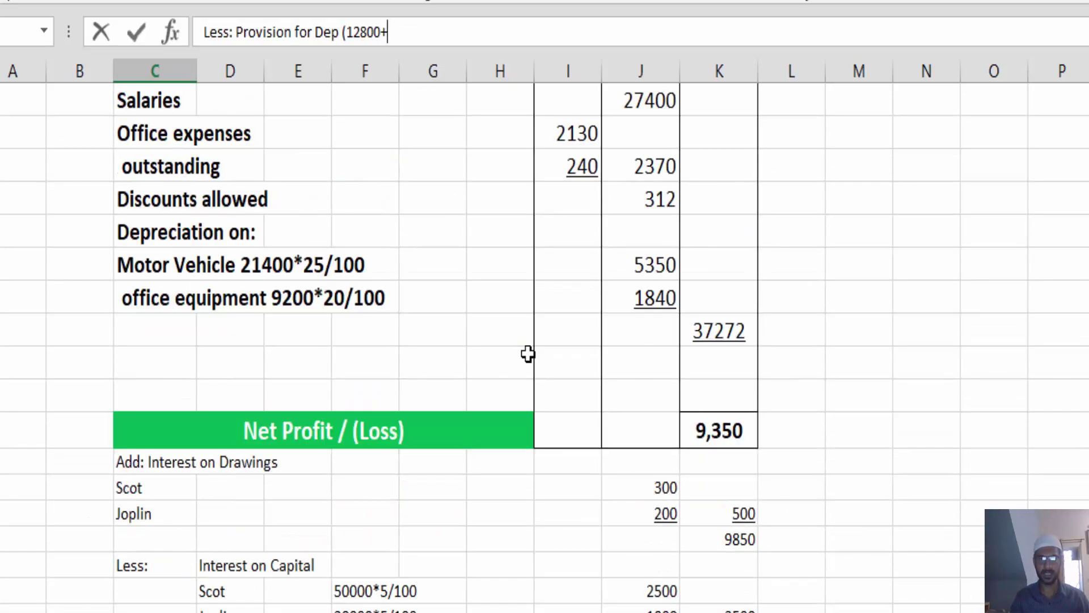
{"action": "scroll", "coordinate": [528, 354], "scroll_direction": "up", "scroll_amount": 2}
{"action": "scroll", "coordinate": [528, 354], "scroll_direction": "down", "scroll_amount": 1}
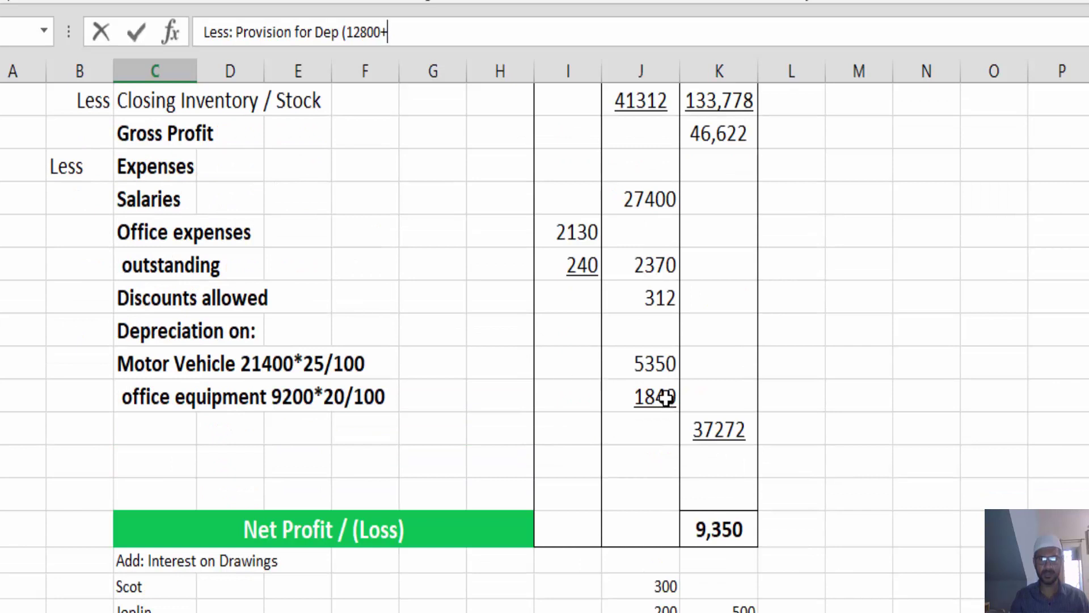
{"action": "scroll", "coordinate": [656, 367], "scroll_direction": "down", "scroll_amount": 10}
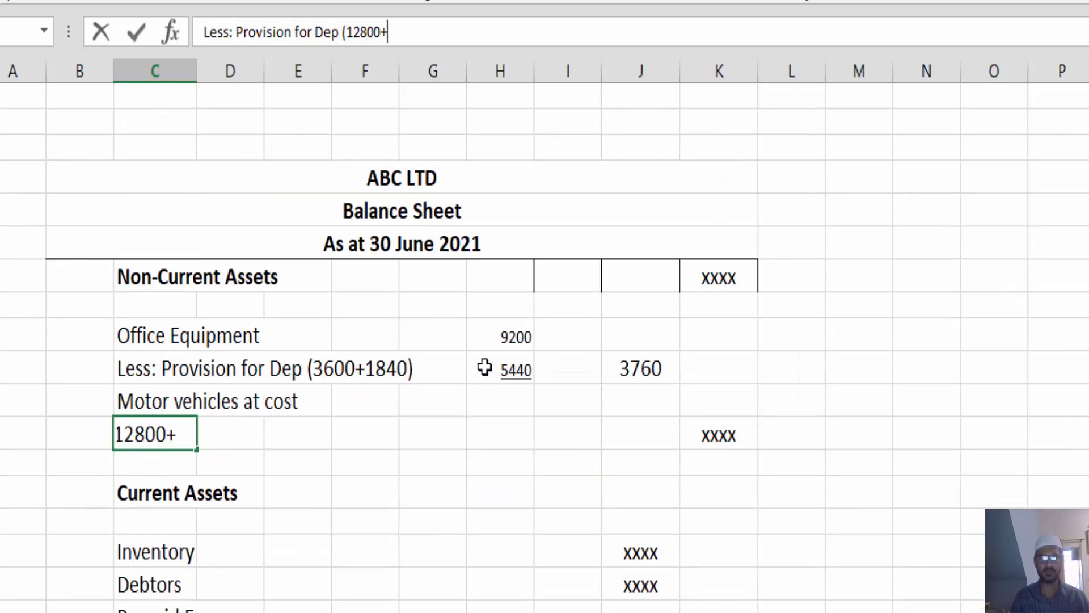
{"action": "type", "text": "5350"}
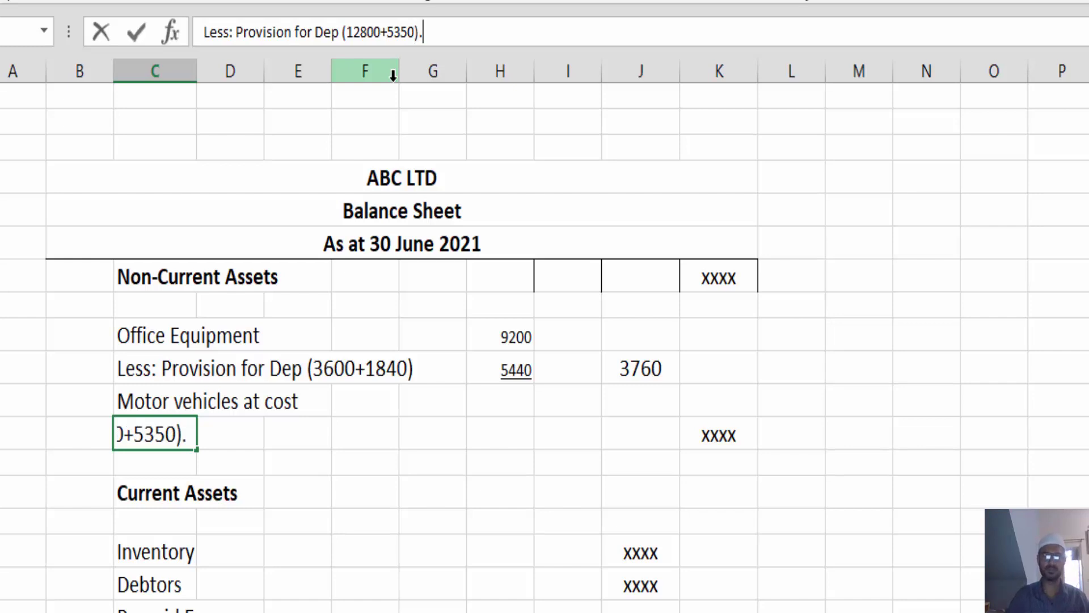
{"action": "key", "text": "Return"}
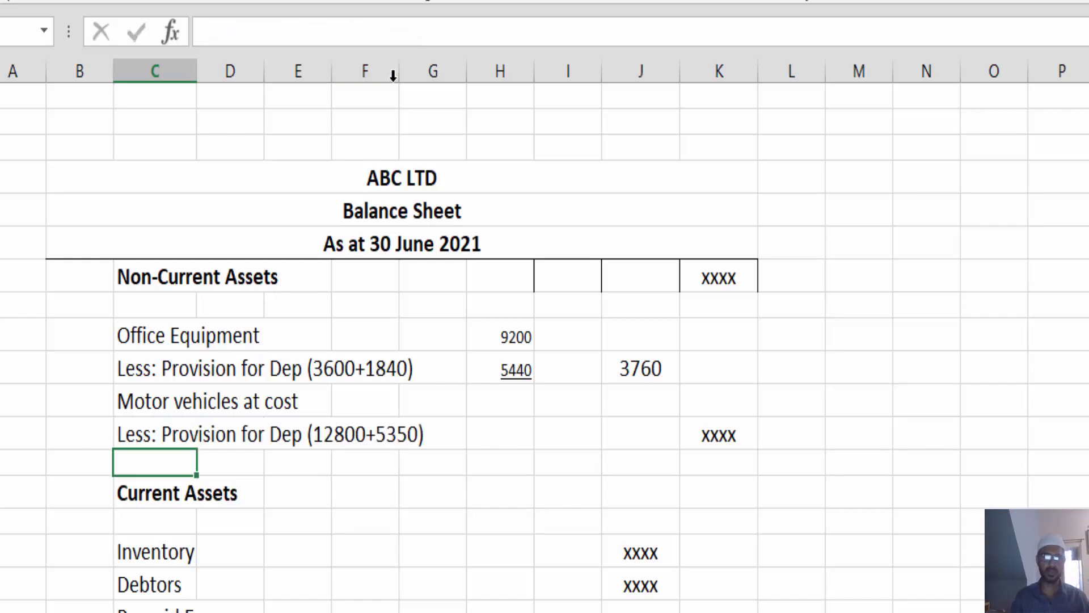
- Enter the motor vehicles cost of 21400 from the trial balance in column H of the Motor vehicles at cost row
{"action": "left_click", "coordinate": [489, 434]}
{"action": "left_click", "coordinate": [505, 388]}
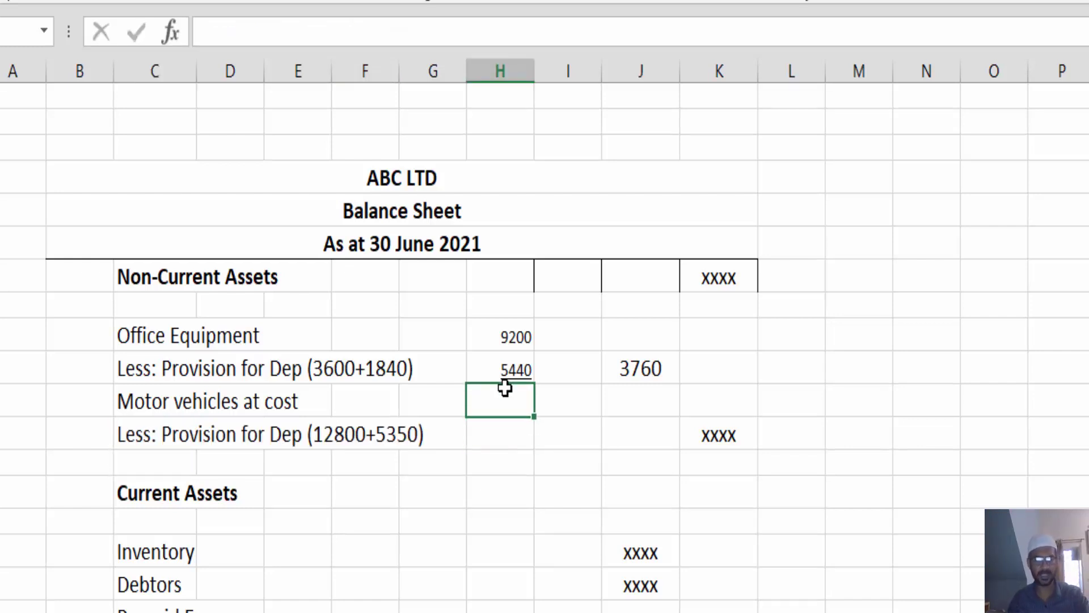
{"action": "key", "text": "alt+Tab"}
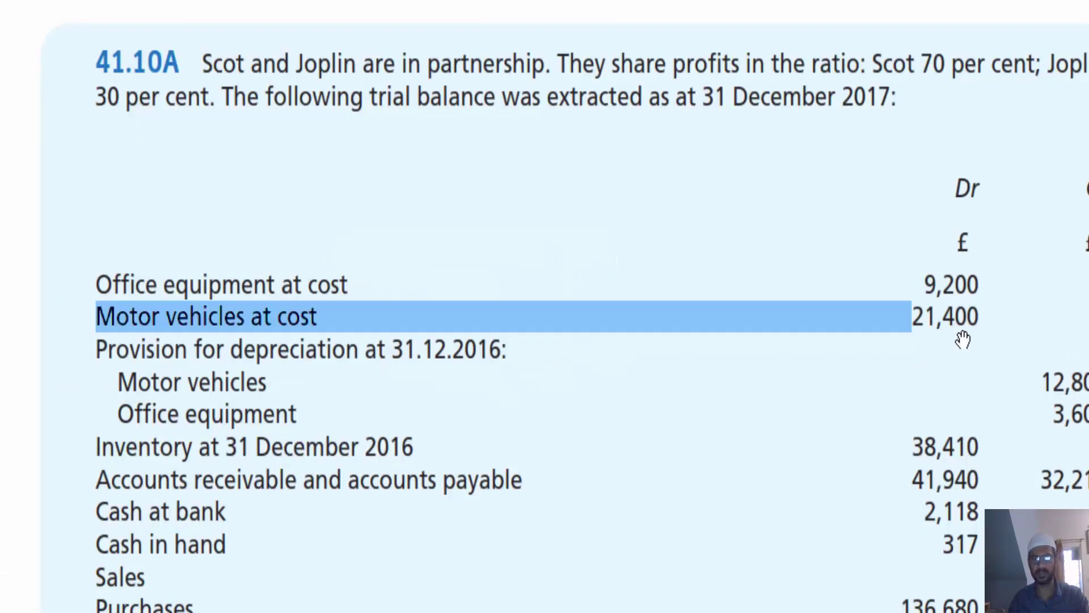
{"action": "key", "text": "alt+Tab"}
{"action": "key", "text": "F2"}
{"action": "type", "text": "214"}
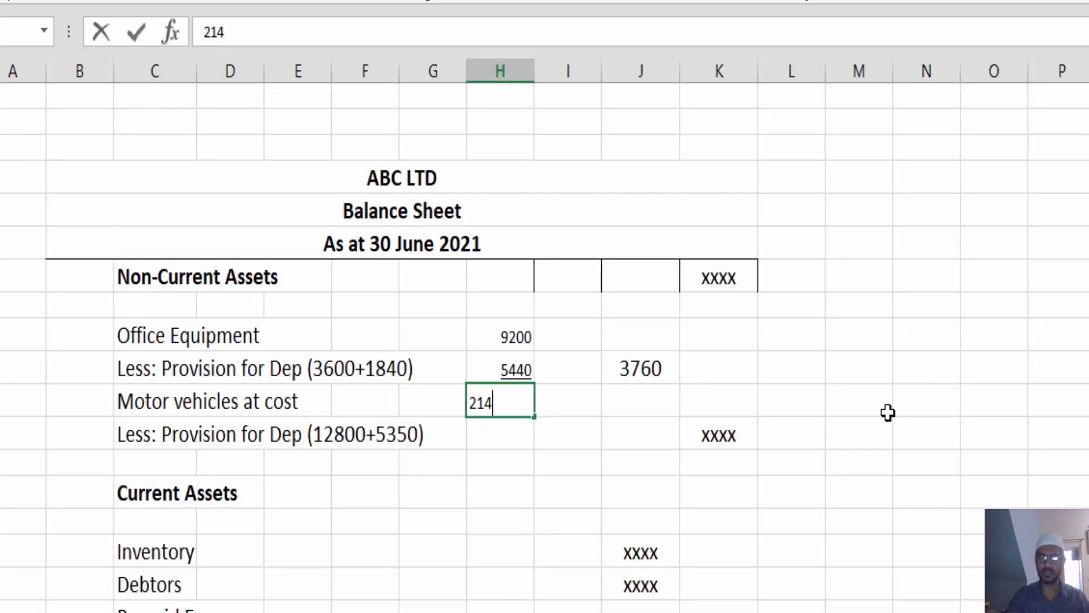
{"action": "type", "text": "000"}
{"action": "key", "text": "Return"}
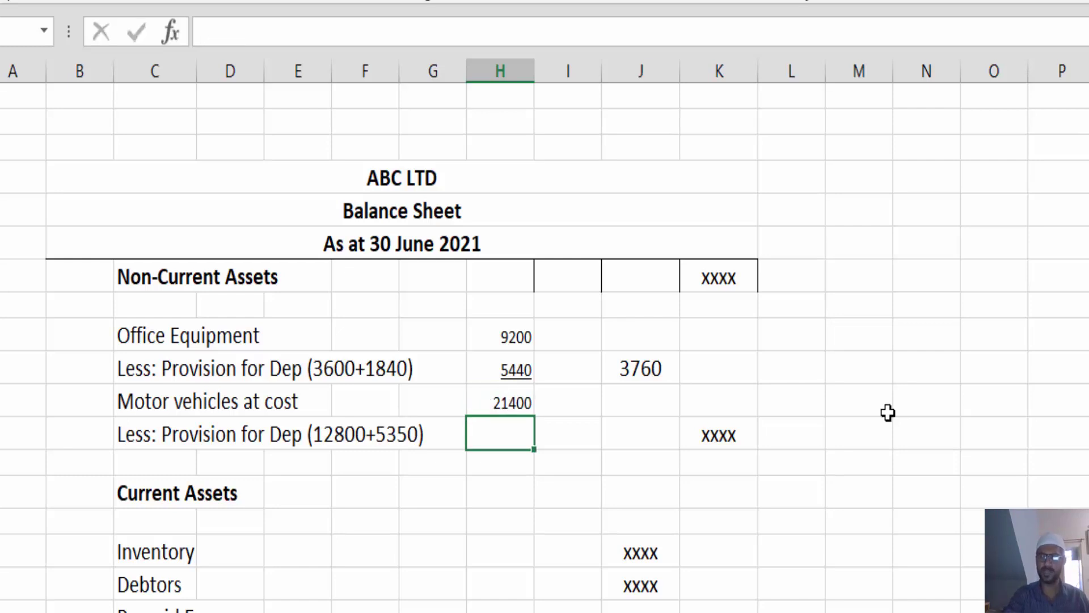
- Calculate the motor vehicles provision with =12800+5350 in column H and underline the amount
{"action": "type", "text": "="}
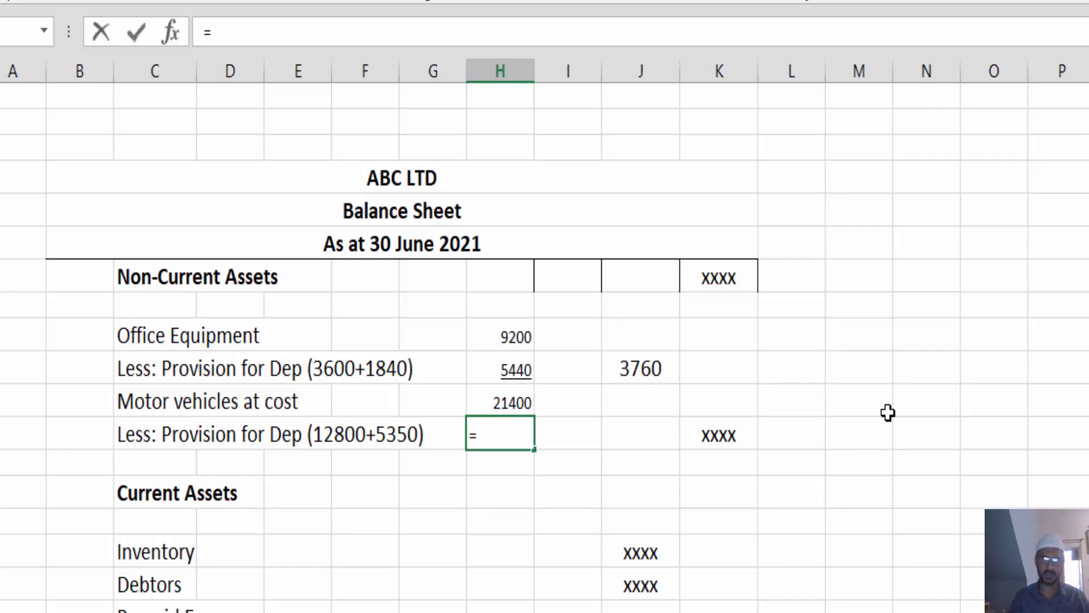
{"action": "type", "text": "12800"}
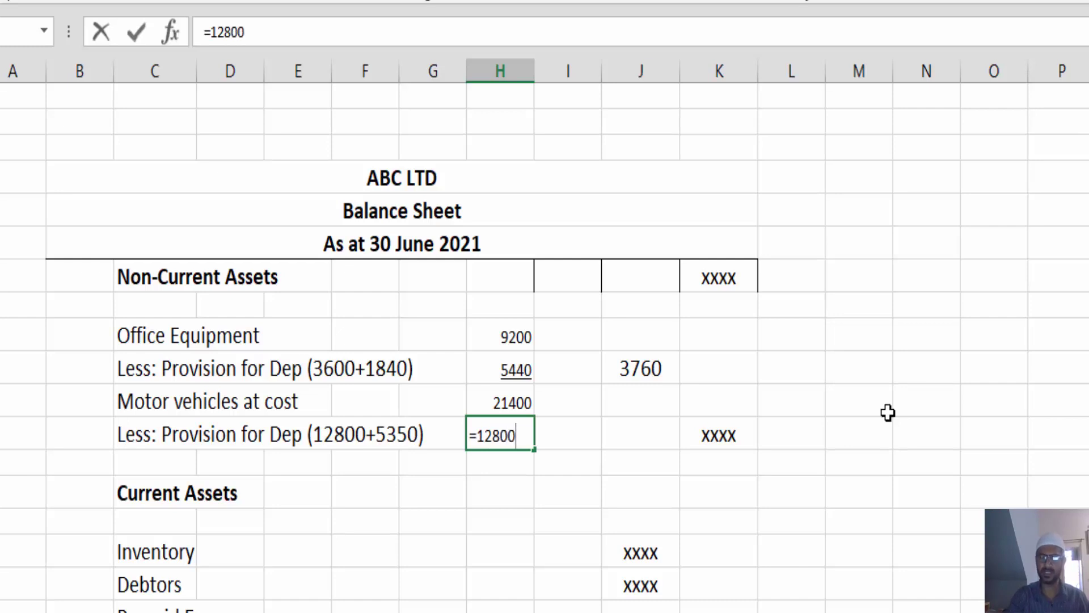
{"action": "type", "text": "+5350"}
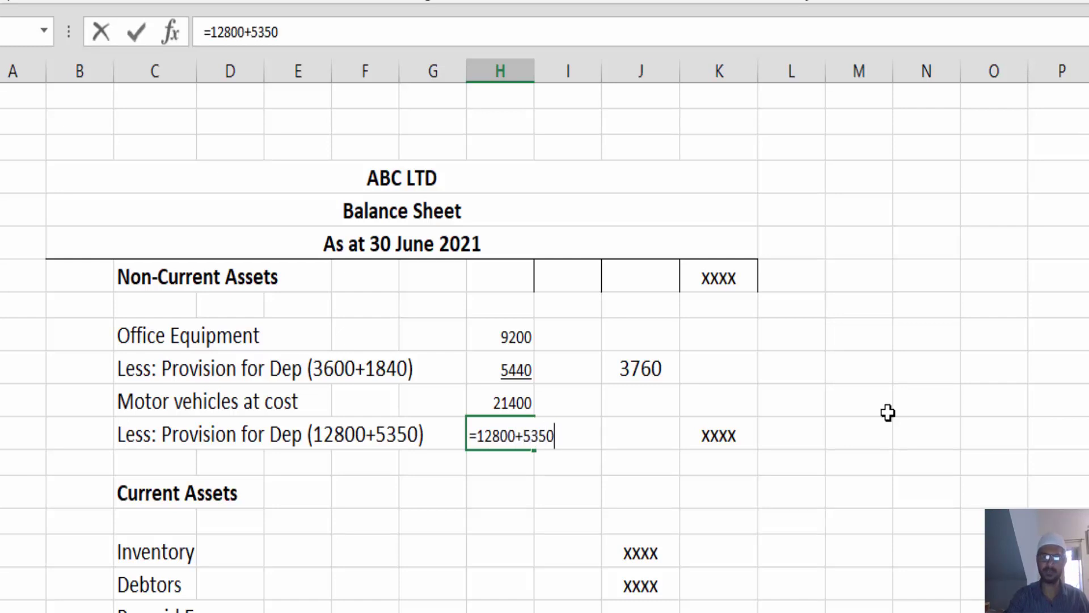
{"action": "key", "text": "Return"}
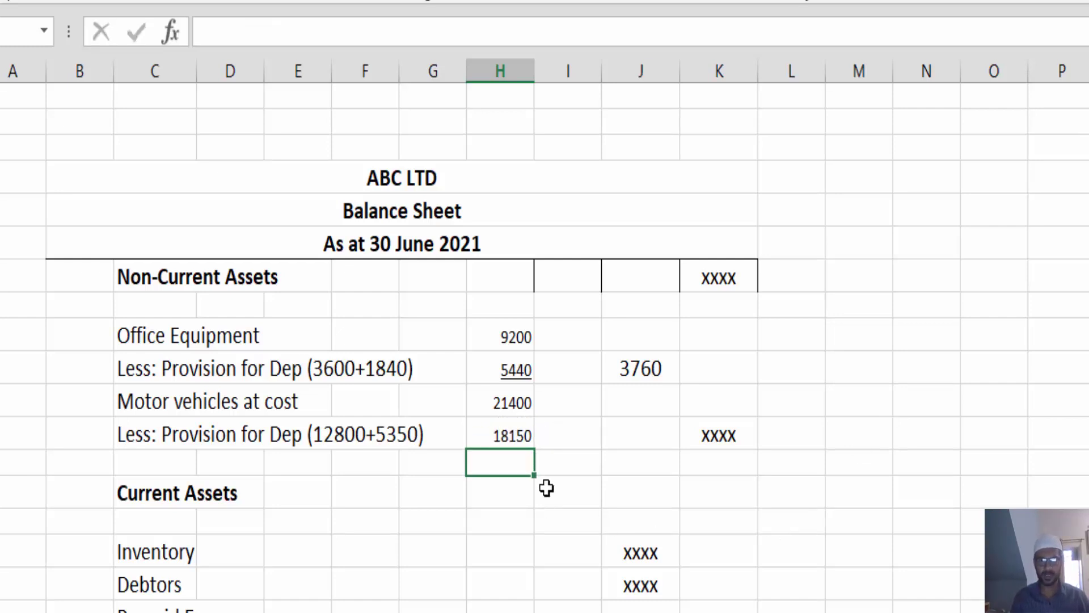
{"action": "left_click", "coordinate": [500, 435]}
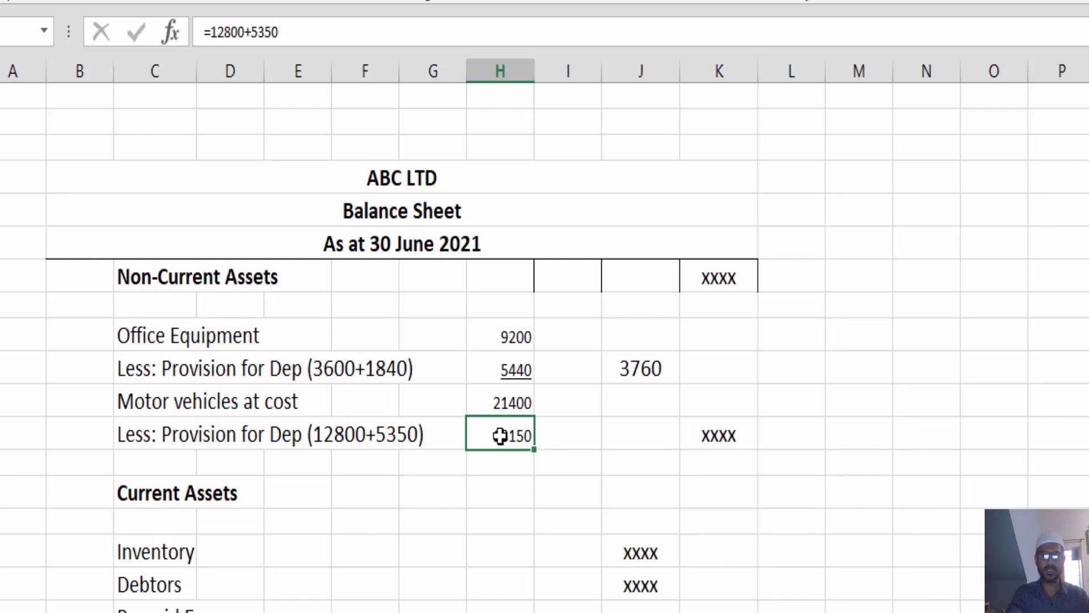
{"action": "left_click", "coordinate": [632, 433]}
{"action": "type", "text": "=21"}
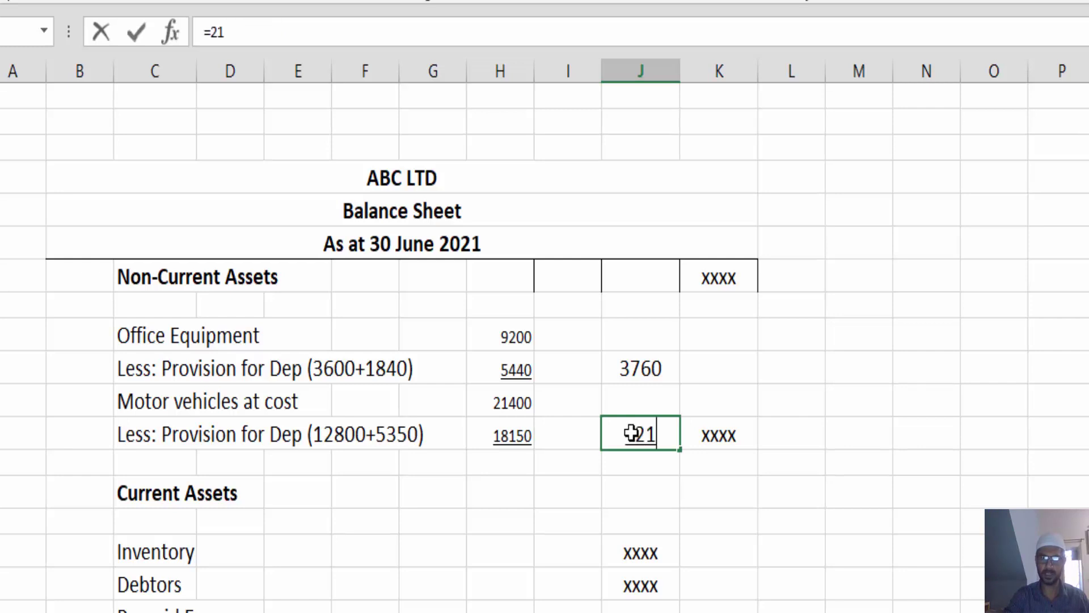
{"action": "type", "text": "400-"}
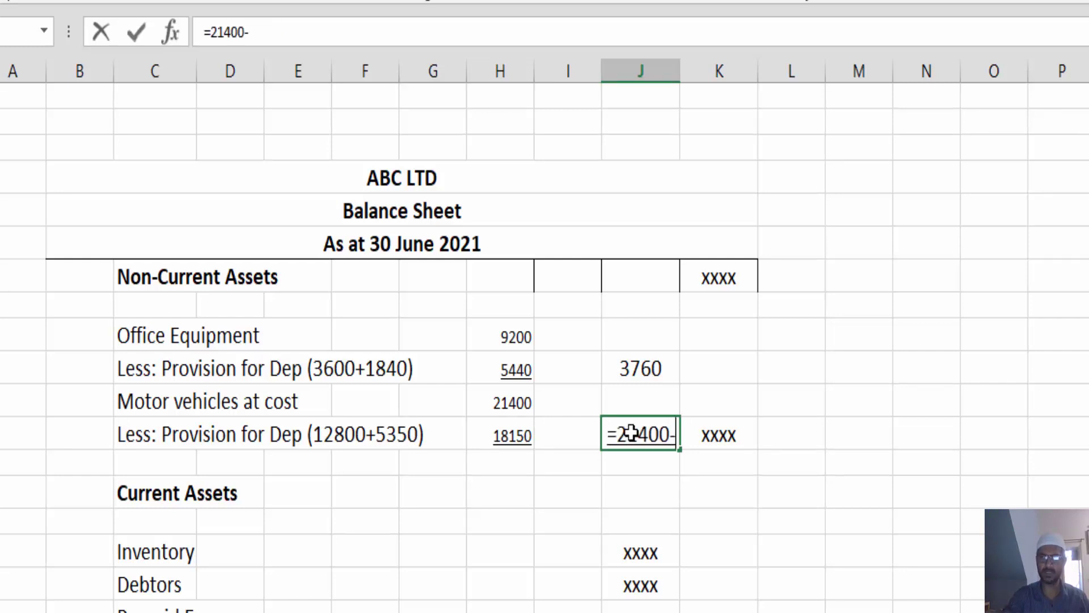
{"action": "type", "text": "18150"}
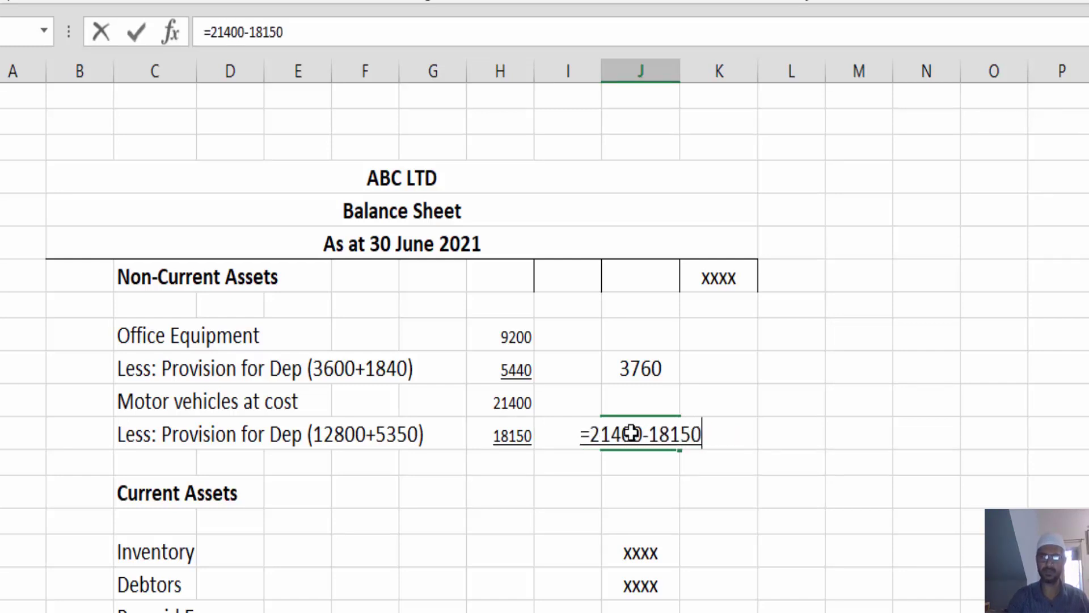
{"action": "key", "text": "Return"}
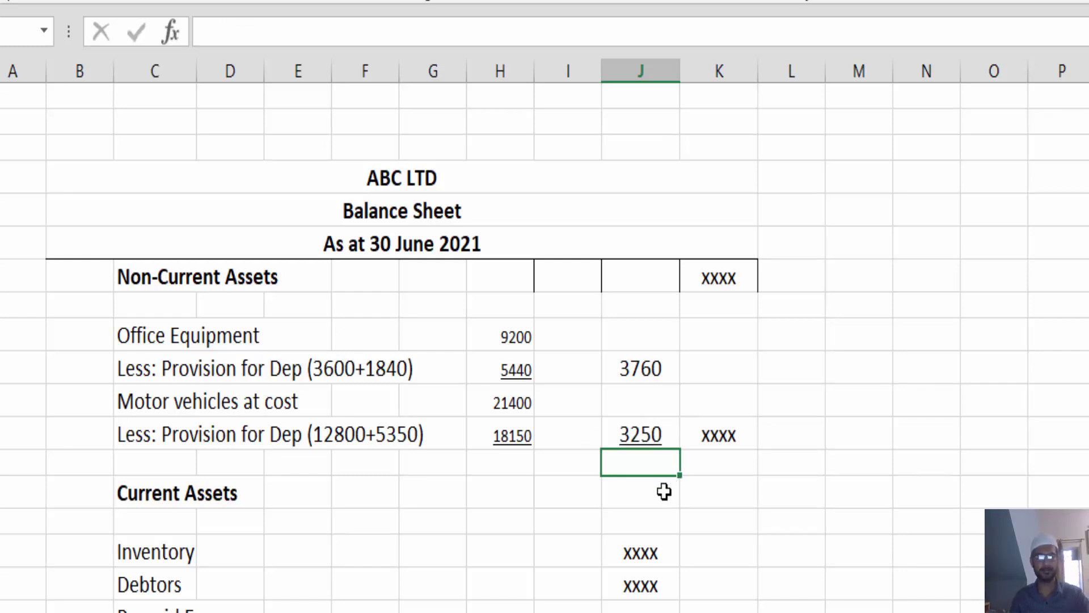
- Total the office equipment and motor vehicles net book values in column K and clear the placeholder beside the Non-Current Assets heading
{"action": "key", "text": "alt+Tab"}
{"action": "scroll", "coordinate": [490, 412], "scroll_direction": "down", "scroll_amount": 3}
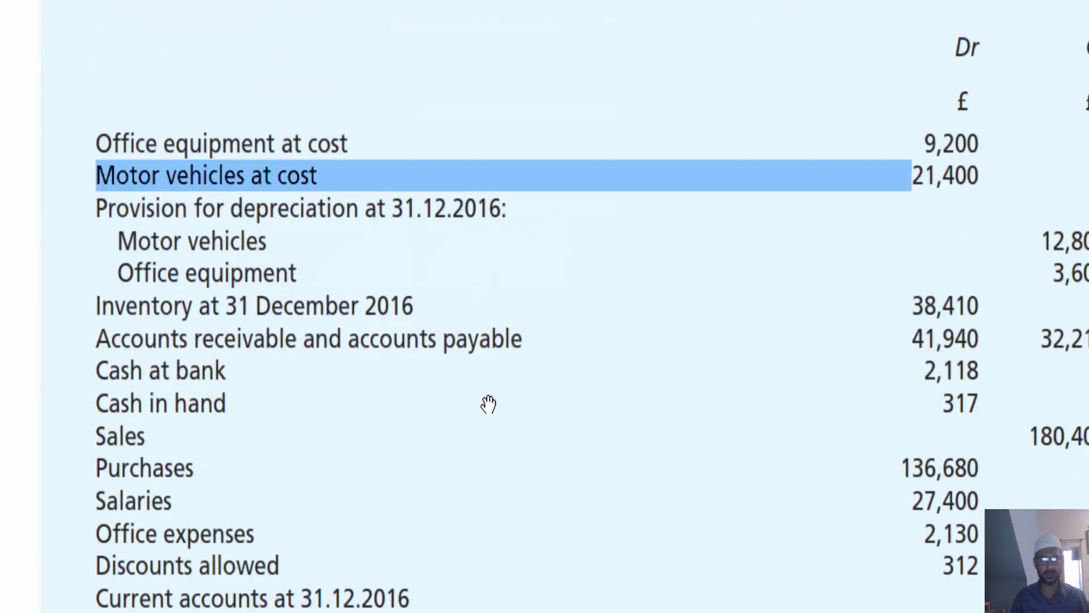
{"action": "scroll", "coordinate": [489, 404], "scroll_direction": "down", "scroll_amount": 2}
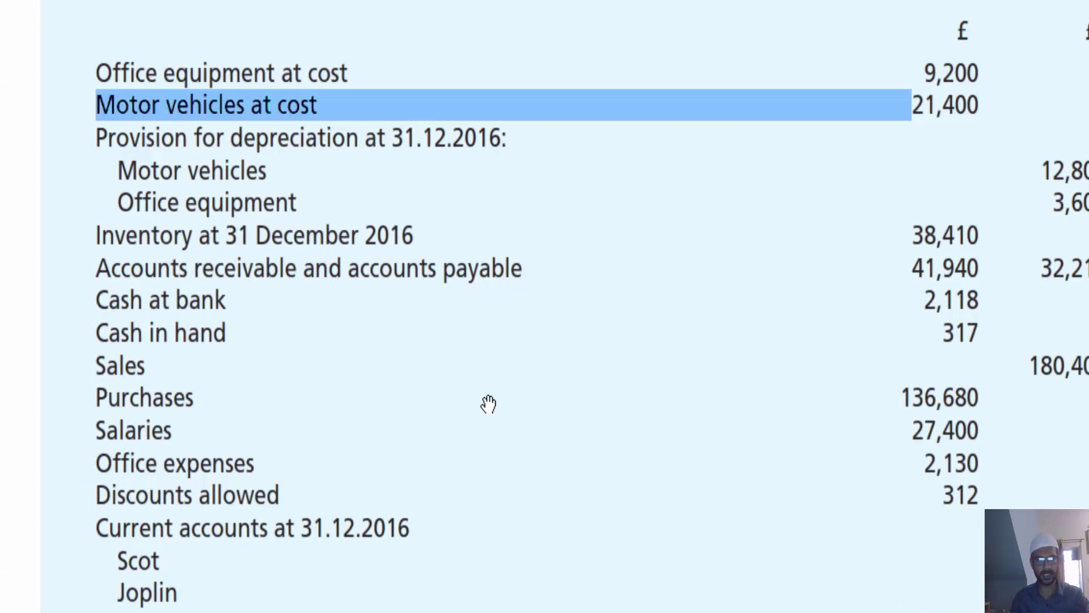
{"action": "key", "text": "alt+Tab"}
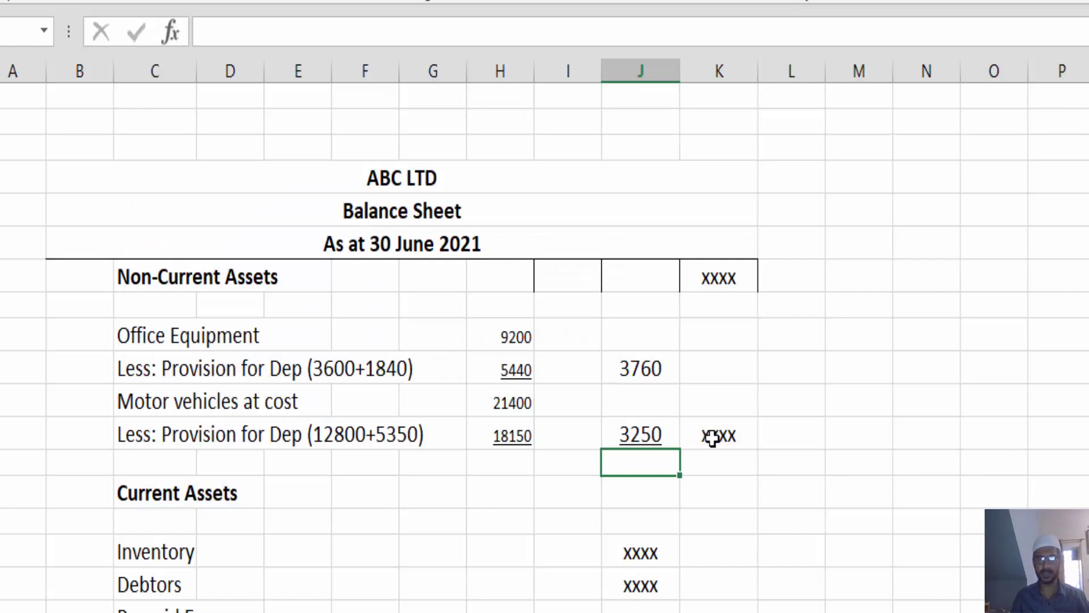
{"action": "left_click", "coordinate": [712, 437]}
{"action": "type", "text": "="}
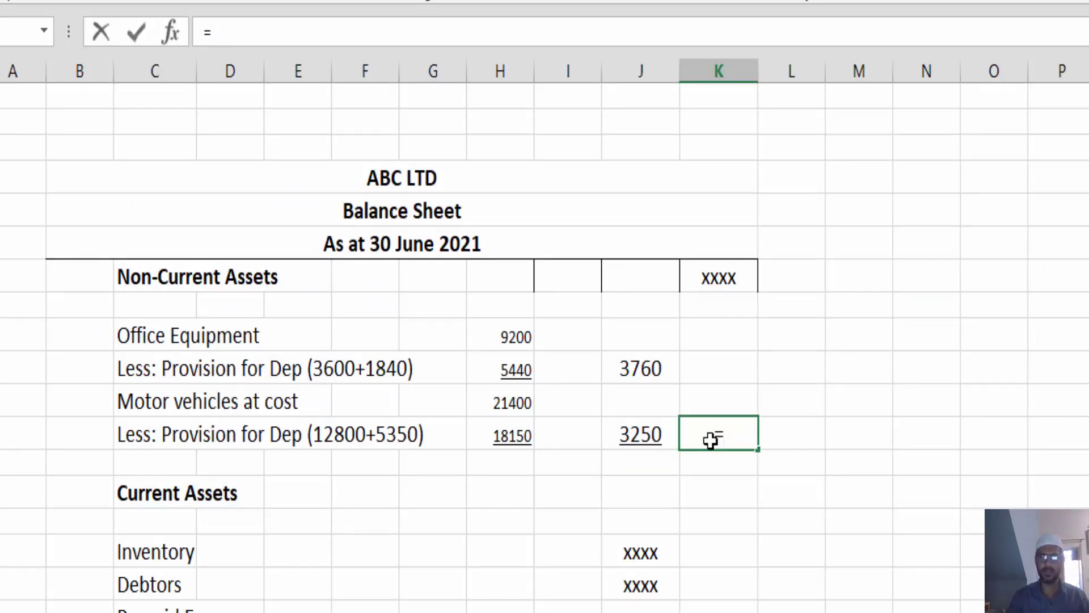
{"action": "left_click", "coordinate": [657, 361]}
{"action": "type", "text": "+"}
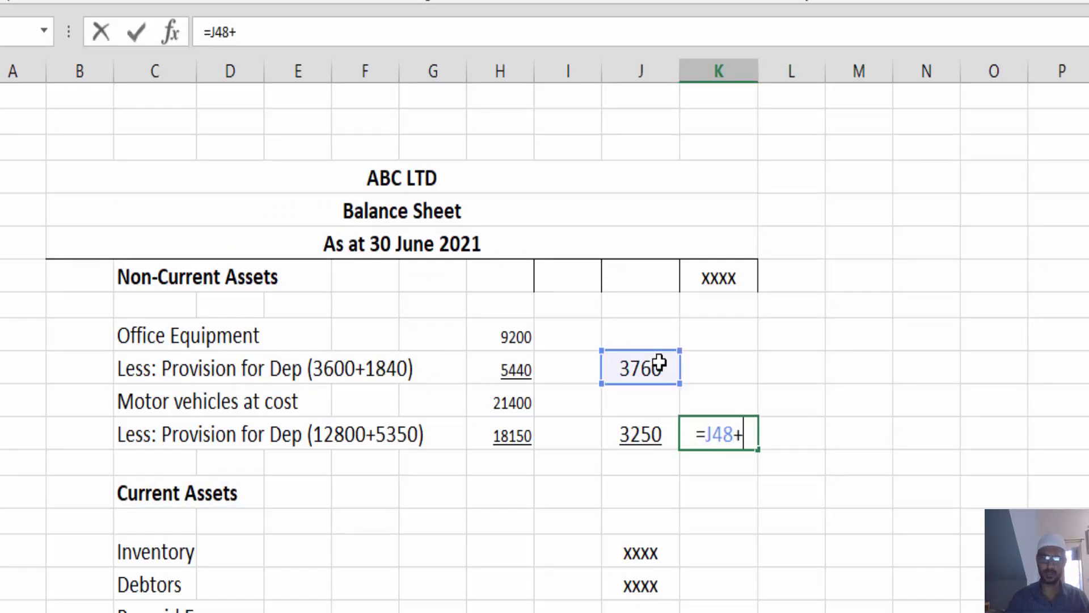
{"action": "left_click", "coordinate": [661, 435]}
{"action": "key", "text": "Return"}
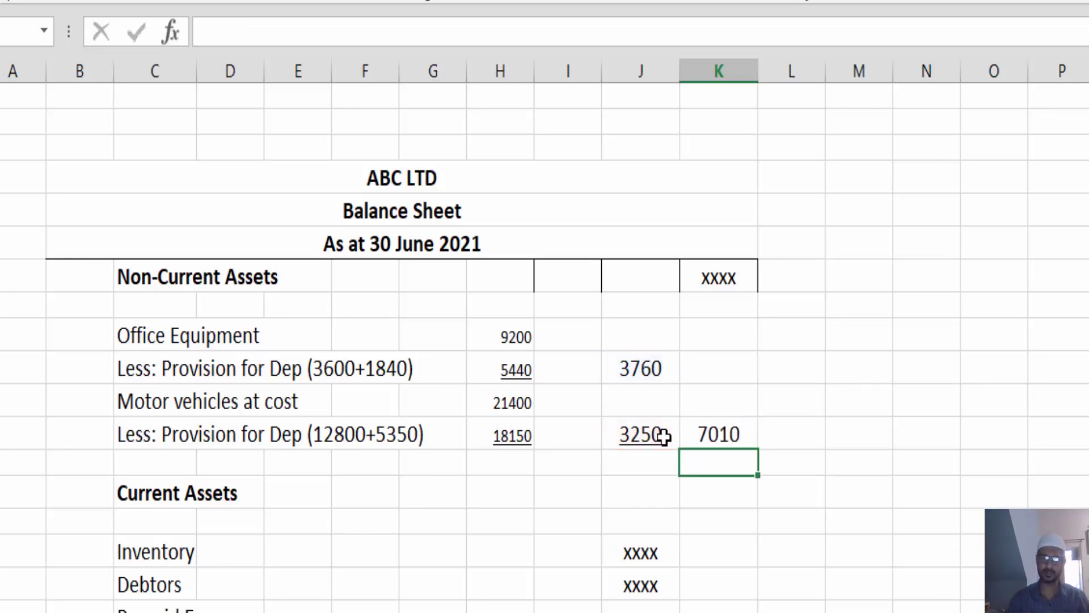
{"action": "left_click", "coordinate": [731, 277]}
{"action": "key", "text": "Delete"}
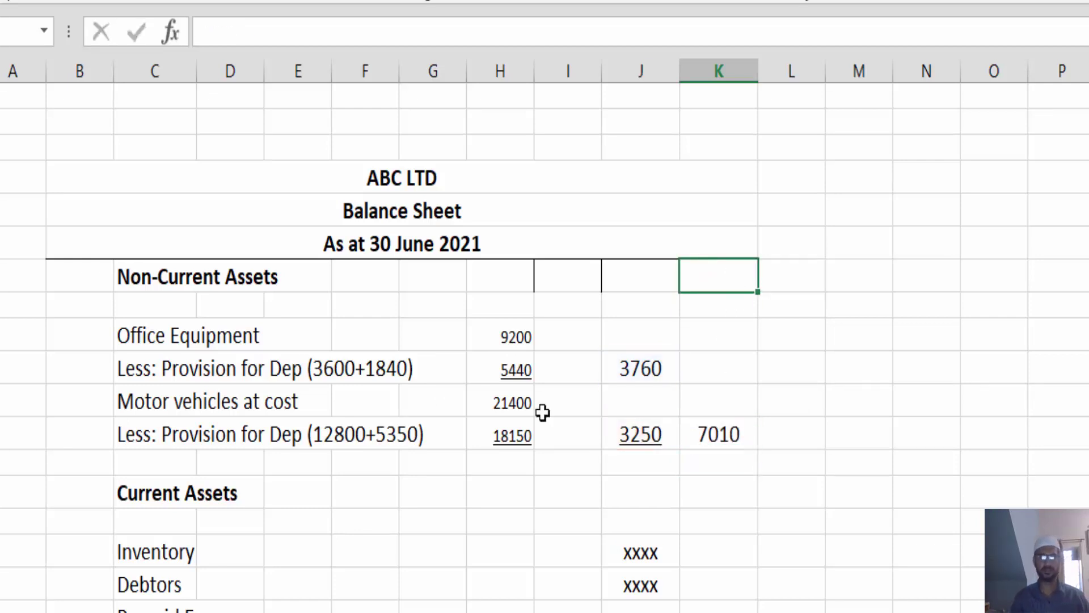
- Look up the closing inventory in note (a) and enter 41312 in column J of the Inventory row
{"action": "scroll", "coordinate": [435, 439], "scroll_direction": "down", "scroll_amount": 1}
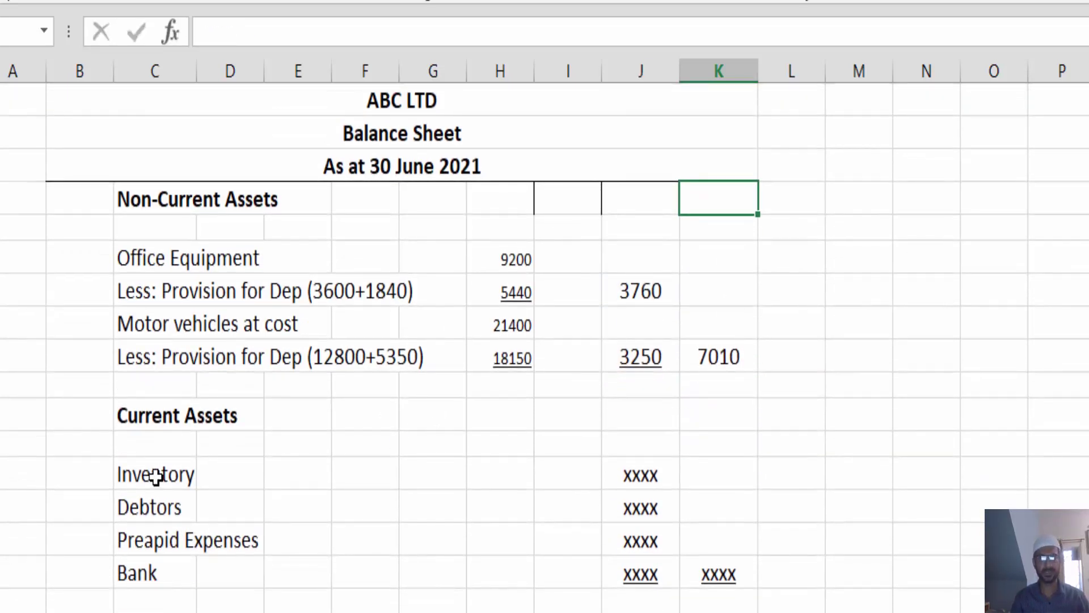
{"action": "left_click", "coordinate": [156, 477]}
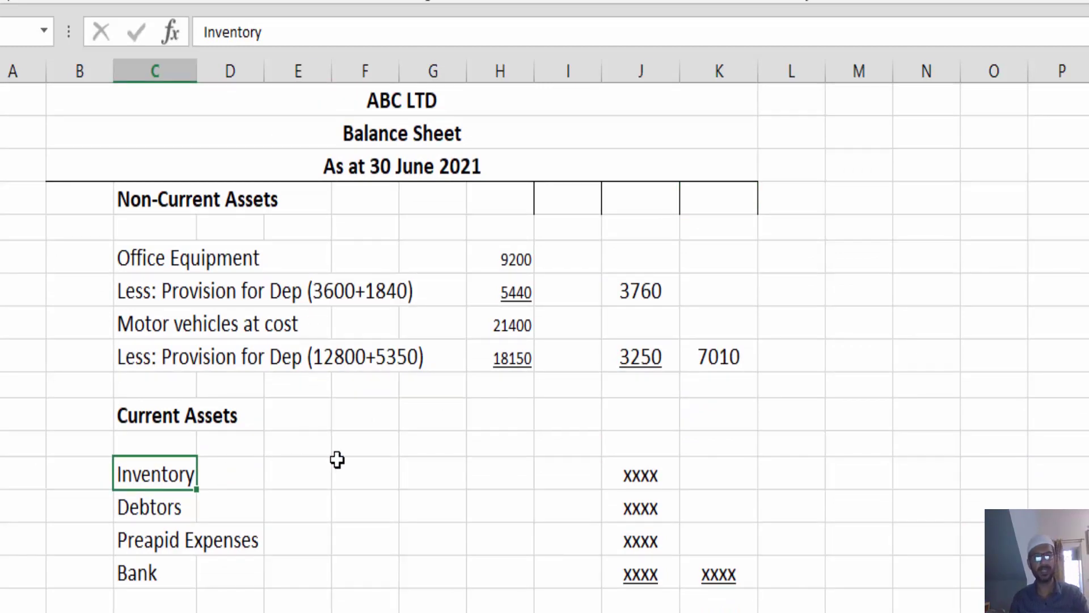
{"action": "key", "text": "alt+Tab"}
{"action": "scroll", "coordinate": [362, 450], "scroll_direction": "down", "scroll_amount": 5}
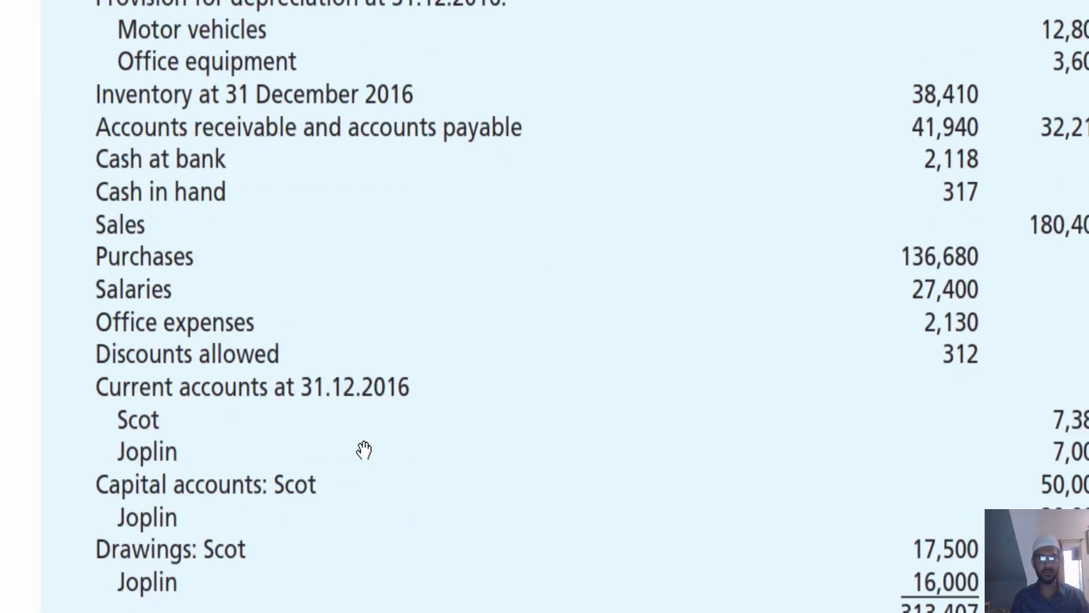
{"action": "scroll", "coordinate": [340, 505], "scroll_direction": "down", "scroll_amount": 3}
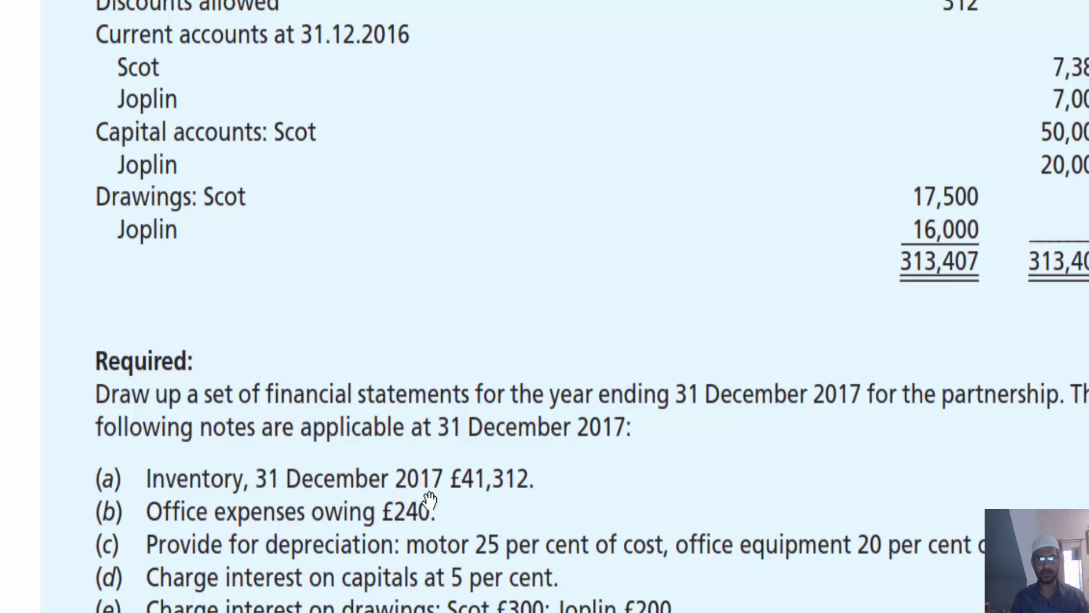
{"action": "key", "text": "alt+Tab"}
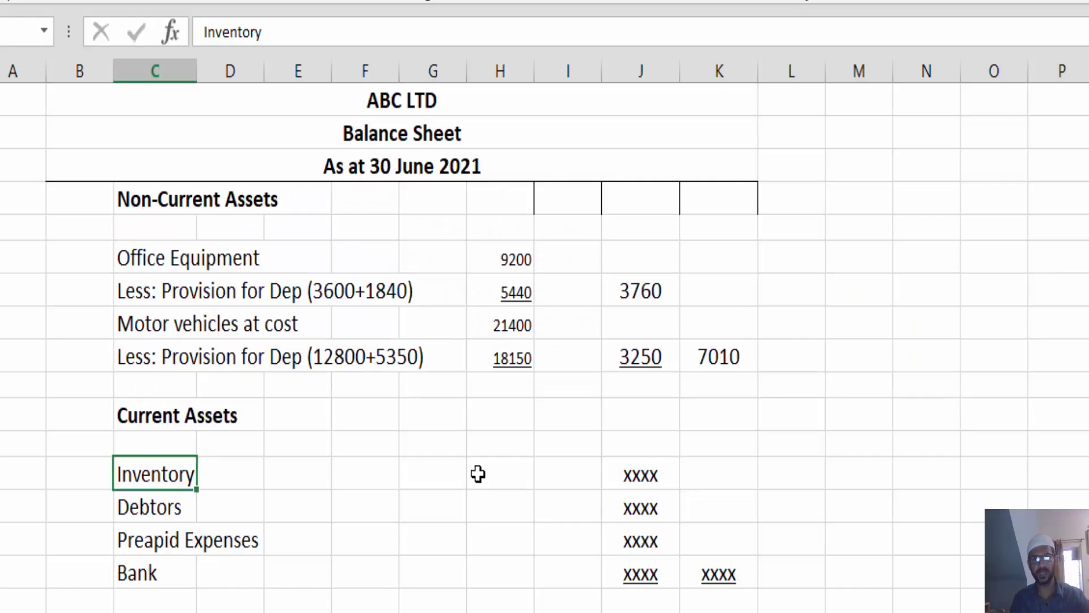
{"action": "left_click", "coordinate": [657, 472]}
{"action": "type", "text": "41312"}
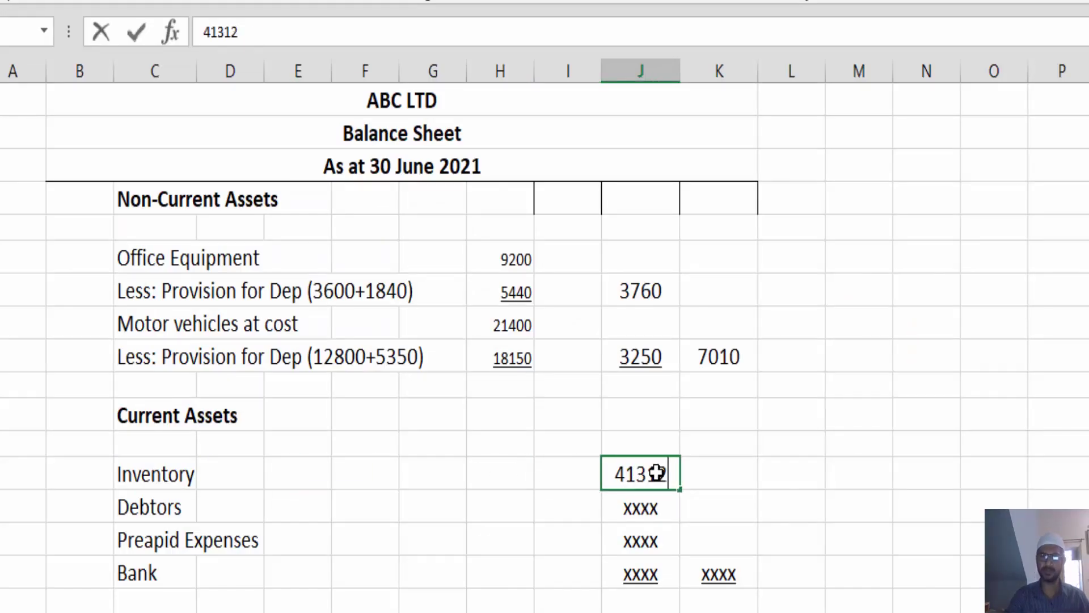
{"action": "key", "text": "Return"}
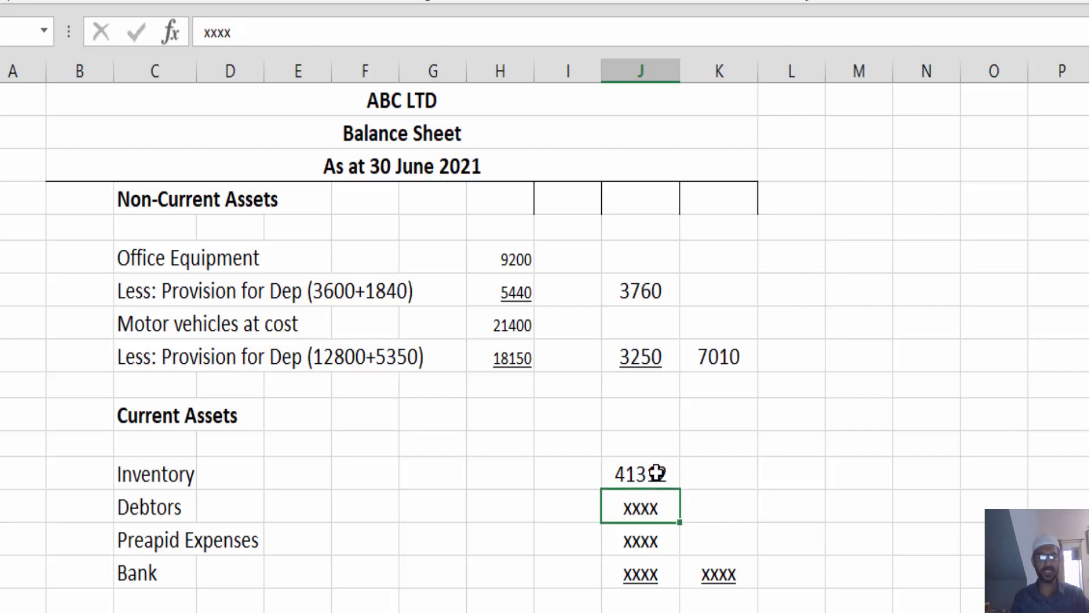
- Copy the accounts receivable amount of 41,940 from the trial balance into column J of the Debtors row
{"action": "key", "text": "alt+Tab"}
{"action": "scroll", "coordinate": [462, 413], "scroll_direction": "up", "scroll_amount": 6}
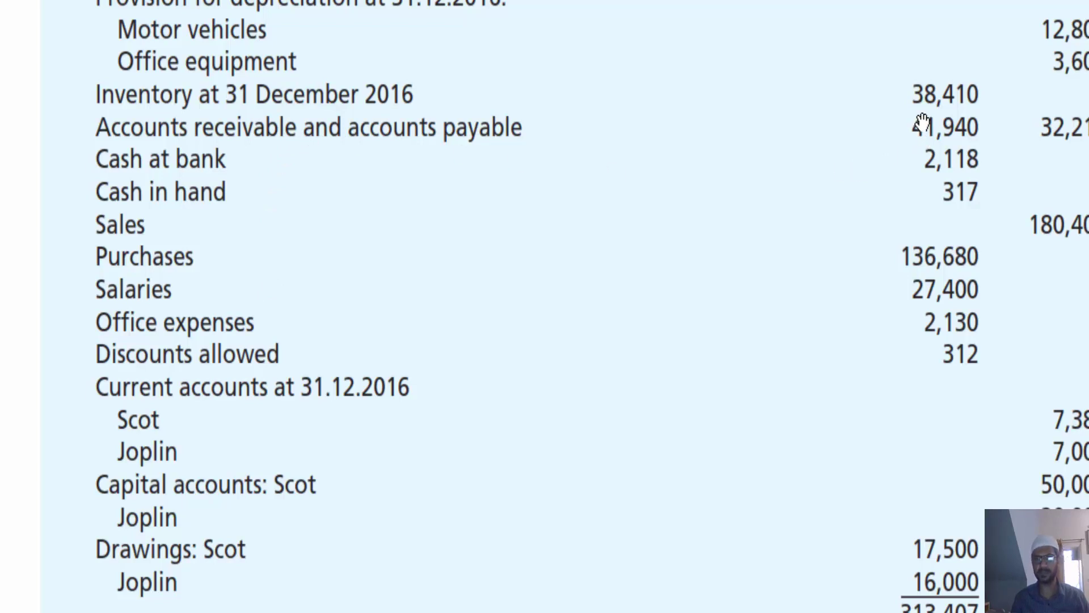
{"action": "left_click_drag", "start_coordinate": [920, 121], "coordinate": [980, 117]}
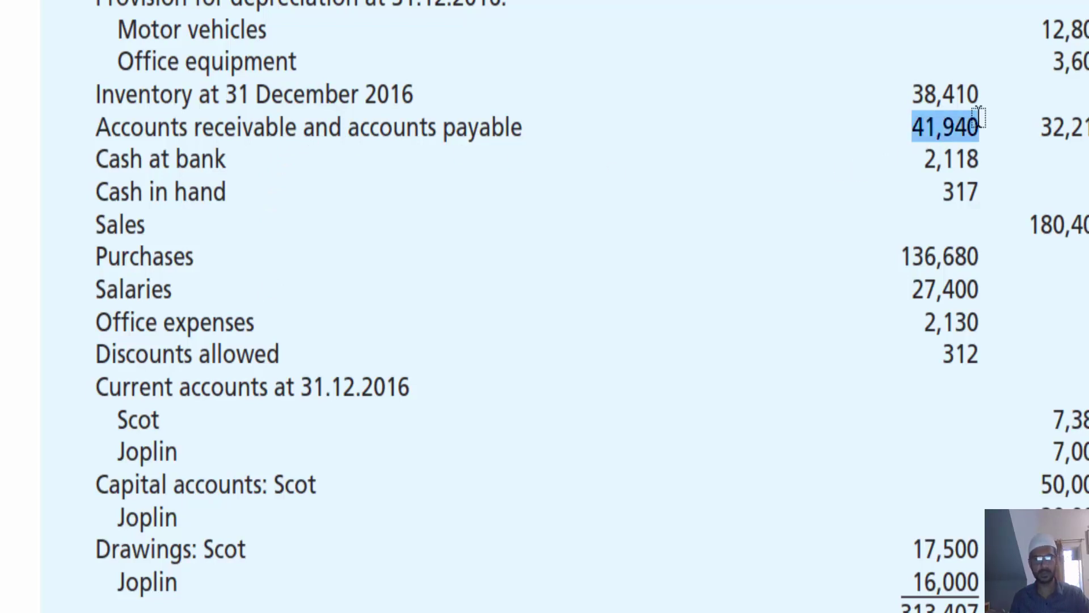
{"action": "key", "text": "alt+Tab"}
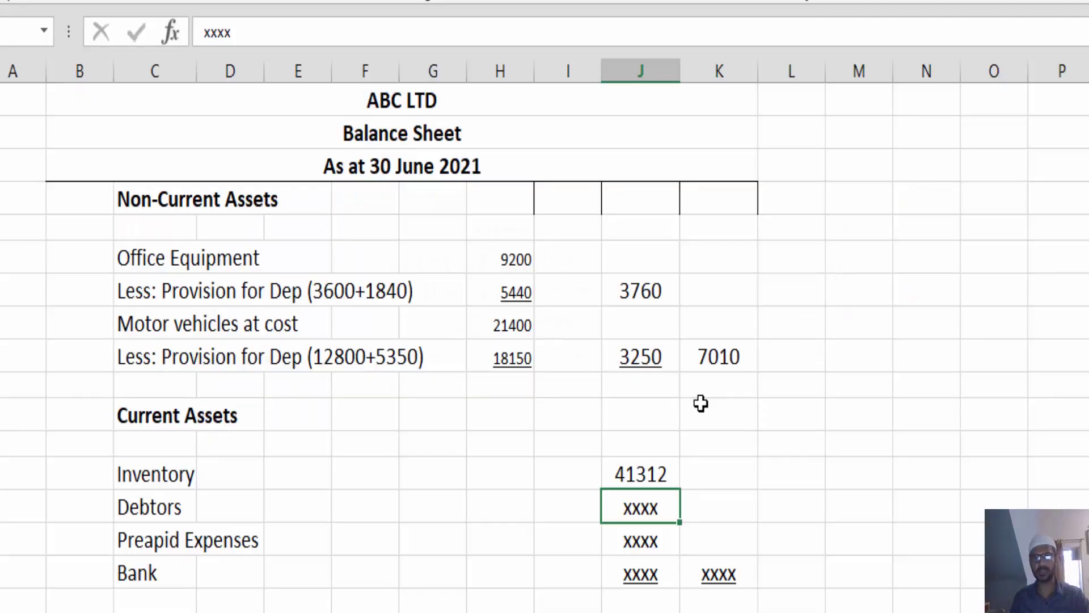
{"action": "type", "text": "41940"}
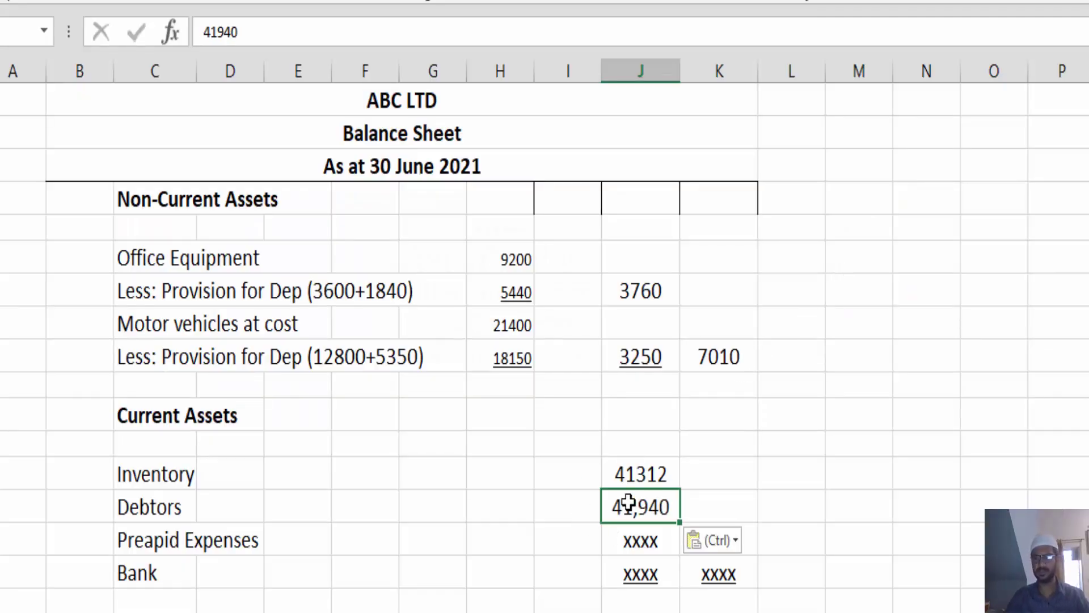
{"action": "key", "text": "Return"}
- Check the trial balance and notes for prepaid expenses, and clear the prepaid expenses label and its column J placeholder
{"action": "key", "text": "alt+Tab"}
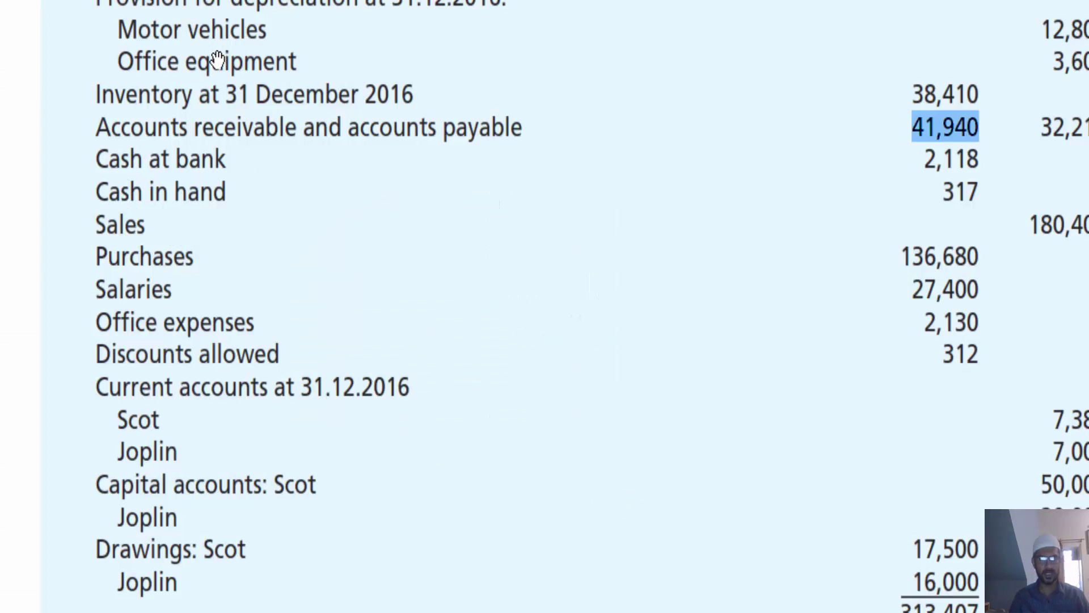
{"action": "scroll", "coordinate": [235, 353], "scroll_direction": "down", "scroll_amount": 5}
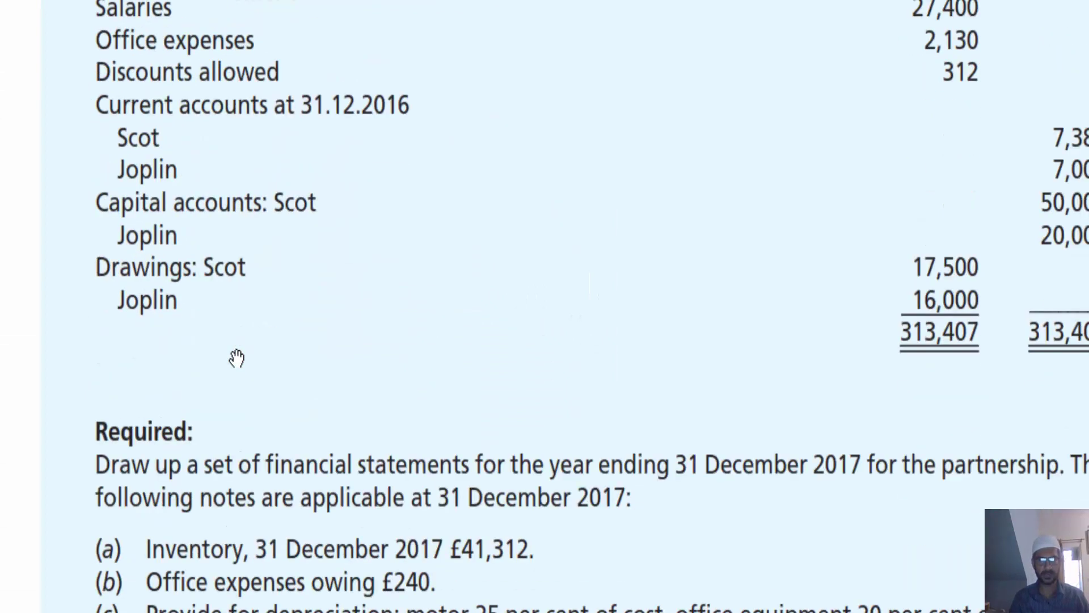
{"action": "scroll", "coordinate": [237, 358], "scroll_direction": "down", "scroll_amount": 1}
{"action": "scroll", "coordinate": [162, 310], "scroll_direction": "up", "scroll_amount": 5}
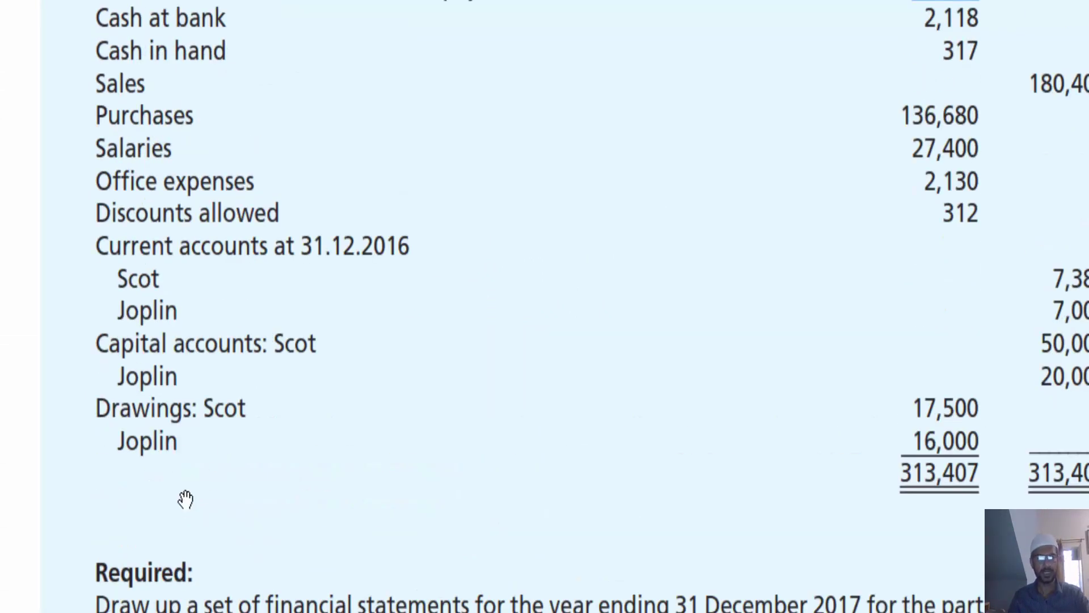
{"action": "scroll", "coordinate": [187, 386], "scroll_direction": "down", "scroll_amount": 3}
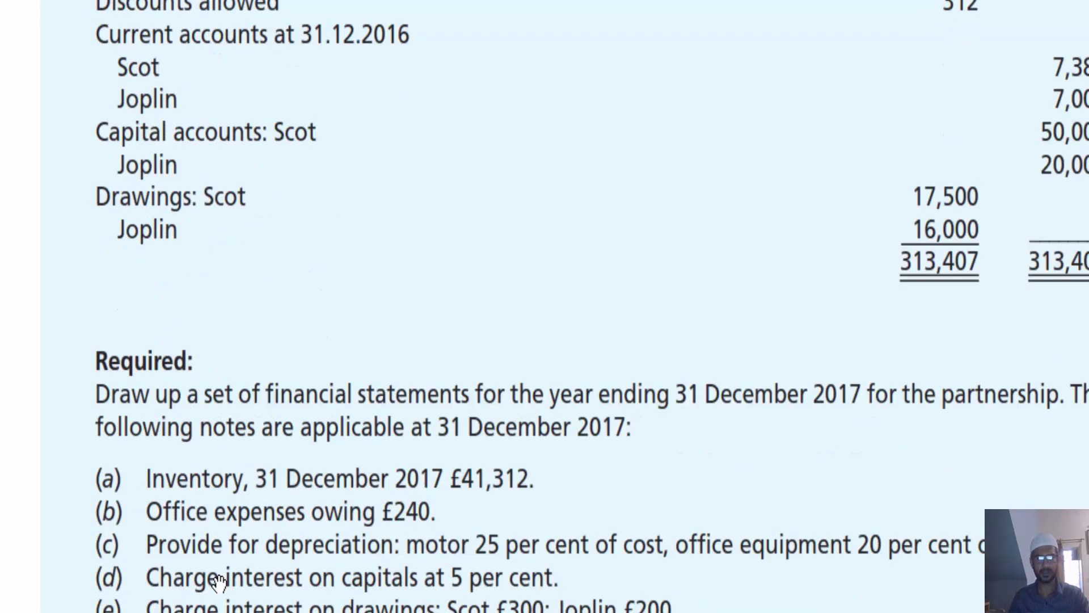
{"action": "key", "text": "alt+Tab"}
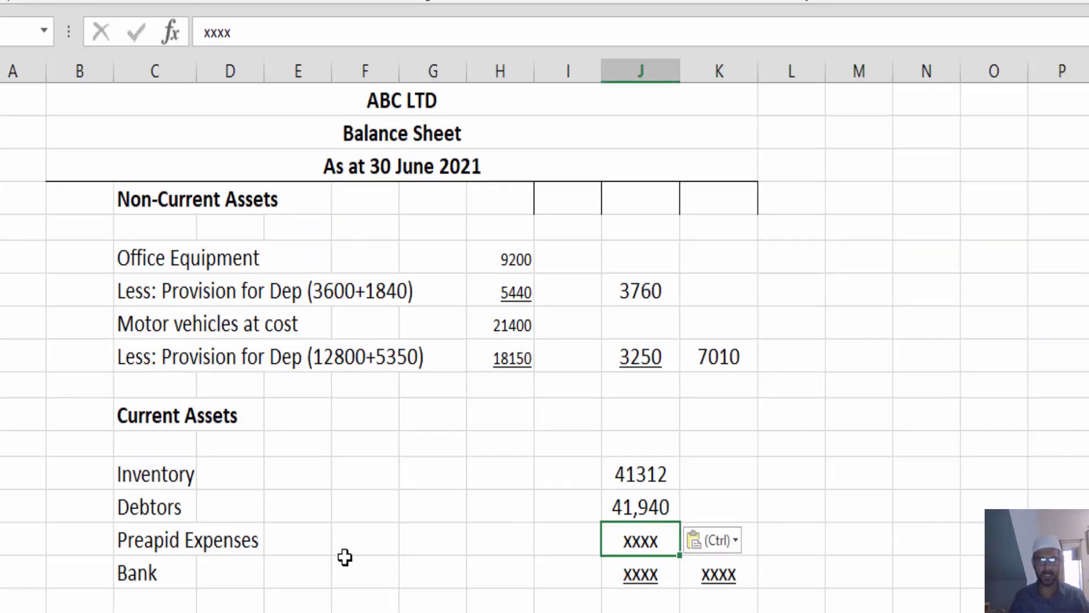
{"action": "left_click", "coordinate": [218, 540]}
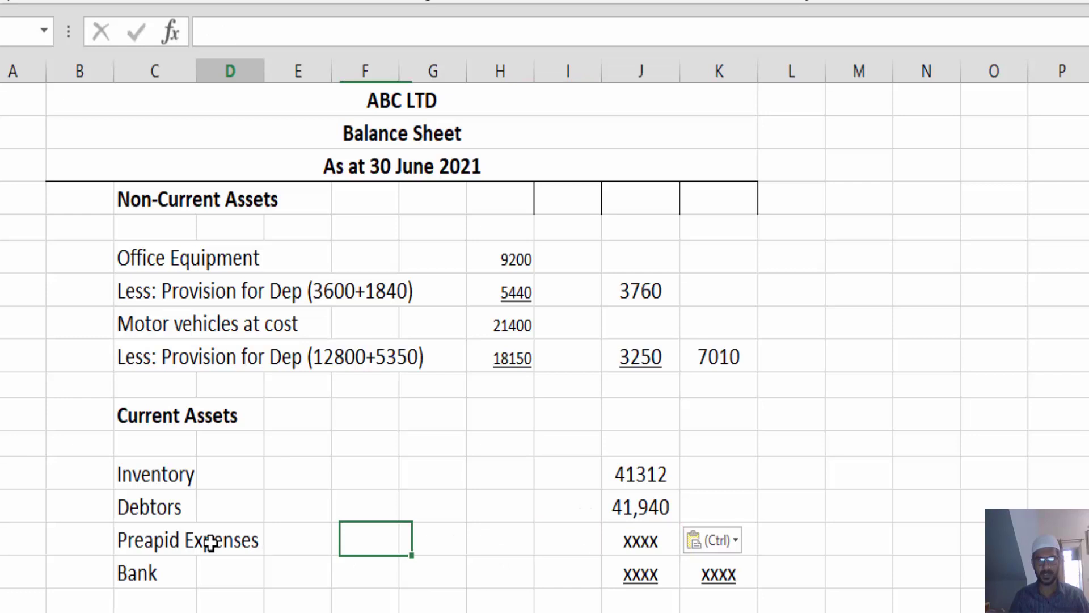
{"action": "left_click", "coordinate": [156, 536]}
{"action": "key", "text": "Delete"}
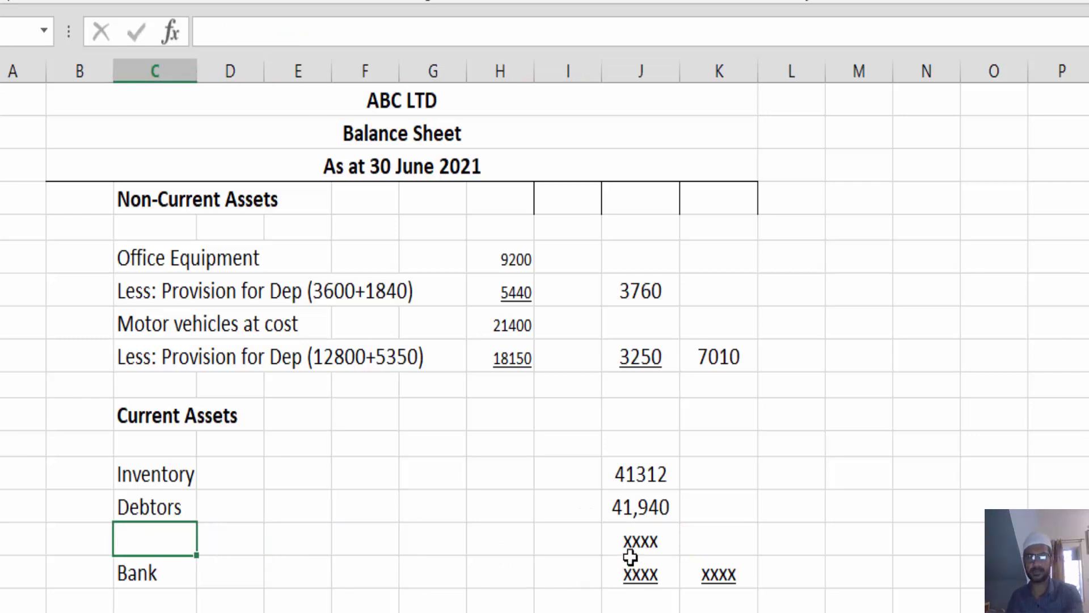
{"action": "left_click", "coordinate": [637, 539]}
{"action": "key", "text": "Delete"}
- Copy the "Cash at bank" label from the trial balance into the empty row below Debtors
{"action": "key", "text": "alt+Tab"}
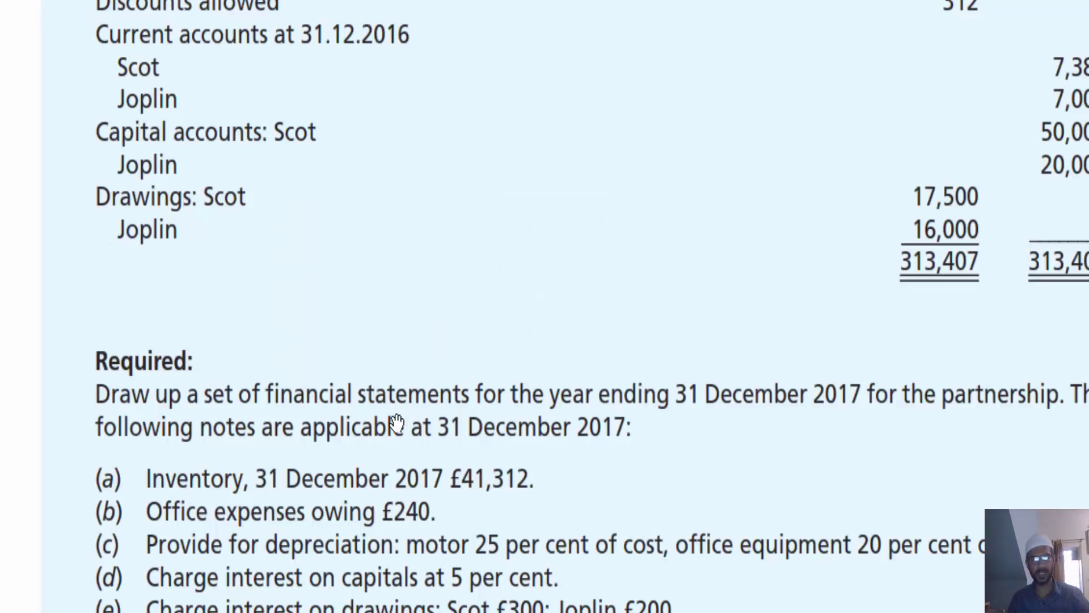
{"action": "scroll", "coordinate": [346, 375], "scroll_direction": "up", "scroll_amount": 6}
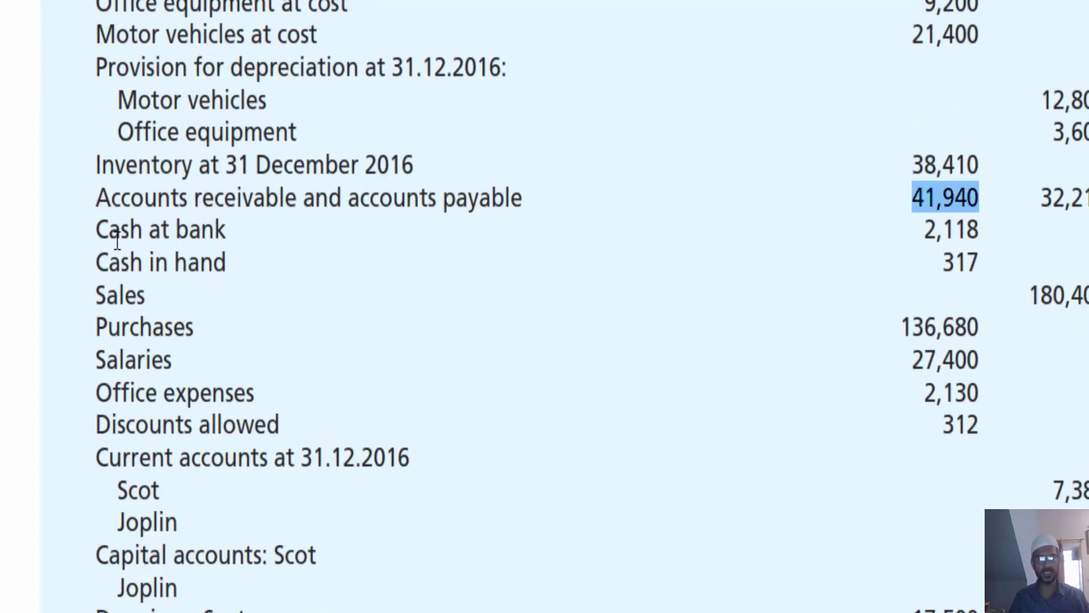
{"action": "left_click_drag", "start_coordinate": [93, 221], "coordinate": [236, 239]}
{"action": "key", "text": "ctrl+c"}
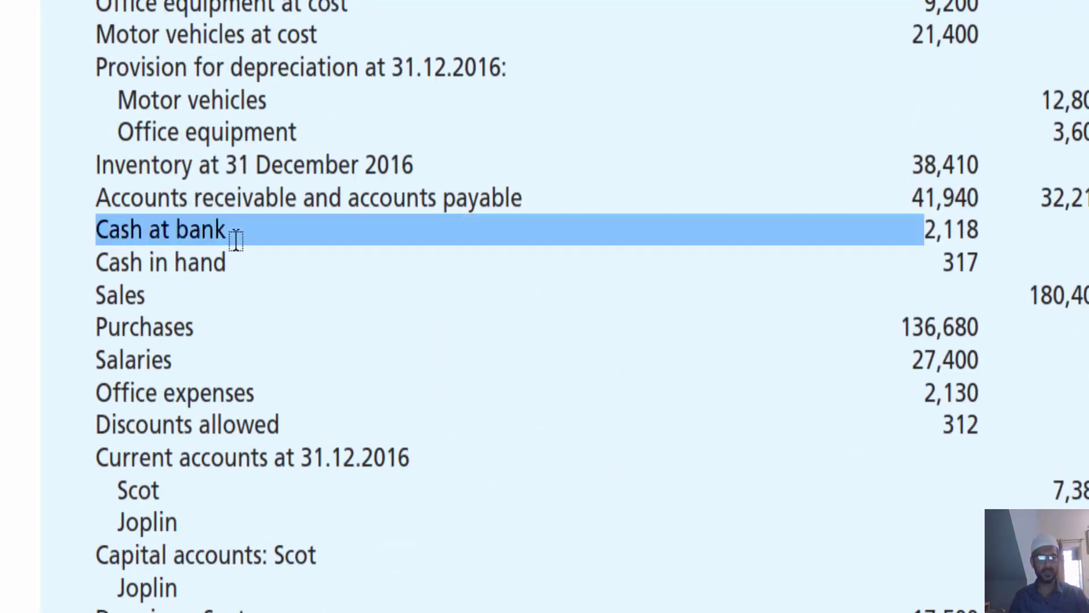
{"action": "key", "text": "alt+Tab"}
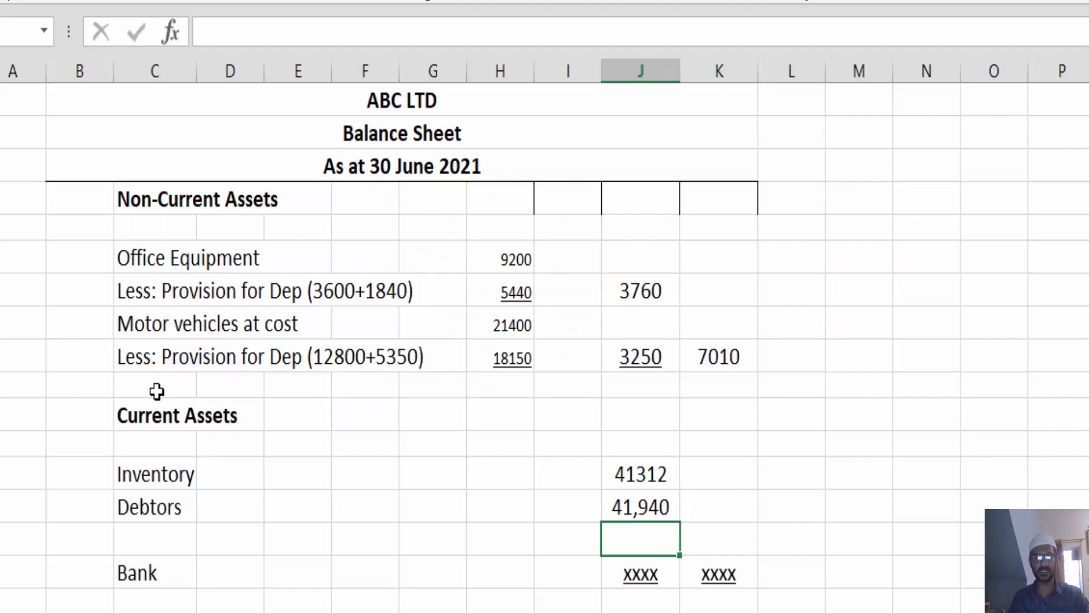
{"action": "left_click", "coordinate": [182, 536]}
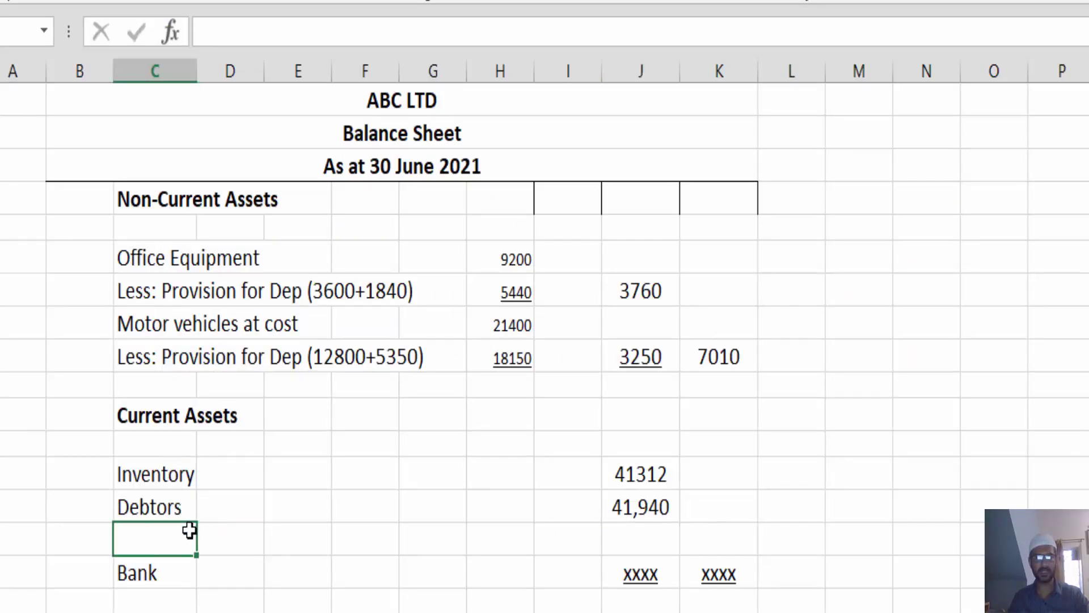
{"action": "key", "text": "ctrl+v"}
- Enter the trial balance amount of 2118 in column J of the Cash at bank row
{"action": "key", "text": "alt+Tab"}
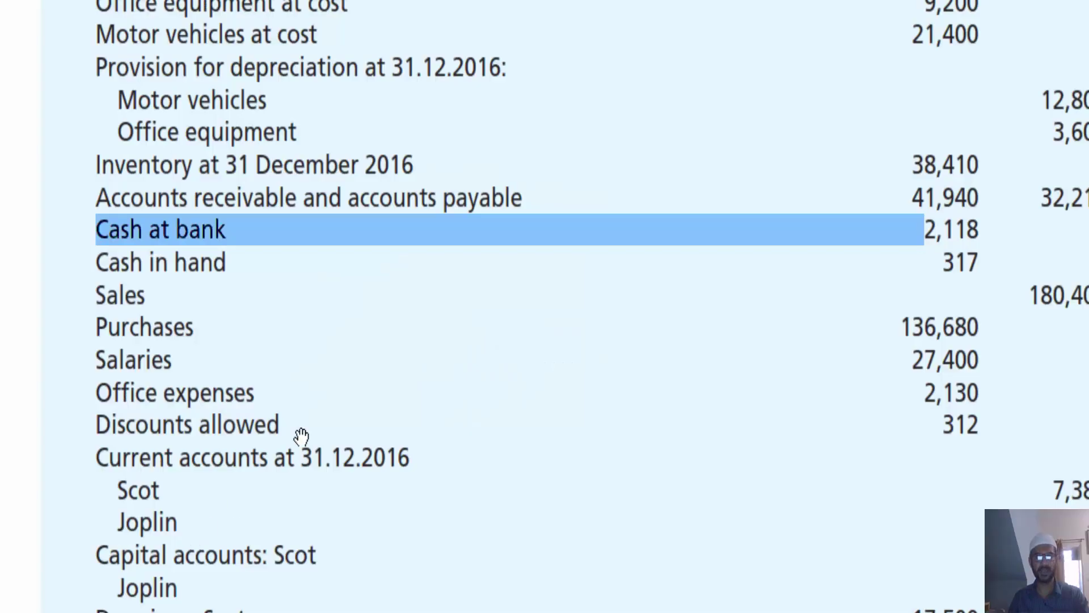
{"action": "key", "text": "alt+Tab"}
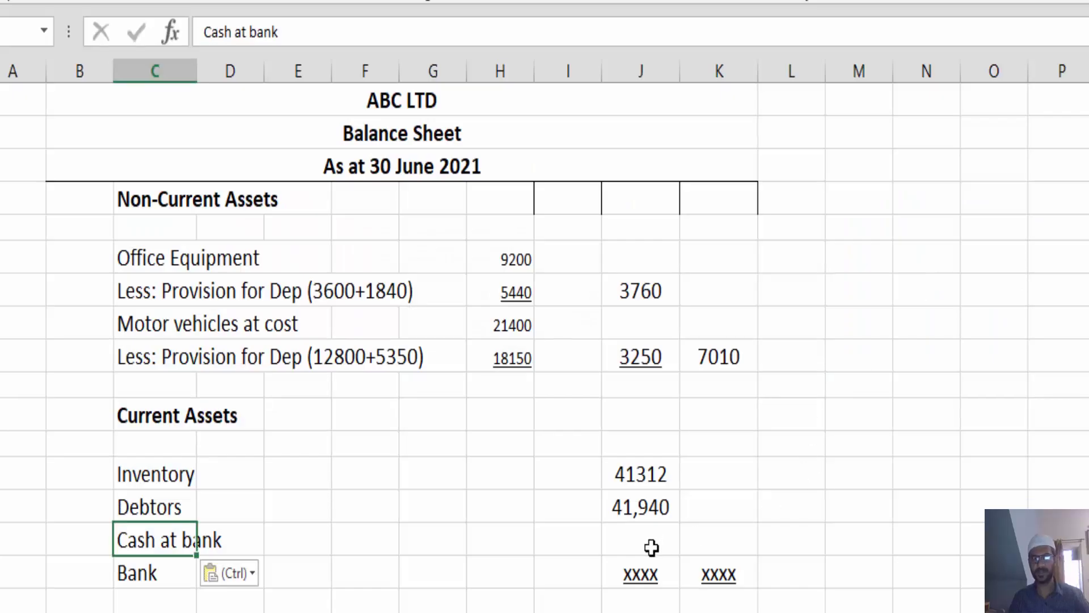
{"action": "left_click", "coordinate": [639, 534]}
{"action": "type", "text": "2118"}
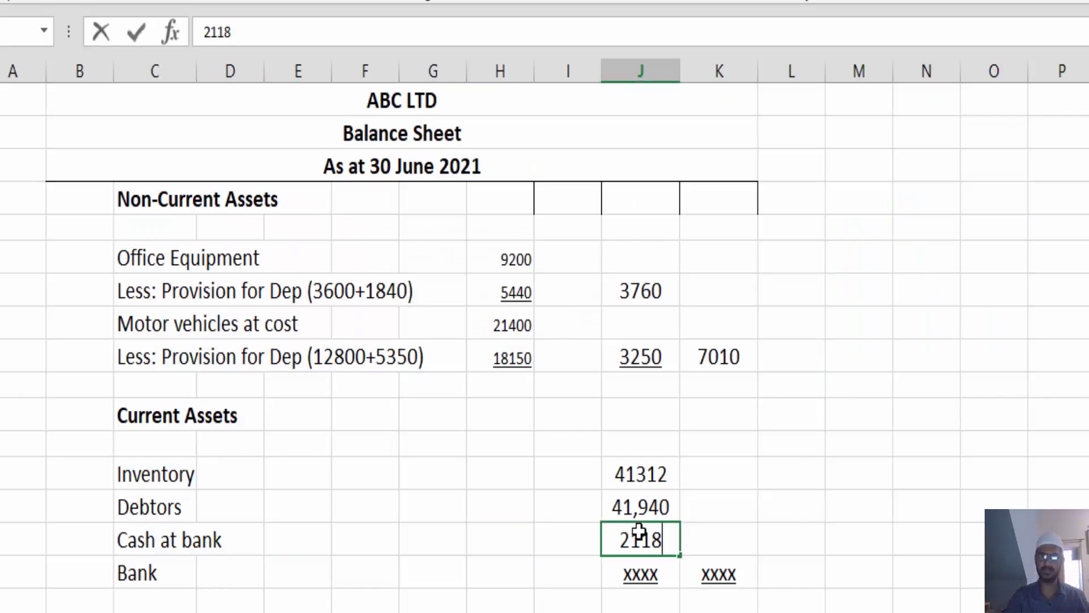
{"action": "key", "text": "Return"}
- Copy the "Cash in hand" label from the trial balance into the row below Bank
{"action": "key", "text": "alt+Tab"}
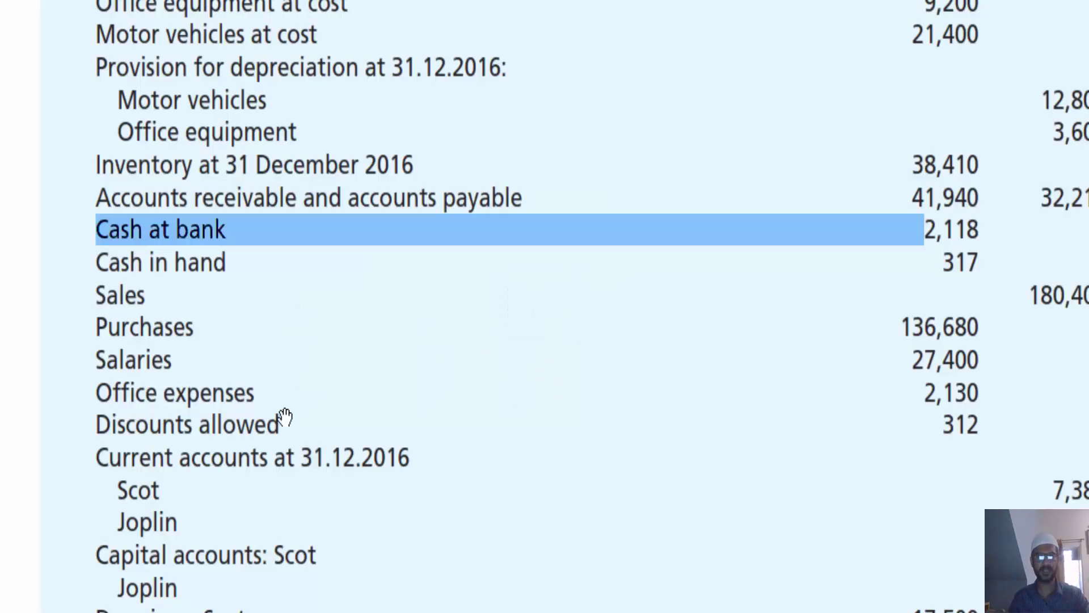
{"action": "left_click_drag", "start_coordinate": [99, 255], "coordinate": [243, 252]}
{"action": "key", "text": "ctrl+c"}
{"action": "key", "text": "alt+Tab"}
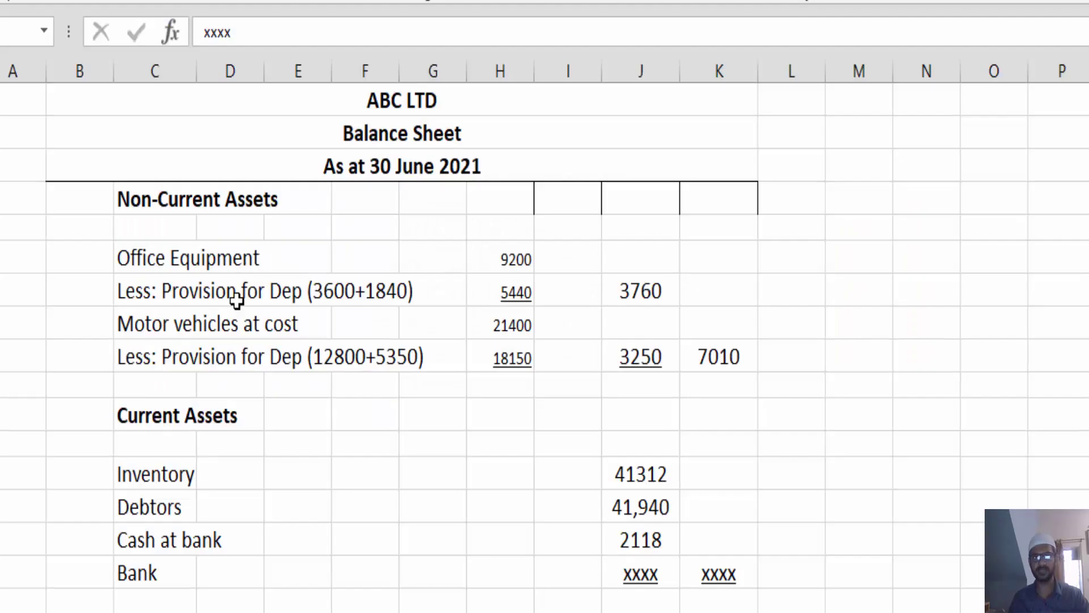
{"action": "left_click", "coordinate": [153, 589]}
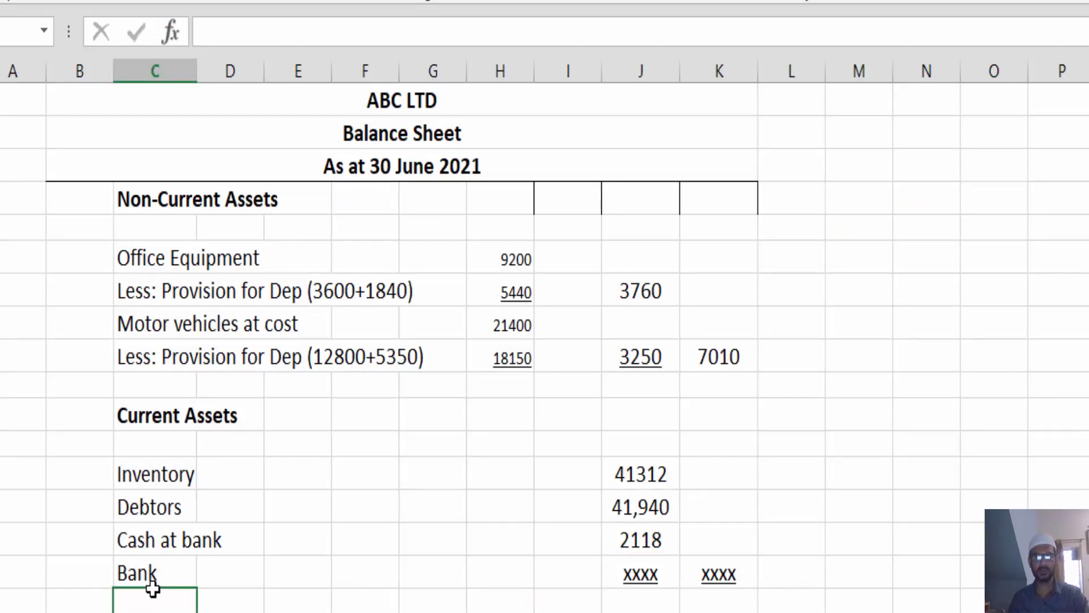
{"action": "key", "text": "ctrl+v"}
- Replace the placeholder in column J of the Bank row with the cash in hand amount of 317
{"action": "left_click", "coordinate": [629, 573]}
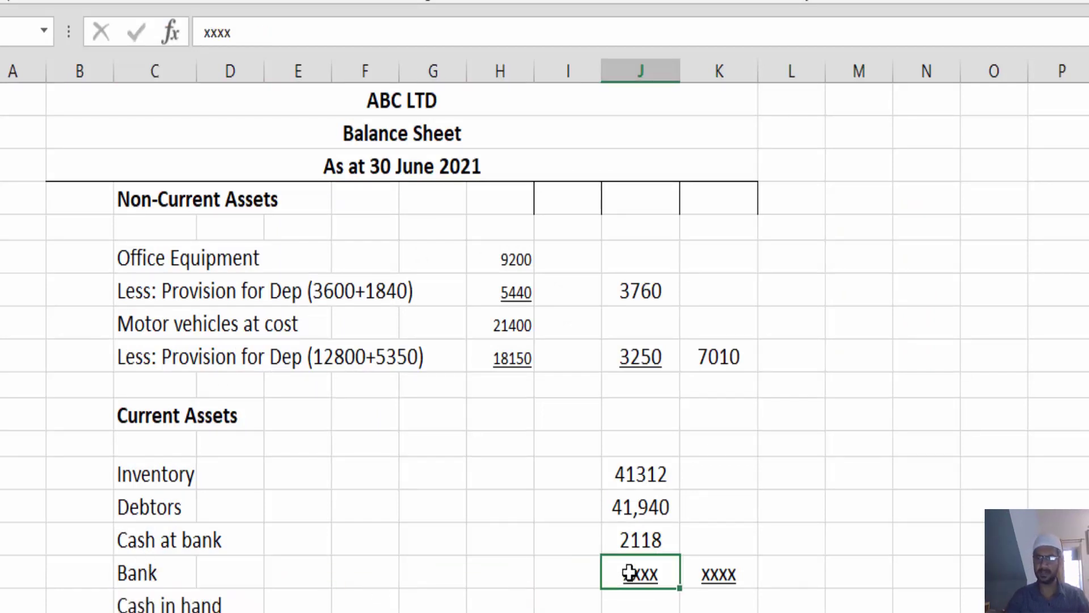
{"action": "type", "text": "317"}
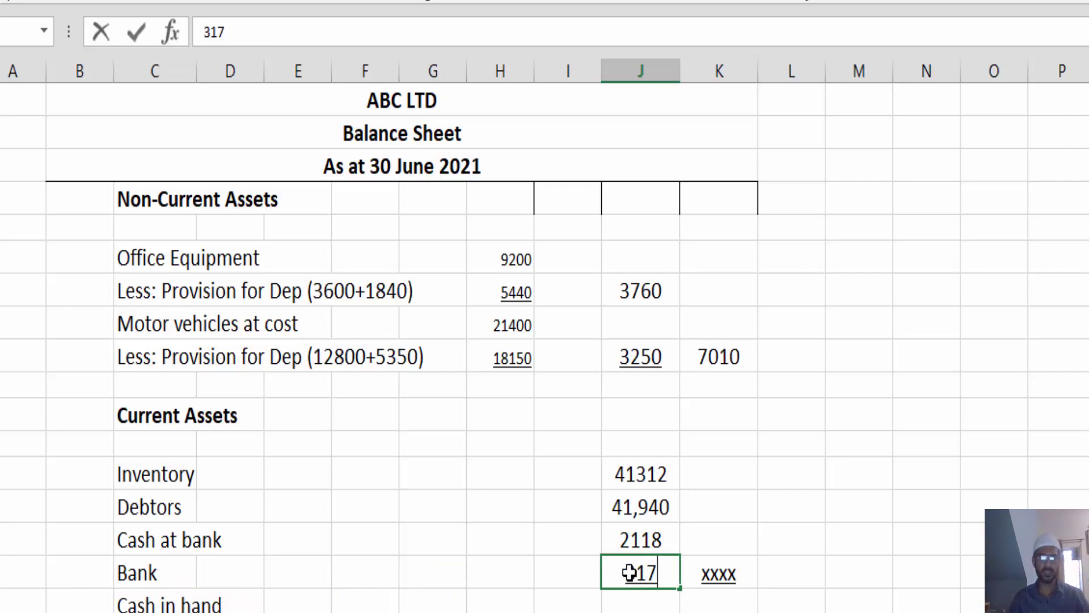
{"action": "left_click", "coordinate": [512, 535]}
{"action": "scroll", "coordinate": [521, 506], "scroll_direction": "down", "scroll_amount": 1}
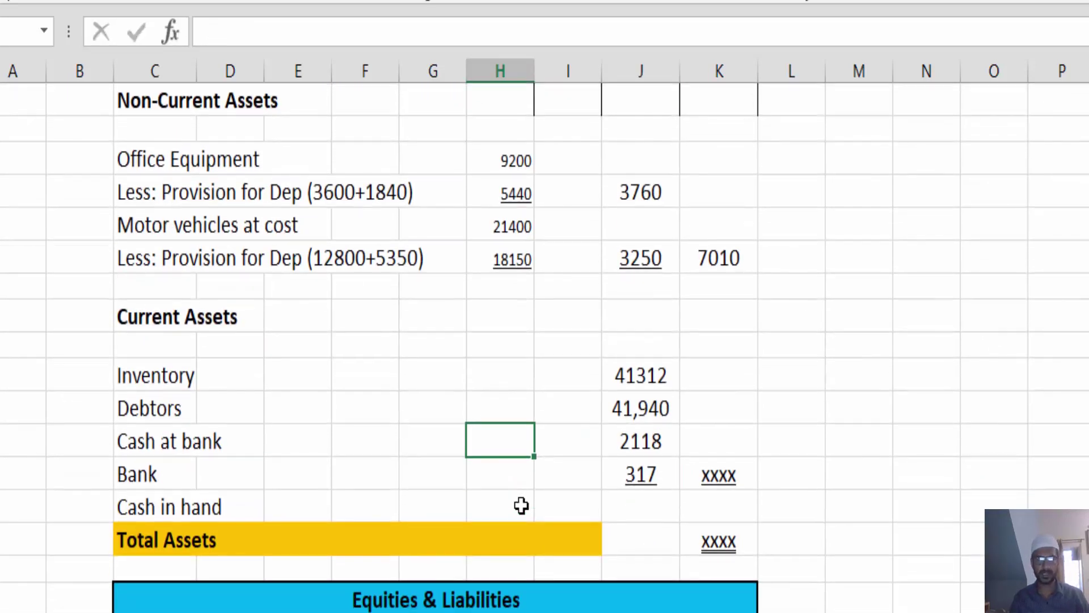
{"action": "key", "text": "alt+Tab"}
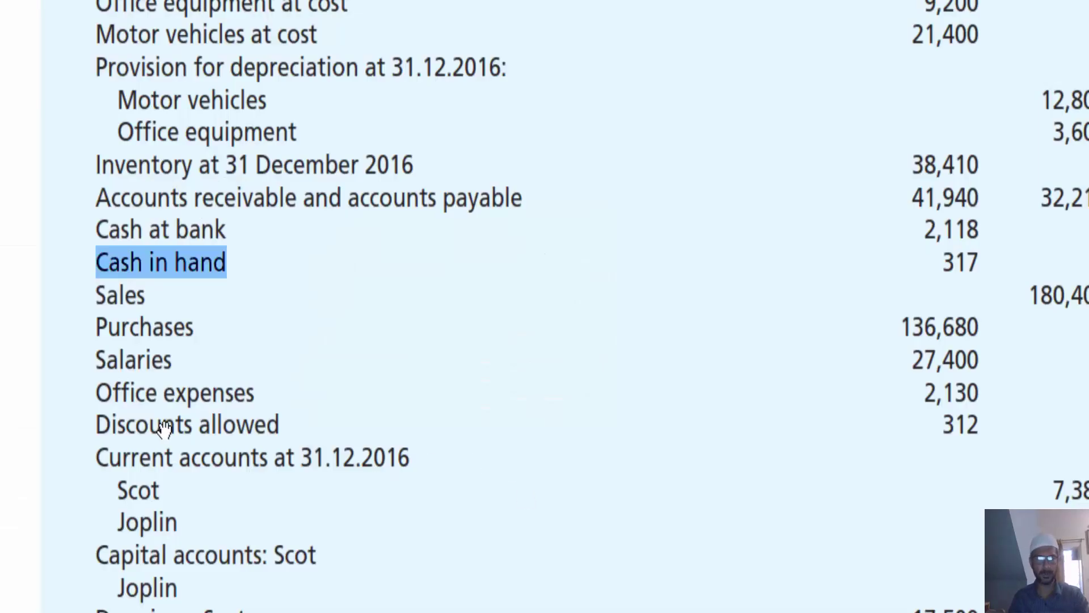
{"action": "scroll", "coordinate": [364, 356], "scroll_direction": "down", "scroll_amount": 6}
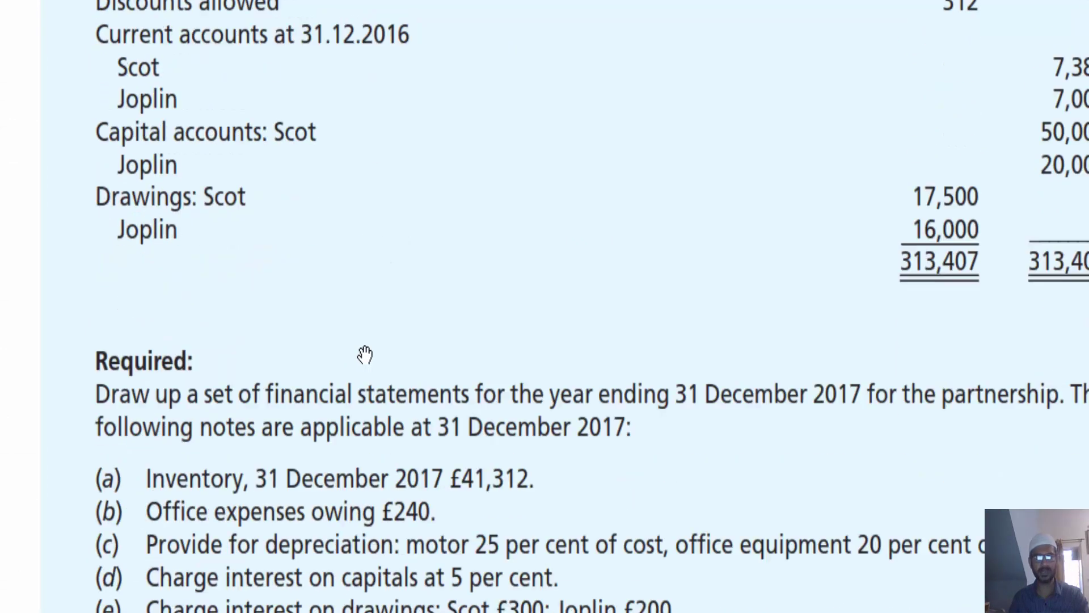
{"action": "key", "text": "alt+Tab"}
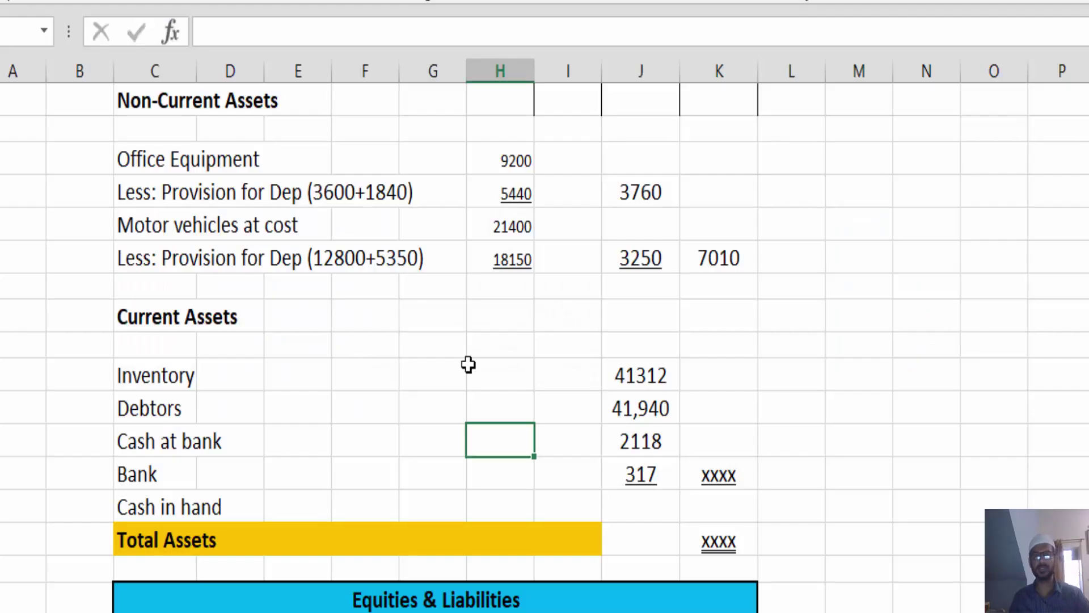
- Replace the placeholder in column K of the Bank row with a SUM of the current asset amounts J54:J57
{"action": "left_click", "coordinate": [728, 476]}
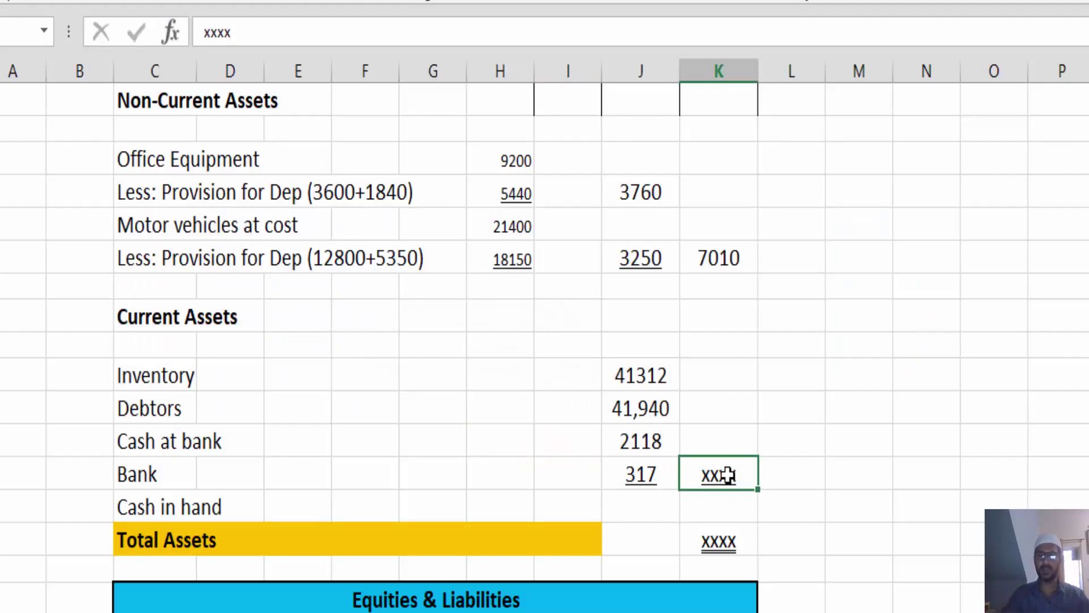
{"action": "type", "text": "=sum"}
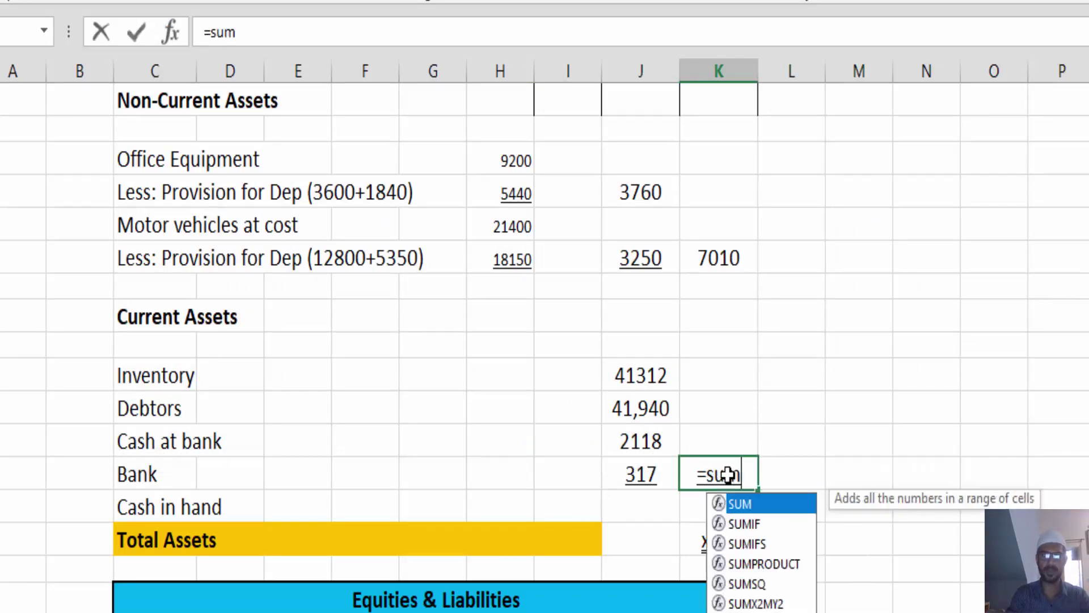
{"action": "type", "text": "("}
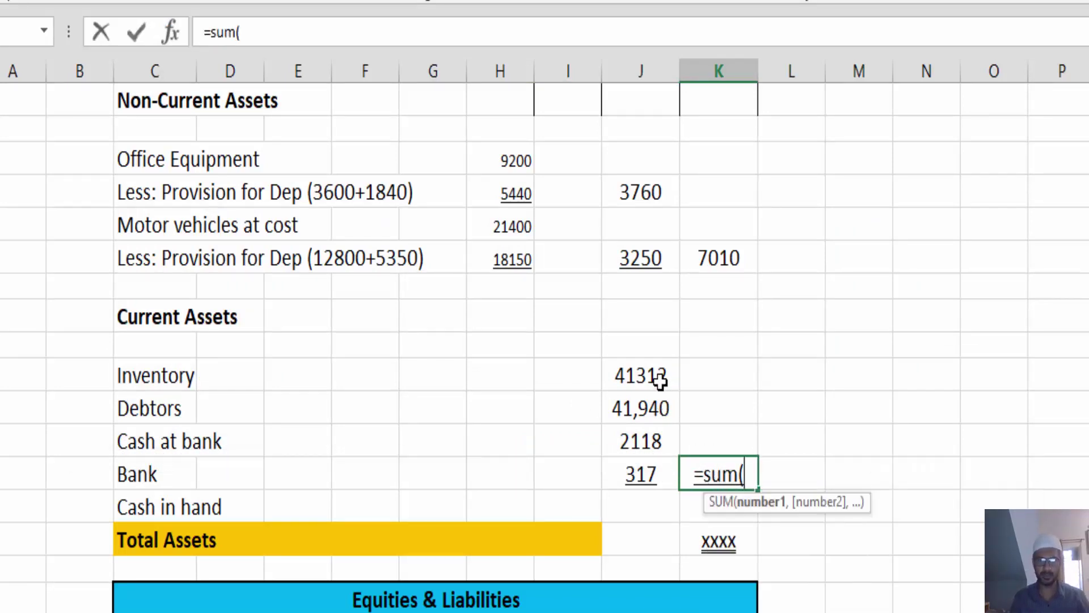
{"action": "left_click_drag", "start_coordinate": [654, 369], "coordinate": [652, 461]}
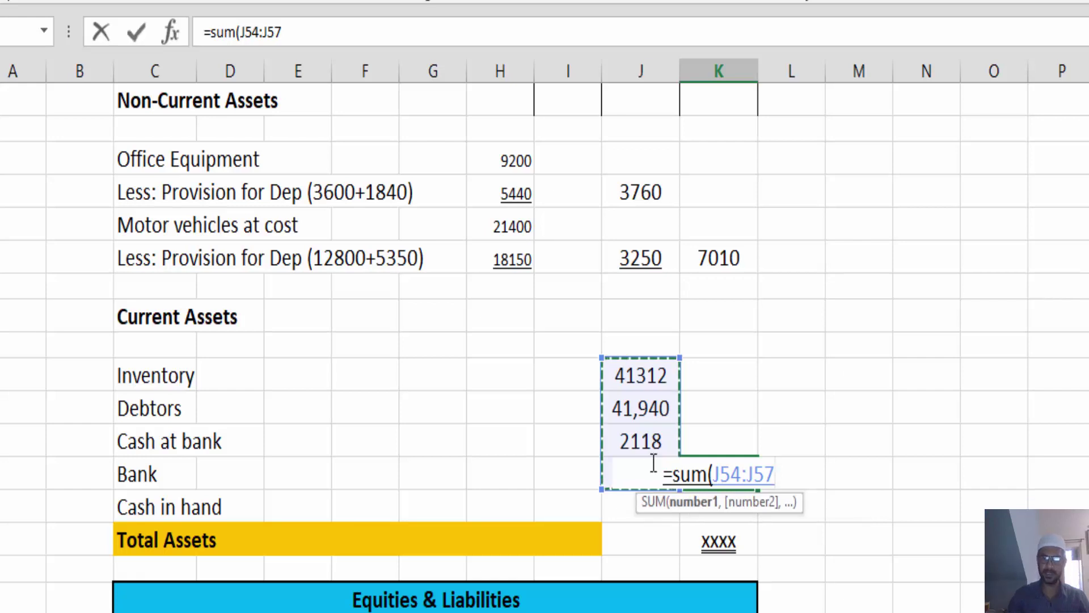
{"action": "key", "text": "Return"}
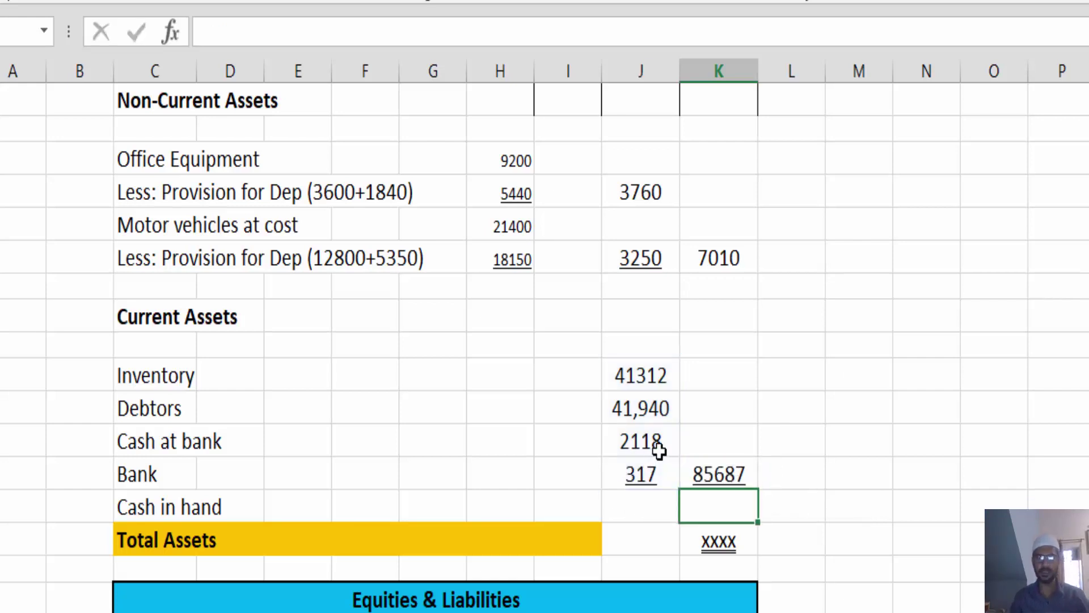
- Calculate Total Assets in column K by adding the non-current assets subtotal in K50 to the current assets subtotal
{"action": "left_click", "coordinate": [729, 541]}
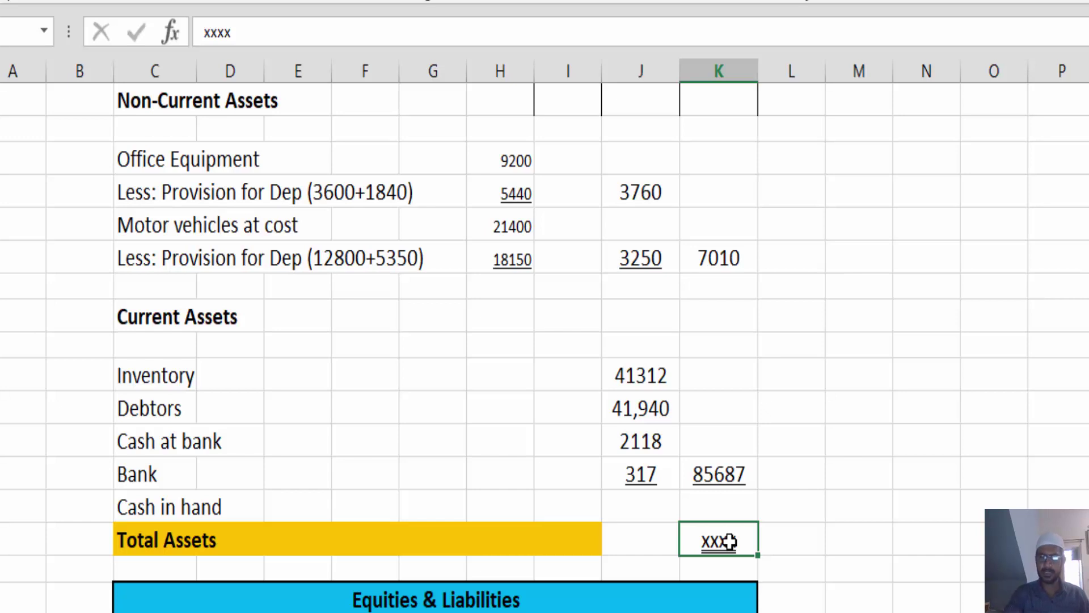
{"action": "type", "text": "="}
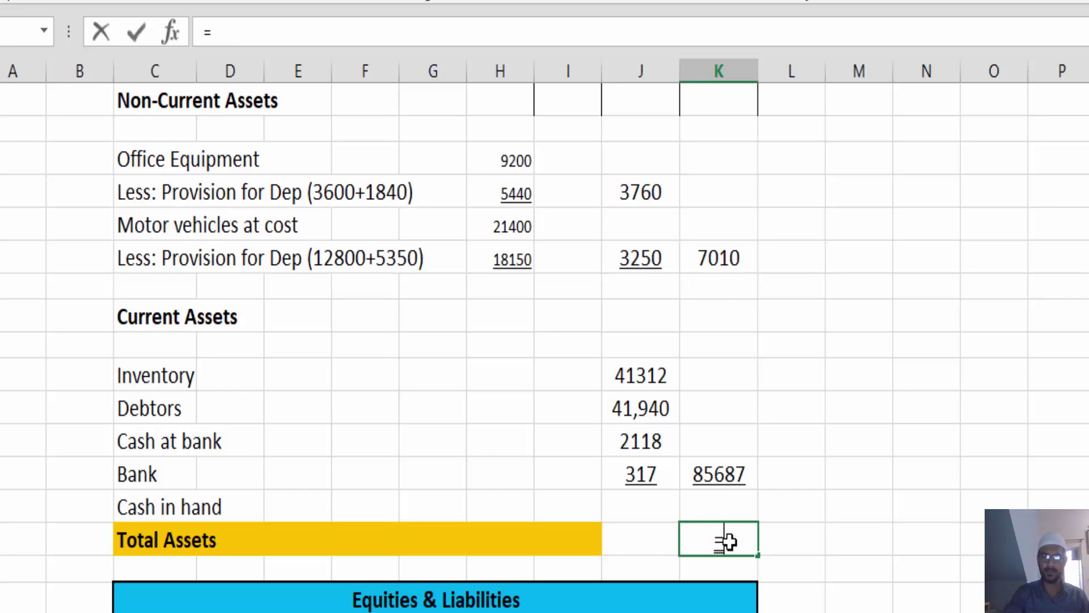
{"action": "left_click", "coordinate": [724, 260]}
{"action": "type", "text": "+"}
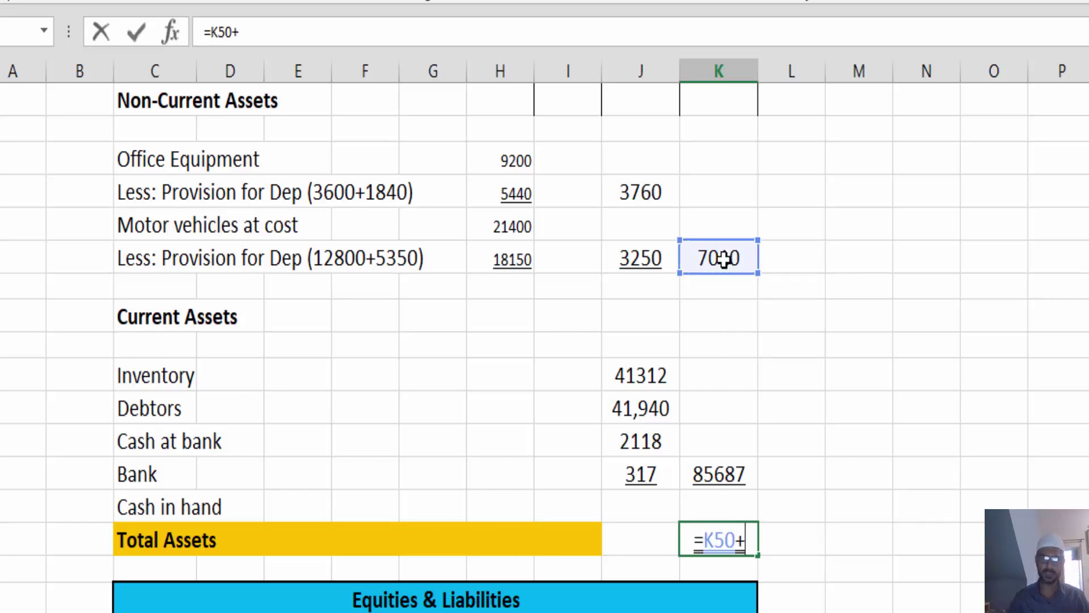
{"action": "left_click", "coordinate": [722, 475]}
{"action": "key", "text": "Return"}
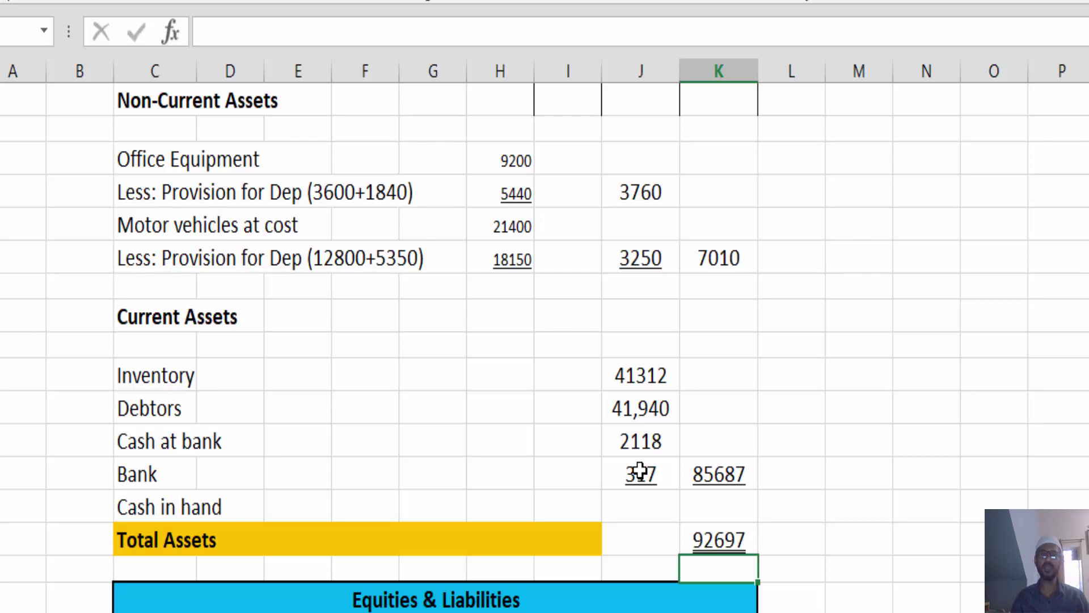
- Copy the two partners' names from the Share of Profit section over placeholders A and B under Capital Accounts
{"action": "scroll", "coordinate": [640, 471], "scroll_direction": "down", "scroll_amount": 3}
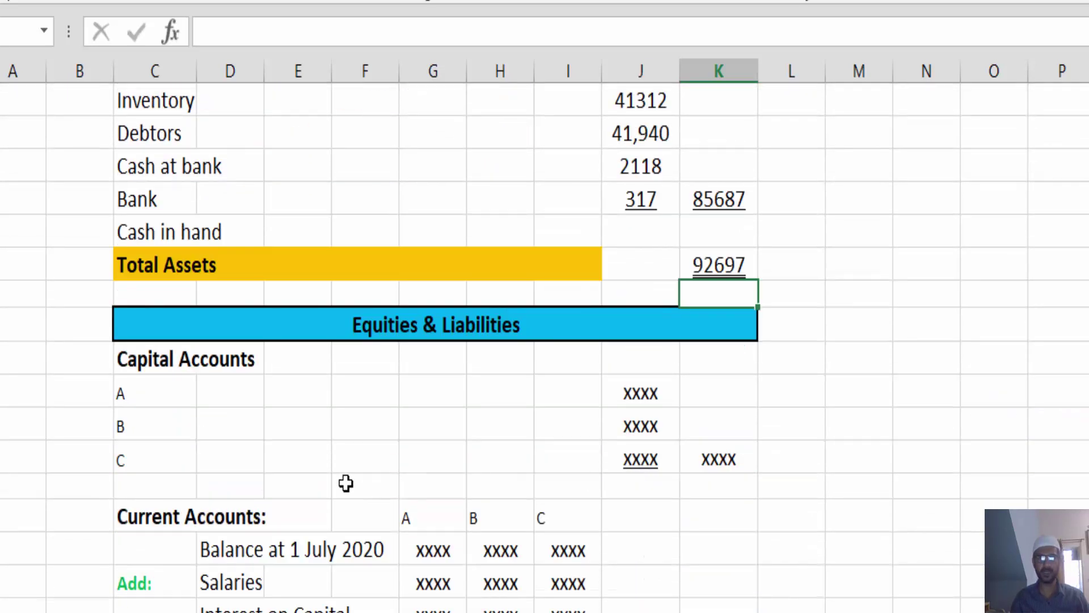
{"action": "scroll", "coordinate": [236, 416], "scroll_direction": "up", "scroll_amount": 5}
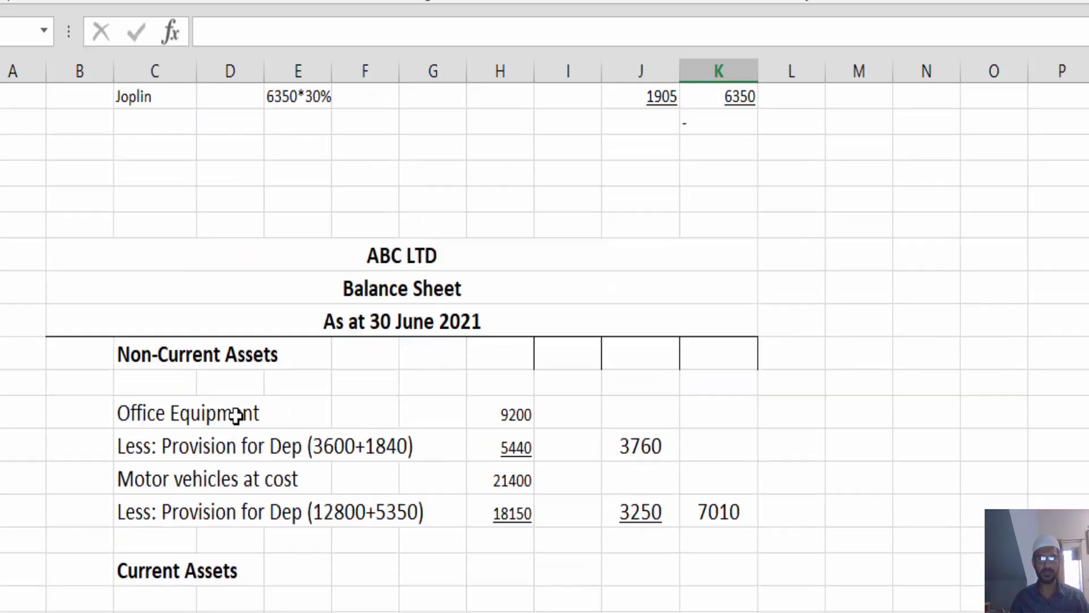
{"action": "scroll", "coordinate": [236, 416], "scroll_direction": "up", "scroll_amount": 3}
{"action": "left_click_drag", "start_coordinate": [140, 306], "coordinate": [146, 327]}
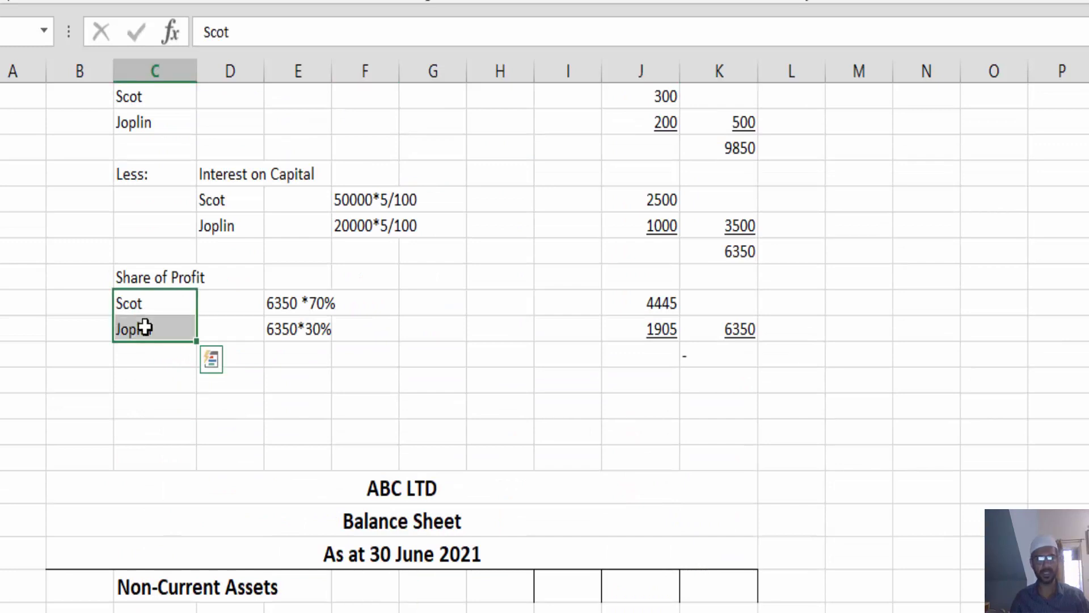
{"action": "key", "text": "ctrl+c"}
{"action": "scroll", "coordinate": [292, 554], "scroll_direction": "down", "scroll_amount": 10}
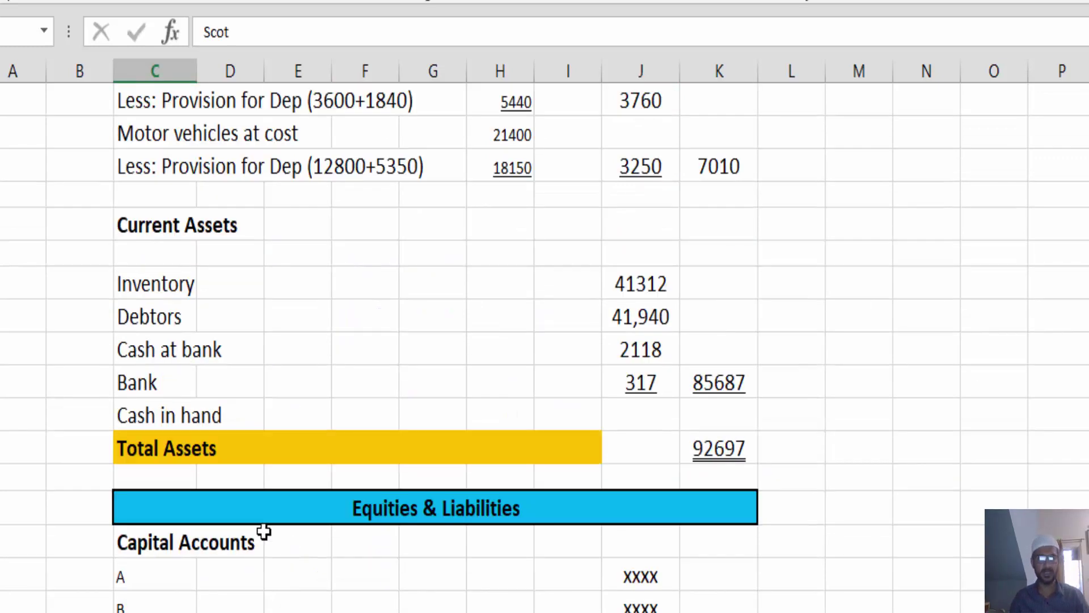
{"action": "left_click_drag", "start_coordinate": [139, 295], "coordinate": [140, 354]}
{"action": "key", "text": "ctrl+v"}
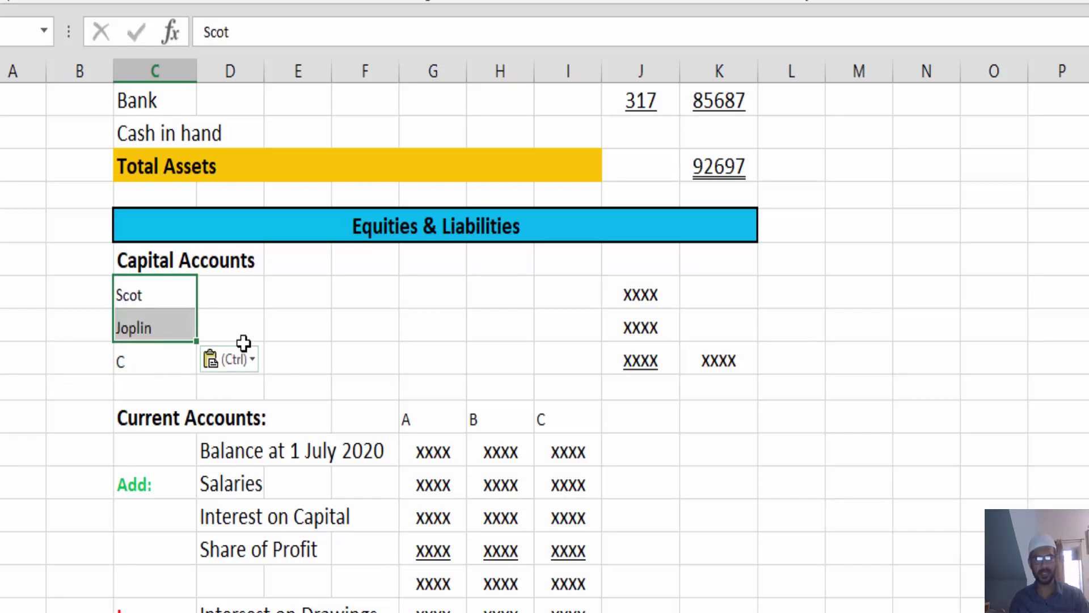
- Clear the unused partner placeholder C under Capital Accounts
{"action": "left_click", "coordinate": [281, 311]}
{"action": "left_click", "coordinate": [138, 357]}
{"action": "key", "text": "Delete"}
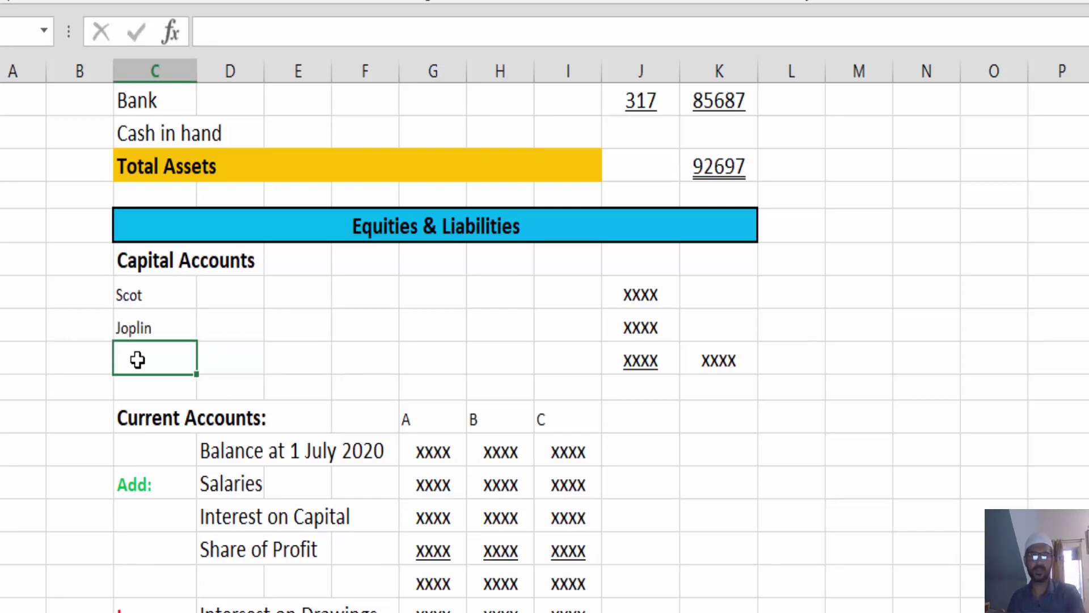
- Enter the trial balance capital amounts in column J, 50000 for the first partner and 20000 for the second
{"action": "key", "text": "alt+Tab"}
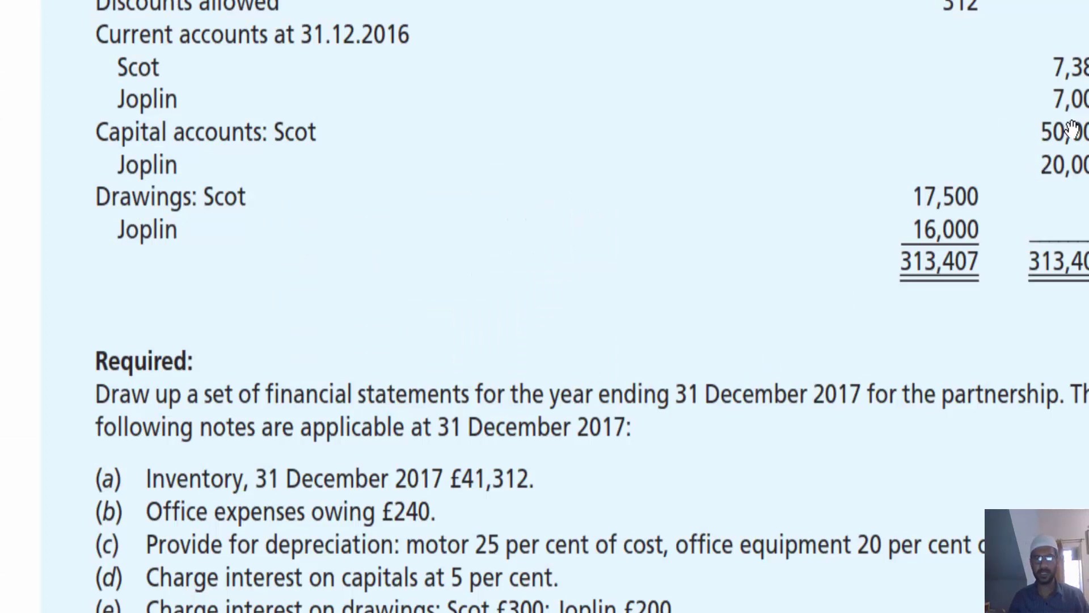
{"action": "key", "text": "alt+Tab"}
{"action": "left_click", "coordinate": [647, 292]}
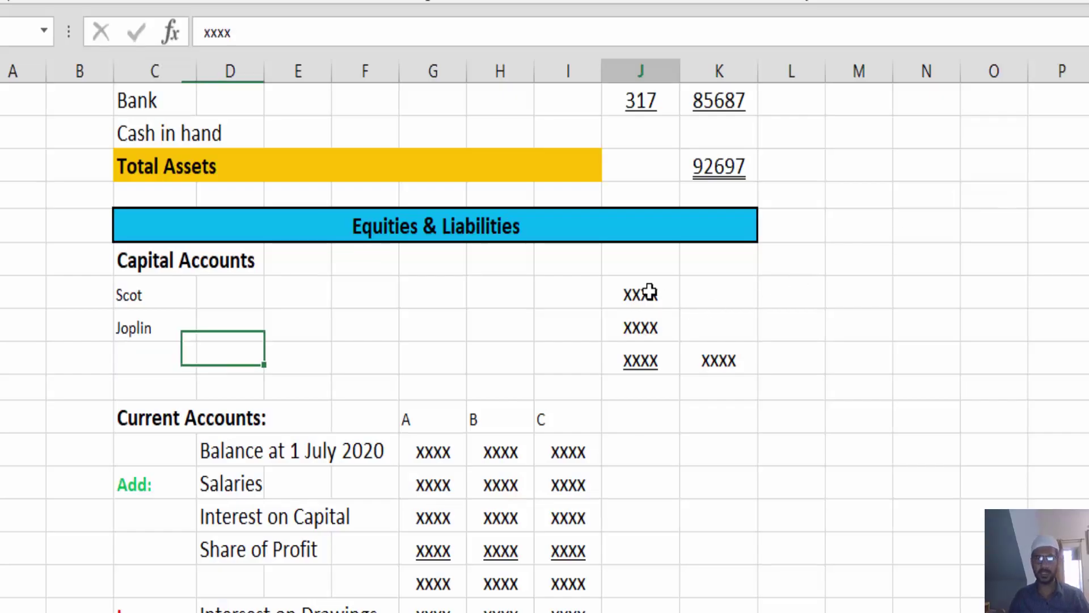
{"action": "double_click", "coordinate": [649, 292]}
{"action": "key", "text": "Delete"}
{"action": "key", "text": "Delete"}
{"action": "key", "text": "Delete"}
{"action": "key", "text": "Delete"}
{"action": "type", "text": "50000"}
{"action": "key", "text": "Return"}
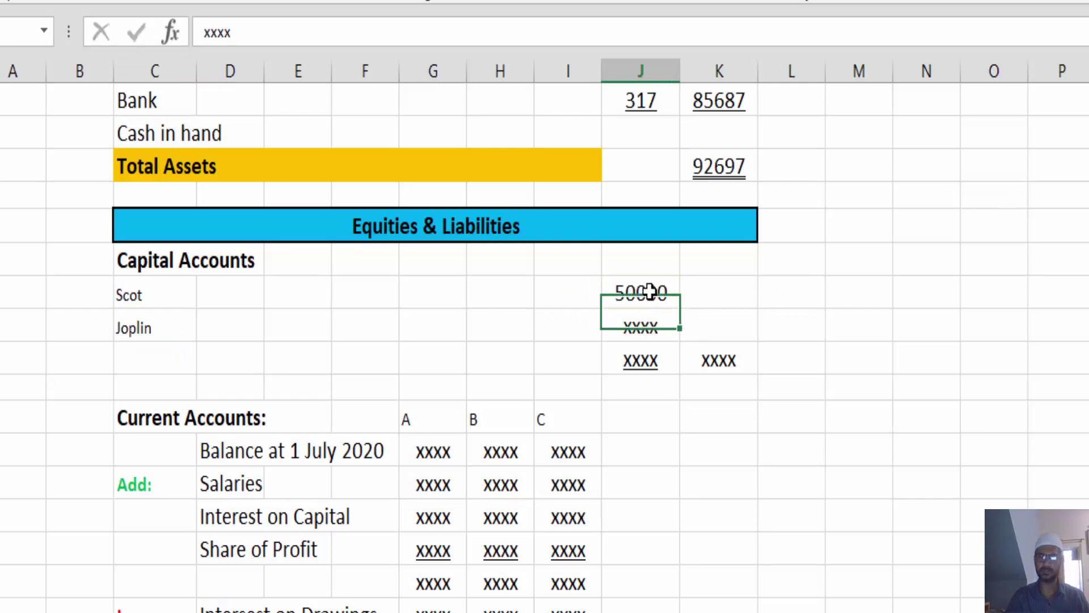
{"action": "type", "text": "20000"}
{"action": "key", "text": "Return"}
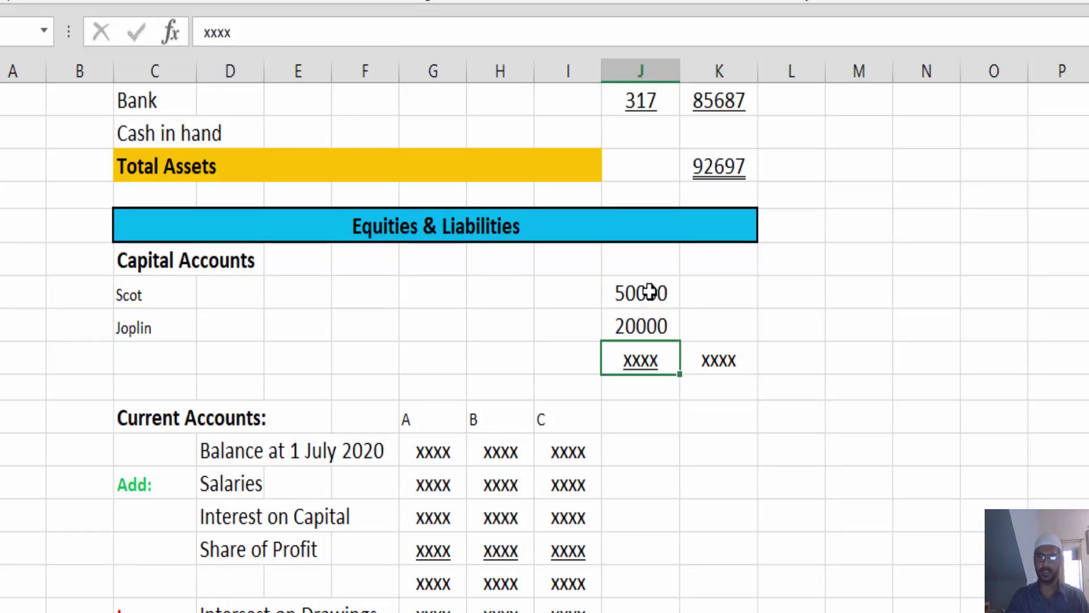
- Clear the unused third capital placeholder in column J and enter 70000 as the capital total in column K
{"action": "key", "text": "Delete"}
{"action": "left_click", "coordinate": [742, 348]}
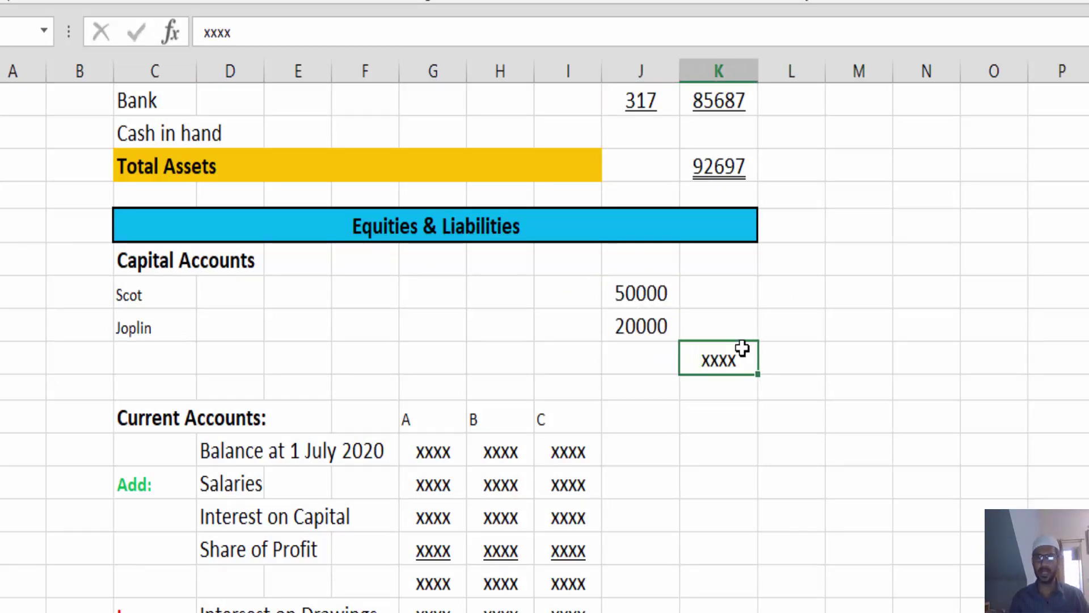
{"action": "type", "text": "70000"}
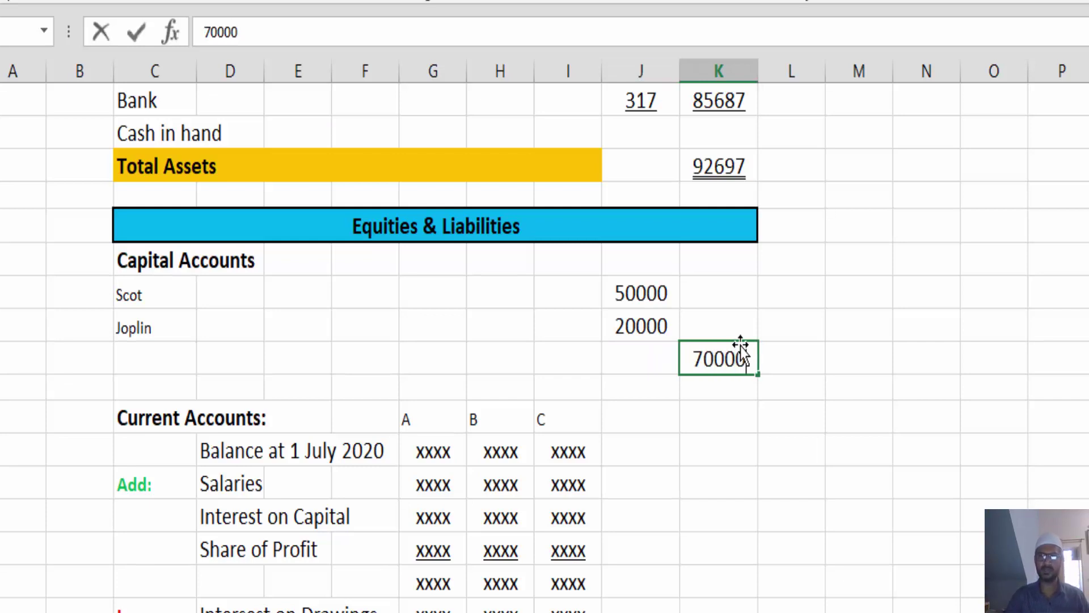
{"action": "key", "text": "Return"}
- Copy the two partners' names from Capital Accounts over column headings A and B of the Current Accounts table
{"action": "scroll", "coordinate": [549, 281], "scroll_direction": "down", "scroll_amount": 2}
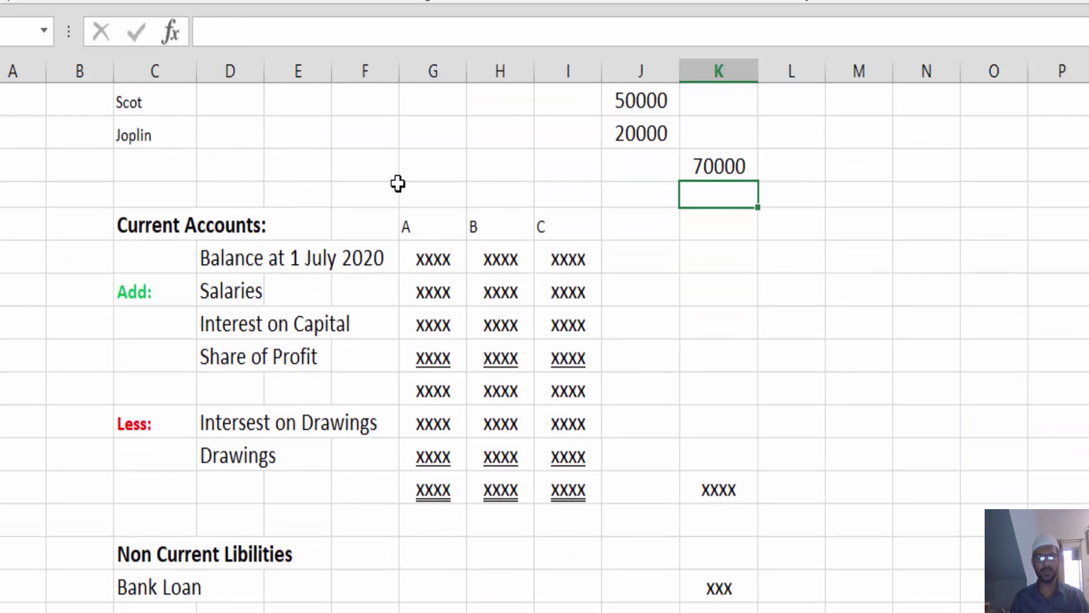
{"action": "left_click", "coordinate": [140, 107]}
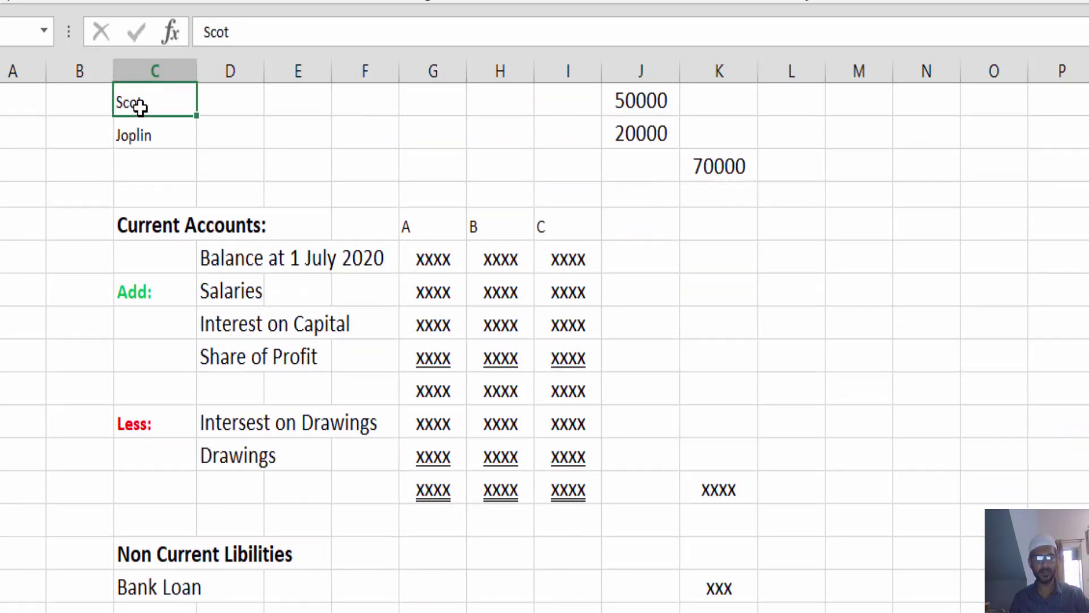
{"action": "key", "text": "ctrl+c"}
{"action": "left_click", "coordinate": [438, 221]}
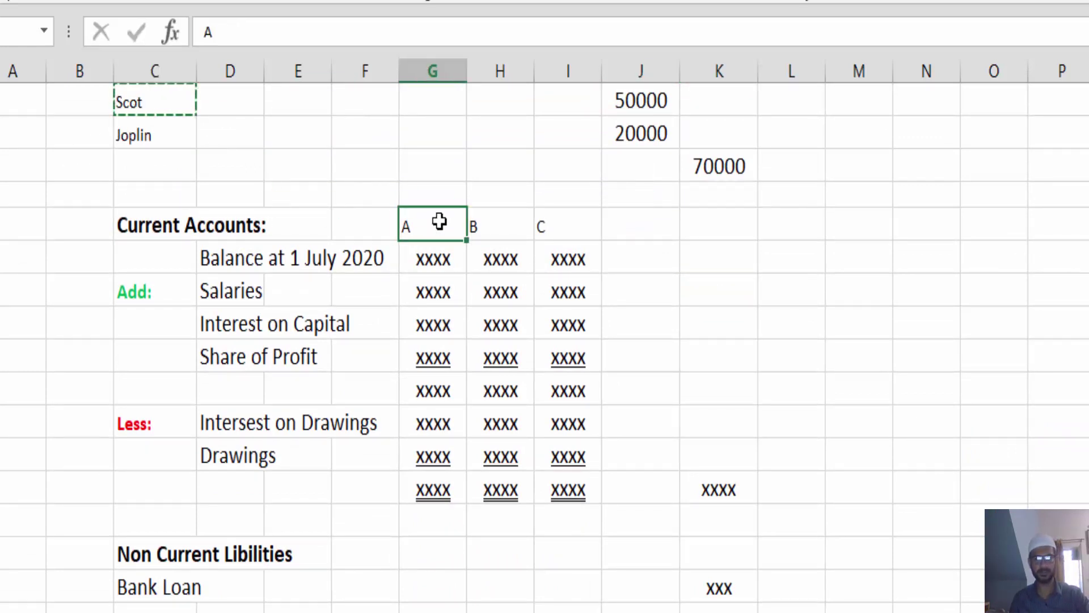
{"action": "key", "text": "ctrl+v"}
{"action": "left_click", "coordinate": [152, 134]}
{"action": "key", "text": "ctrl+c"}
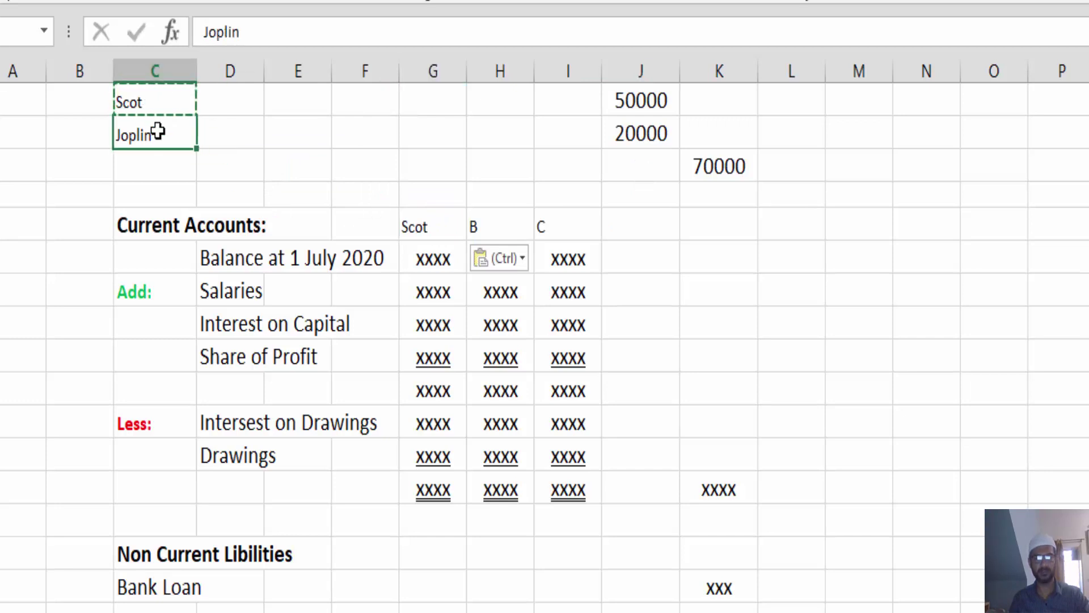
{"action": "left_click", "coordinate": [505, 224]}
{"action": "key", "text": "ctrl+v"}
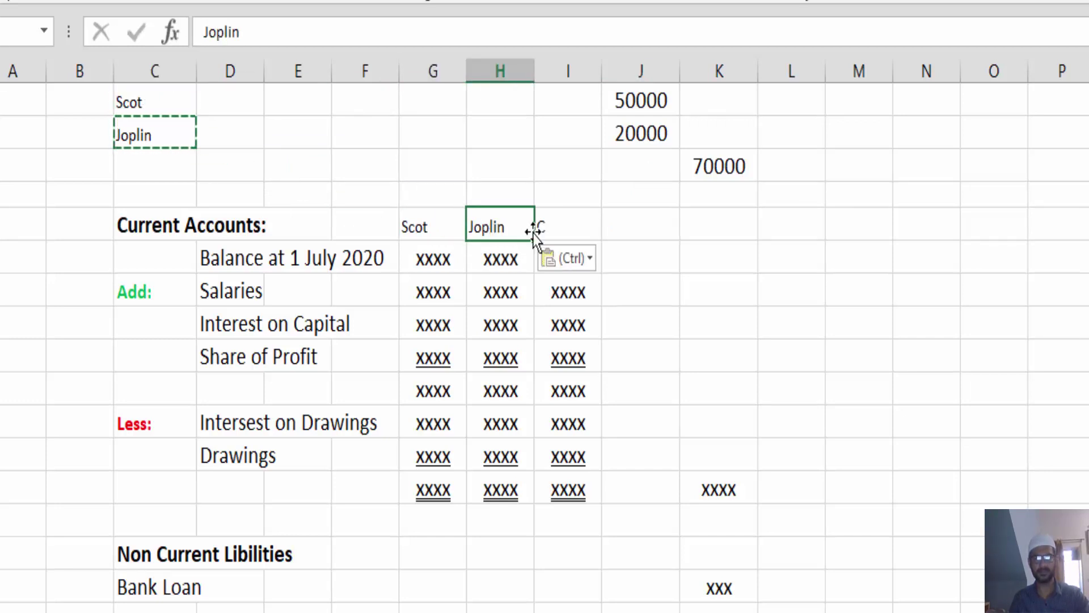
- Clear the unused partner C column of the Current Accounts table, including its heading and all placeholders
{"action": "left_click", "coordinate": [540, 226]}
{"action": "left_click_drag", "start_coordinate": [560, 434], "coordinate": [561, 480]}
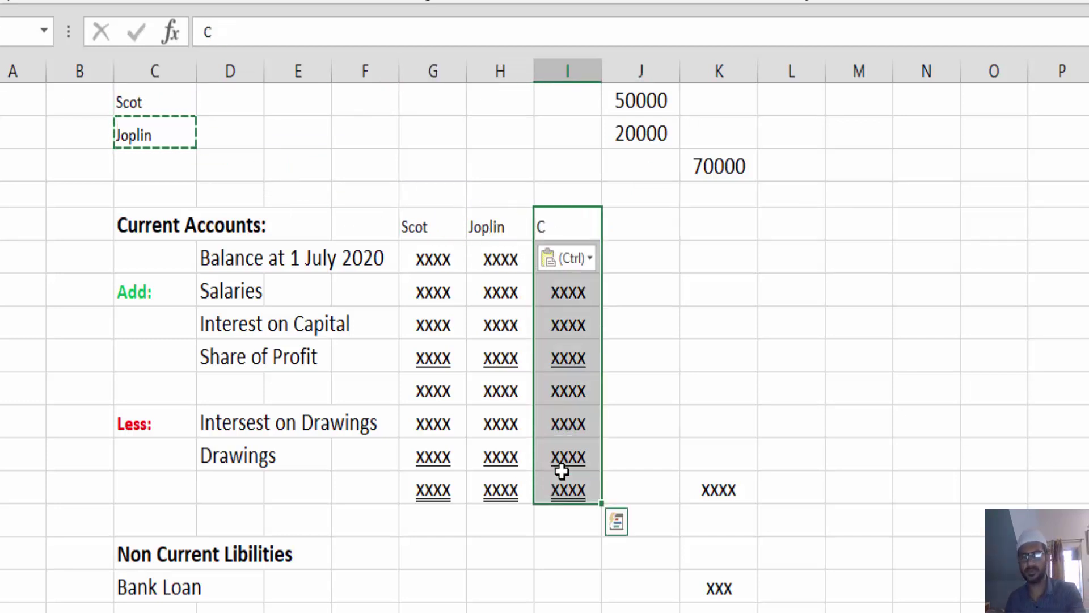
{"action": "key", "text": "Delete"}
{"action": "left_click", "coordinate": [685, 396]}
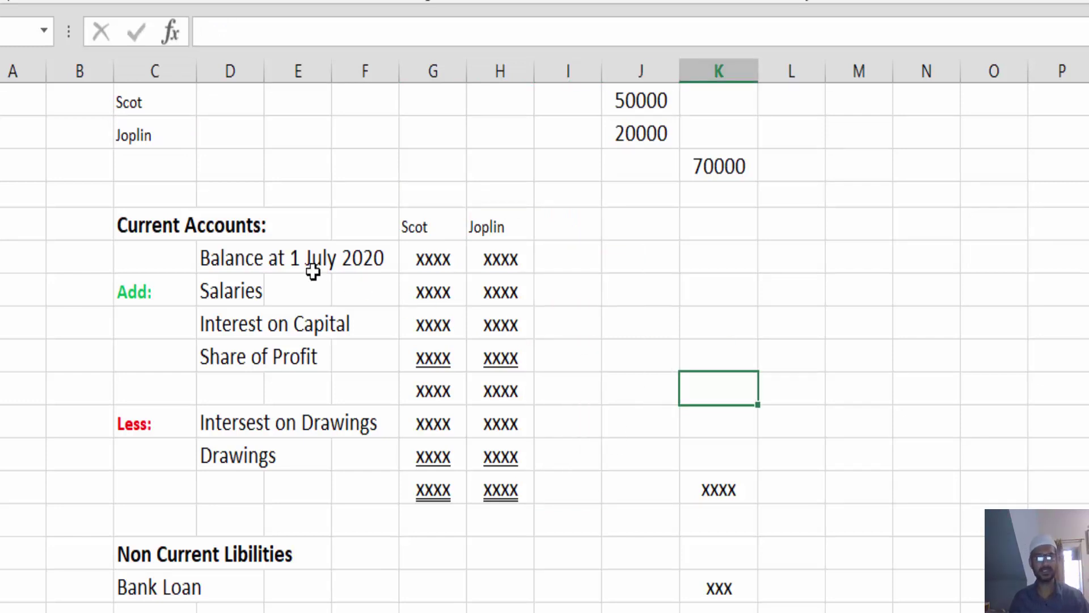
- Enter the trial balance current account figures in the opening balance row, 7382 for the first partner and 7009 for the second
{"action": "key", "text": "alt+Tab"}
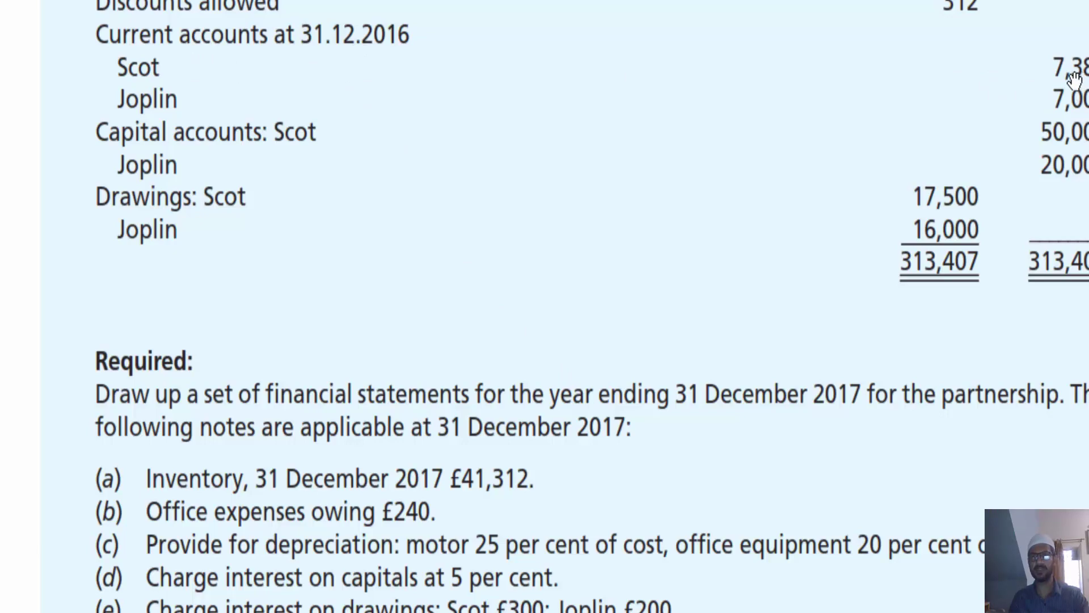
{"action": "key", "text": "alt+Tab"}
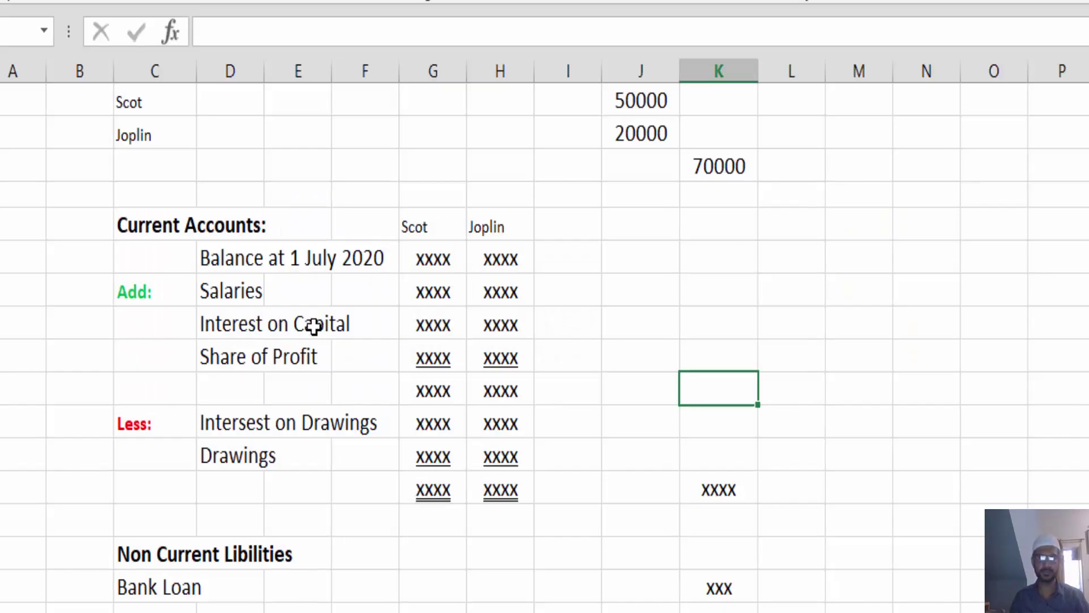
{"action": "left_click", "coordinate": [436, 254]}
{"action": "type", "text": "7380"}
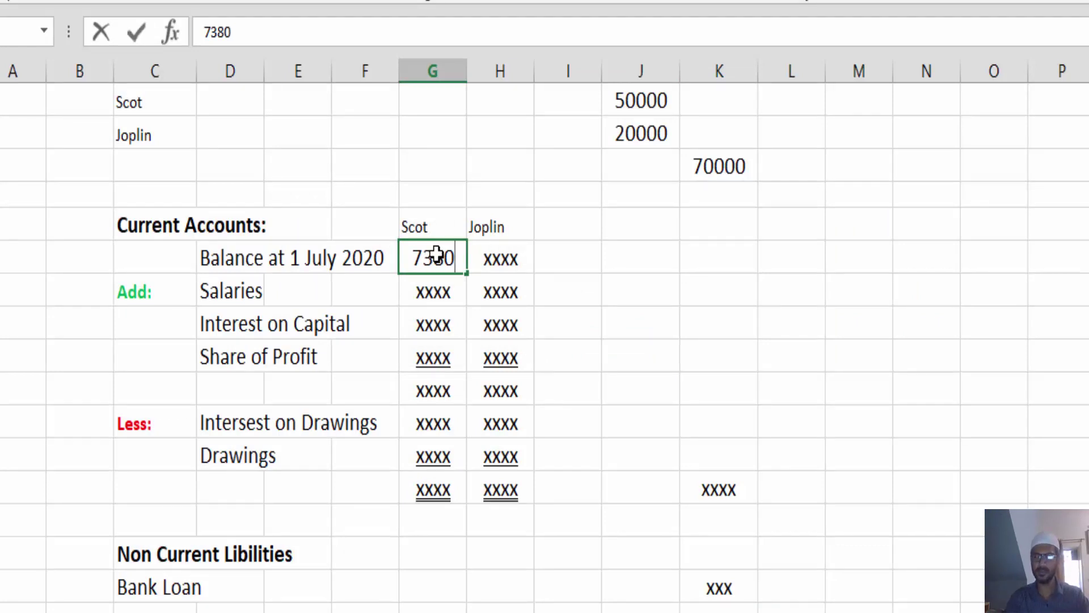
{"action": "key", "text": "BackSpace"}
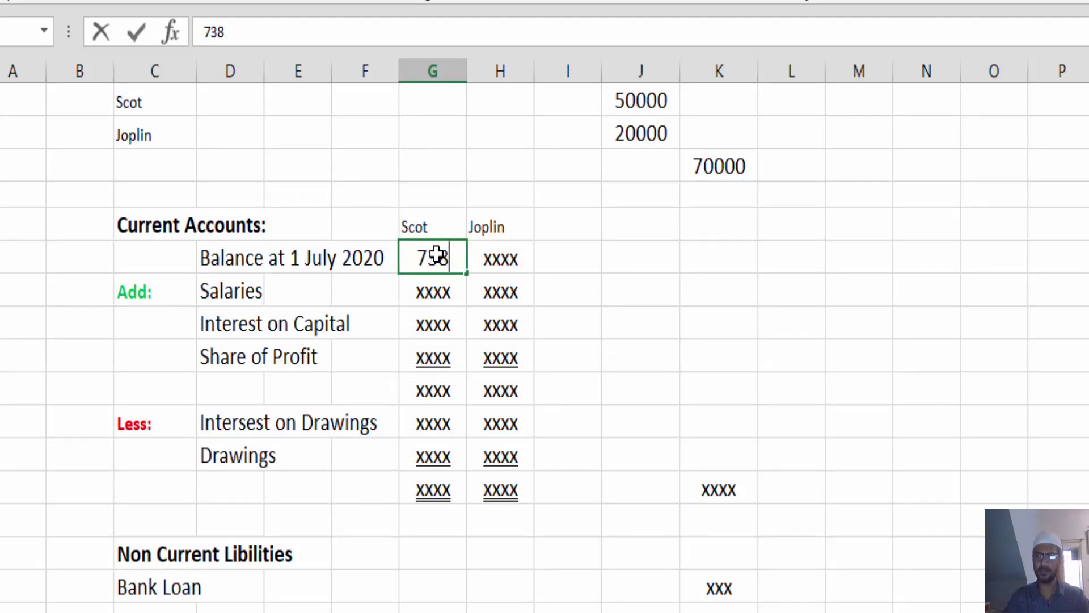
{"action": "type", "text": "2"}
{"action": "key", "text": "alt+Tab"}
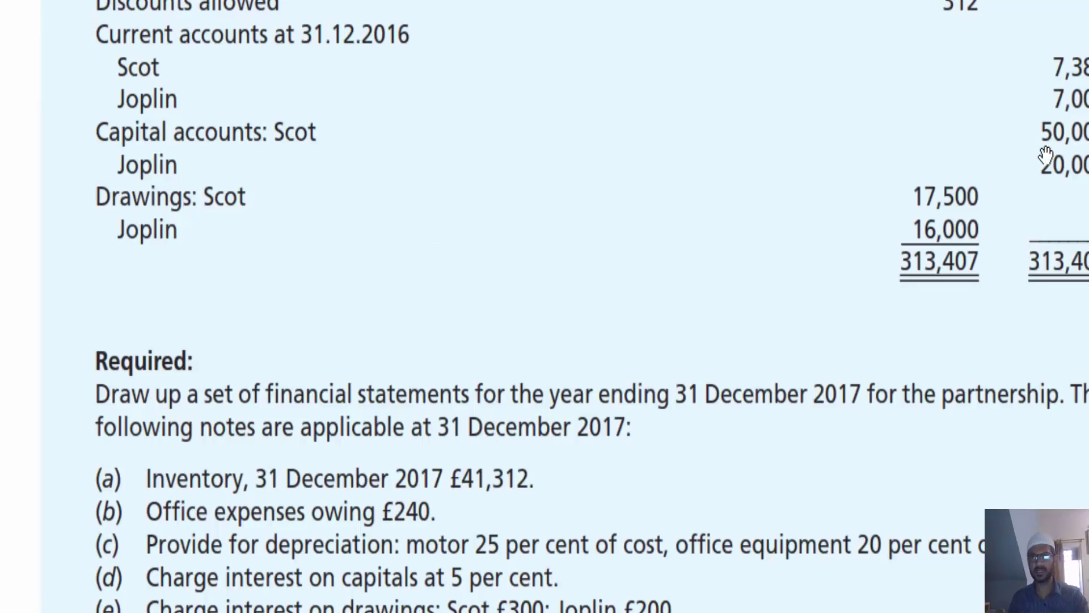
{"action": "key", "text": "alt+Tab"}
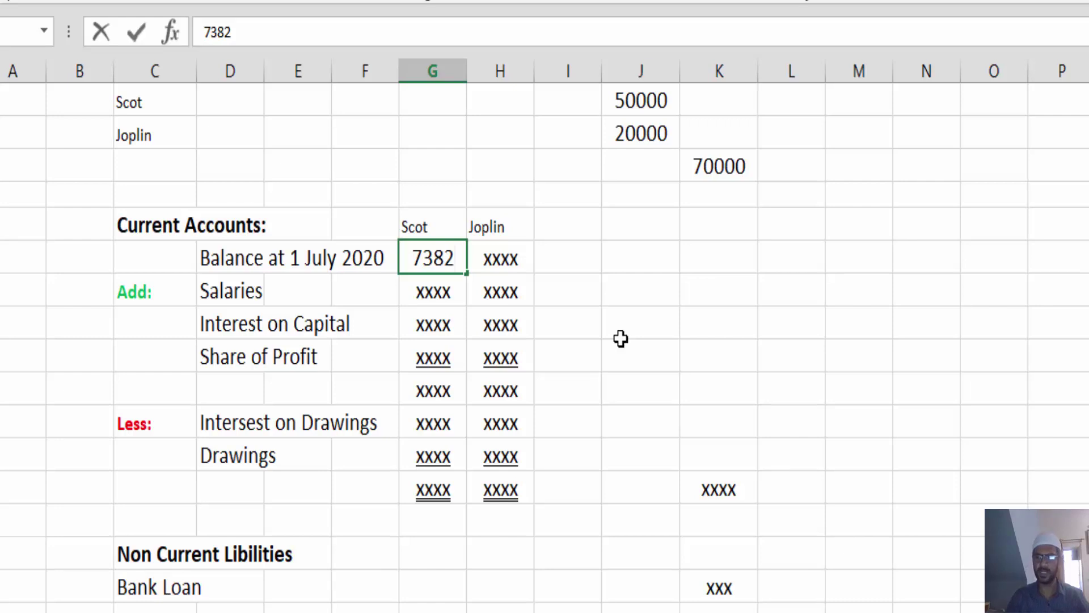
{"action": "key", "text": "Tab"}
{"action": "type", "text": "7009"}
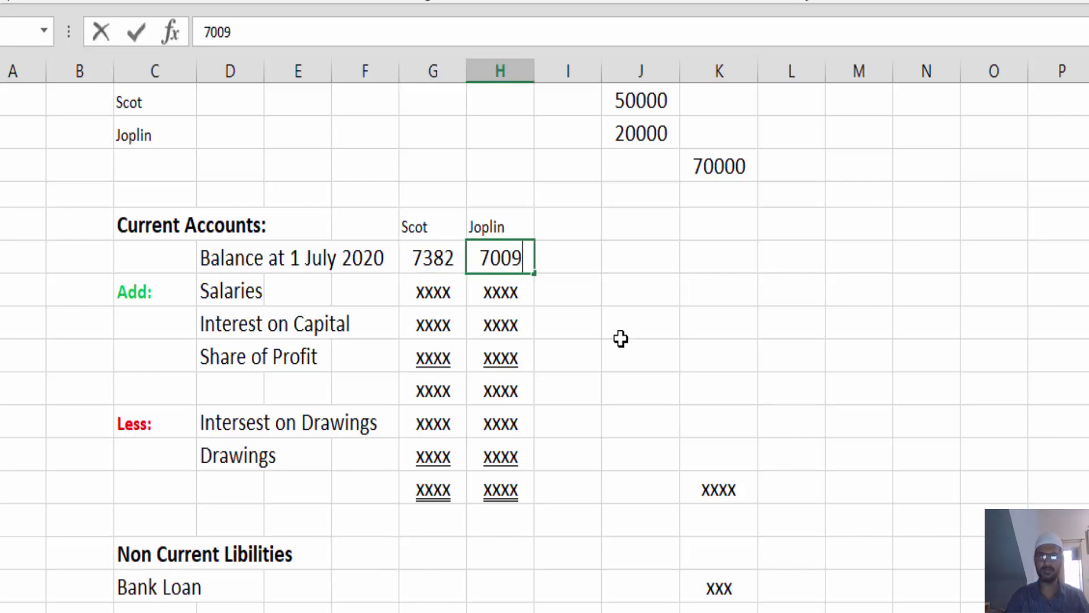
{"action": "key", "text": "Return"}
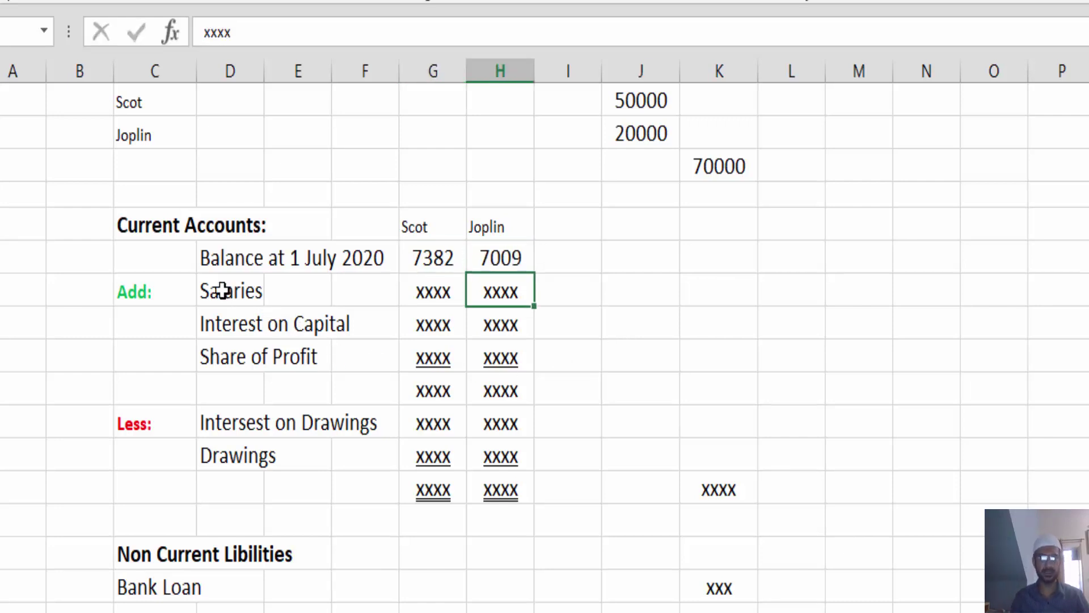
- Clear the unused Salaries line of the Current Accounts table, including its label and both partners' placeholders
{"action": "left_click_drag", "start_coordinate": [221, 292], "coordinate": [488, 288]}
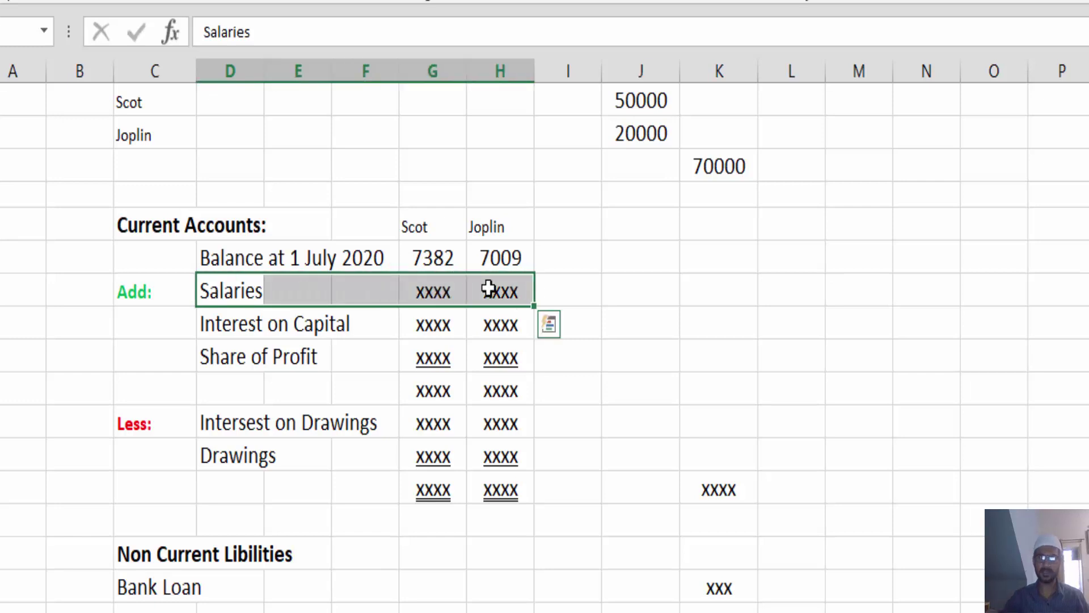
{"action": "key", "text": "Home"}
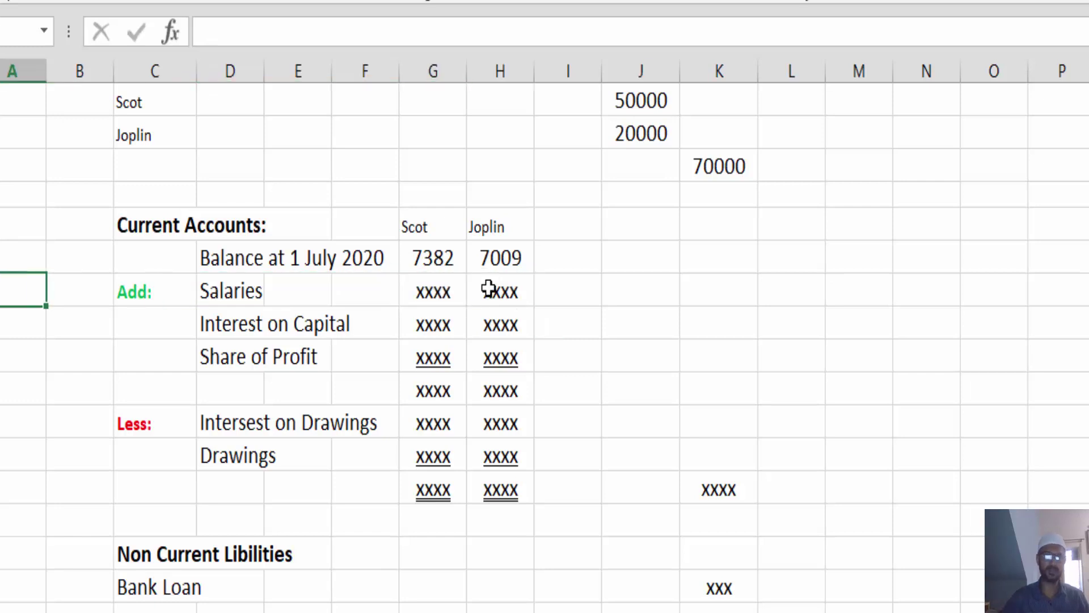
{"action": "left_click", "coordinate": [243, 288]}
{"action": "left_click", "coordinate": [500, 291], "text": "shift"}
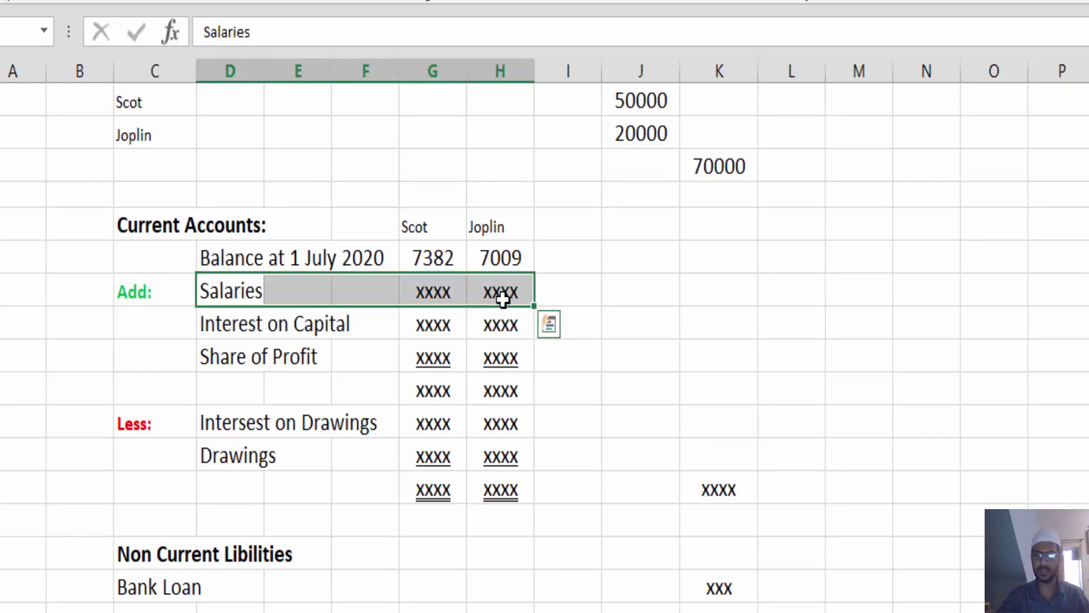
{"action": "key", "text": "Delete"}
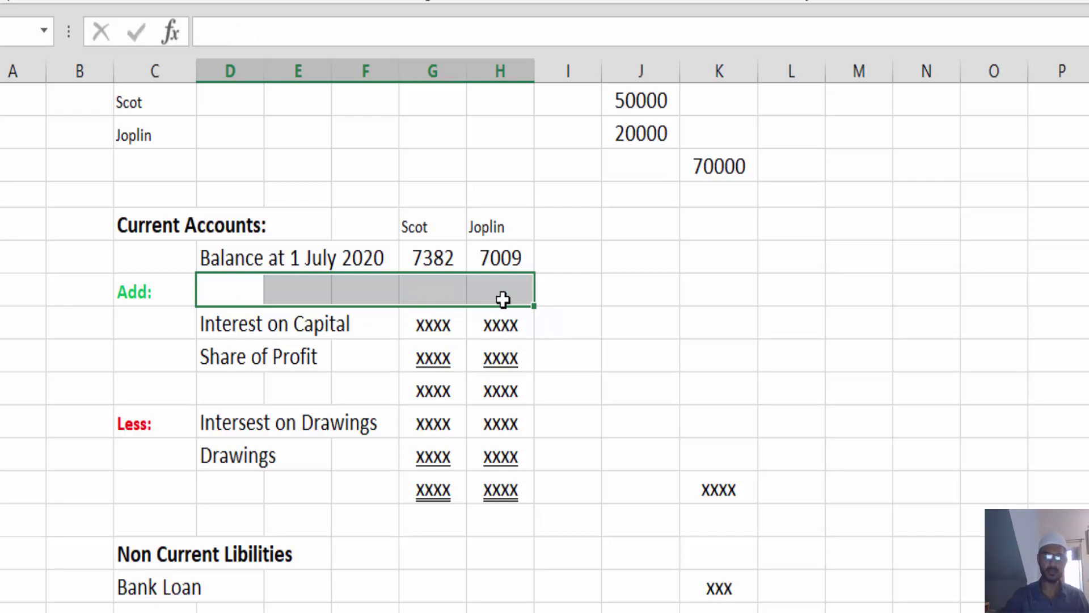
- Link the first partner's Interest on Capital in the Current Accounts table to the 2500 in J31 of the profit appropriation
{"action": "left_click", "coordinate": [423, 323]}
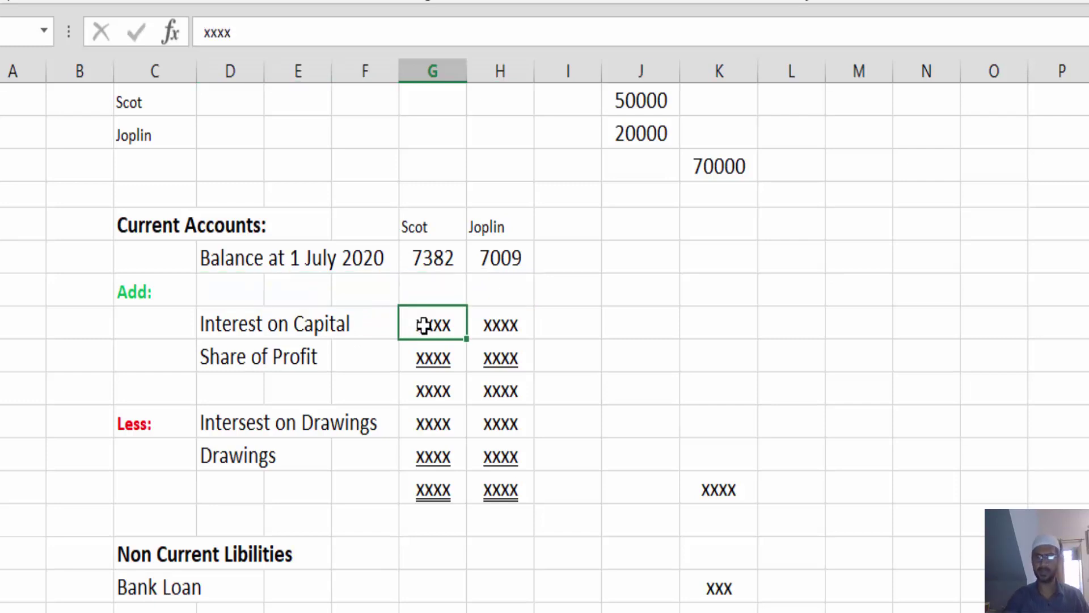
{"action": "type", "text": "="}
{"action": "scroll", "coordinate": [816, 212], "scroll_direction": "up", "scroll_amount": 5}
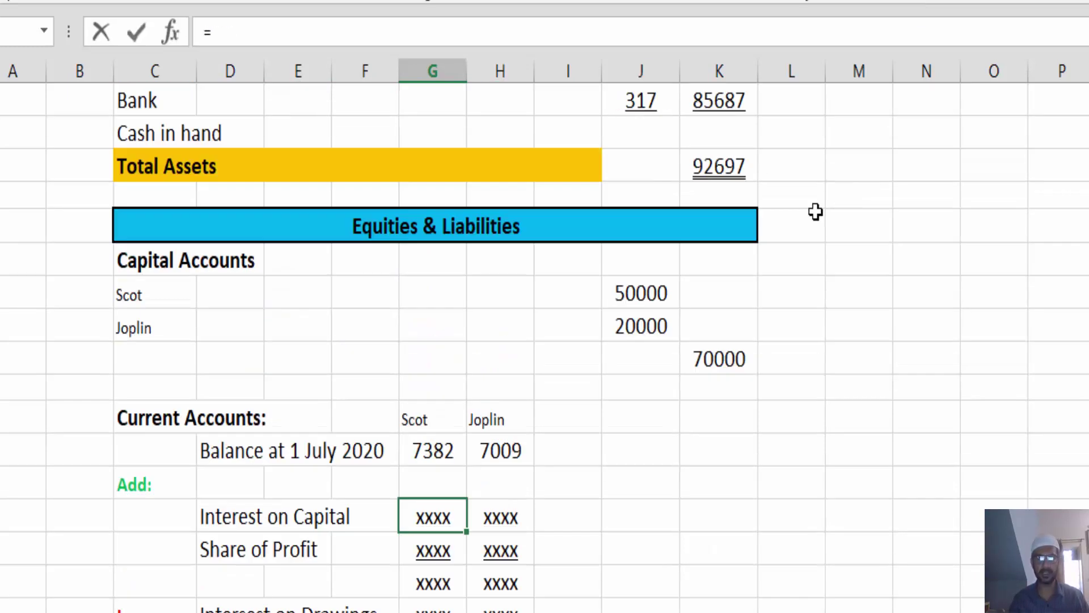
{"action": "scroll", "coordinate": [632, 313], "scroll_direction": "up", "scroll_amount": 2}
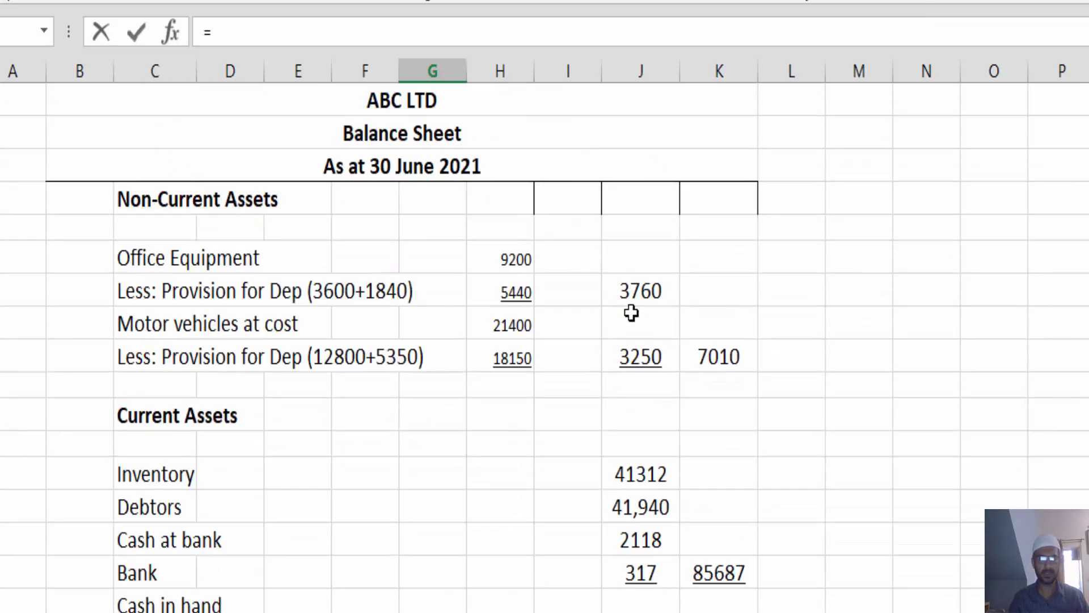
{"action": "scroll", "coordinate": [607, 340], "scroll_direction": "down", "scroll_amount": 7}
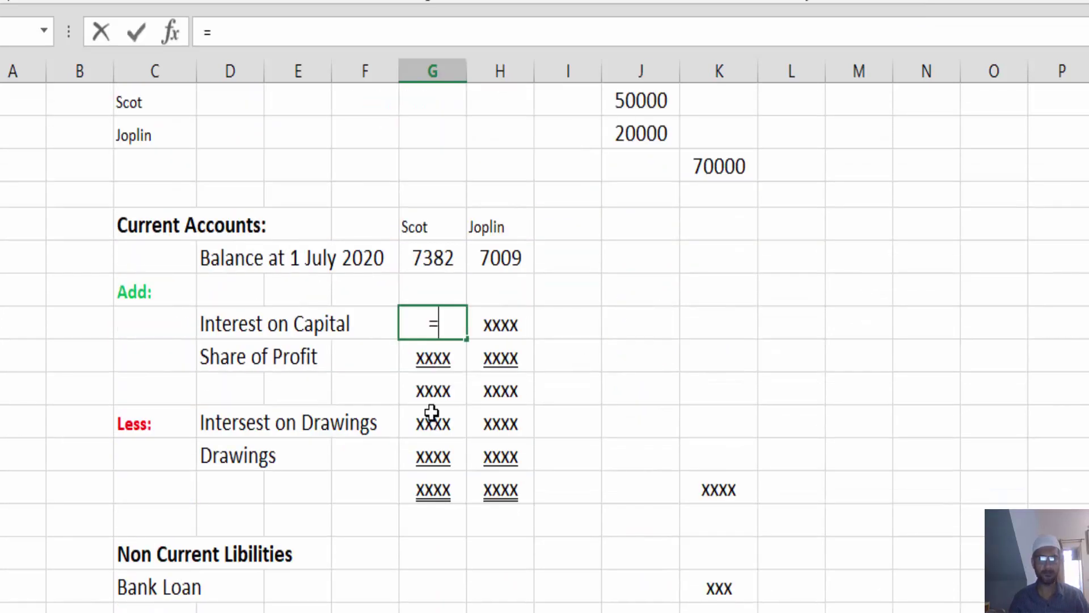
{"action": "scroll", "coordinate": [432, 412], "scroll_direction": "up", "scroll_amount": 10}
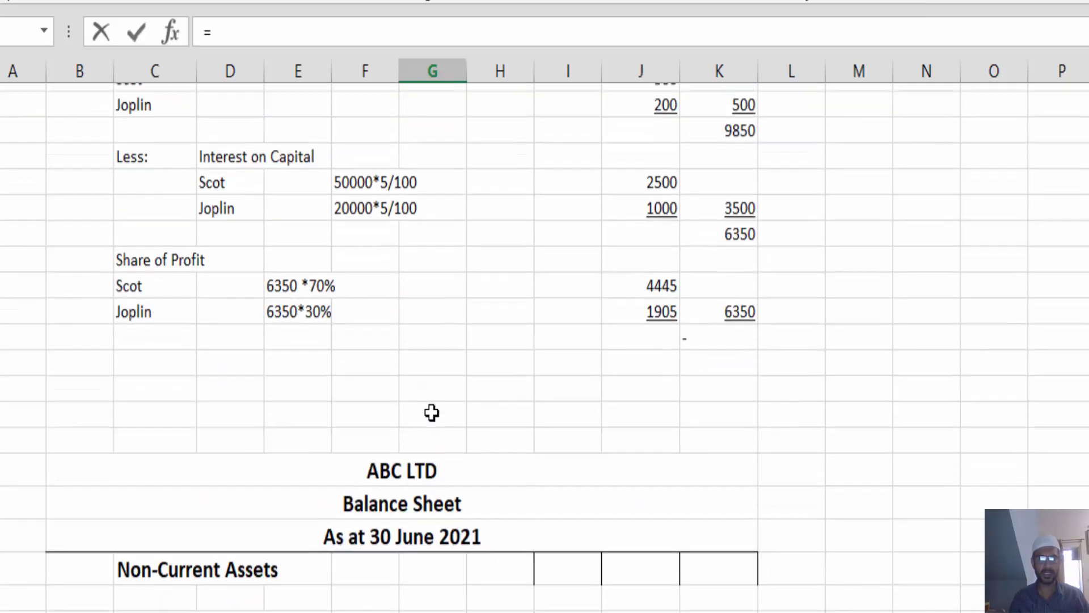
{"action": "scroll", "coordinate": [432, 412], "scroll_direction": "up", "scroll_amount": 3}
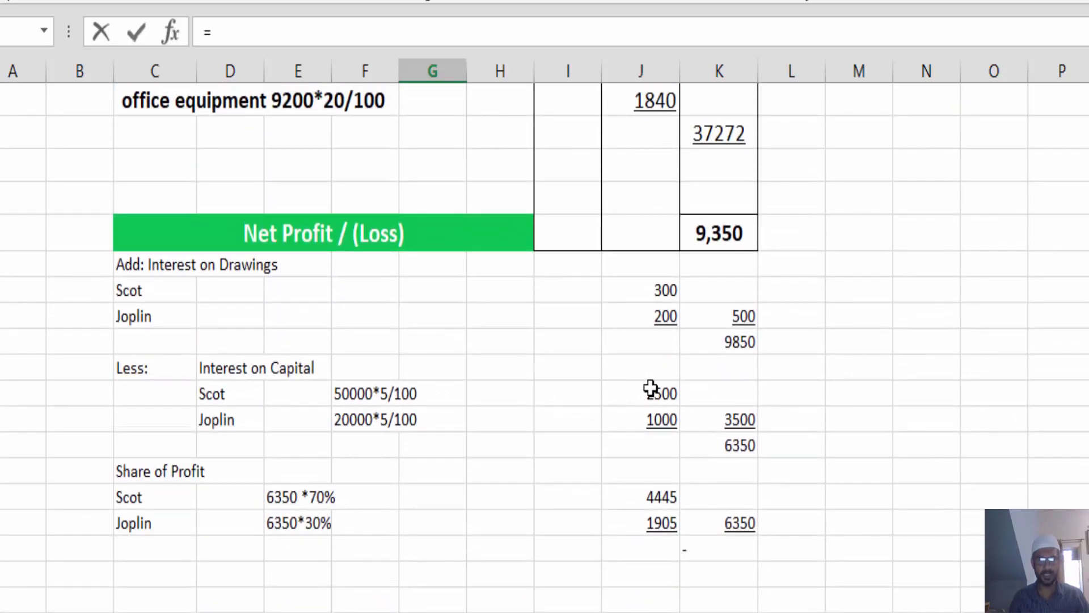
{"action": "left_click", "coordinate": [652, 394]}
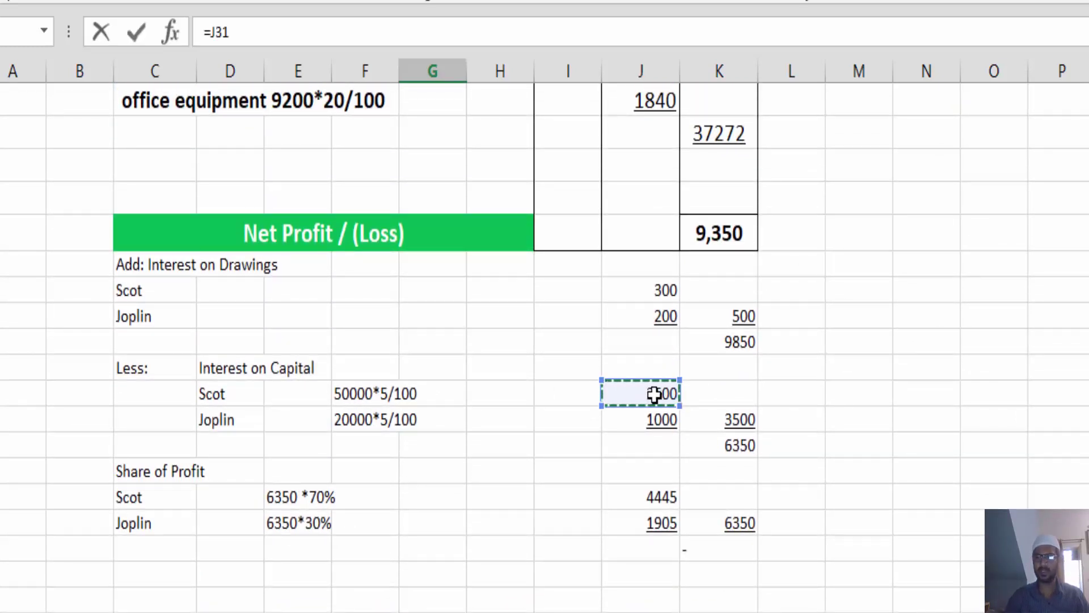
{"action": "key", "text": "Return"}
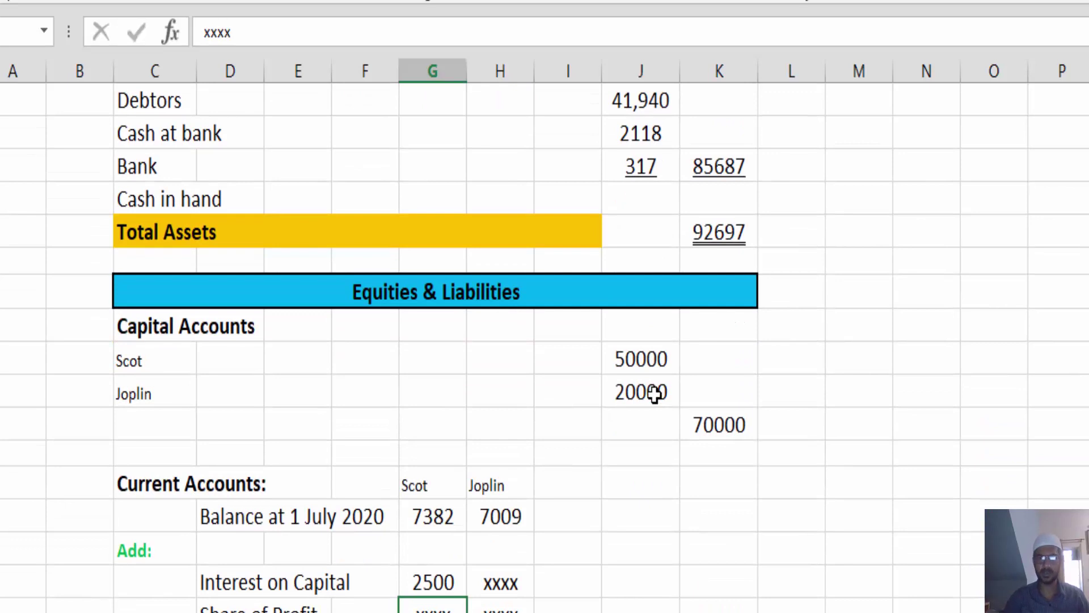
- Link the second partner's Interest on Capital in the Current Accounts table to the 1000 in the profit appropriation
{"action": "key", "text": "Up"}
{"action": "key", "text": "Right"}
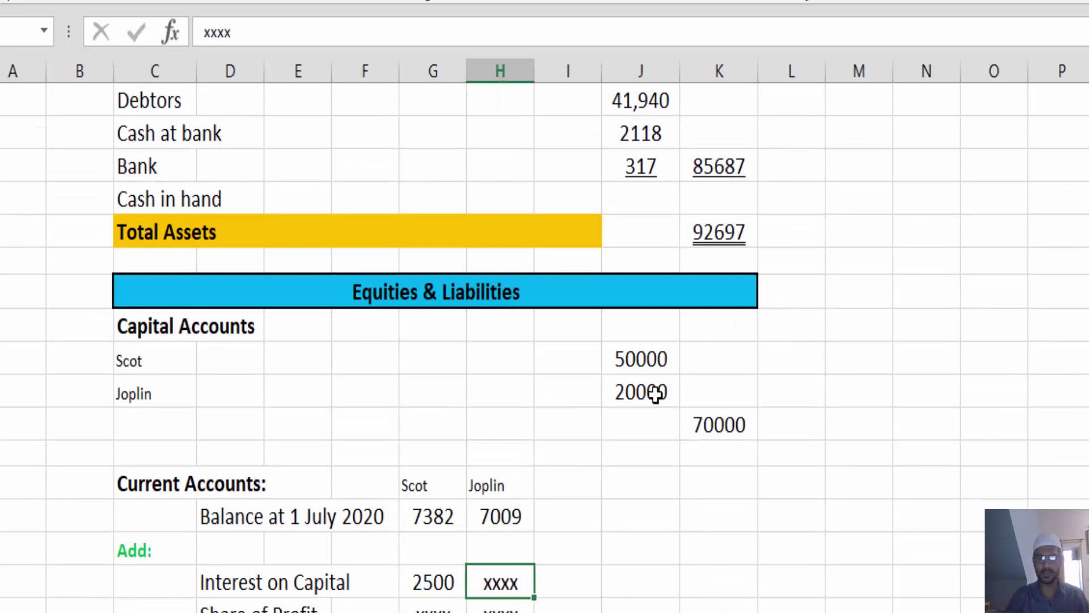
{"action": "type", "text": "="}
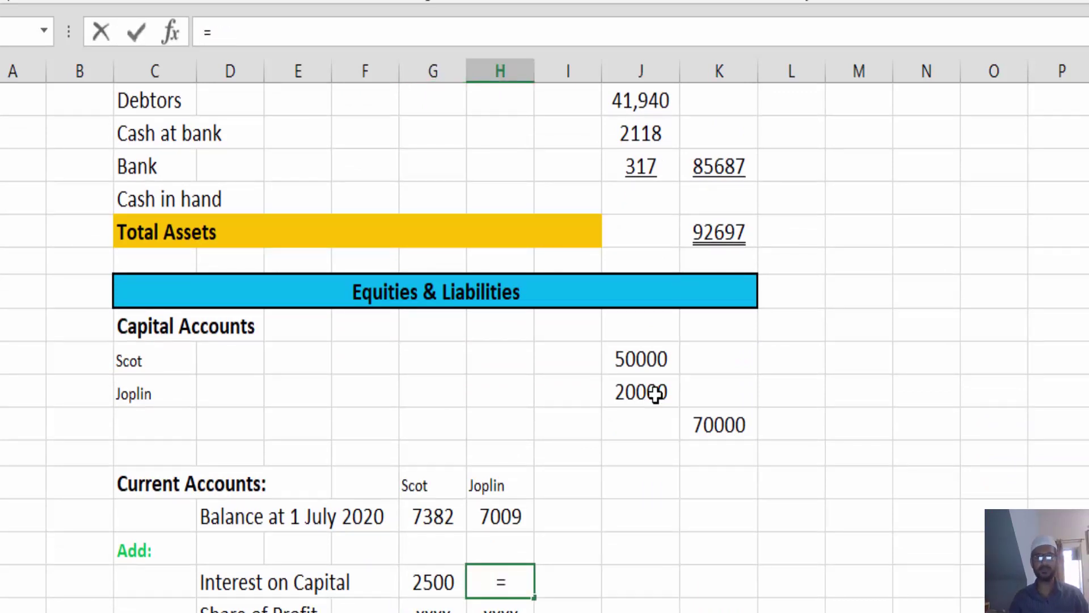
{"action": "scroll", "coordinate": [551, 548], "scroll_direction": "up", "scroll_amount": 6}
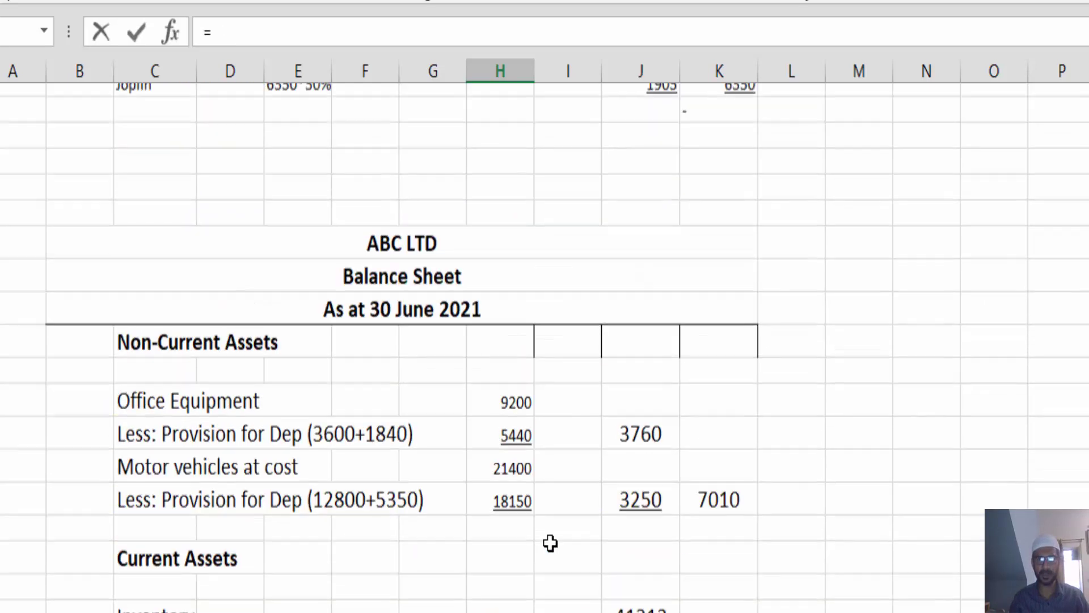
{"action": "scroll", "coordinate": [550, 544], "scroll_direction": "up", "scroll_amount": 2}
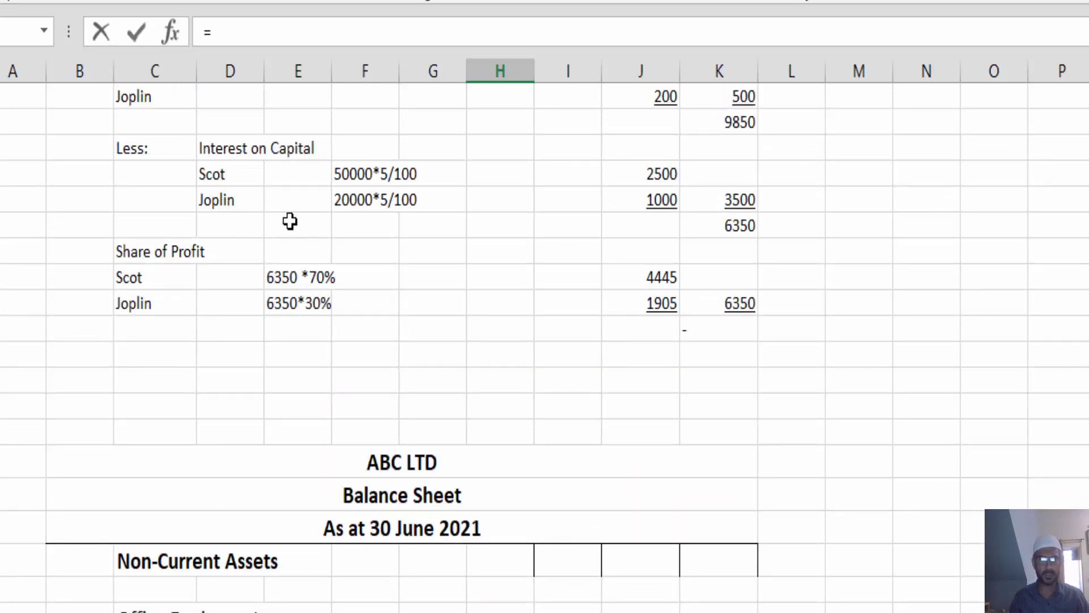
{"action": "left_click", "coordinate": [672, 197]}
{"action": "key", "text": "Escape"}
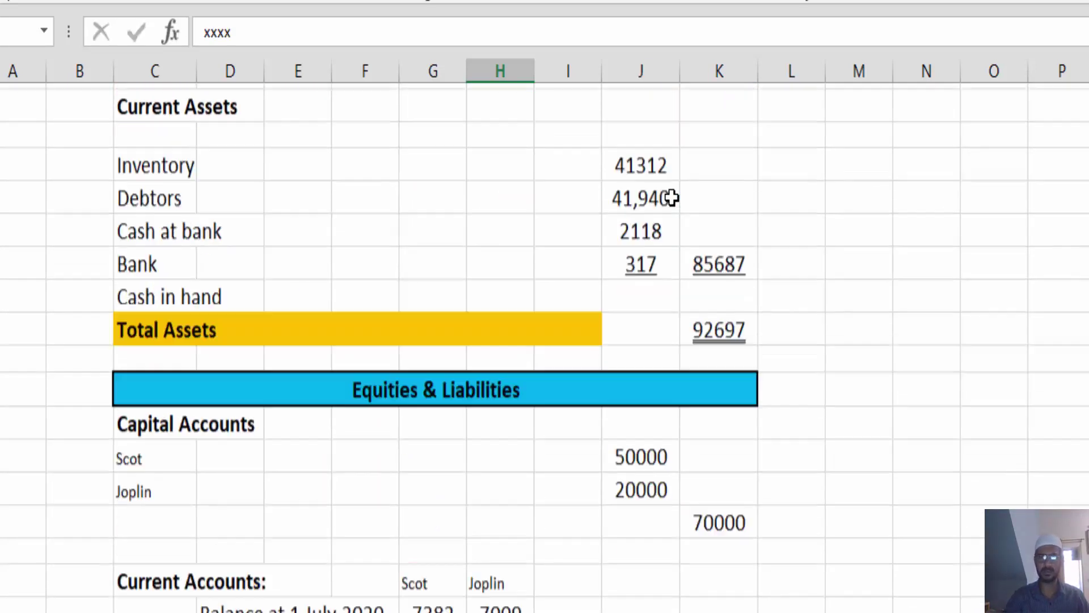
- Link the first partner's Share of Profit in the Current Accounts table to the 4445 in the profit appropriation
{"action": "scroll", "coordinate": [653, 210], "scroll_direction": "down", "scroll_amount": 4}
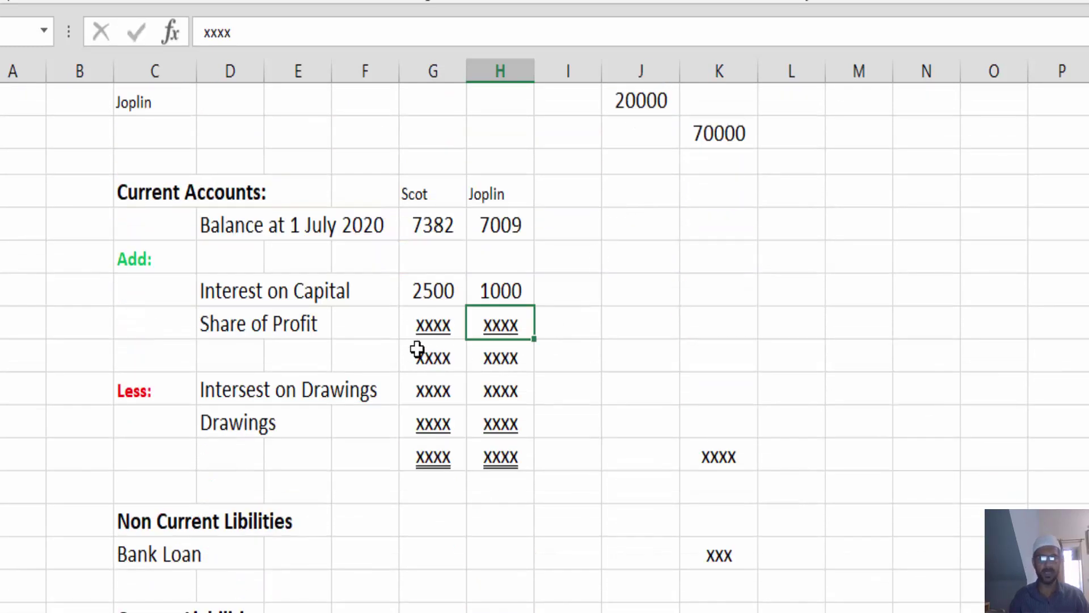
{"action": "left_click", "coordinate": [442, 323]}
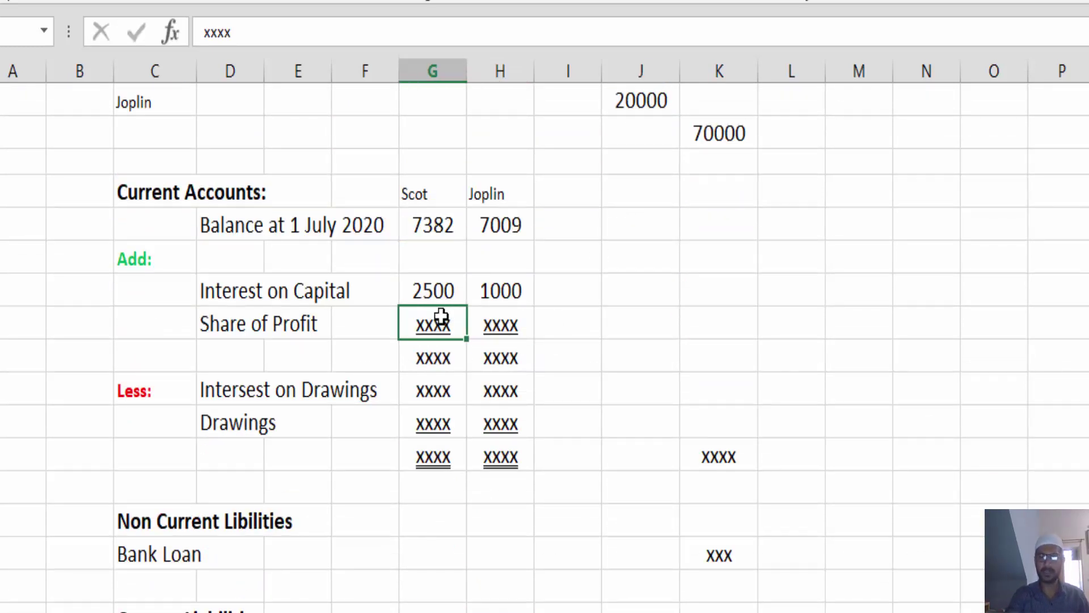
{"action": "type", "text": "="}
{"action": "scroll", "coordinate": [448, 318], "scroll_direction": "up", "scroll_amount": 4}
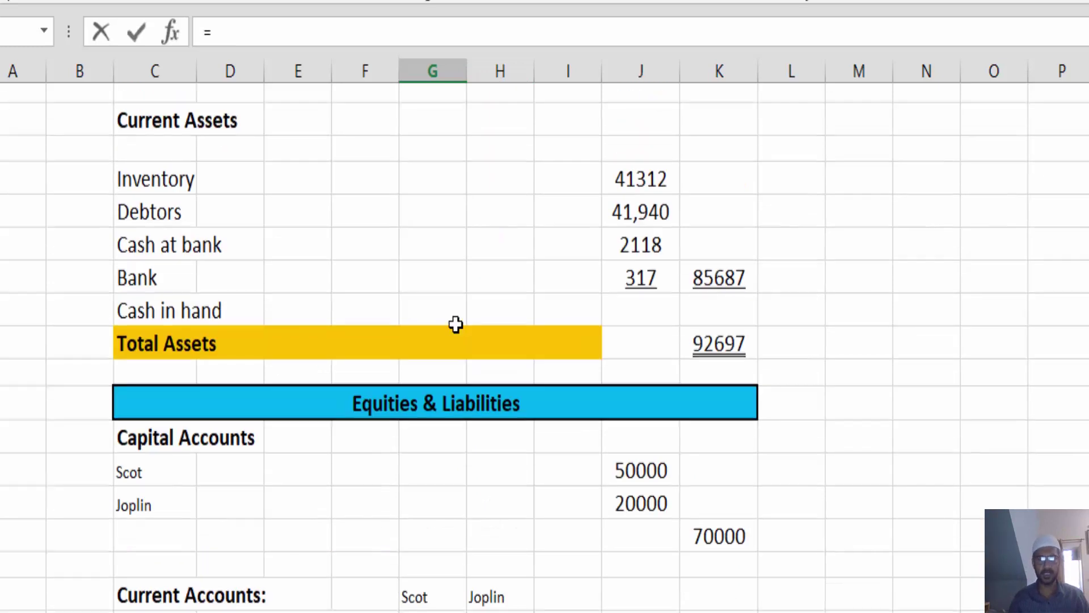
{"action": "scroll", "coordinate": [456, 324], "scroll_direction": "up", "scroll_amount": 3}
{"action": "scroll", "coordinate": [456, 324], "scroll_direction": "down", "scroll_amount": 2}
{"action": "scroll", "coordinate": [456, 325], "scroll_direction": "up", "scroll_amount": 6}
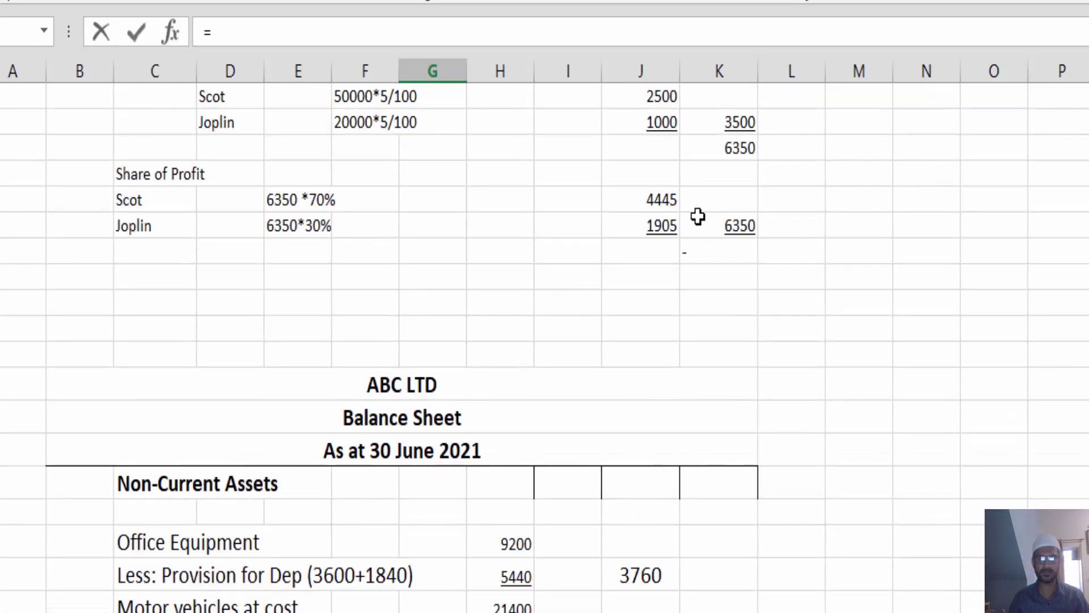
{"action": "left_click", "coordinate": [662, 199]}
{"action": "key", "text": "Return"}
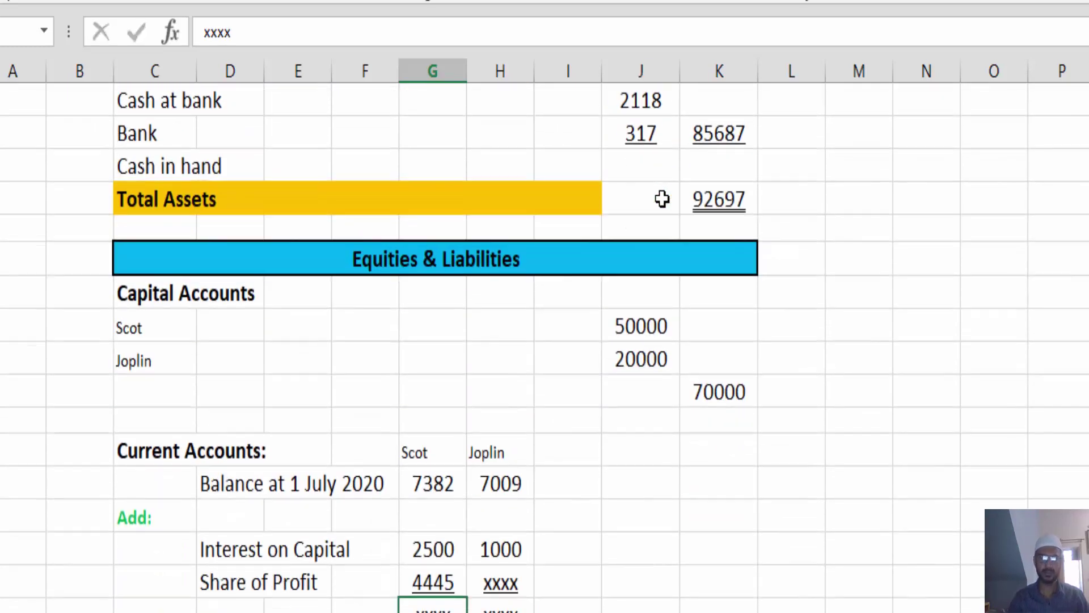
- Link the second partner's Share of Profit in the Current Accounts table to the 1905 in the profit appropriation
{"action": "key", "text": "Up"}
{"action": "key", "text": "Right"}
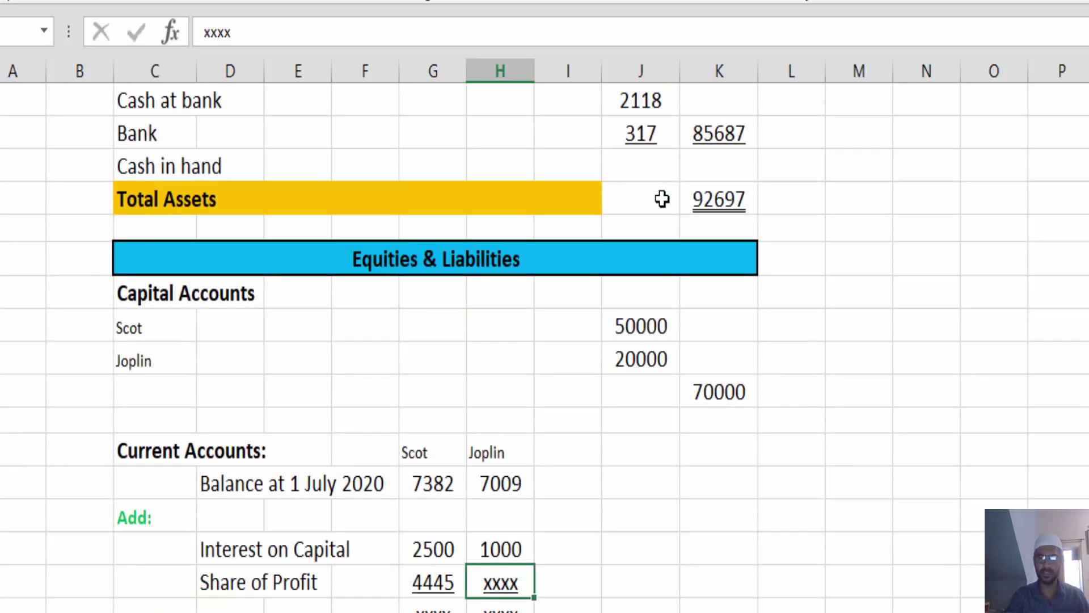
{"action": "type", "text": "="}
{"action": "scroll", "coordinate": [735, 250], "scroll_direction": "up", "scroll_amount": 8}
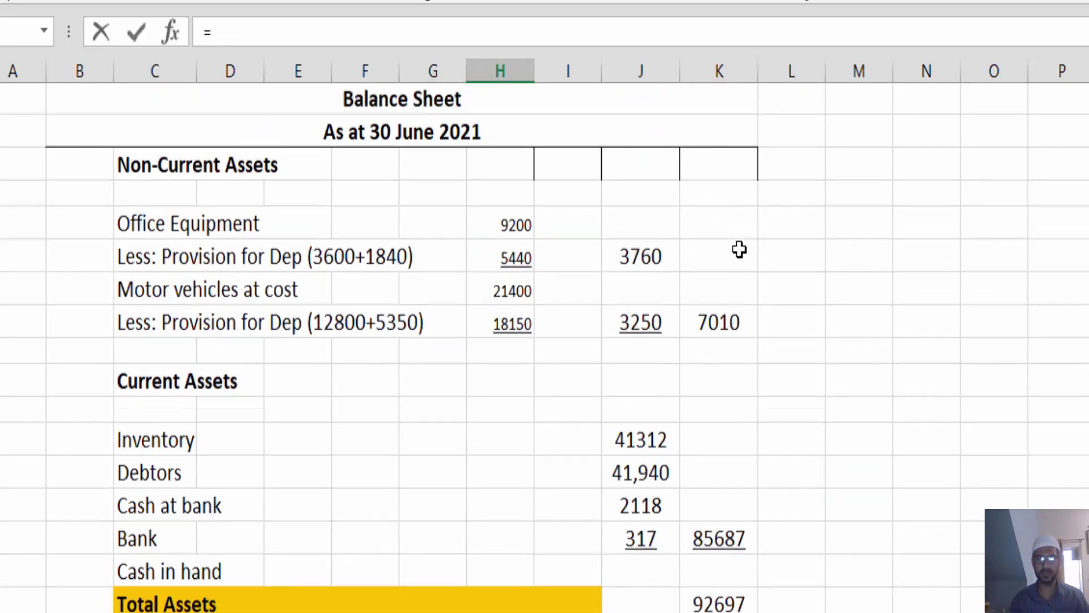
{"action": "scroll", "coordinate": [735, 250], "scroll_direction": "up", "scroll_amount": 3}
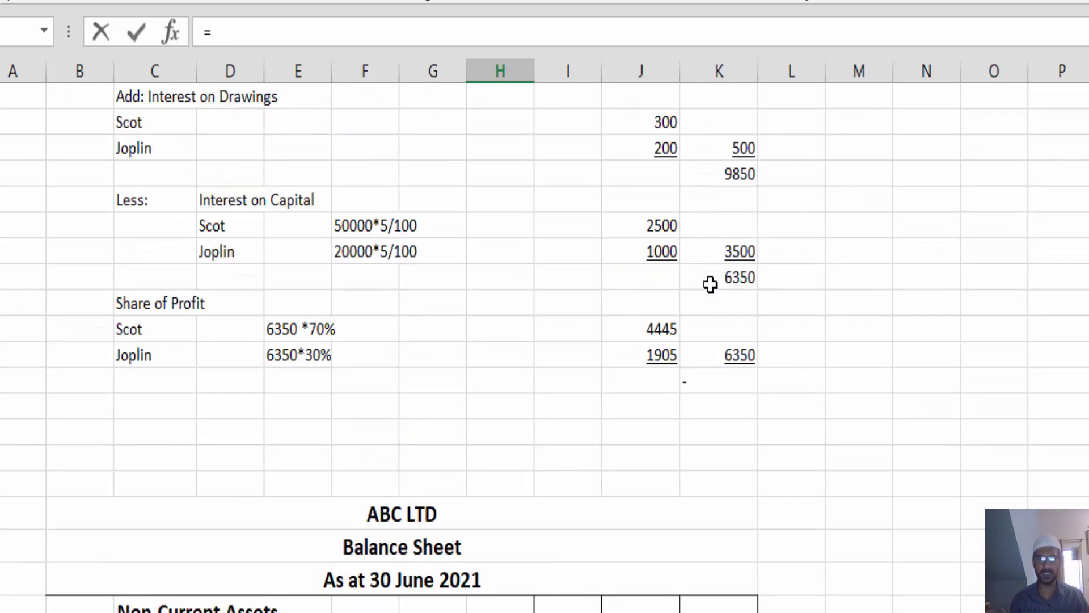
{"action": "left_click", "coordinate": [671, 356]}
{"action": "key", "text": "Return"}
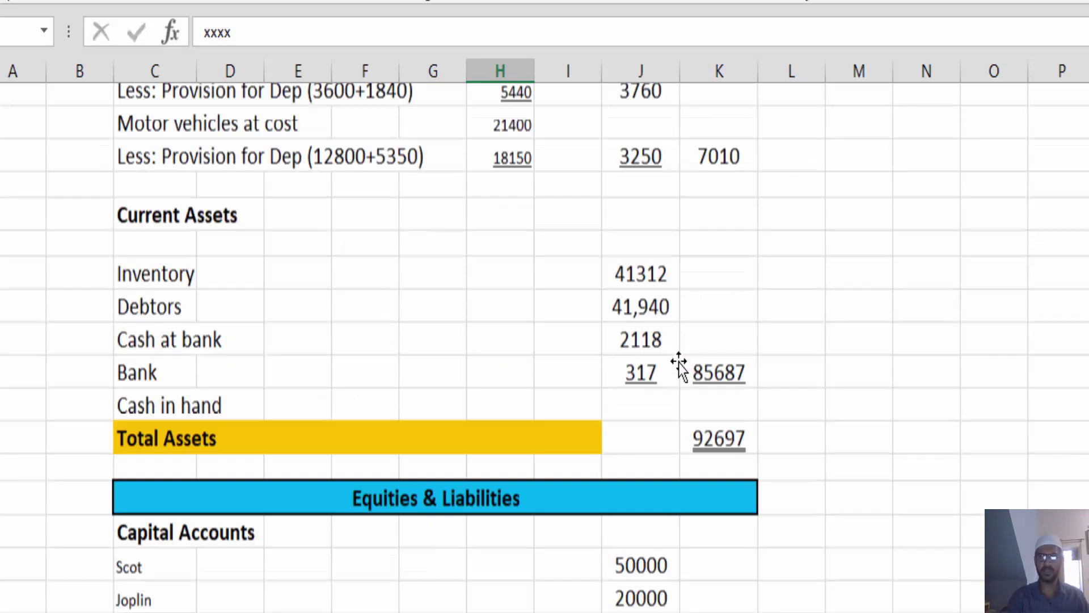
{"action": "scroll", "coordinate": [679, 363], "scroll_direction": "down", "scroll_amount": 6}
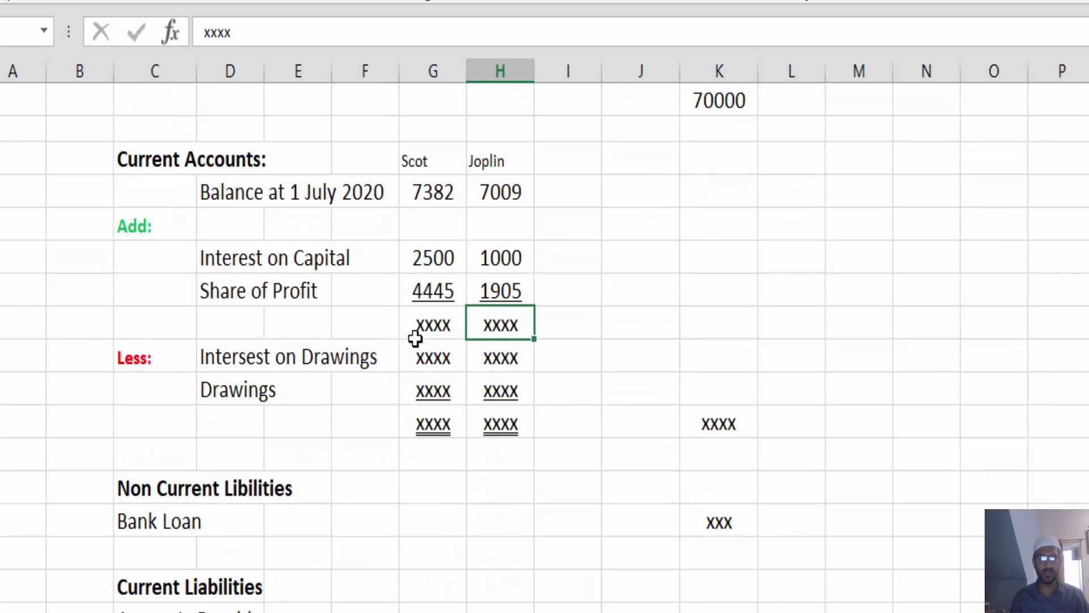
- Total G68:G71 with SUM below the first partner's Share of Profit and fill the formula across to the second partner's column
{"action": "left_click", "coordinate": [438, 318]}
{"action": "type", "text": "=sum"}
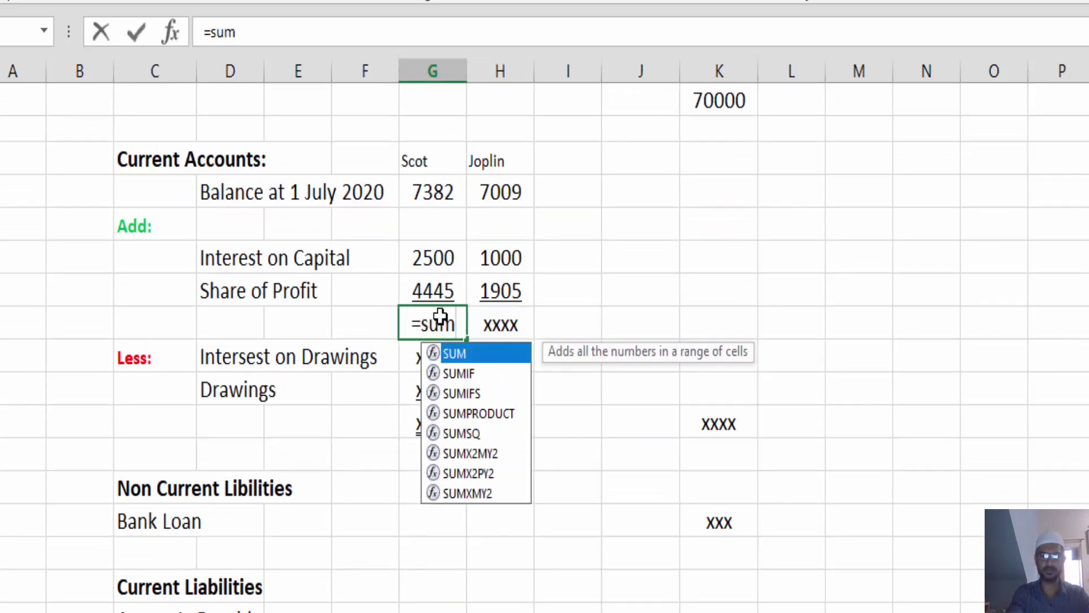
{"action": "type", "text": "("}
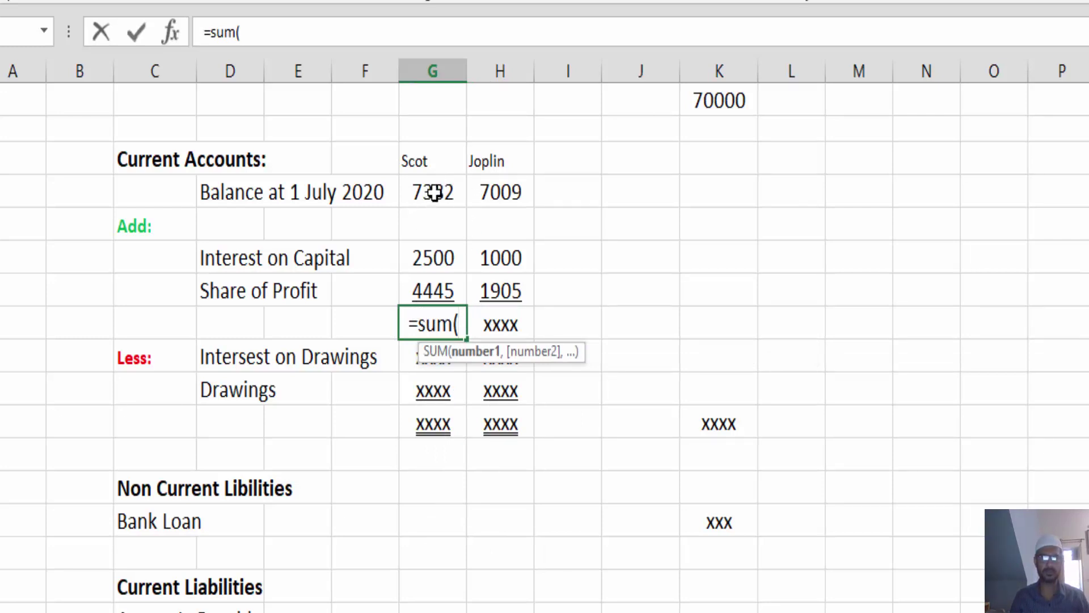
{"action": "left_click_drag", "start_coordinate": [435, 193], "coordinate": [426, 293]}
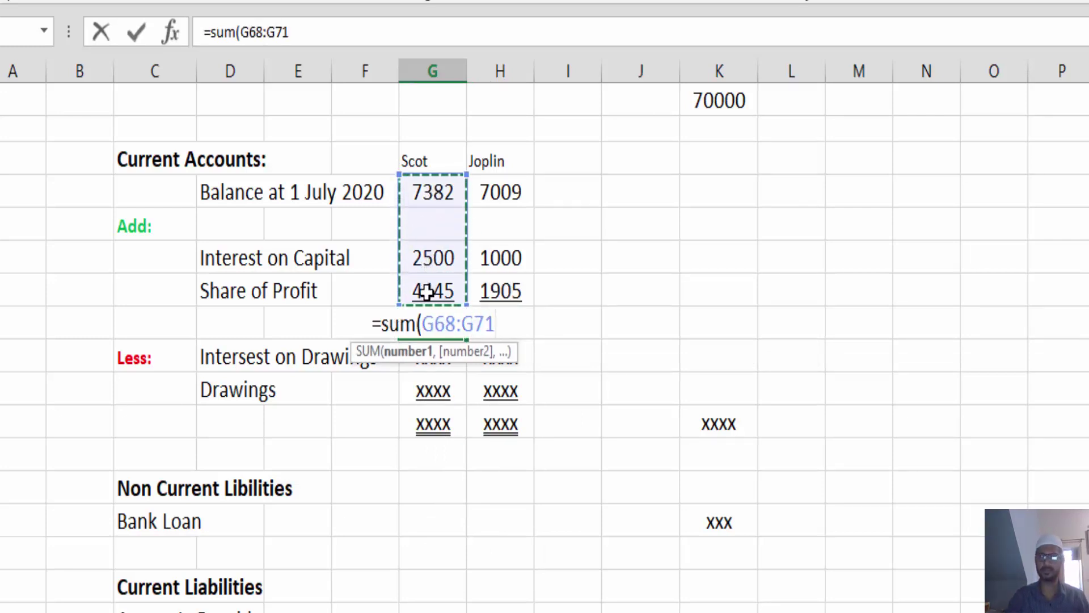
{"action": "key", "text": "Return"}
{"action": "left_click", "coordinate": [463, 325]}
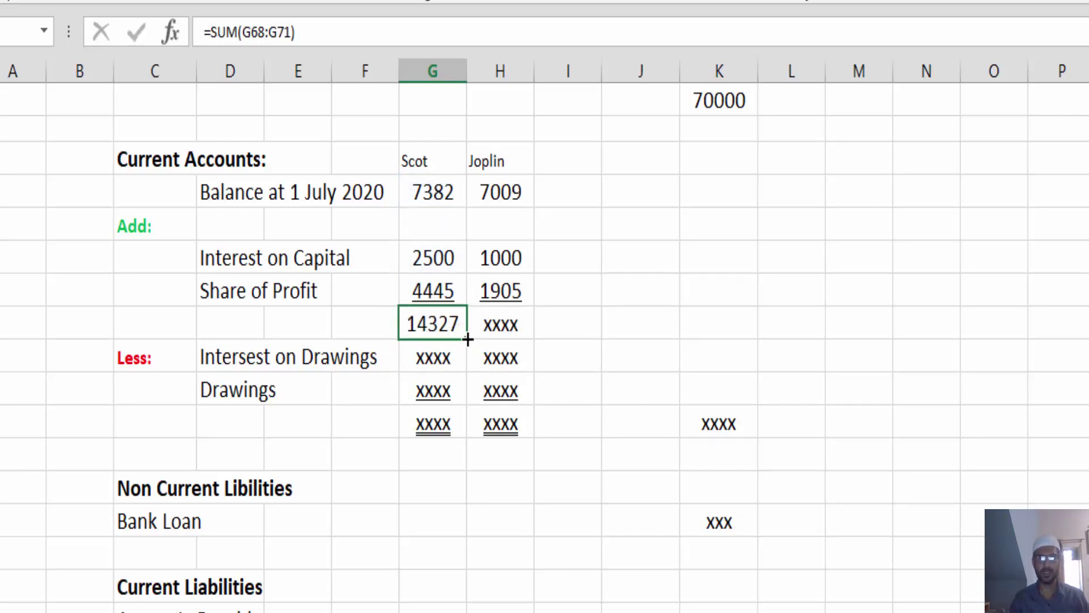
{"action": "left_click_drag", "start_coordinate": [468, 339], "coordinate": [511, 340]}
{"action": "left_click", "coordinate": [598, 321]}
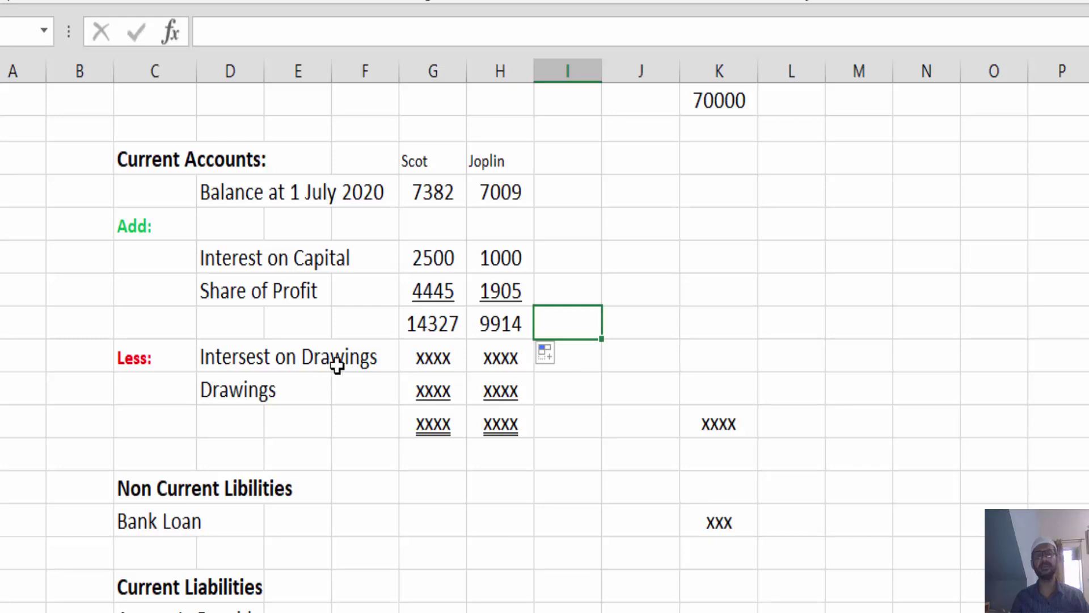
- Link the first partner's Interest on Drawings in the Current Accounts table to the 300 in J27 of the profit appropriation
{"action": "left_click", "coordinate": [436, 365]}
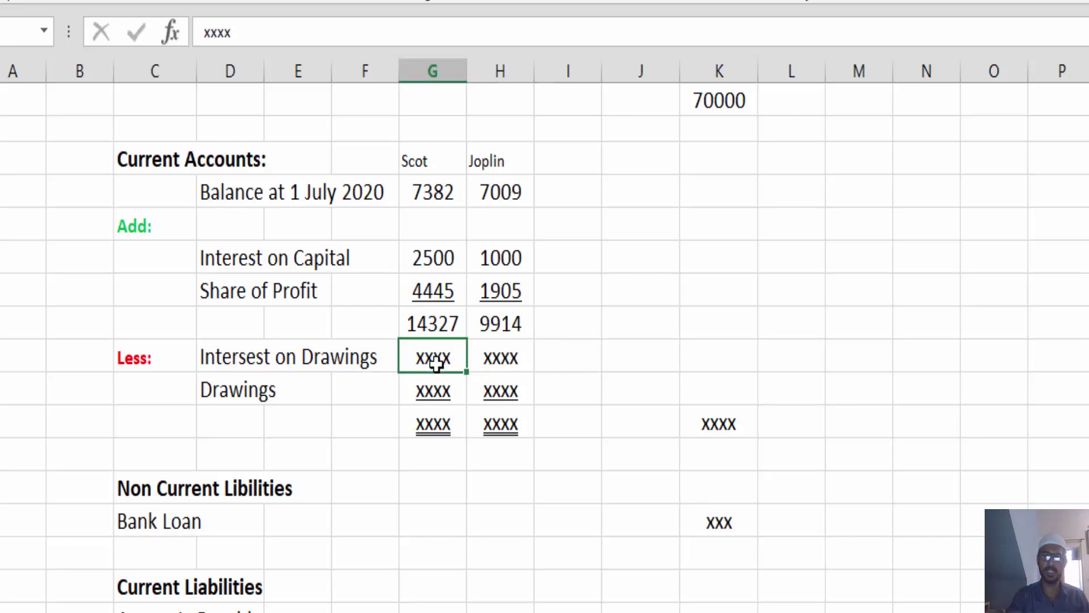
{"action": "type", "text": "="}
{"action": "scroll", "coordinate": [489, 365], "scroll_direction": "up", "scroll_amount": 3}
{"action": "scroll", "coordinate": [489, 365], "scroll_direction": "up", "scroll_amount": 3}
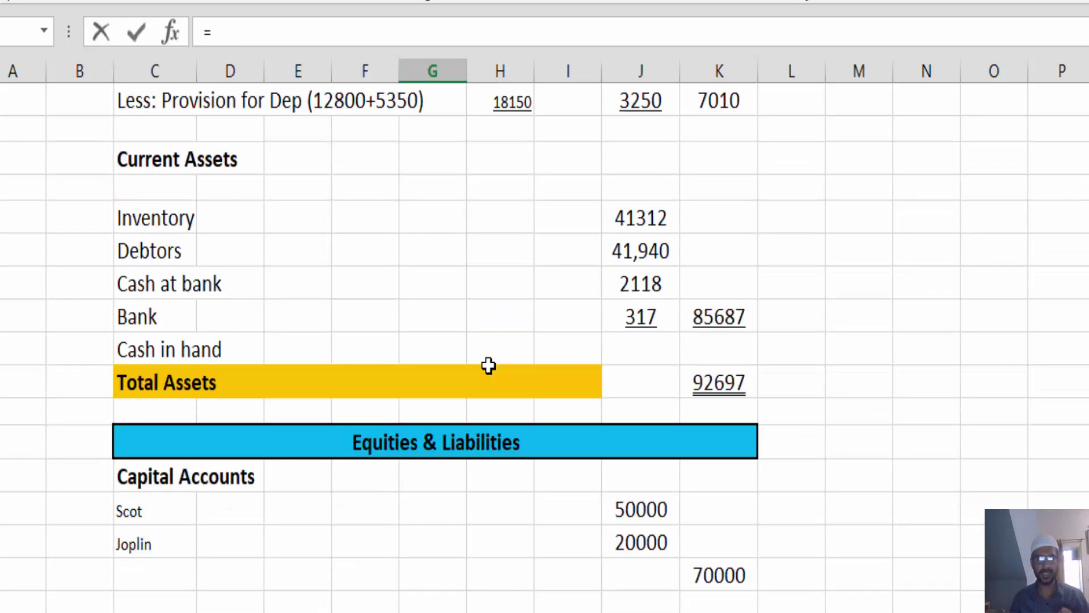
{"action": "scroll", "coordinate": [488, 366], "scroll_direction": "up", "scroll_amount": 6}
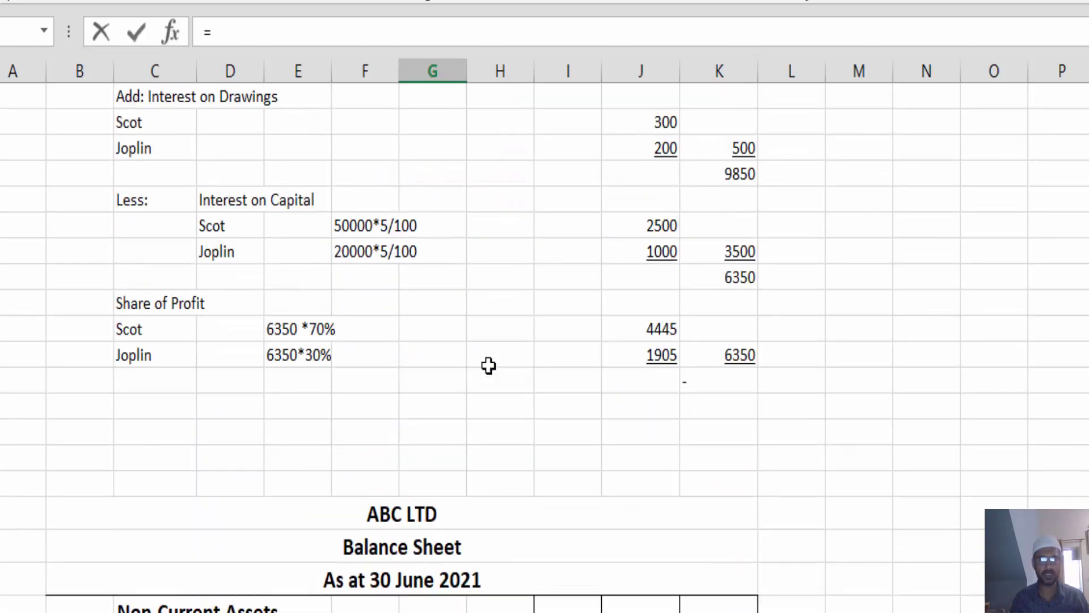
{"action": "scroll", "coordinate": [488, 365], "scroll_direction": "up", "scroll_amount": 2}
{"action": "left_click", "coordinate": [669, 229]}
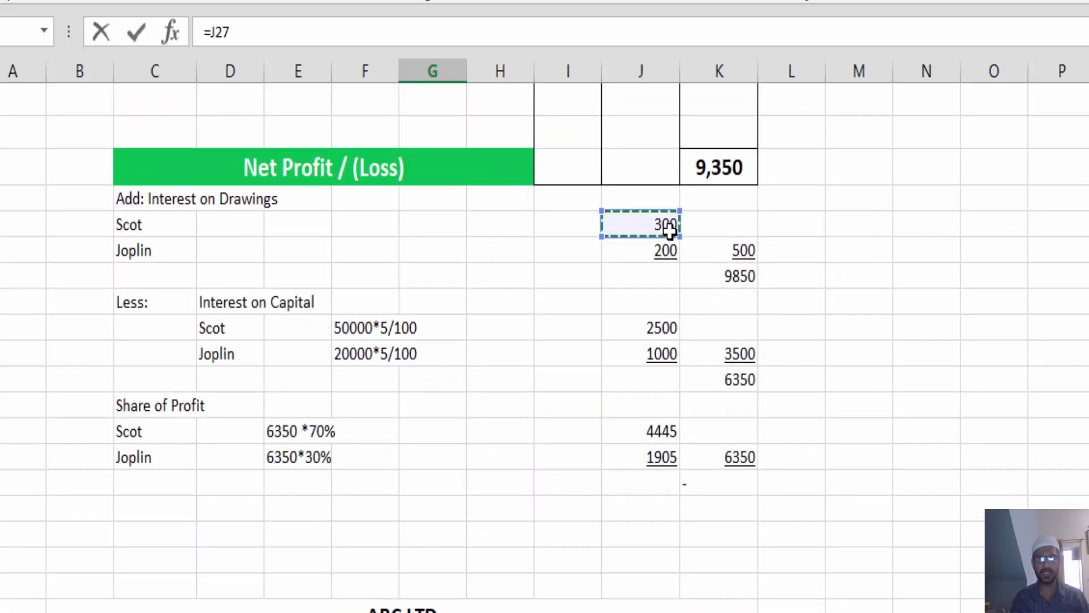
{"action": "key", "text": "Return"}
- Set the second partner's Interest on Drawings in the Current Accounts table to 200
{"action": "scroll", "coordinate": [670, 231], "scroll_direction": "down", "scroll_amount": 3}
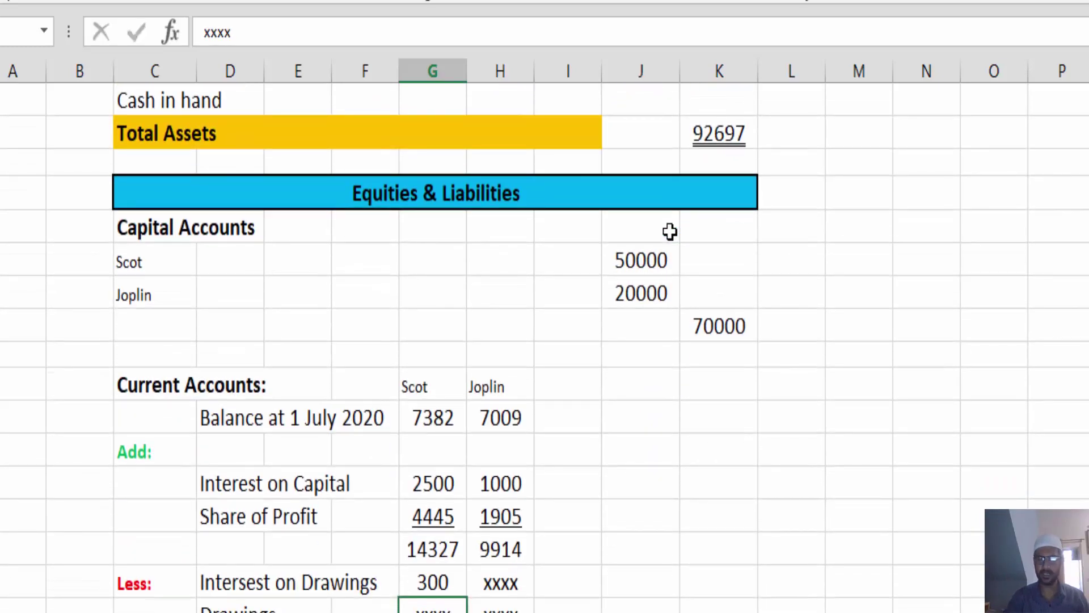
{"action": "key", "text": "Up"}
{"action": "key", "text": "Right"}
{"action": "type", "text": "200"}
{"action": "key", "text": "ctrl+Return"}
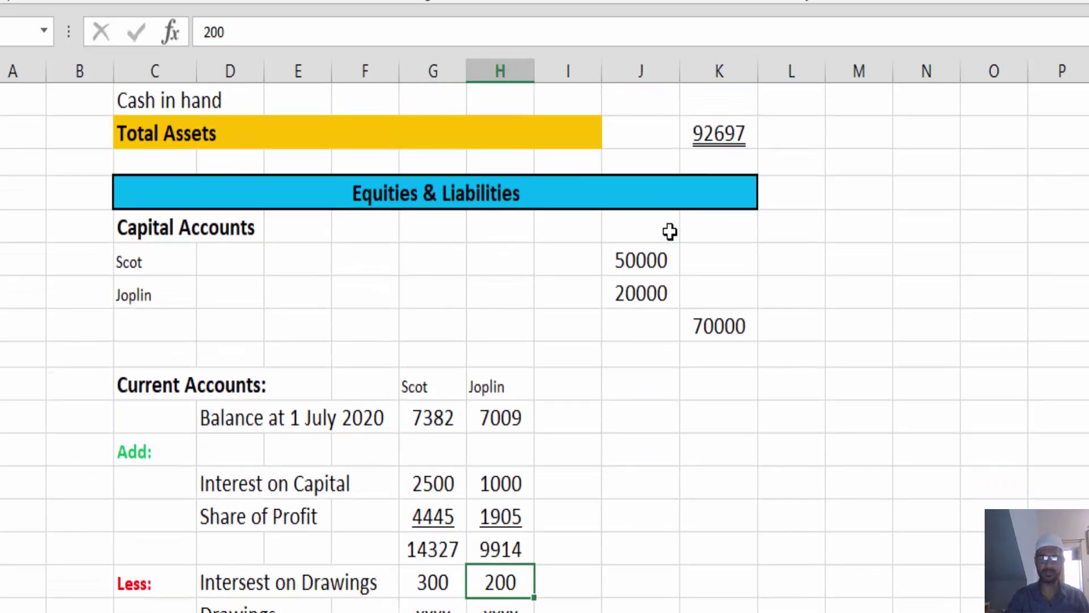
- Copy the first partner's drawings of 17,500 from the trial balance document into that partner's Drawings cell in the workbook's Current Accounts table
{"action": "key", "text": "Down"}
{"action": "scroll", "coordinate": [667, 235], "scroll_direction": "down", "scroll_amount": 2}
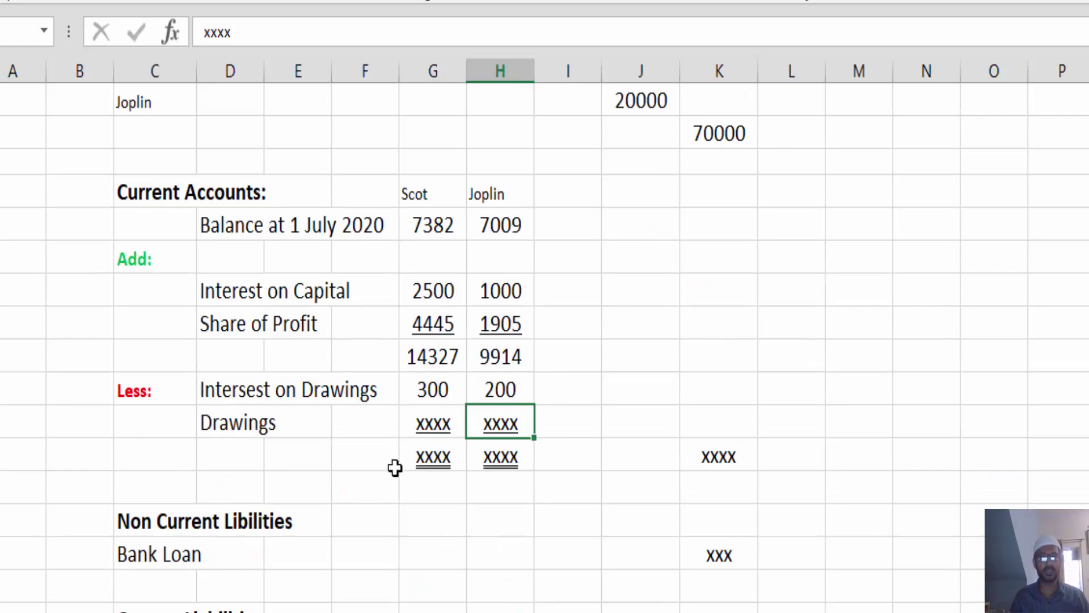
{"action": "left_click", "coordinate": [436, 424]}
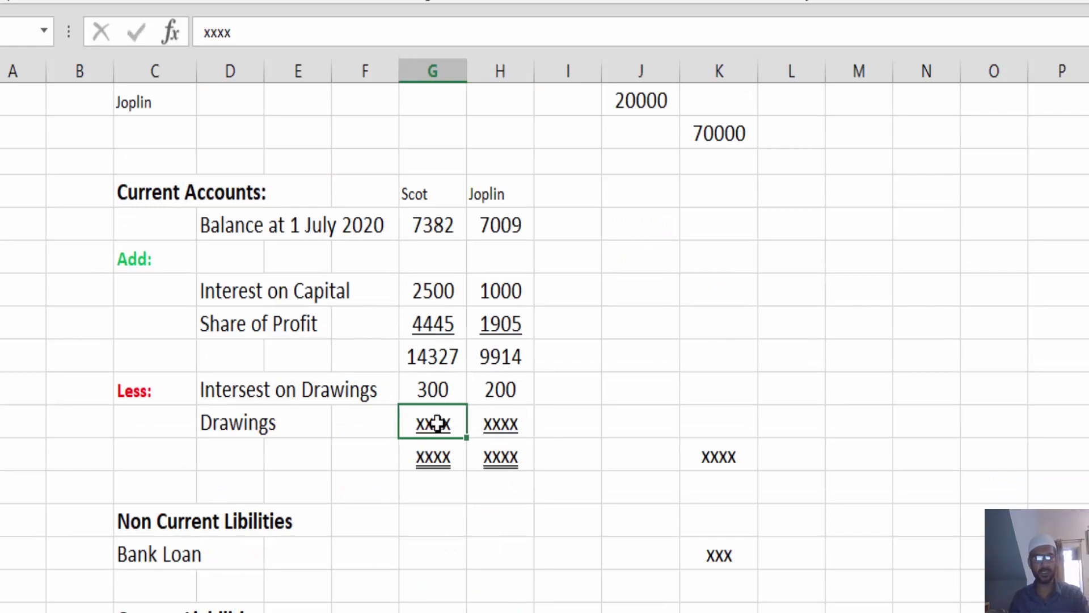
{"action": "key", "text": "alt+Tab"}
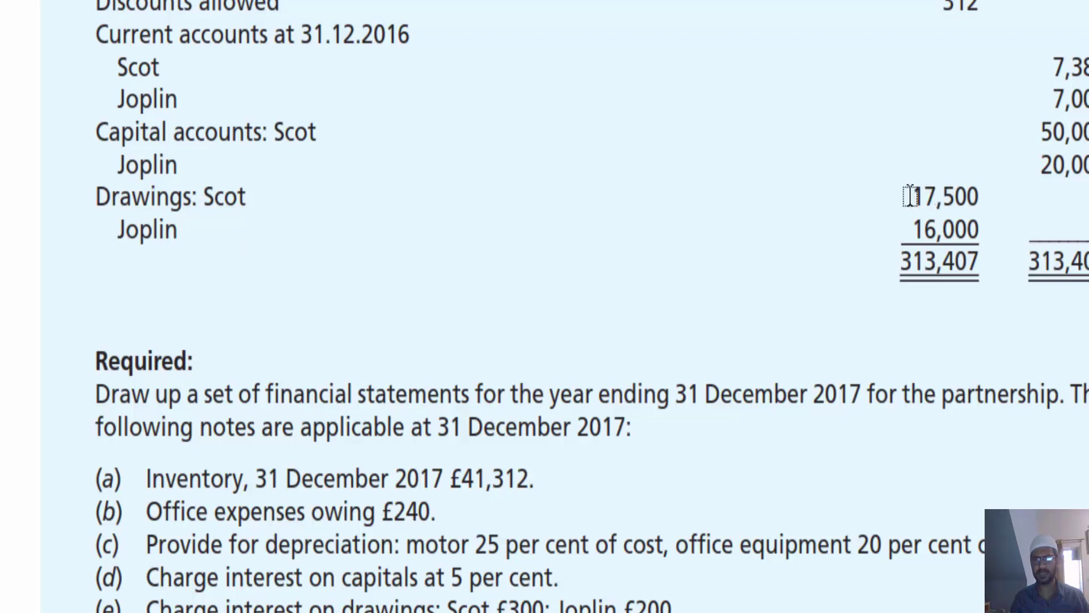
{"action": "left_click_drag", "start_coordinate": [905, 197], "coordinate": [971, 198]}
{"action": "key", "text": "ctrl+c"}
{"action": "key", "text": "alt+Tab"}
{"action": "key", "text": "ctrl+v"}
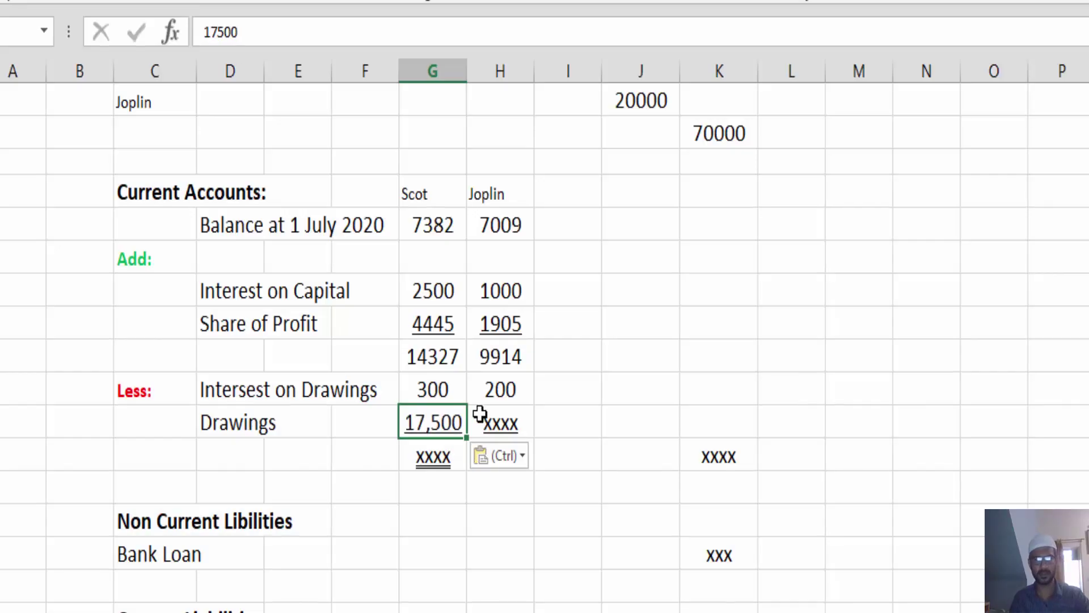
- Set the second partner's Drawings in the Current Accounts table to 16000
{"action": "left_click", "coordinate": [493, 417]}
{"action": "type", "text": "1600"}
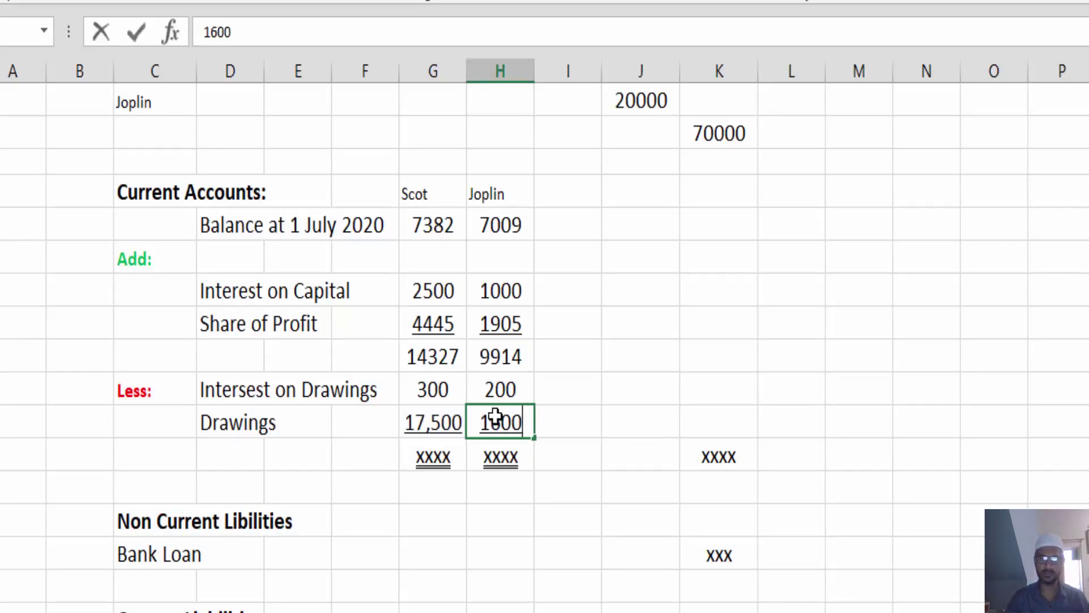
{"action": "type", "text": "0"}
{"action": "key", "text": "Return"}
- Calculate the first partner's closing current account balance in G75 with the formula =G72-G73-G74
{"action": "key", "text": "Left"}
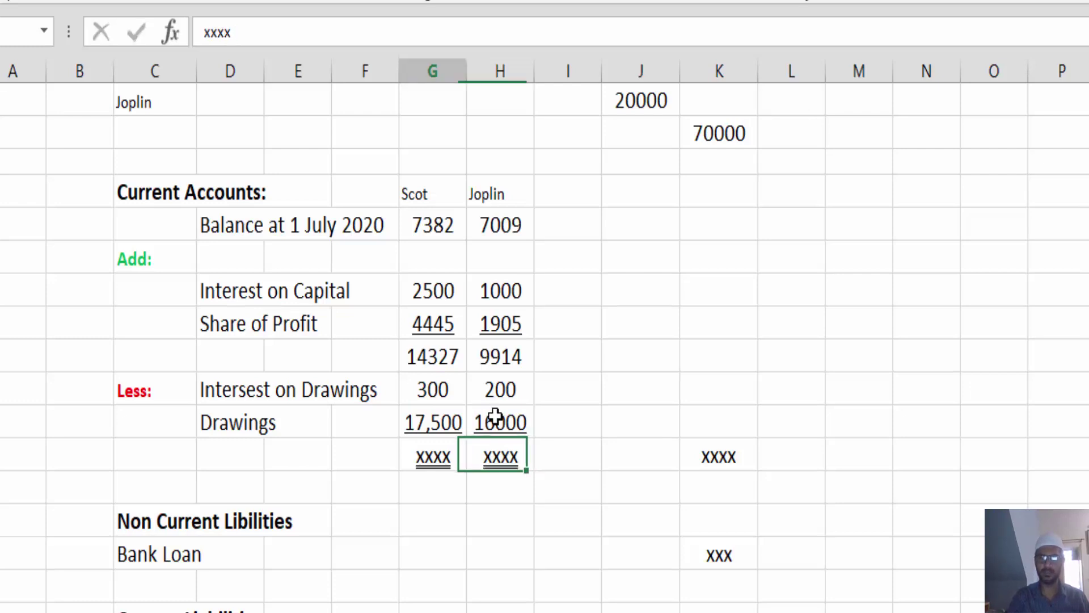
{"action": "key", "text": "F2"}
{"action": "key", "text": "BackSpace"}
{"action": "key", "text": "BackSpace"}
{"action": "key", "text": "BackSpace"}
{"action": "key", "text": "BackSpace"}
{"action": "type", "text": "="}
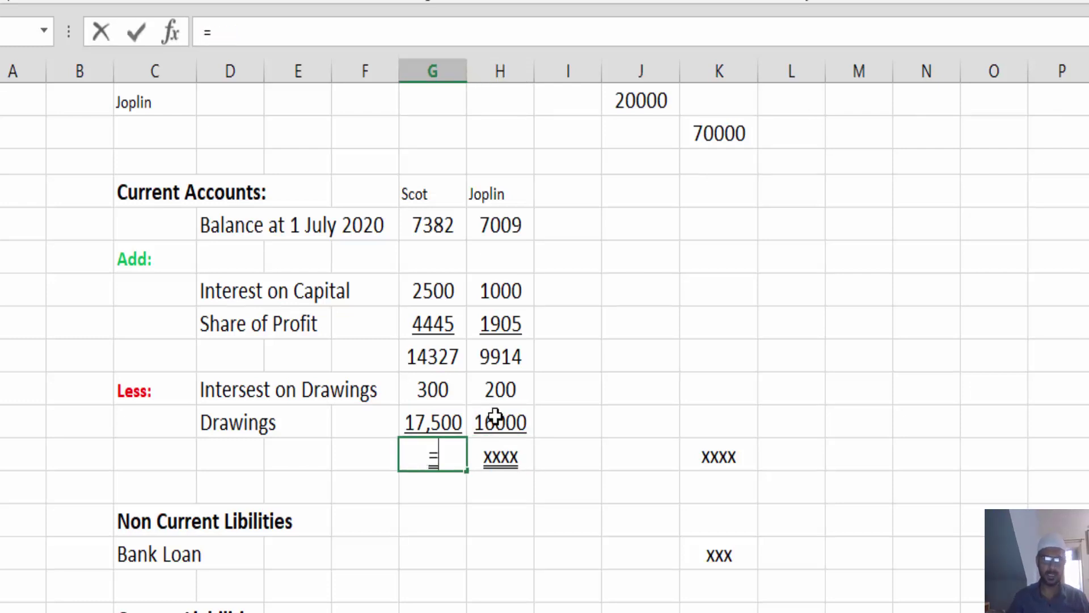
{"action": "left_click", "coordinate": [450, 353]}
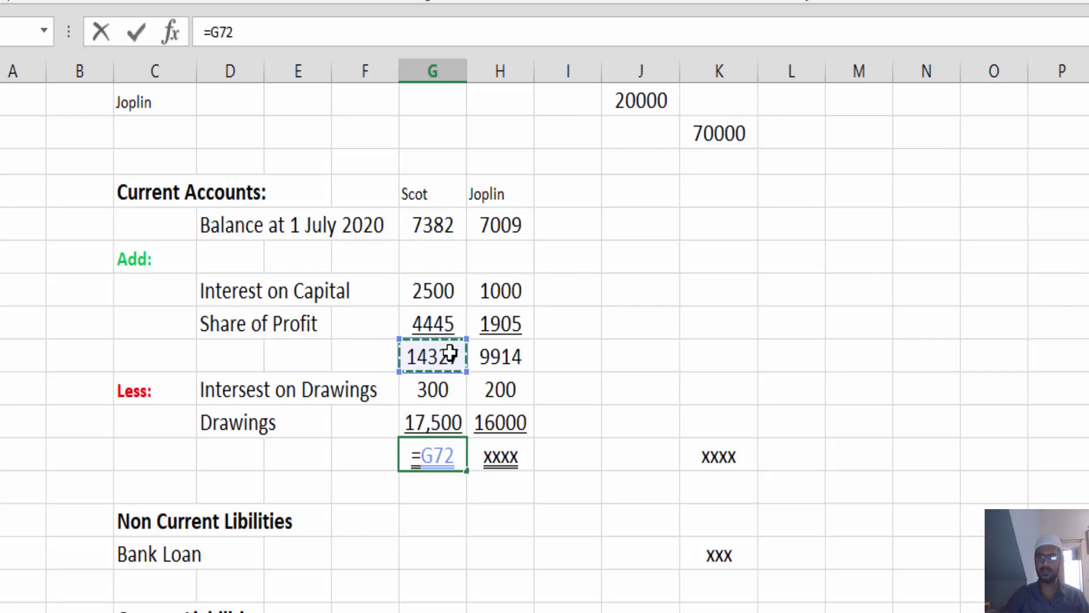
{"action": "type", "text": "-"}
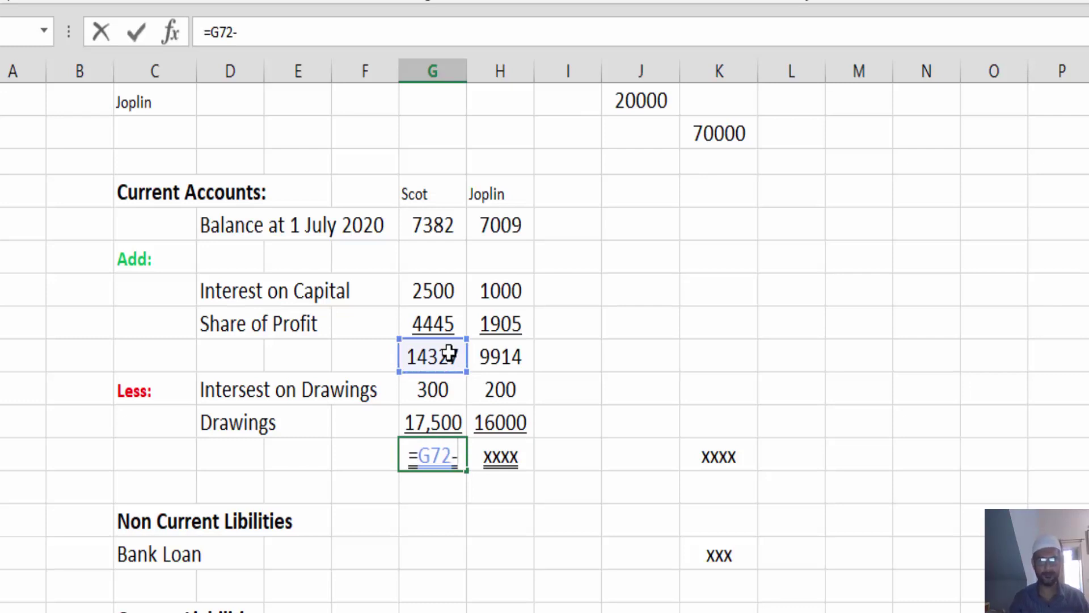
{"action": "left_click", "coordinate": [443, 391]}
{"action": "type", "text": "-"}
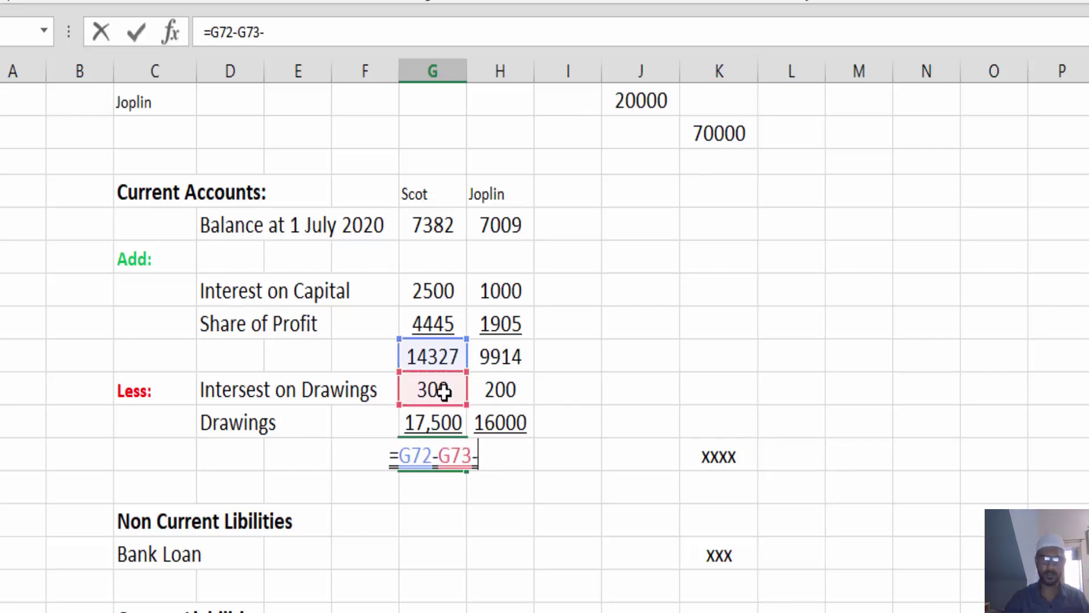
{"action": "left_click", "coordinate": [451, 422]}
{"action": "key", "text": "Return"}
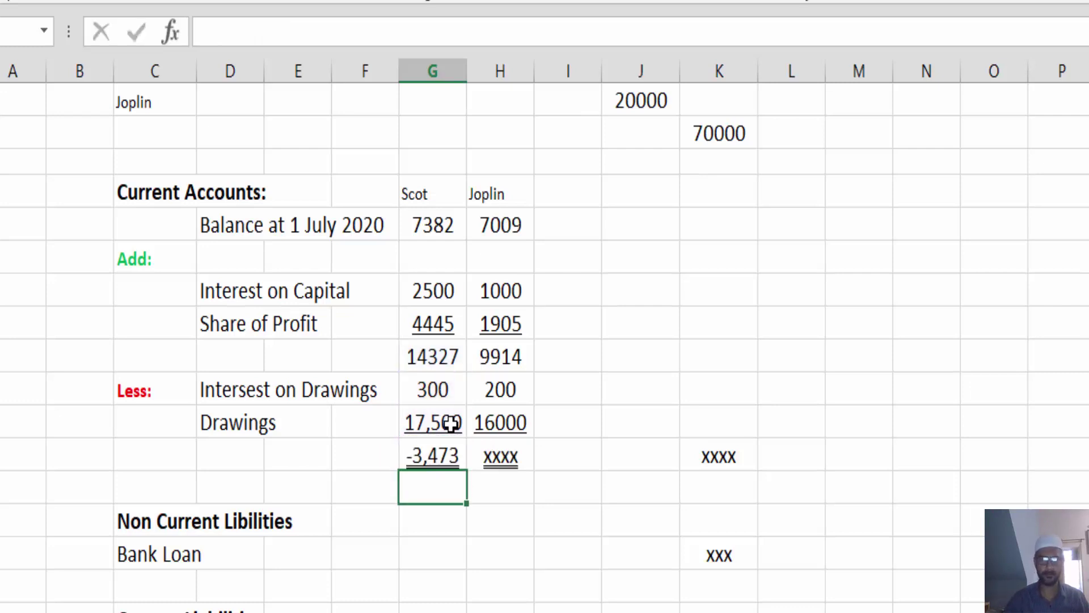
- Fill the closing balance formula from G75 across to the second partner's column
{"action": "left_click", "coordinate": [448, 464]}
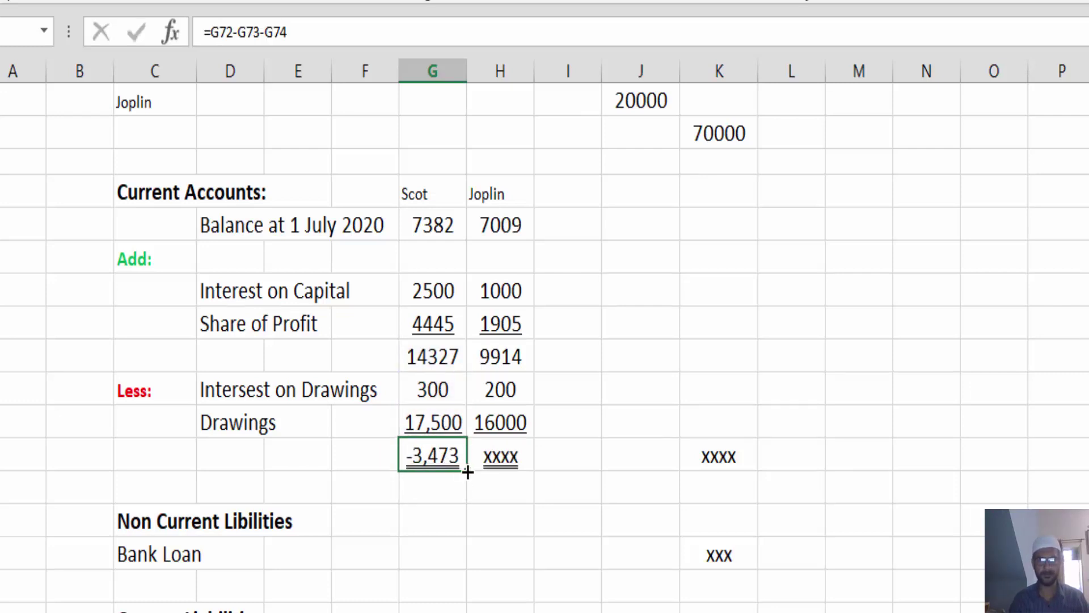
{"action": "left_click_drag", "start_coordinate": [467, 472], "coordinate": [510, 467]}
{"action": "left_click", "coordinate": [500, 519]}
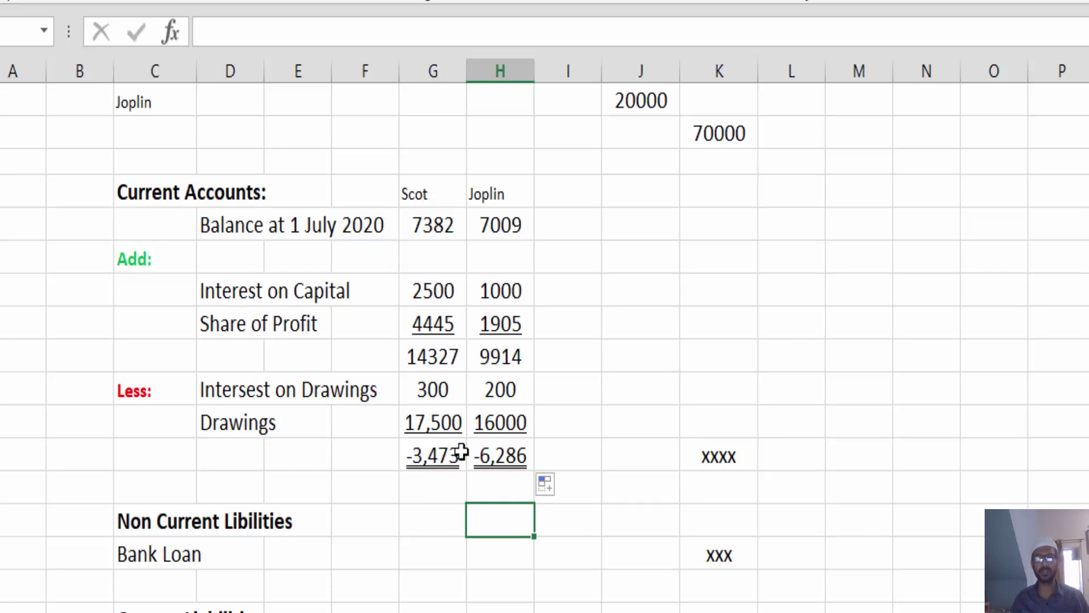
- Replace the Current Accounts total placeholder in column K with the sum of both partners' closing balances, =G75+H75
{"action": "left_click", "coordinate": [718, 457]}
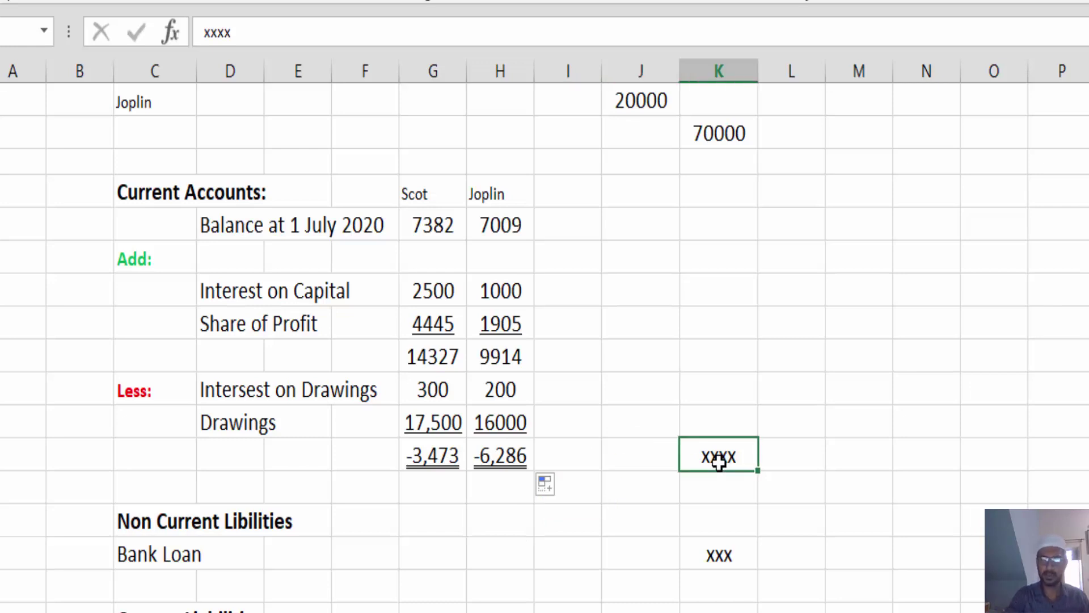
{"action": "type", "text": "="}
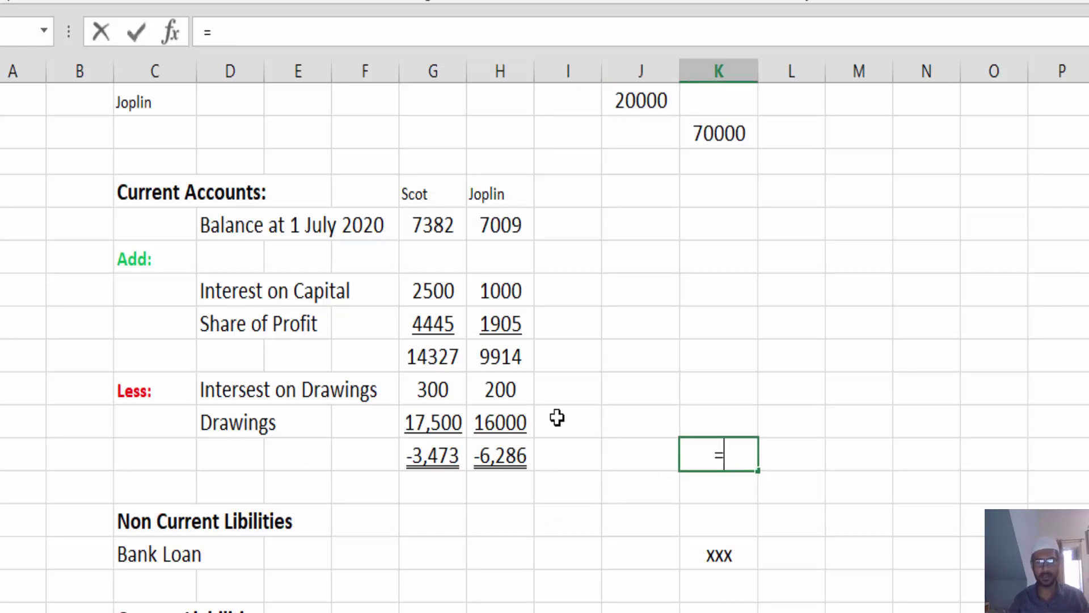
{"action": "left_click", "coordinate": [451, 454]}
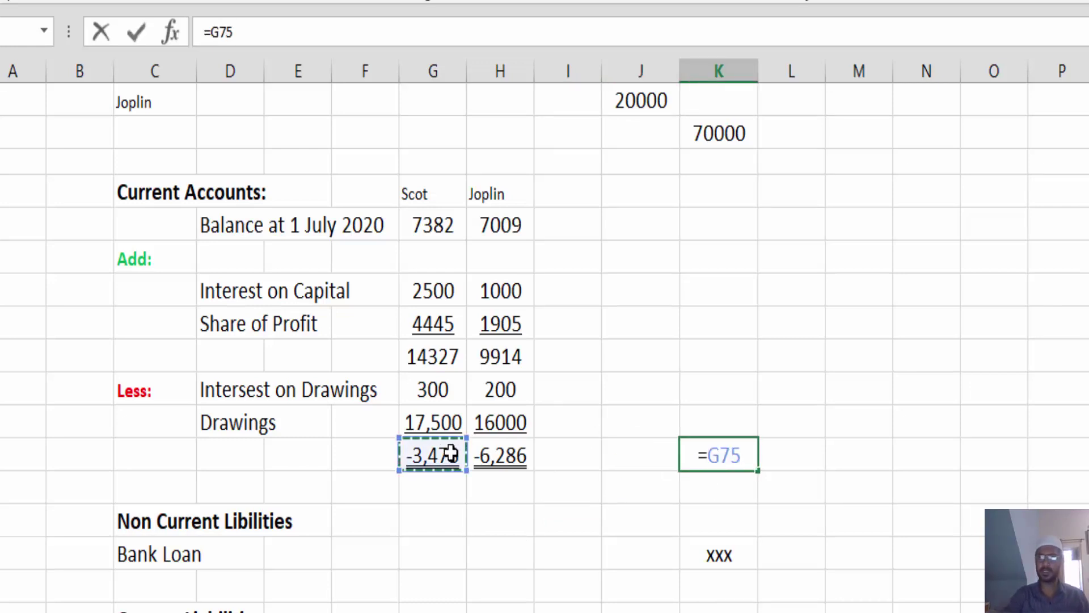
{"action": "type", "text": "+"}
{"action": "left_click", "coordinate": [519, 457]}
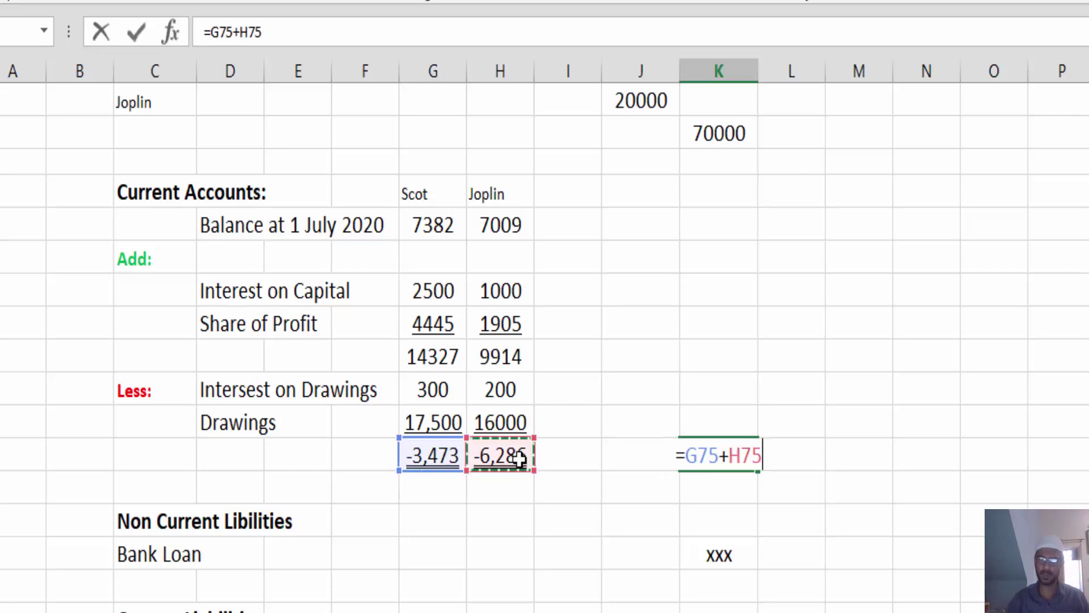
{"action": "key", "text": "Return"}
- Check the trial balance document for any bank loan or other non-current liability, and return to the workbook
{"action": "scroll", "coordinate": [518, 457], "scroll_direction": "down", "scroll_amount": 2}
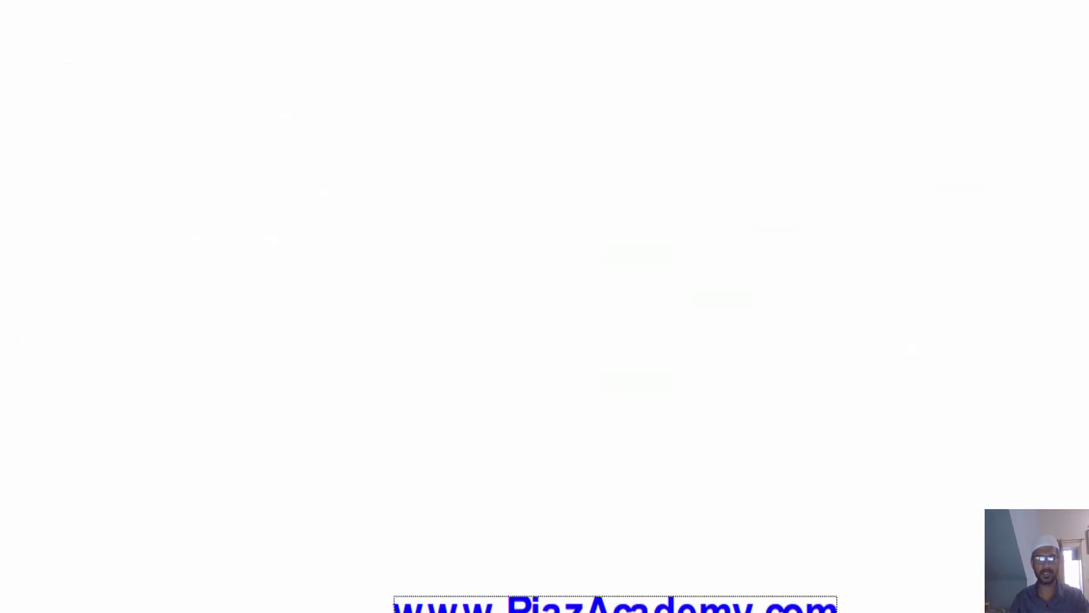
{"action": "left_click", "coordinate": [458, 574]}
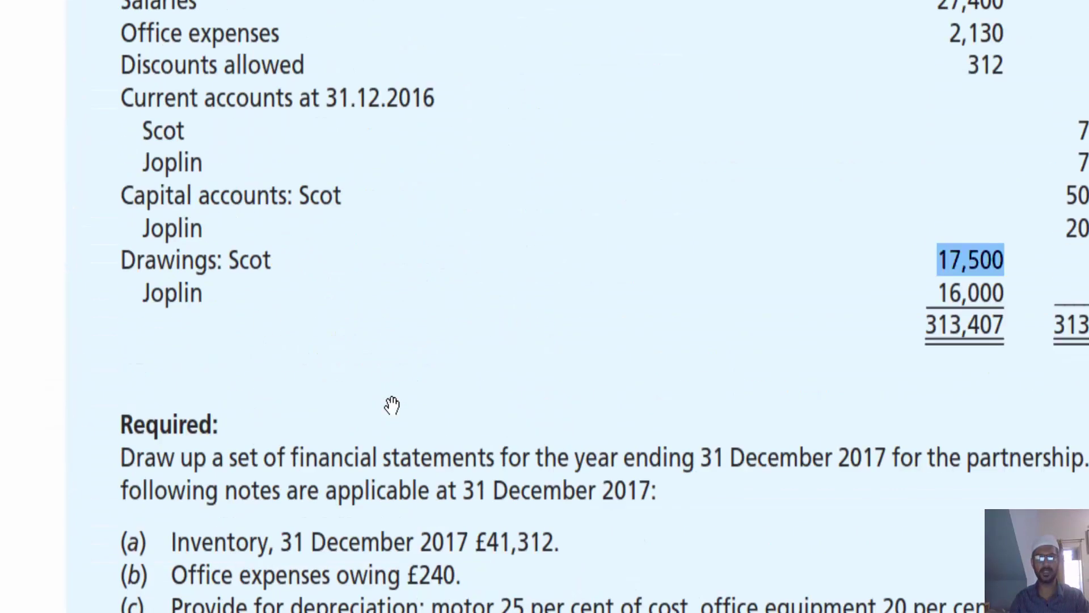
{"action": "scroll", "coordinate": [392, 405], "scroll_direction": "up", "scroll_amount": 5}
{"action": "scroll", "coordinate": [392, 405], "scroll_direction": "up", "scroll_amount": 2}
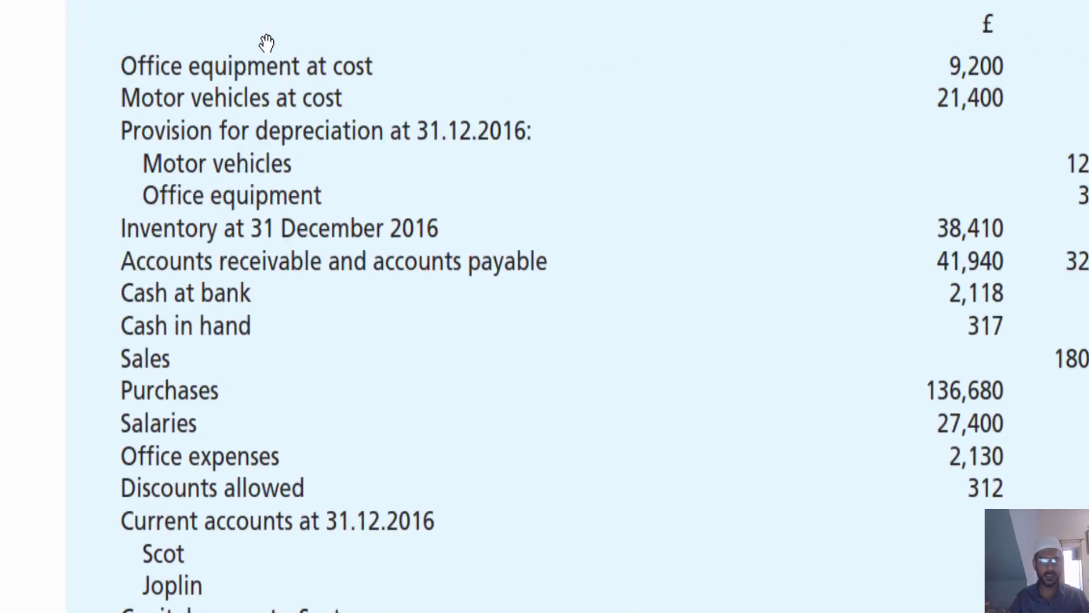
{"action": "scroll", "coordinate": [237, 267], "scroll_direction": "down", "scroll_amount": 2}
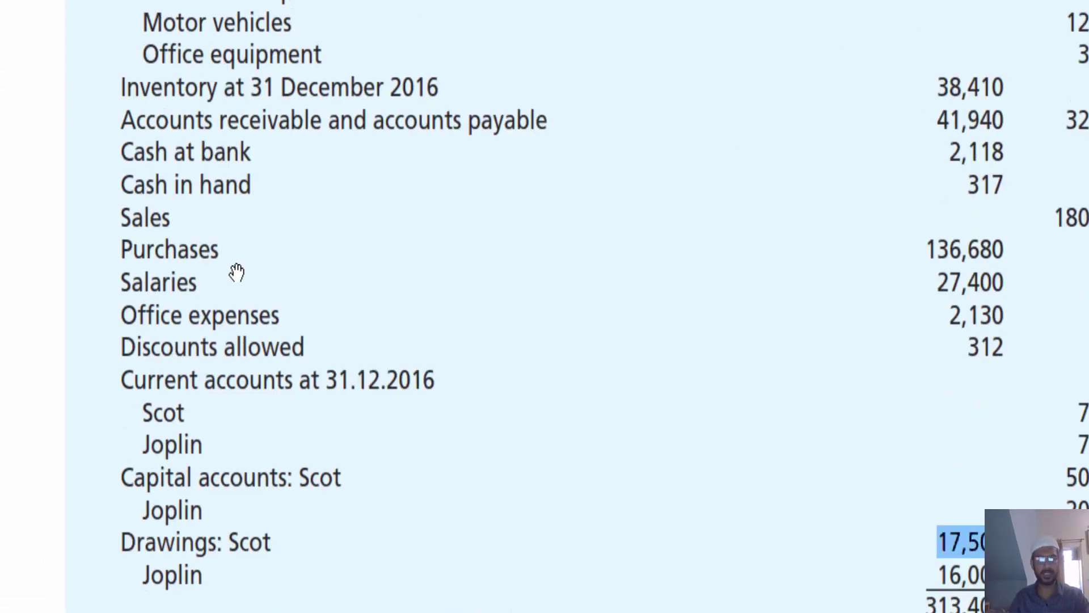
{"action": "key", "text": "alt+Tab"}
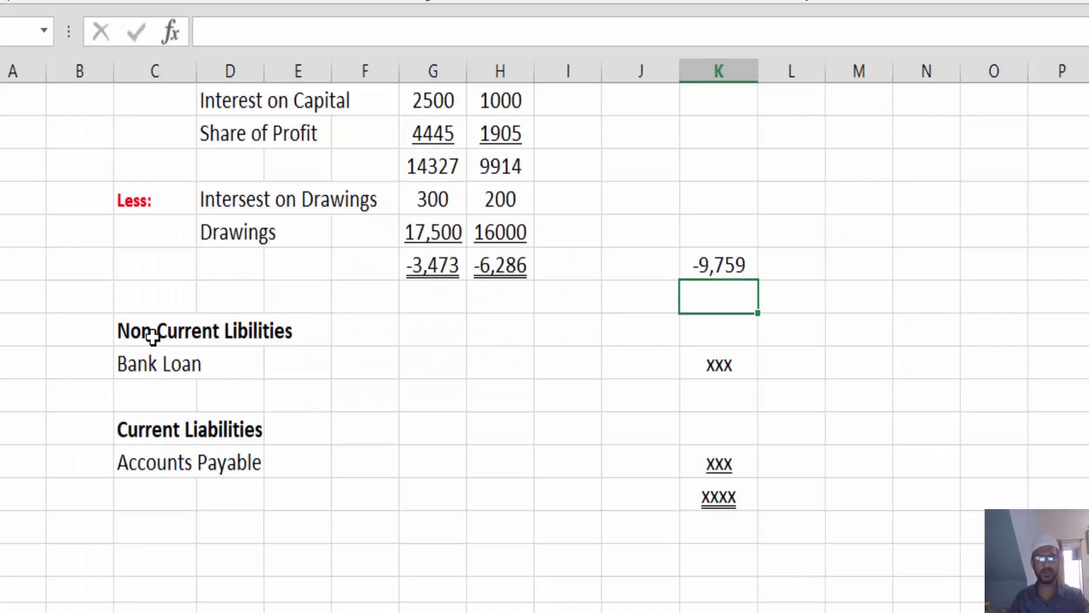
- Delete the Non Current Liabilities section with its Bank Loan row, and clear the placeholder amounts under Current Liabilities
{"action": "left_click_drag", "start_coordinate": [152, 336], "coordinate": [759, 376]}
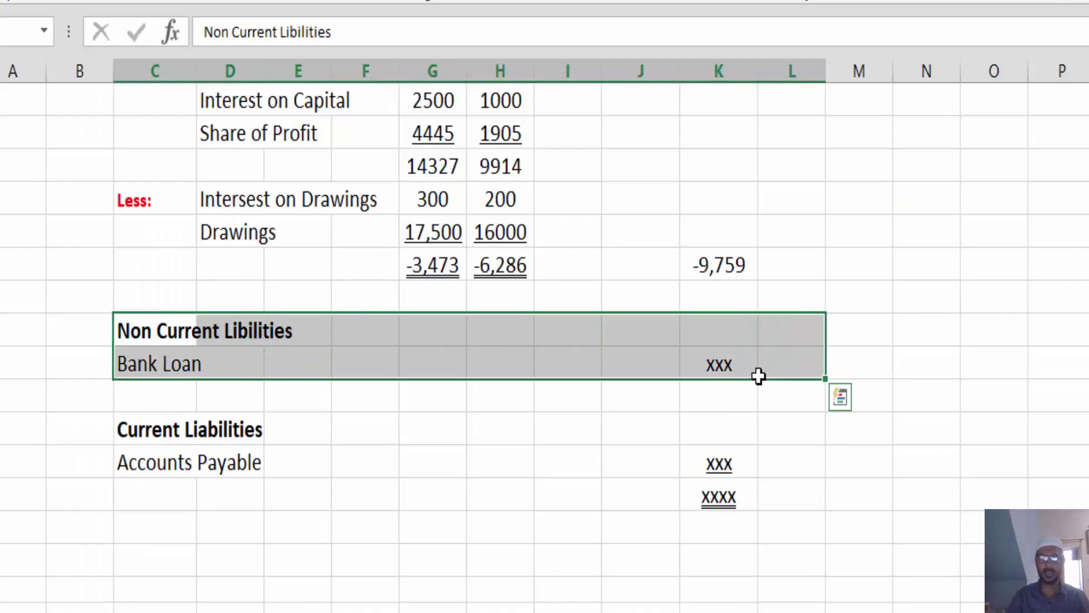
{"action": "left_click", "coordinate": [2, 331]}
{"action": "right_click", "coordinate": [2, 331]}
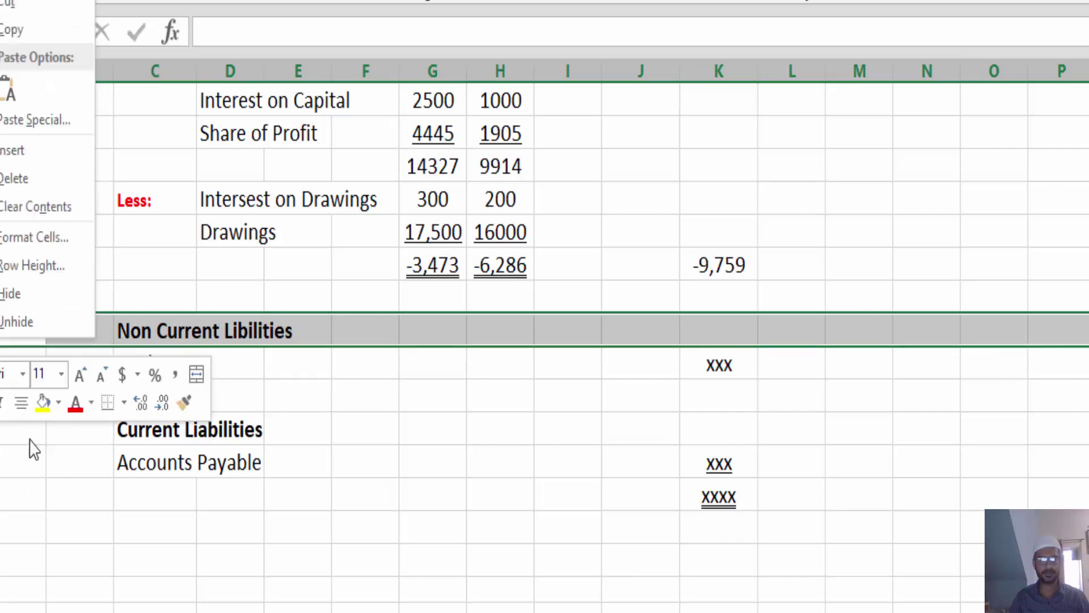
{"action": "key", "text": "Escape"}
- Look up accounts payable in the trial balance and enter 32216 in column J of the Current Liabilities heading row
{"action": "key", "text": "alt+Tab"}
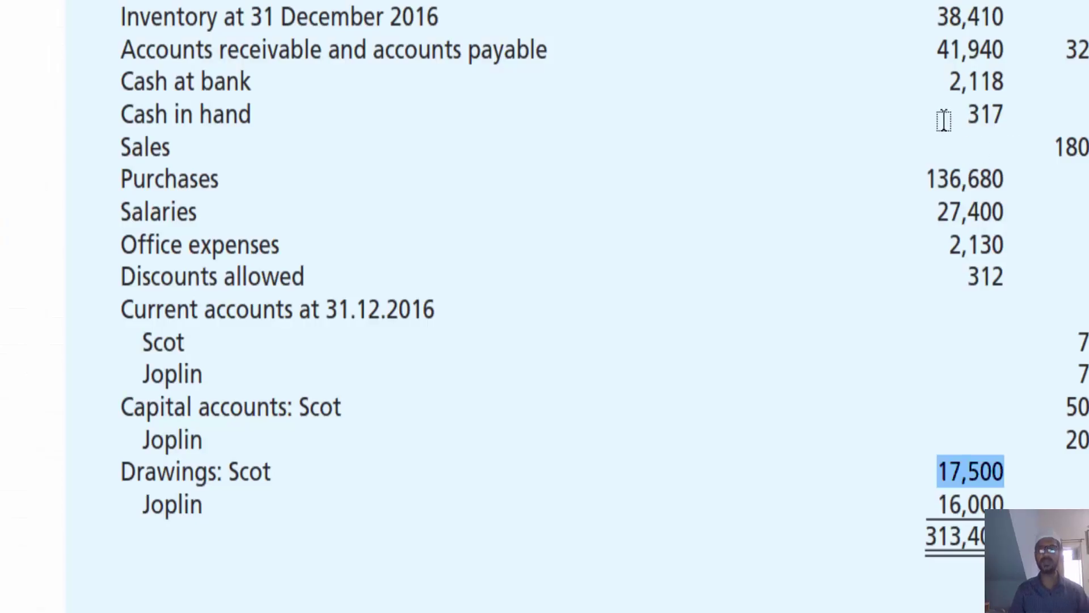
{"action": "key", "text": "alt+Tab"}
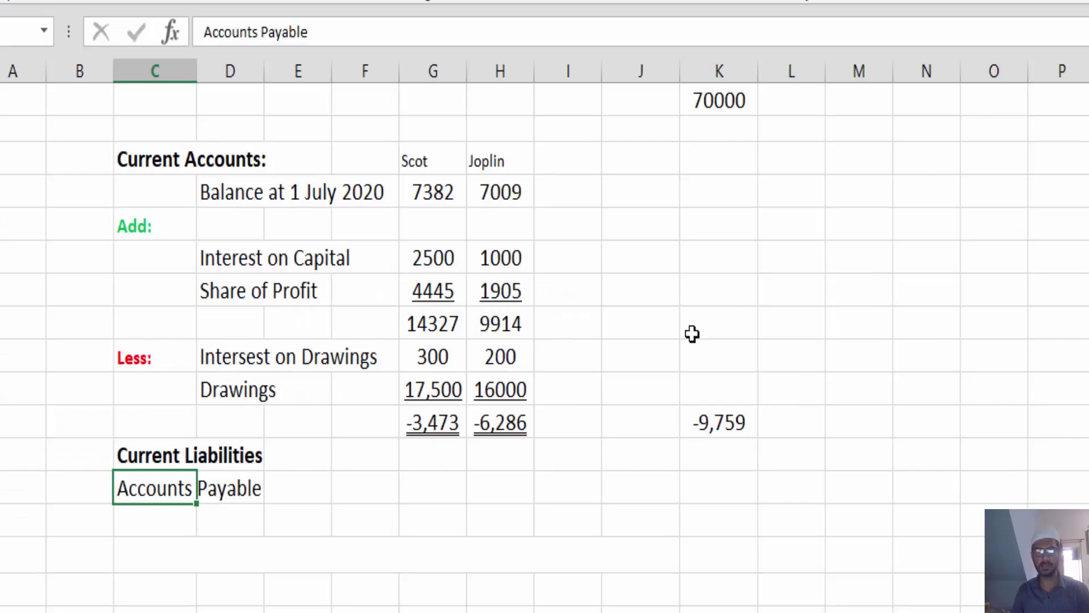
{"action": "left_click", "coordinate": [647, 468]}
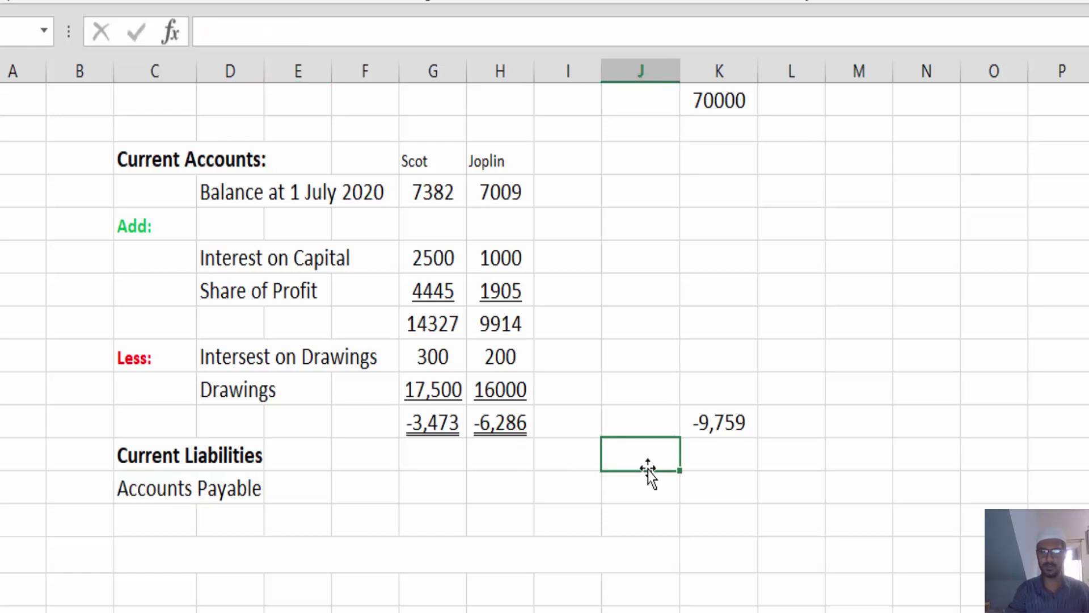
{"action": "type", "text": "32216"}
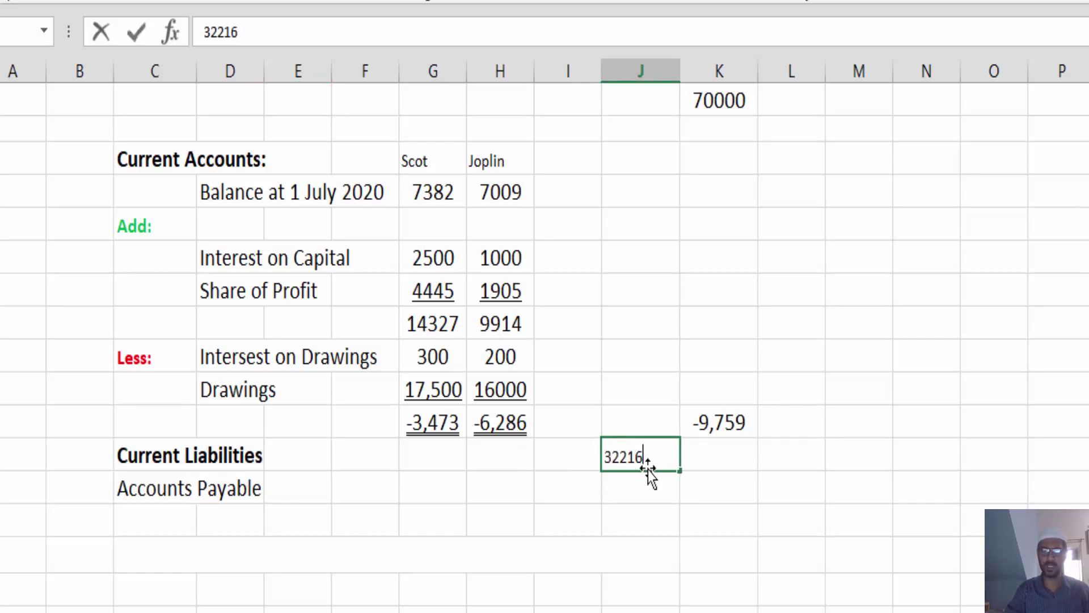
{"action": "key", "text": "Return"}
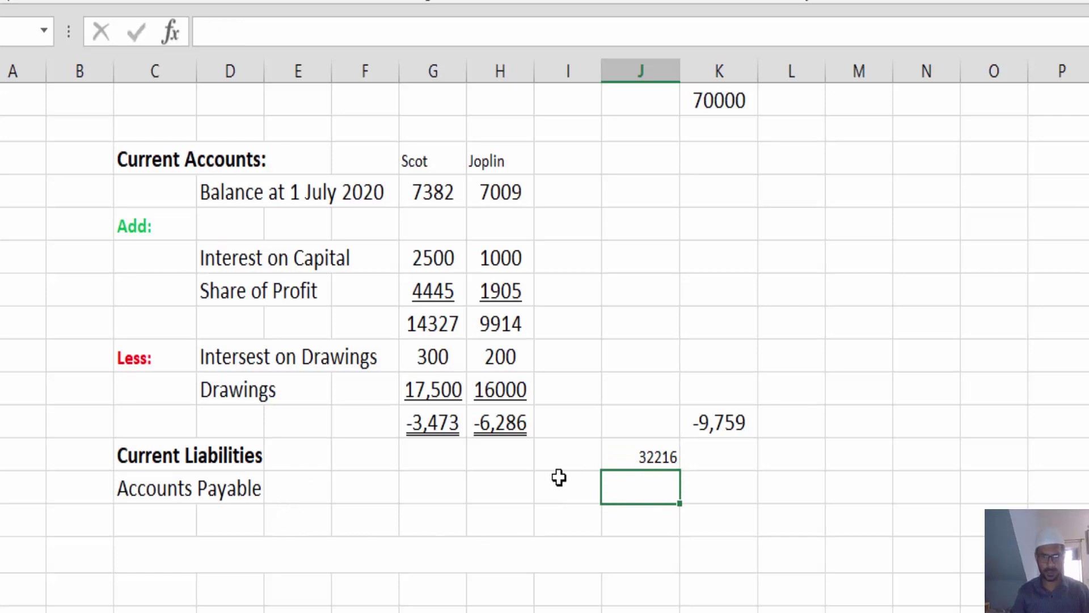
- Move the 32216 amount from the Current Liabilities heading row down to the Accounts Payable row in column J
{"action": "left_click", "coordinate": [649, 457]}
{"action": "key", "text": "ctrl+c"}
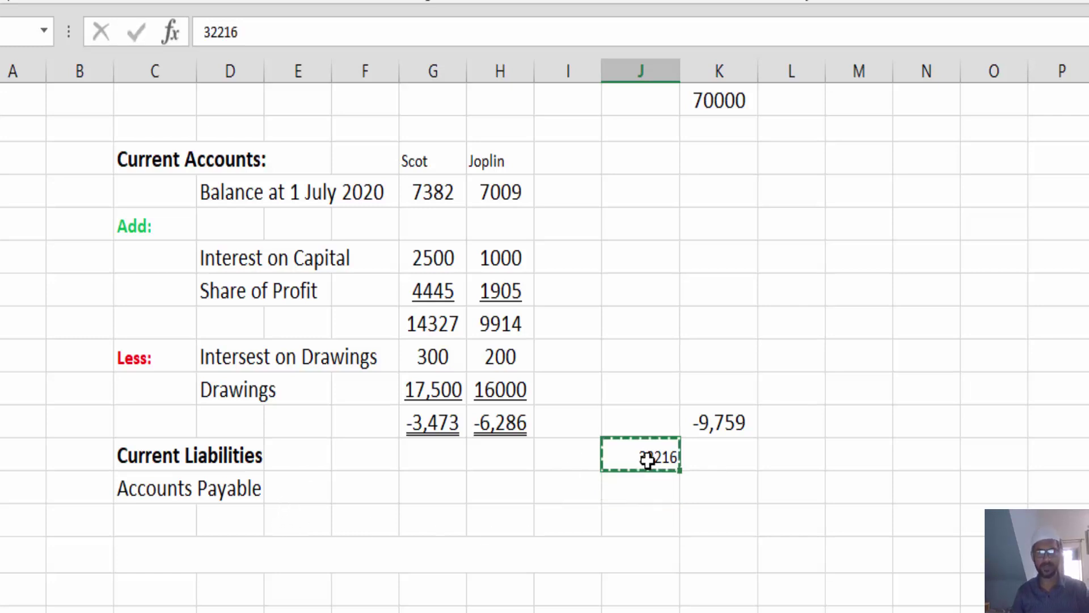
{"action": "left_click", "coordinate": [643, 483]}
{"action": "key", "text": "ctrl+v"}
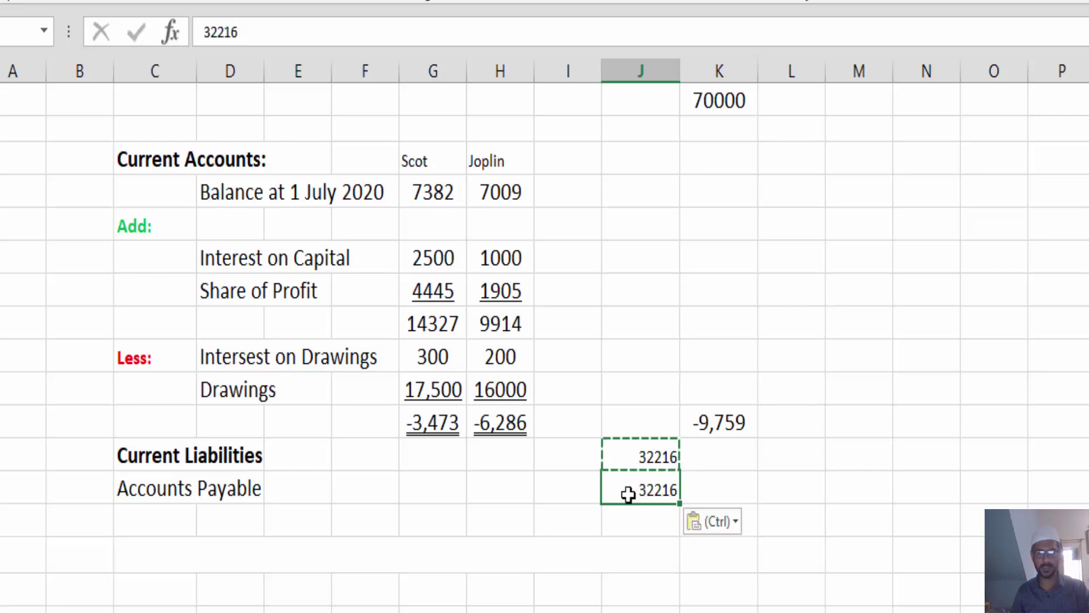
{"action": "left_click", "coordinate": [539, 520]}
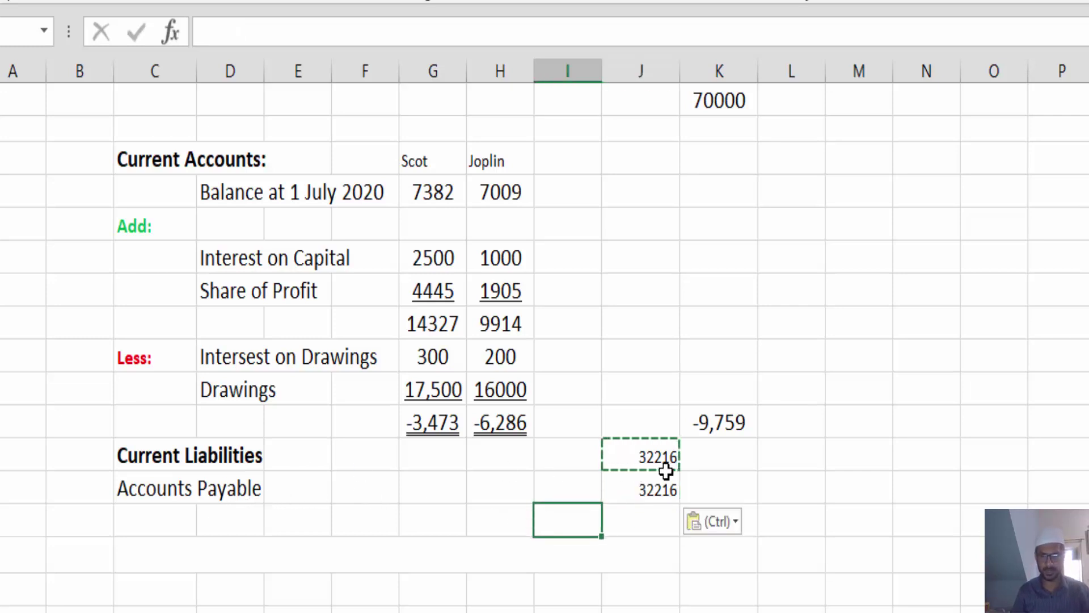
{"action": "key", "text": "Escape"}
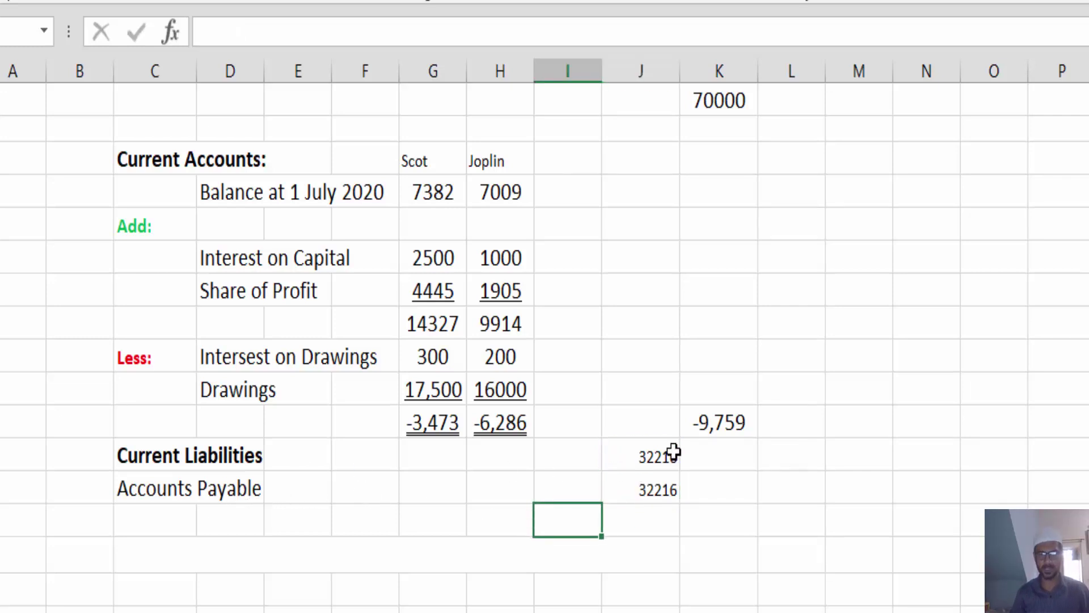
{"action": "left_click", "coordinate": [667, 454]}
{"action": "key", "text": "Delete"}
{"action": "left_click_drag", "start_coordinate": [648, 496], "coordinate": [649, 507]}
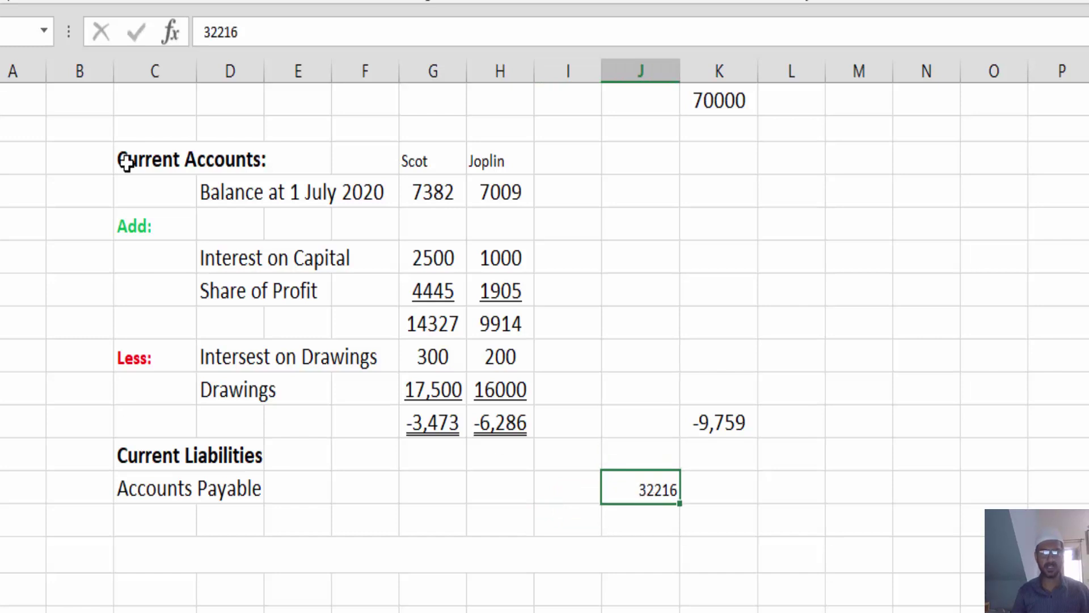
- Copy the cell formatting of the second partner's interest on drawings to the Accounts Payable amount with Format Painter
{"action": "left_click", "coordinate": [515, 358]}
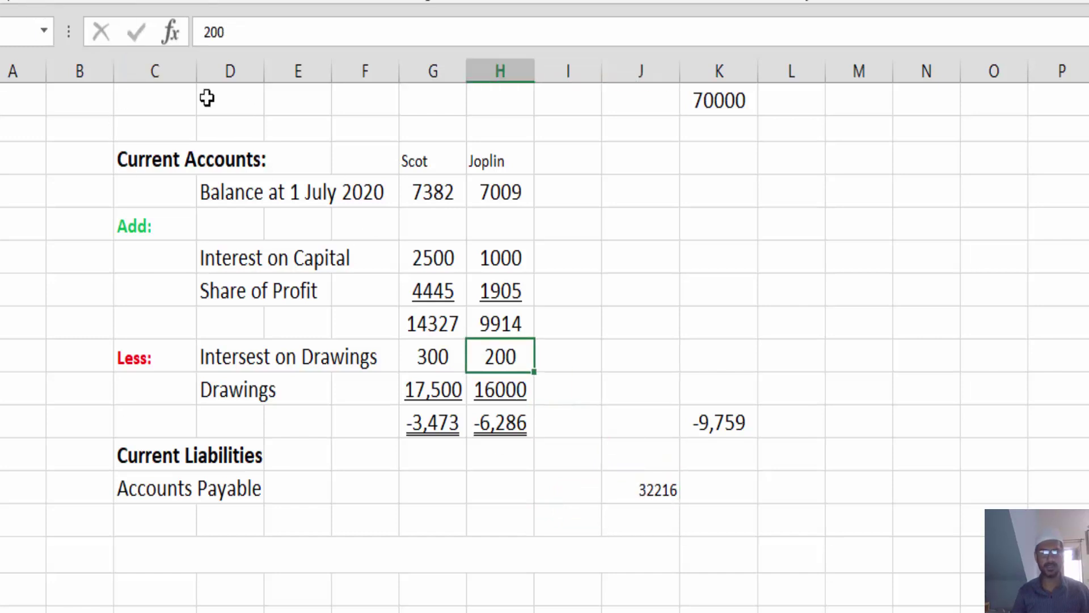
{"action": "key", "text": "alt+h"}
{"action": "key", "text": "f"}
{"action": "key", "text": "p"}
{"action": "left_click", "coordinate": [652, 488]}
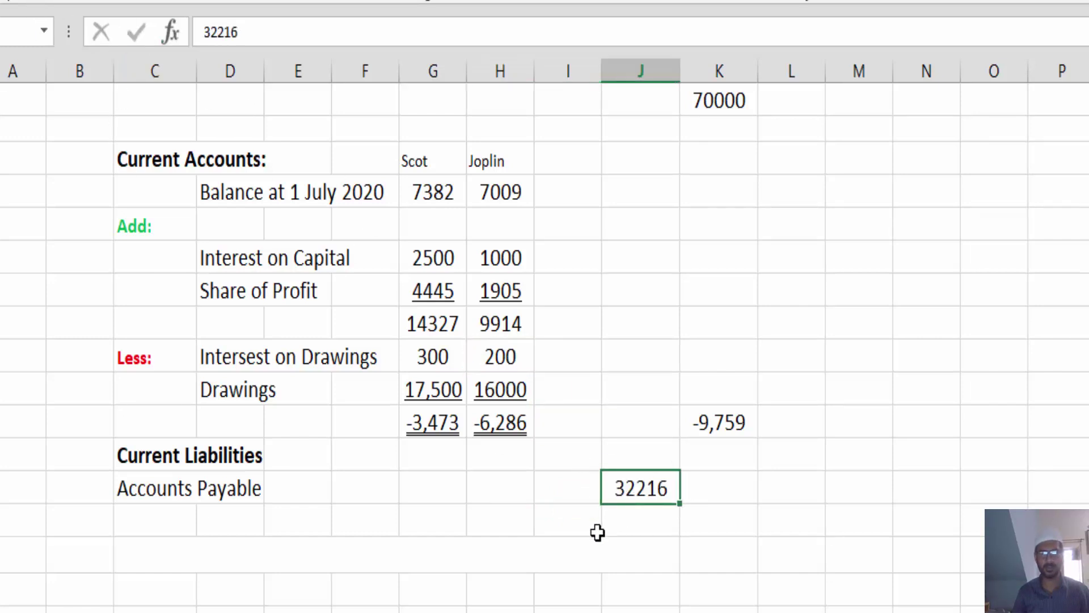
- Check the question's notes for expenses owing and add the label Outstanding Office Exp in the row below Accounts Payable
{"action": "left_click_drag", "start_coordinate": [629, 549], "coordinate": [271, 546]}
{"action": "left_click", "coordinate": [150, 512]}
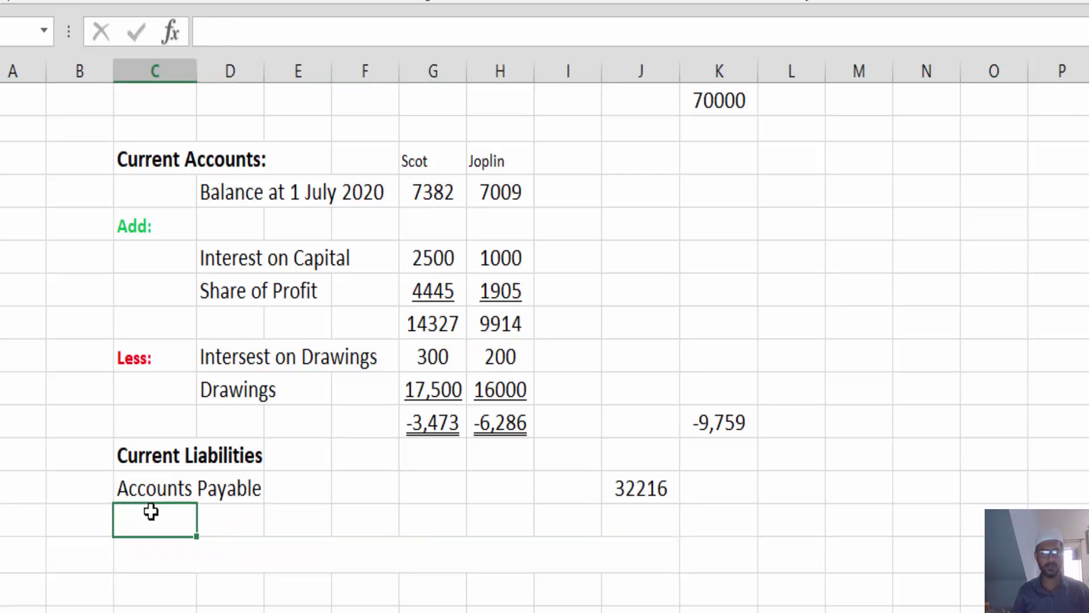
{"action": "key", "text": "alt+Tab"}
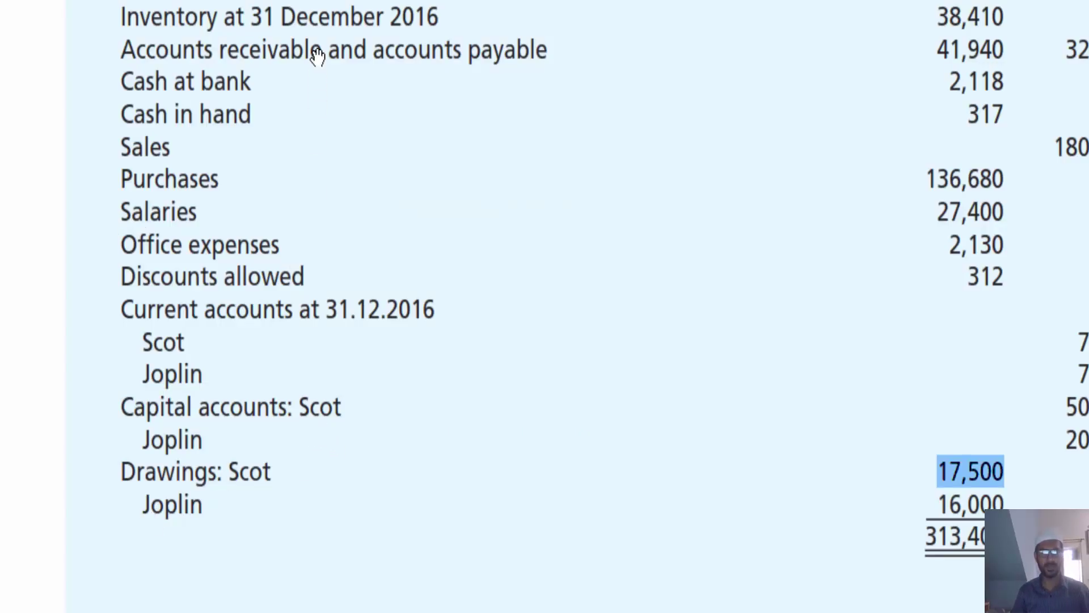
{"action": "scroll", "coordinate": [313, 307], "scroll_direction": "up", "scroll_amount": 3}
{"action": "scroll", "coordinate": [321, 254], "scroll_direction": "down", "scroll_amount": 7}
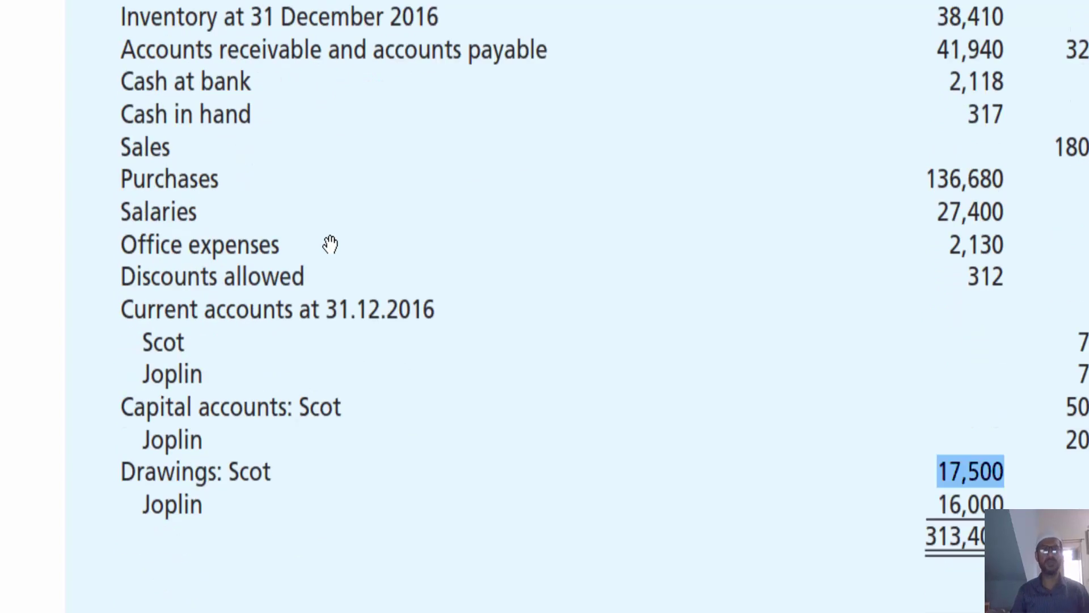
{"action": "scroll", "coordinate": [330, 245], "scroll_direction": "down", "scroll_amount": 3}
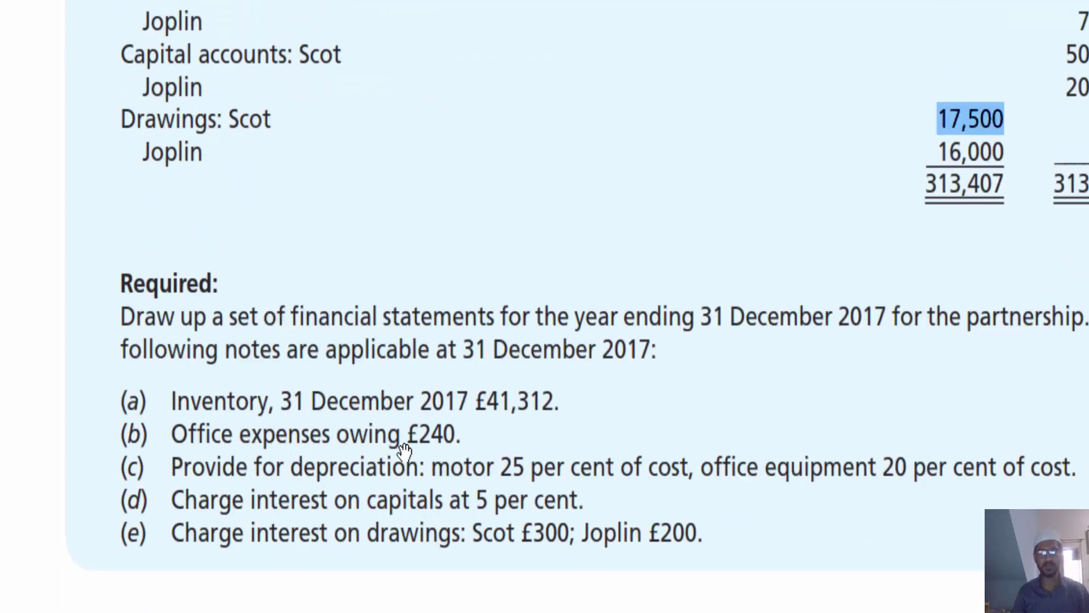
{"action": "key", "text": "alt+Tab"}
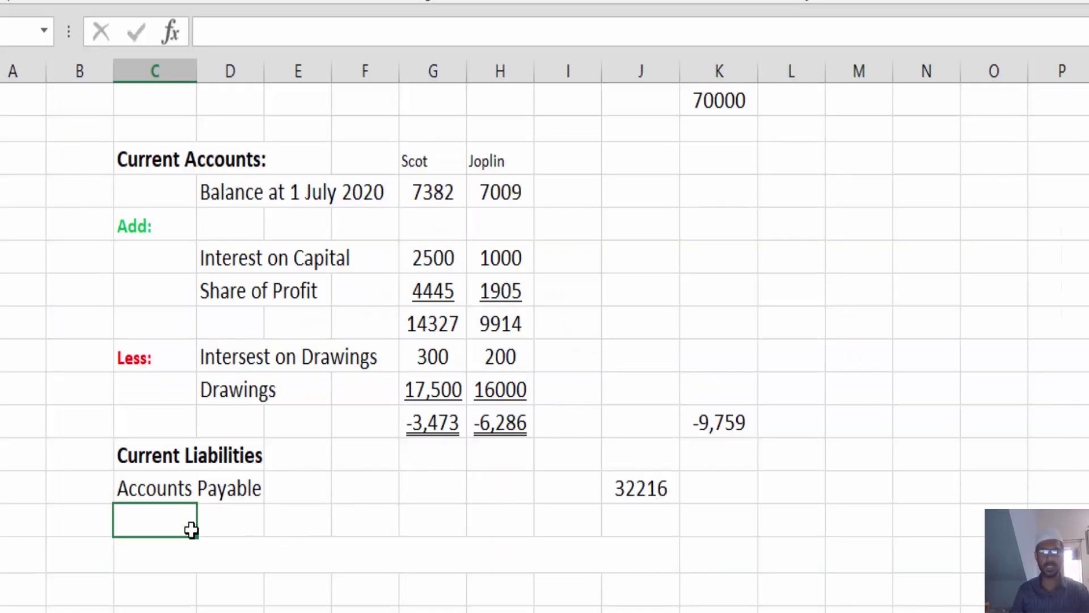
{"action": "type", "text": "Outst"}
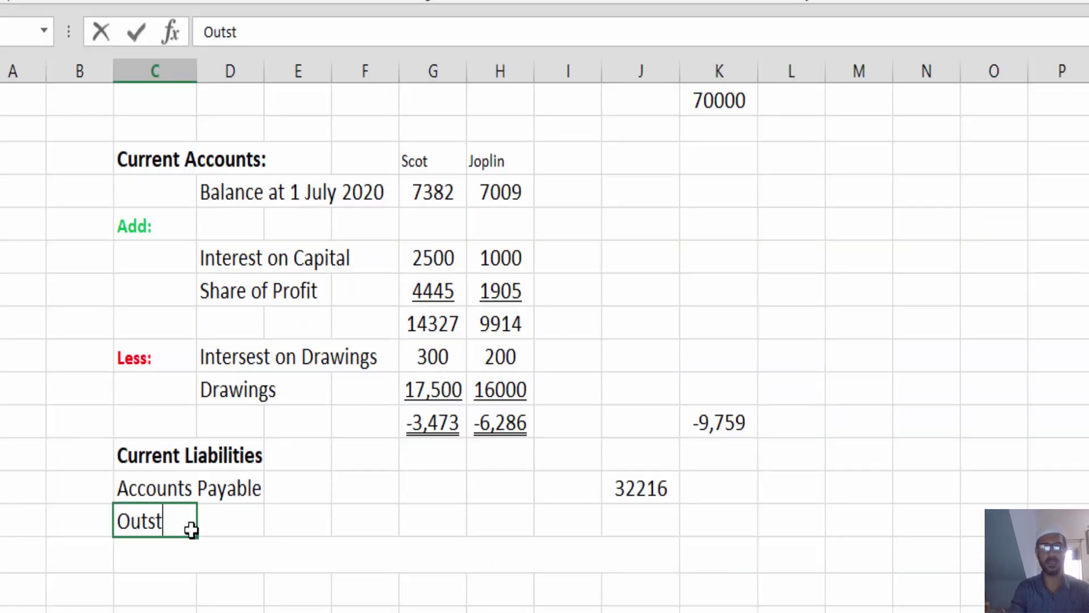
{"action": "type", "text": "anding Offic"}
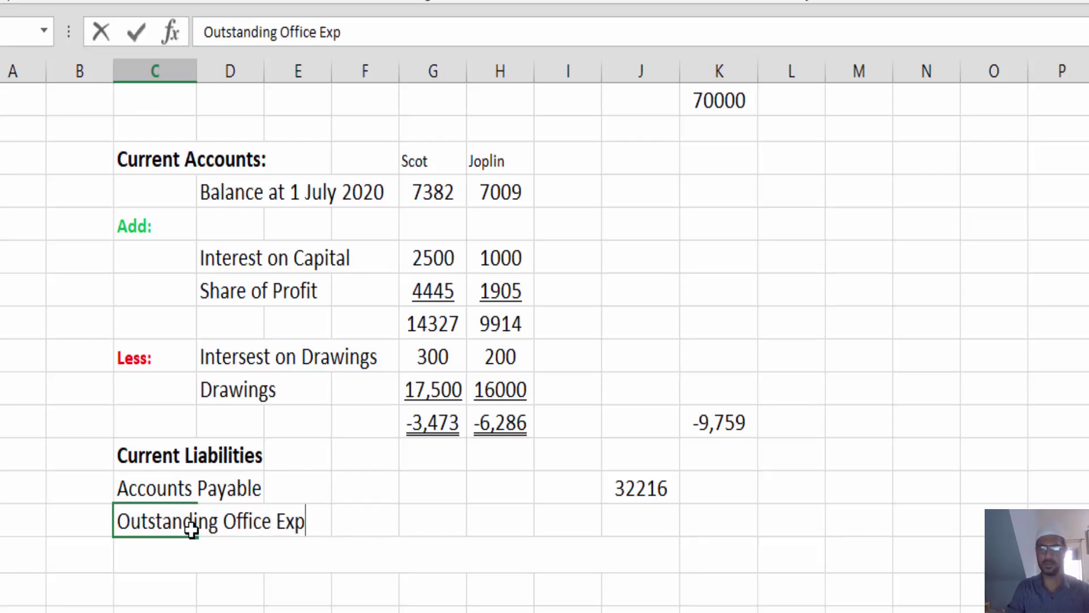
{"action": "type", "text": "e Exp"}
- Enter 240 in J78 as the amount for Outstanding Office Exp
{"action": "key", "text": "Tab"}
{"action": "key", "text": "Tab"}
{"action": "key", "text": "Tab"}
{"action": "key", "text": "Tab"}
{"action": "key", "text": "Tab"}
{"action": "key", "text": "Tab"}
{"action": "key", "text": "Tab"}
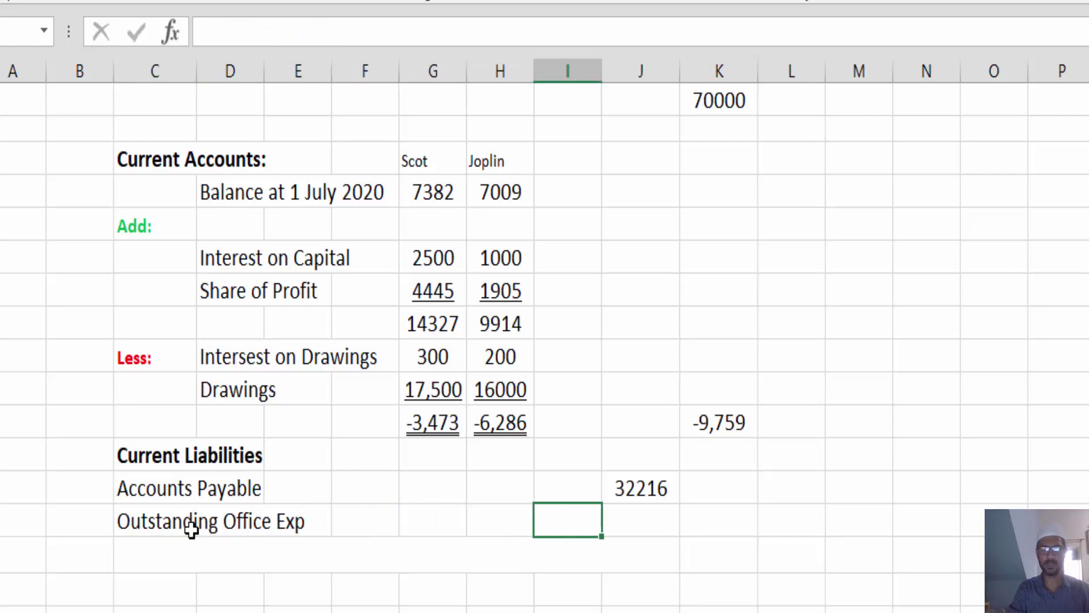
{"action": "type", "text": "240"}
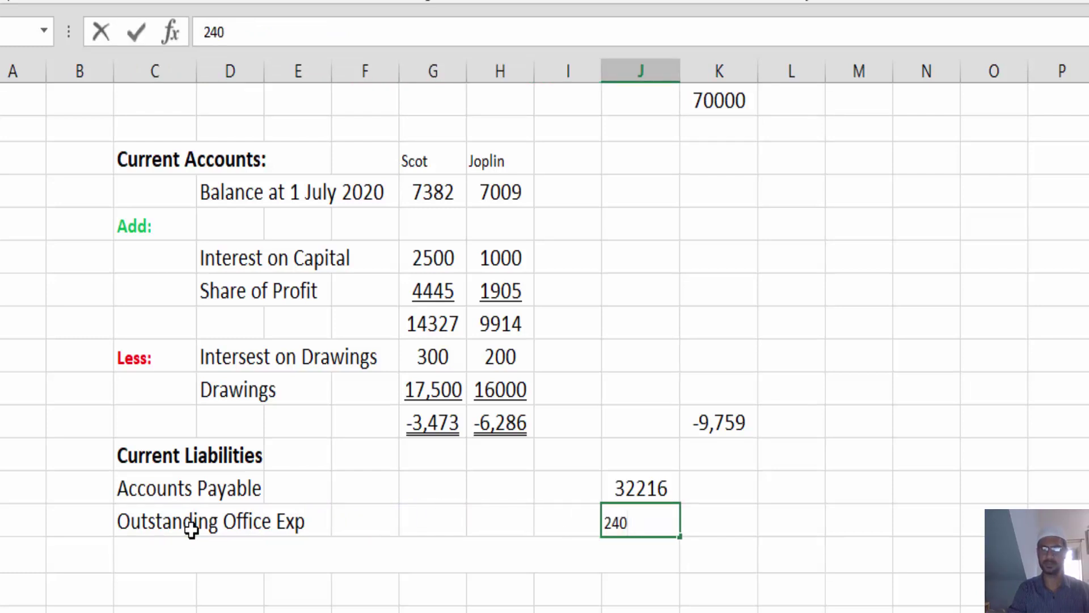
{"action": "key", "text": "Tab"}
- Total the current liabilities in K78 with the formula =SUM(J77:J78)
{"action": "type", "text": "="}
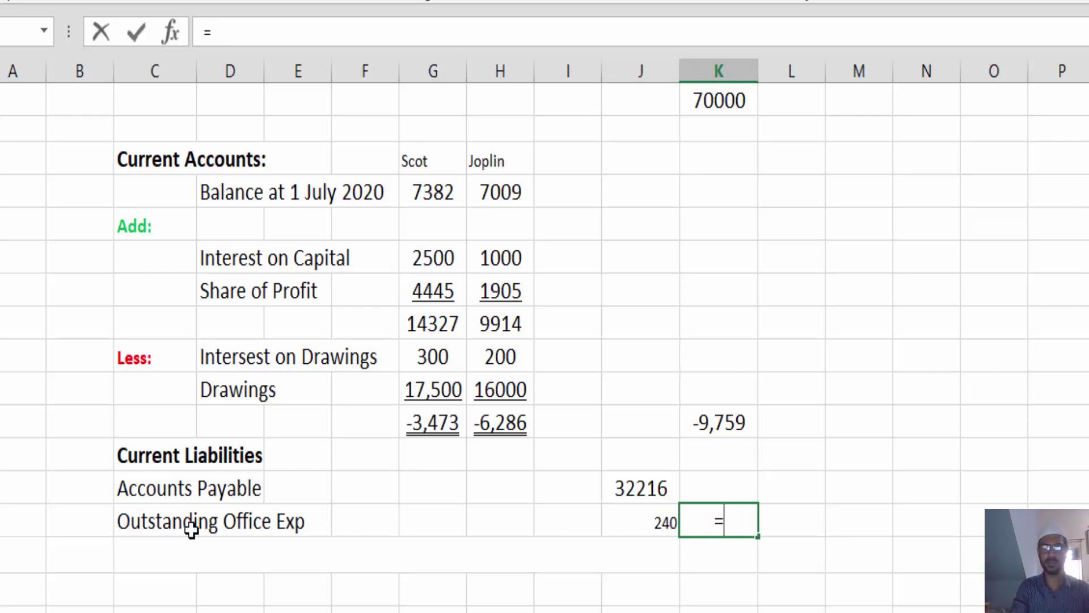
{"action": "type", "text": "sum"}
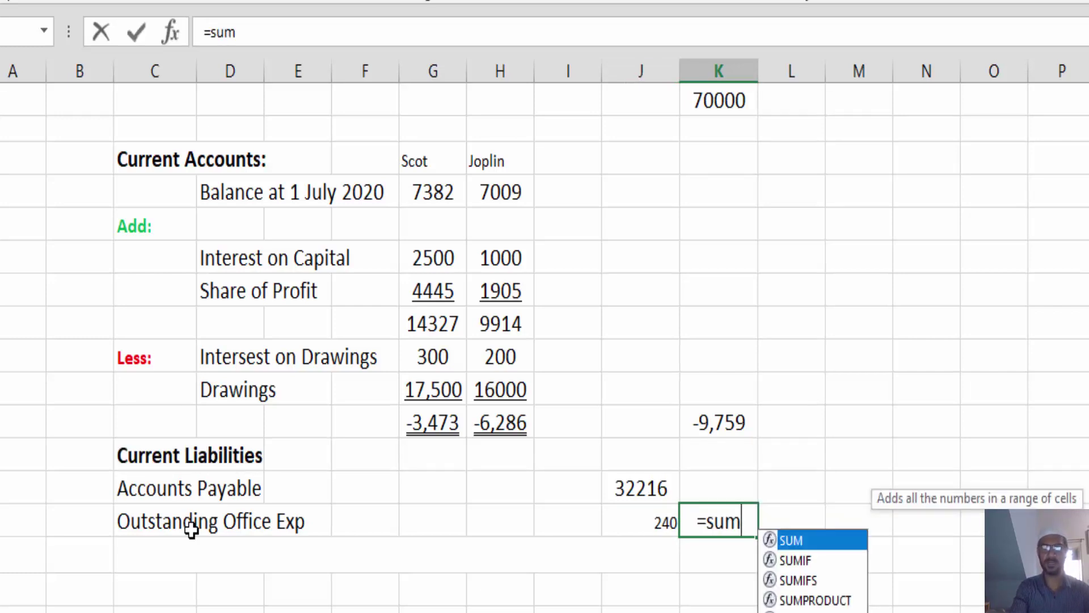
{"action": "type", "text": "("}
{"action": "key", "text": "Left"}
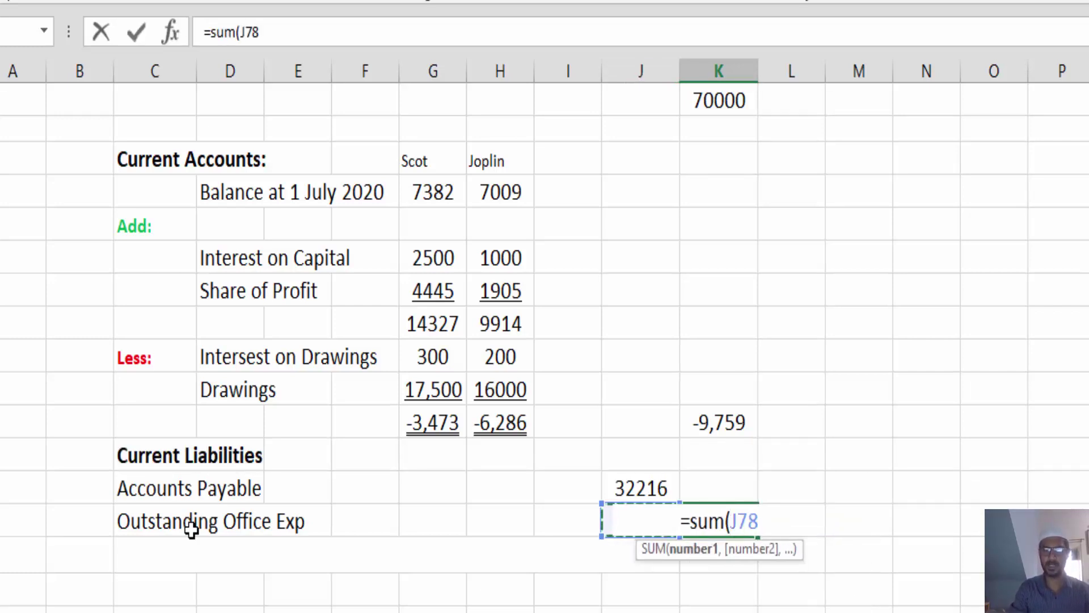
{"action": "key", "text": "Up"}
{"action": "key", "text": "shift+Down"}
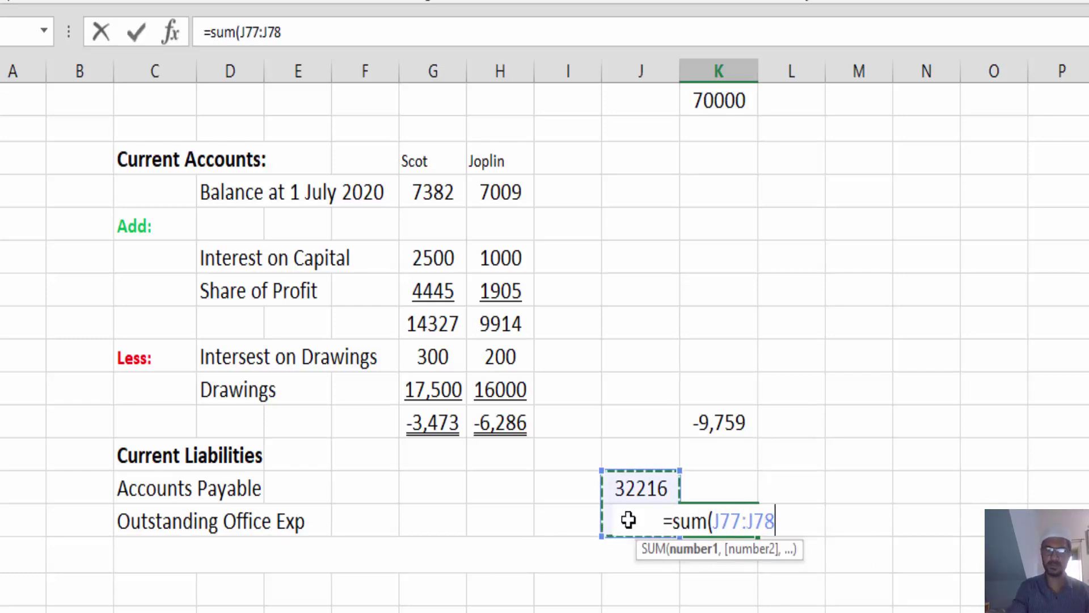
{"action": "type", "text": ")"}
{"action": "key", "text": "Return"}
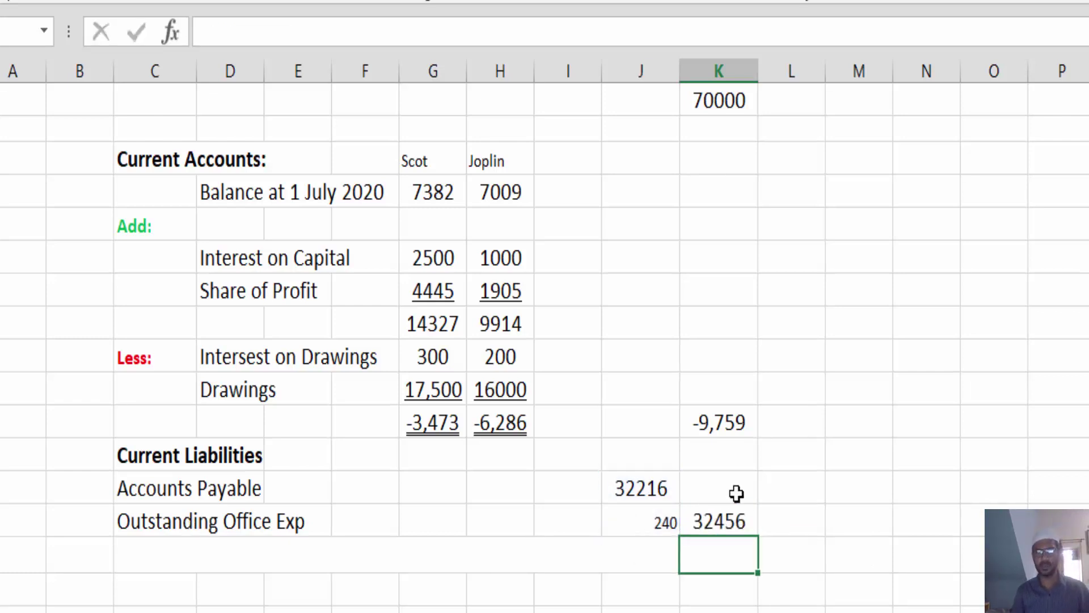
- Format the 240 amount in J78 centred and underlined, and merge and centre C79:J79 below it
{"action": "left_click", "coordinate": [742, 518]}
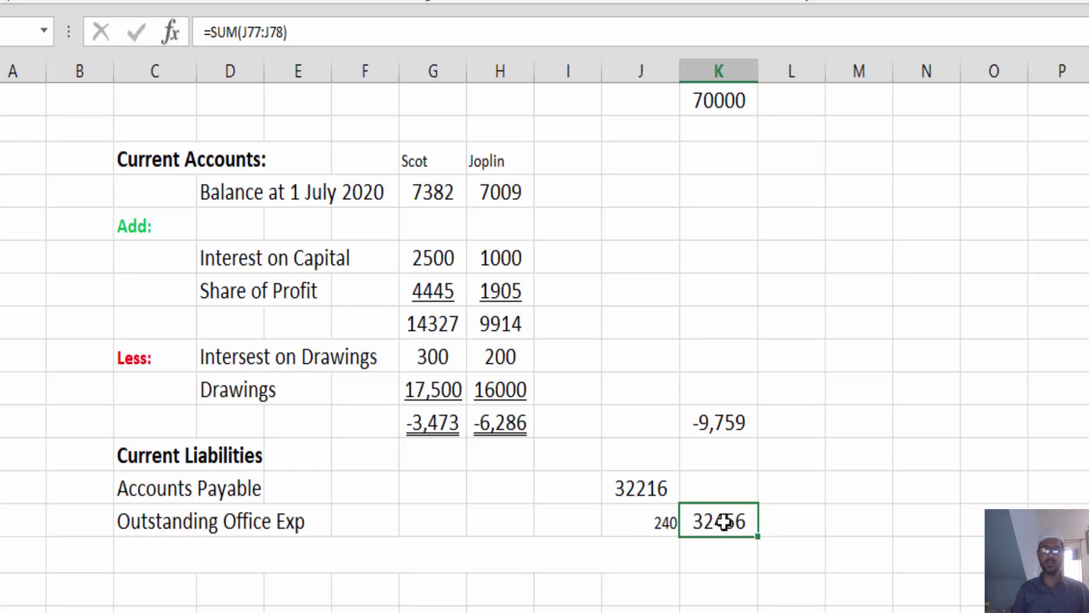
{"action": "left_click", "coordinate": [713, 562]}
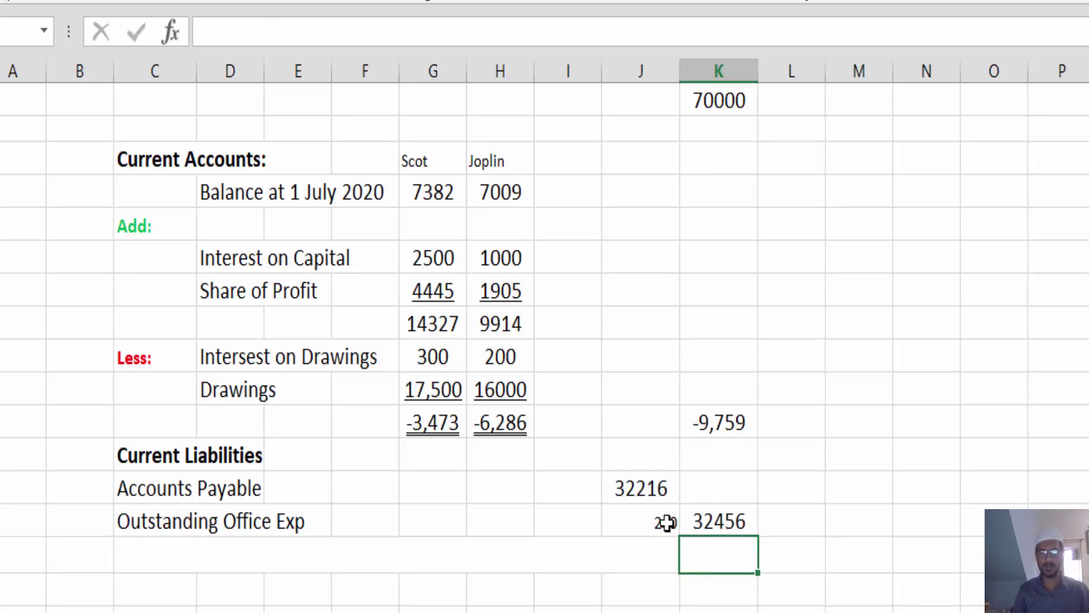
{"action": "key", "text": "Return"}
{"action": "left_click_drag", "start_coordinate": [170, 557], "coordinate": [630, 542]}
{"action": "key", "text": "alt+h"}
{"action": "key", "text": "m"}
{"action": "key", "text": "c"}
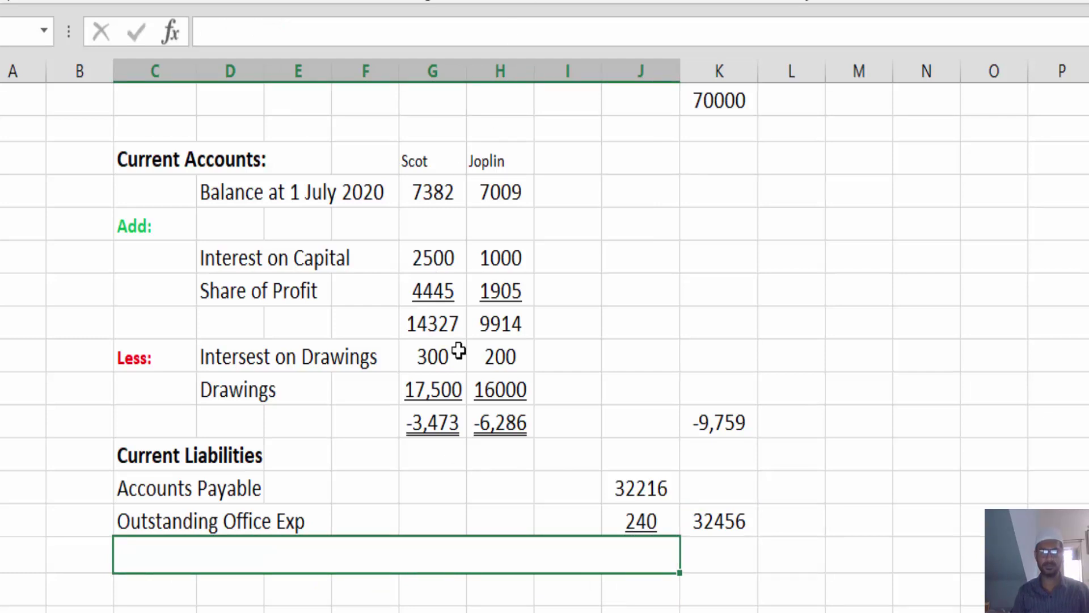
- Enter the label "Total Equities and Liabilities." in the merged row below Outstanding Office Exp
{"action": "type", "text": "Tota"}
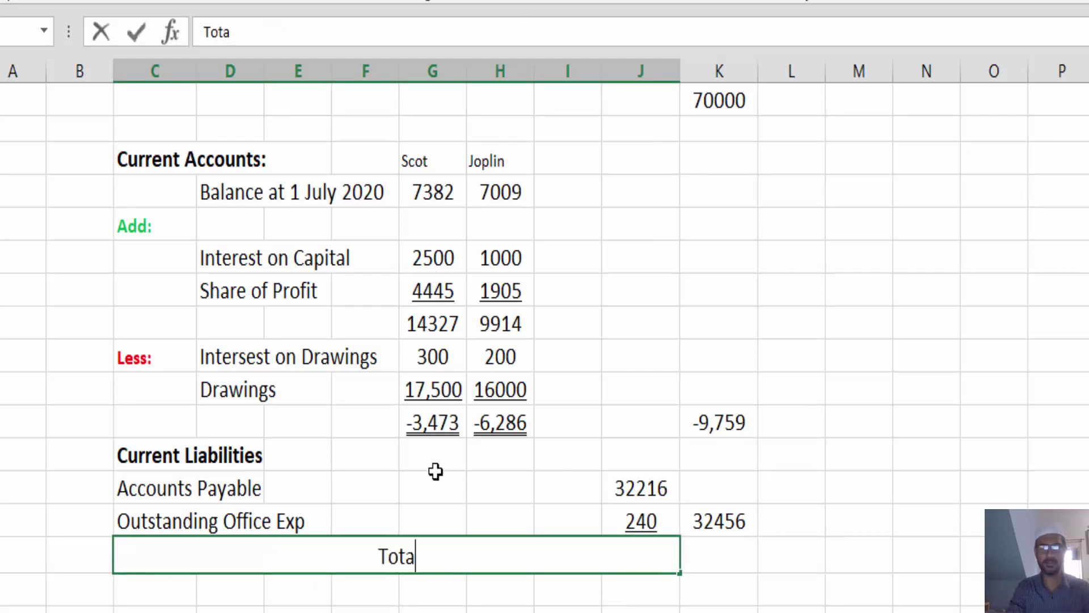
{"action": "type", "text": "l Q"}
{"action": "key", "text": "BackSpace"}
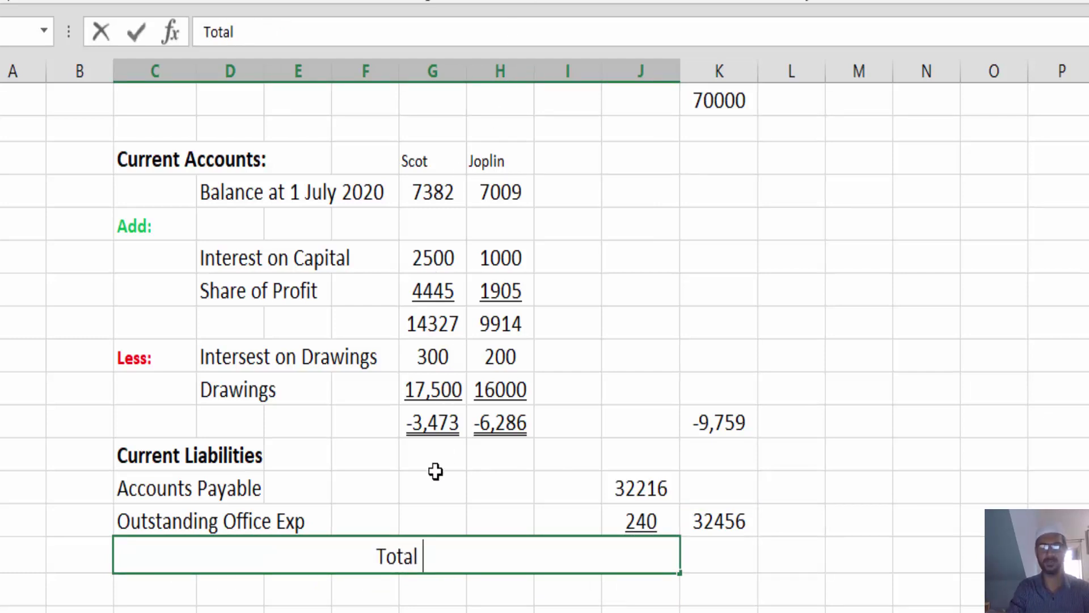
{"action": "type", "text": "Equitie s;an"}
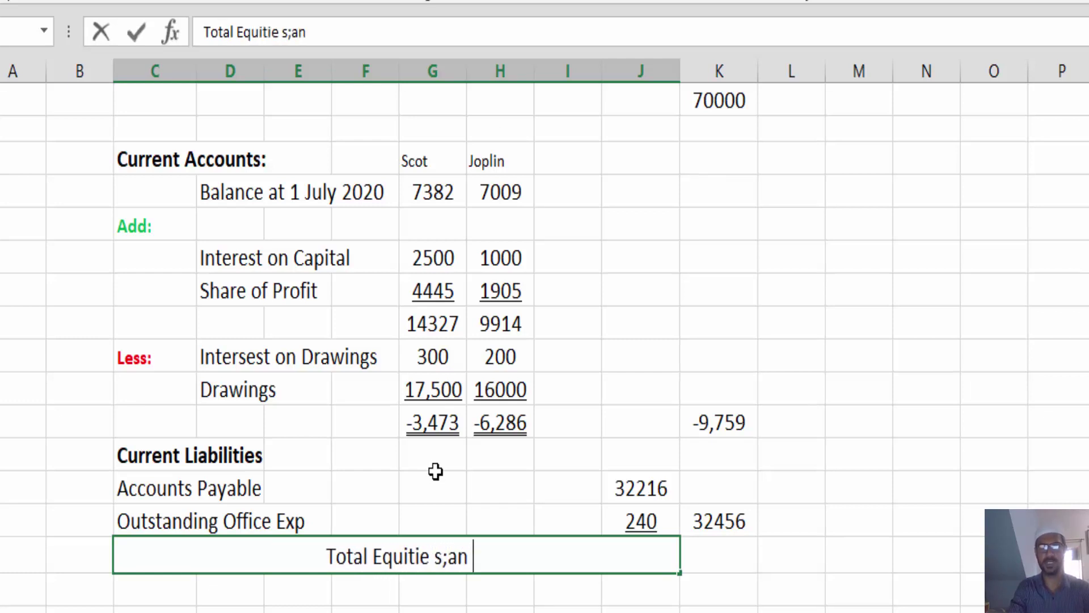
{"action": "key", "text": "BackSpace"}
{"action": "key", "text": "BackSpace"}
{"action": "key", "text": "BackSpace"}
{"action": "key", "text": "BackSpace"}
{"action": "key", "text": "BackSpace"}
{"action": "type", "text": "s"}
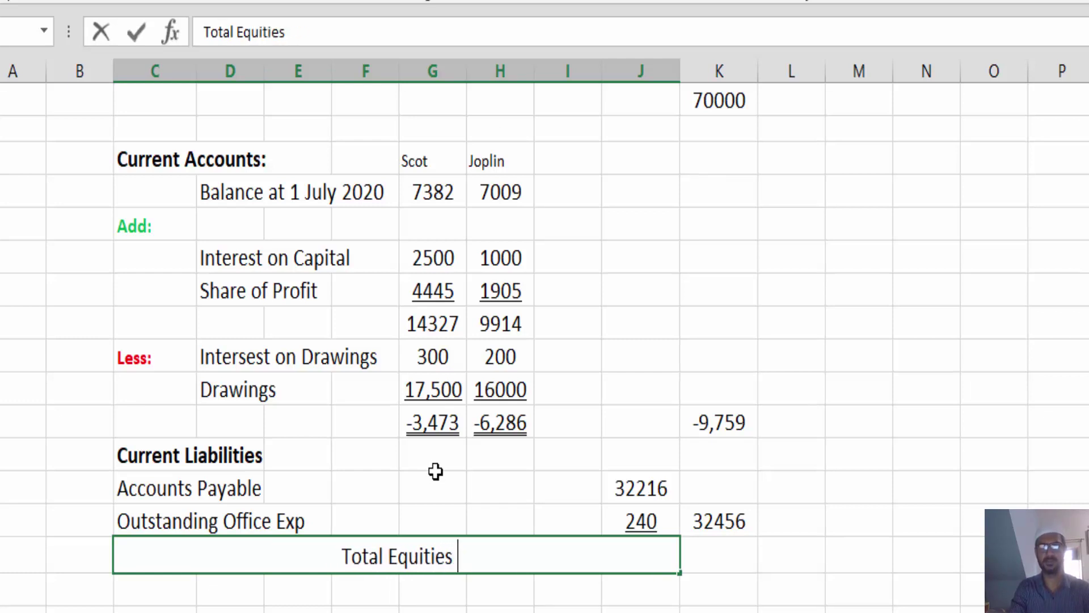
{"action": "type", "text": " and Liabilitei"}
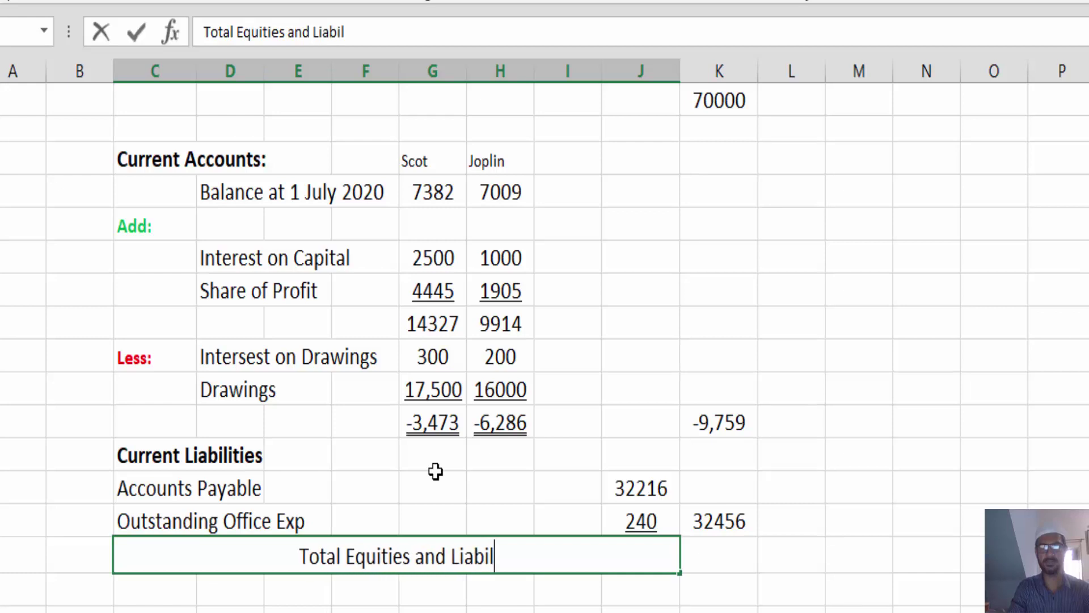
{"action": "key", "text": "BackSpace"}
{"action": "key", "text": "BackSpace"}
{"action": "type", "text": "ies."}
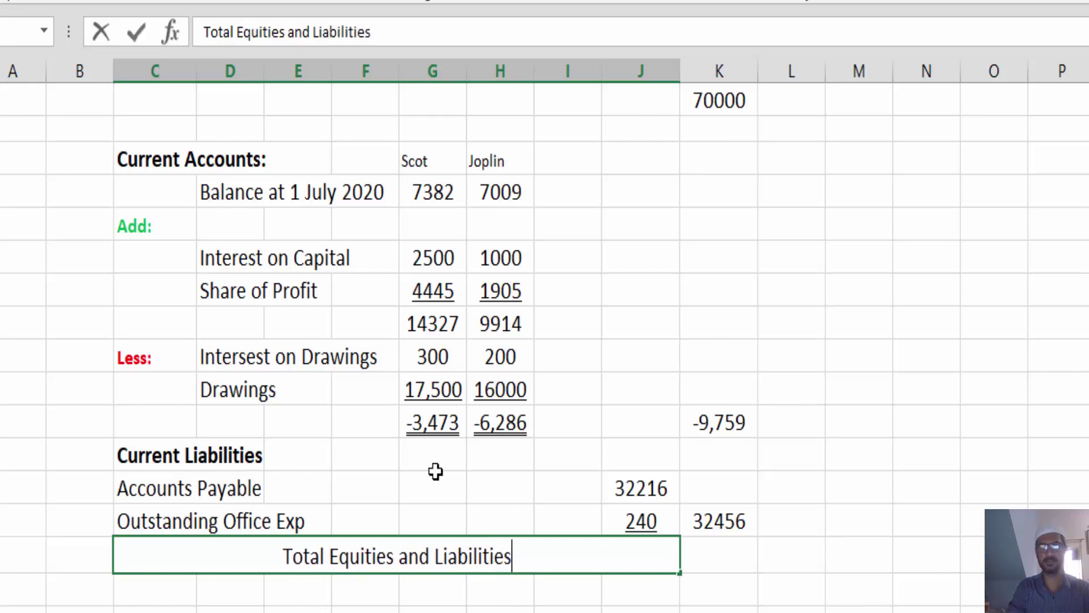
{"action": "key", "text": "Return"}
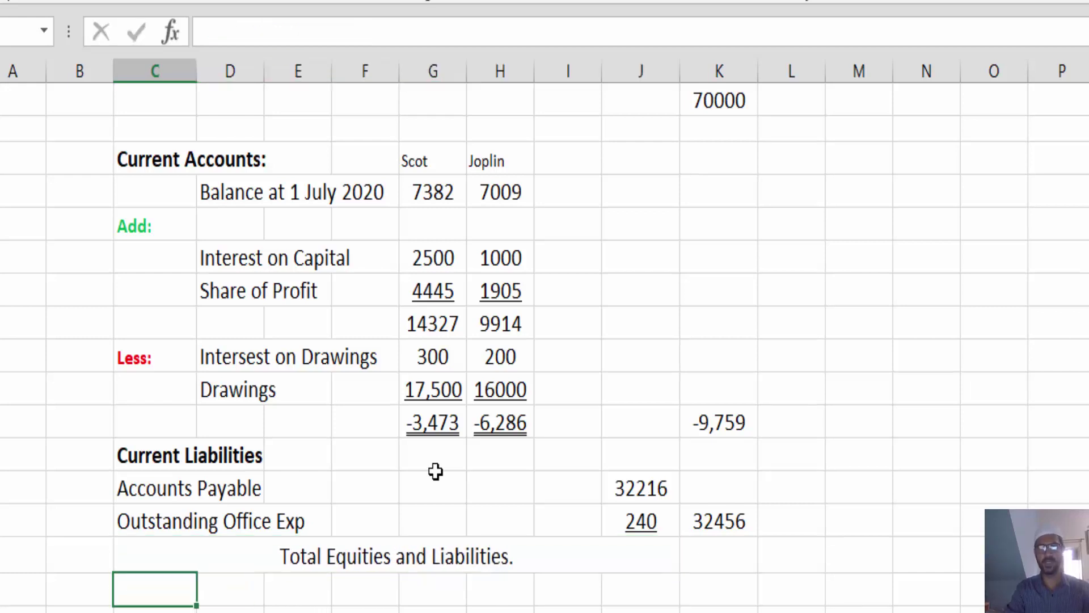
- Total the equities and liabilities in K79 with the formula =SUM(K65:K78)
{"action": "left_click", "coordinate": [749, 554]}
{"action": "type", "text": "=su"}
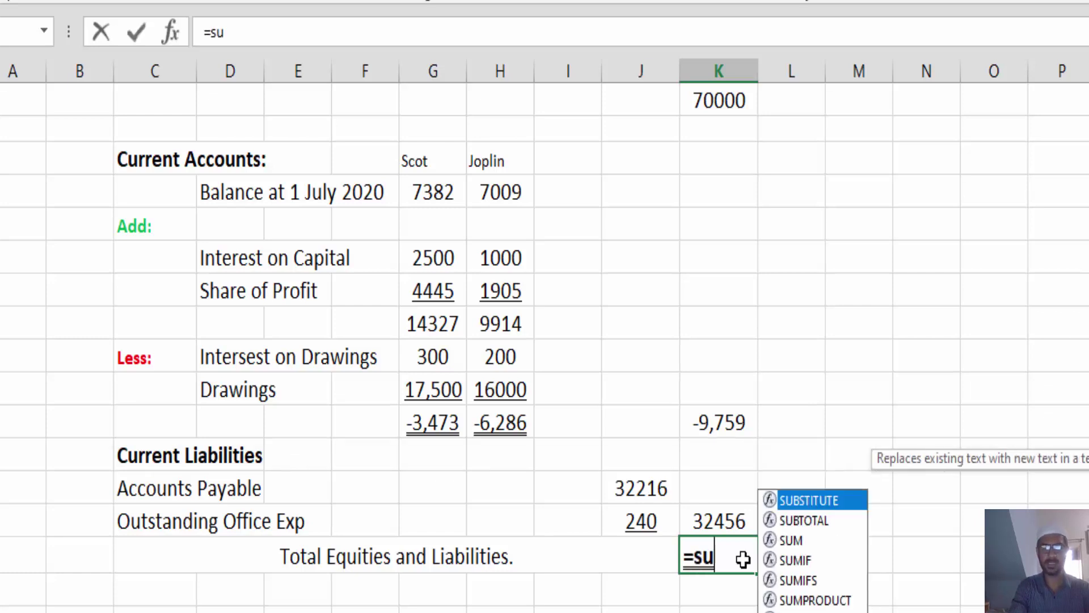
{"action": "type", "text": "m("}
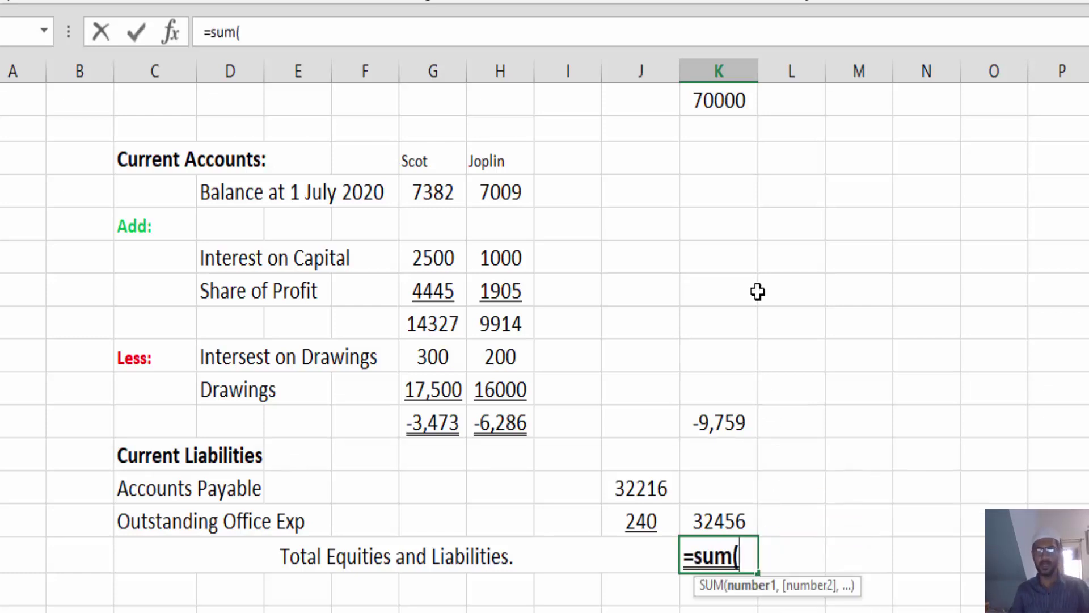
{"action": "left_click_drag", "start_coordinate": [737, 102], "coordinate": [736, 527]}
{"action": "type", "text": ")"}
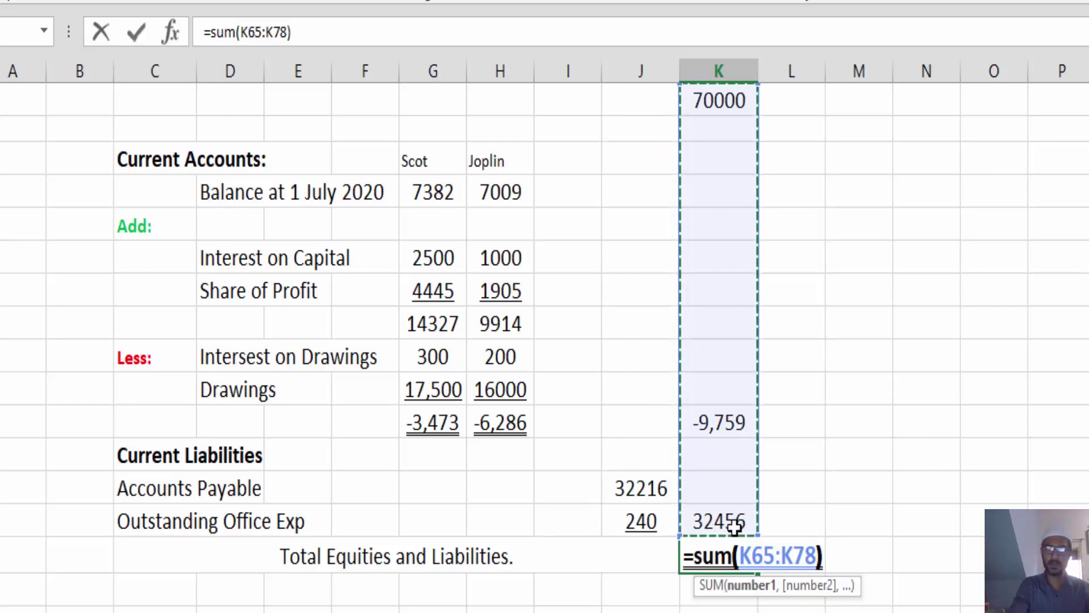
{"action": "key", "text": "Return"}
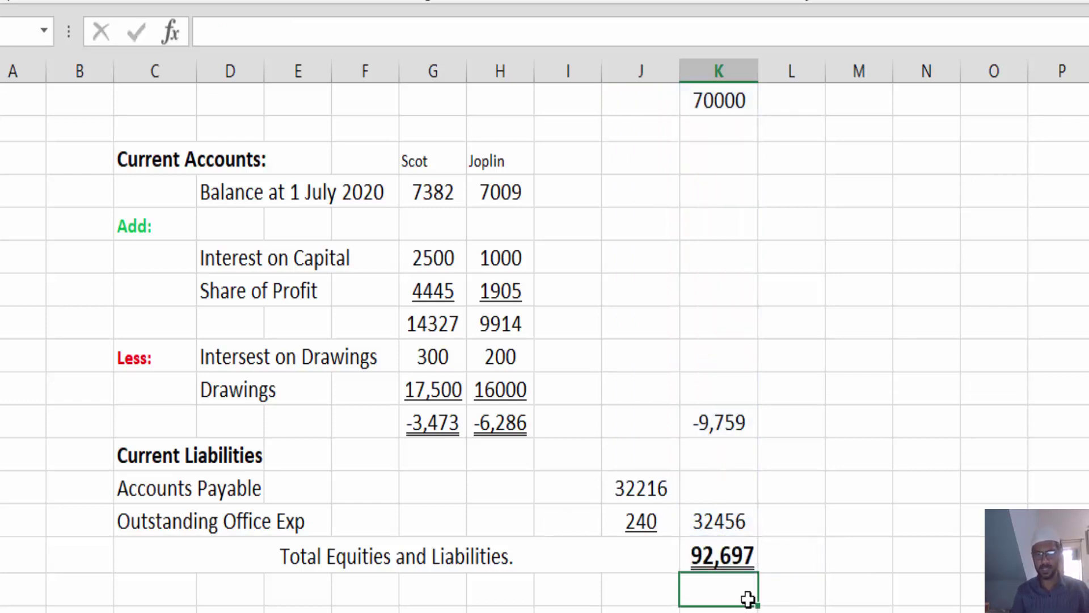
- Make the Total Assets amount in column K bold
{"action": "scroll", "coordinate": [739, 550], "scroll_direction": "up", "scroll_amount": 4}
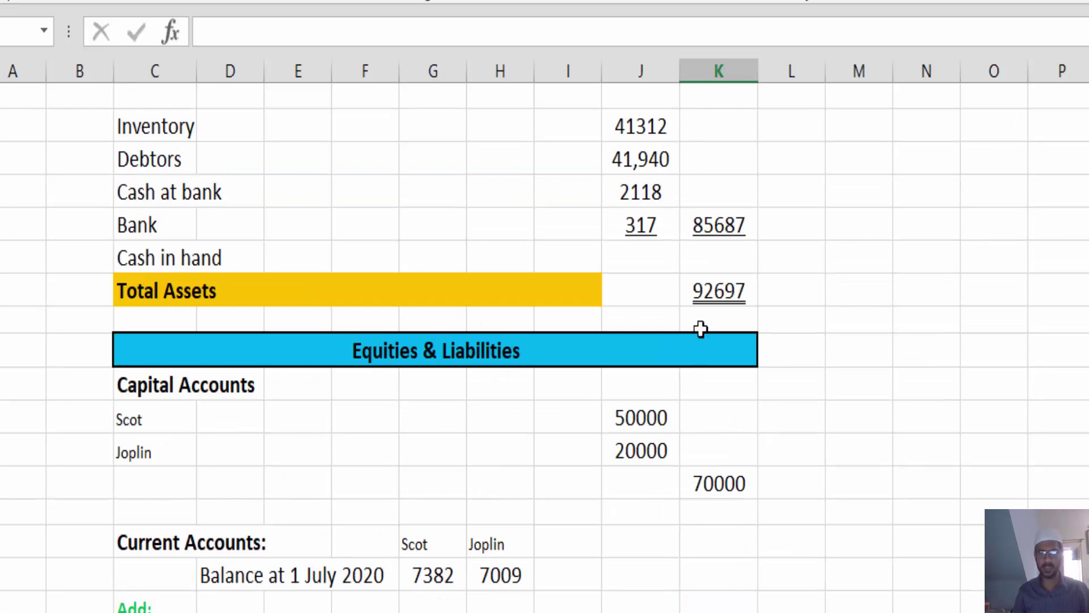
{"action": "left_click", "coordinate": [721, 293]}
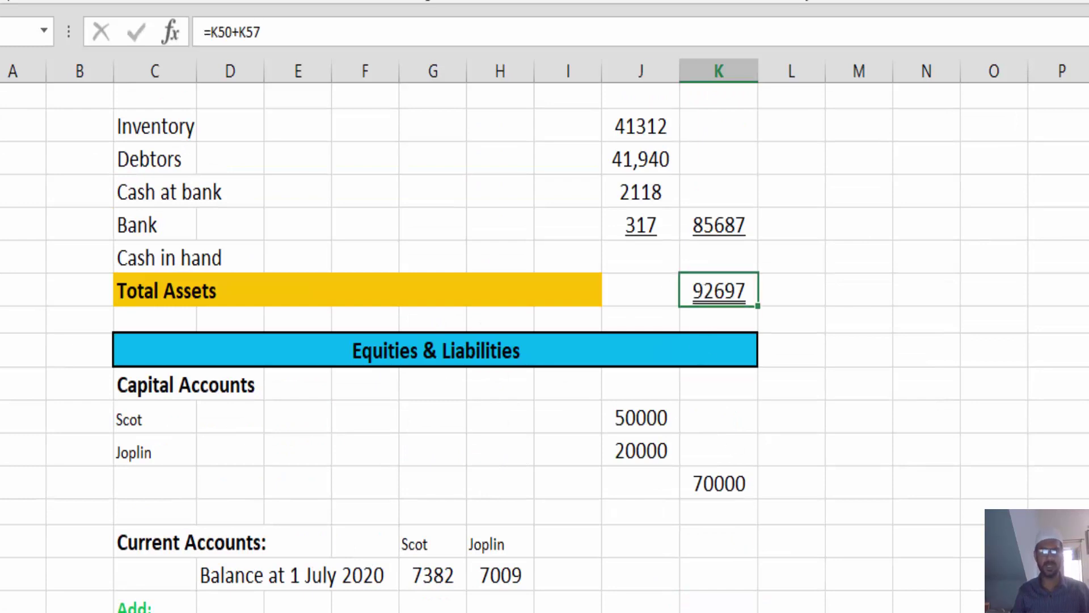
{"action": "key", "text": "ctrl+b"}
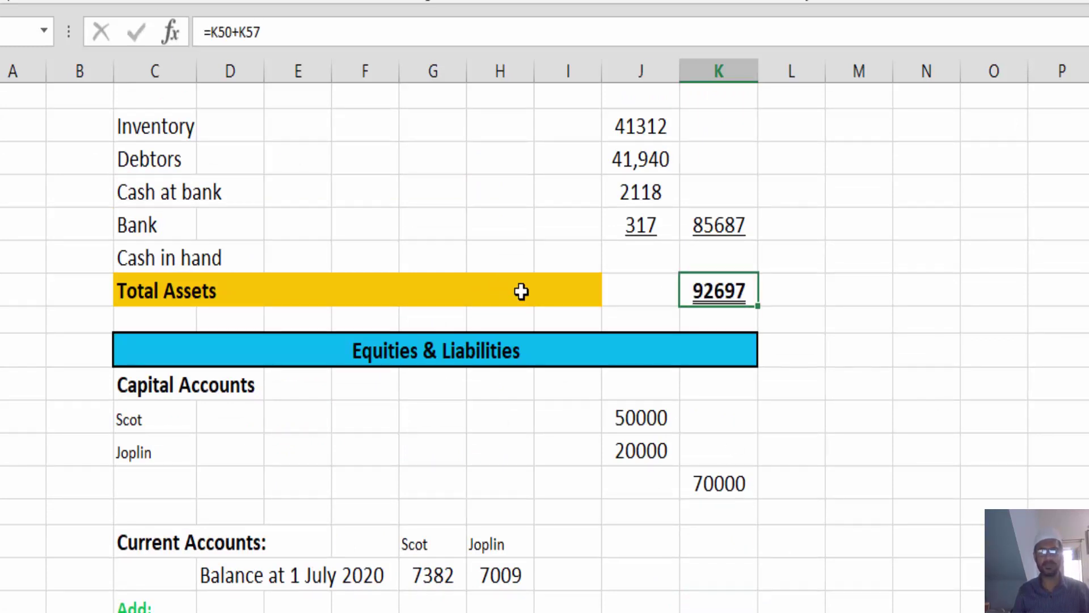
- Make the "Total Equities and Liabilities." label bold and fill its merged cell with yellow
{"action": "scroll", "coordinate": [521, 292], "scroll_direction": "down", "scroll_amount": 6}
{"action": "left_click", "coordinate": [422, 375]}
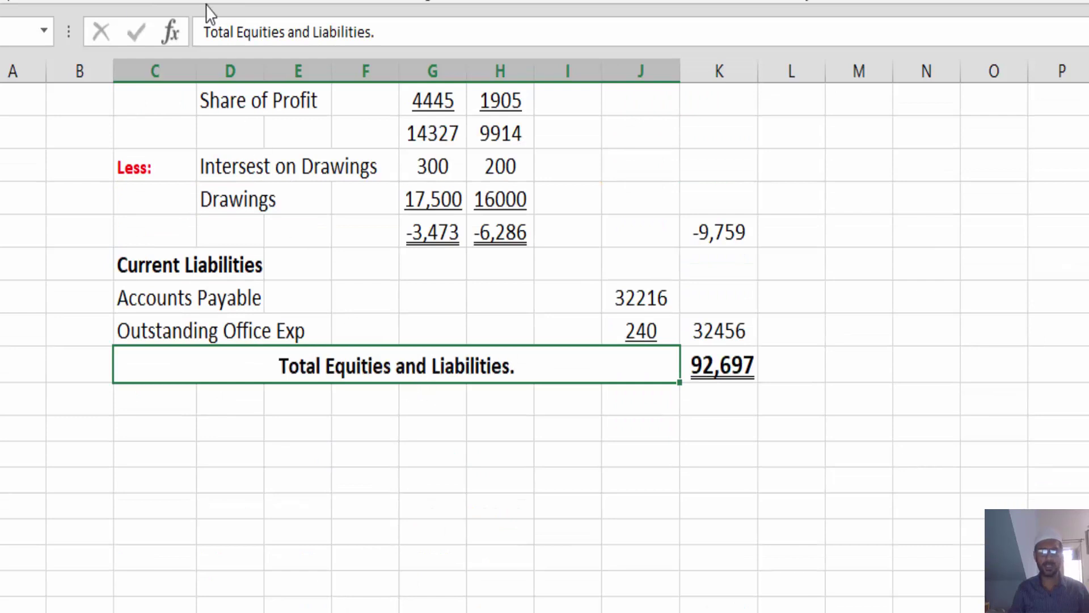
{"action": "key", "text": "F4"}
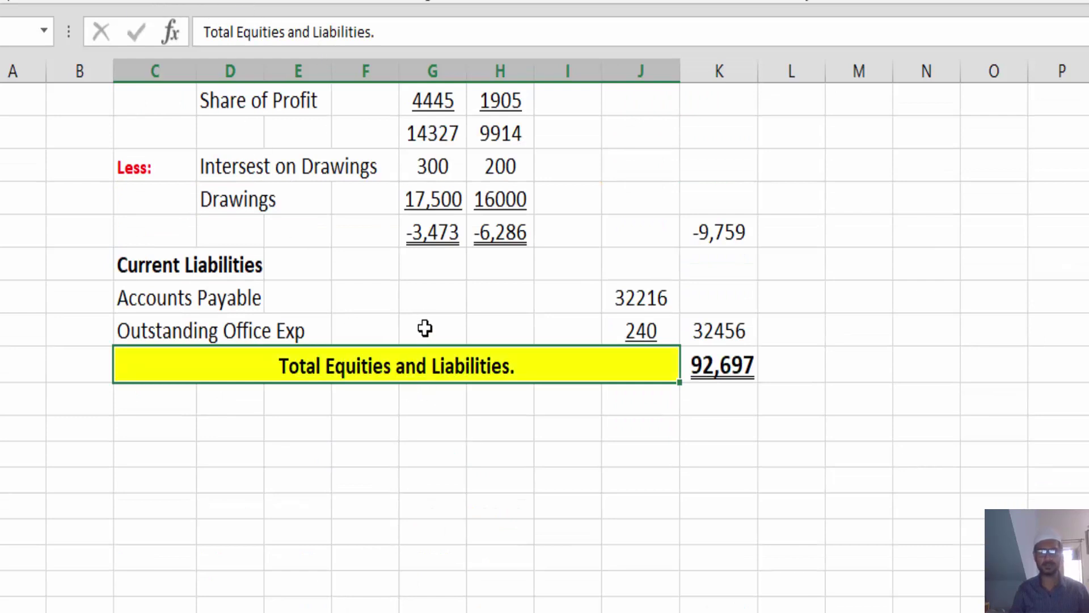
{"action": "left_click", "coordinate": [422, 431]}
{"action": "left_click", "coordinate": [613, 436]}
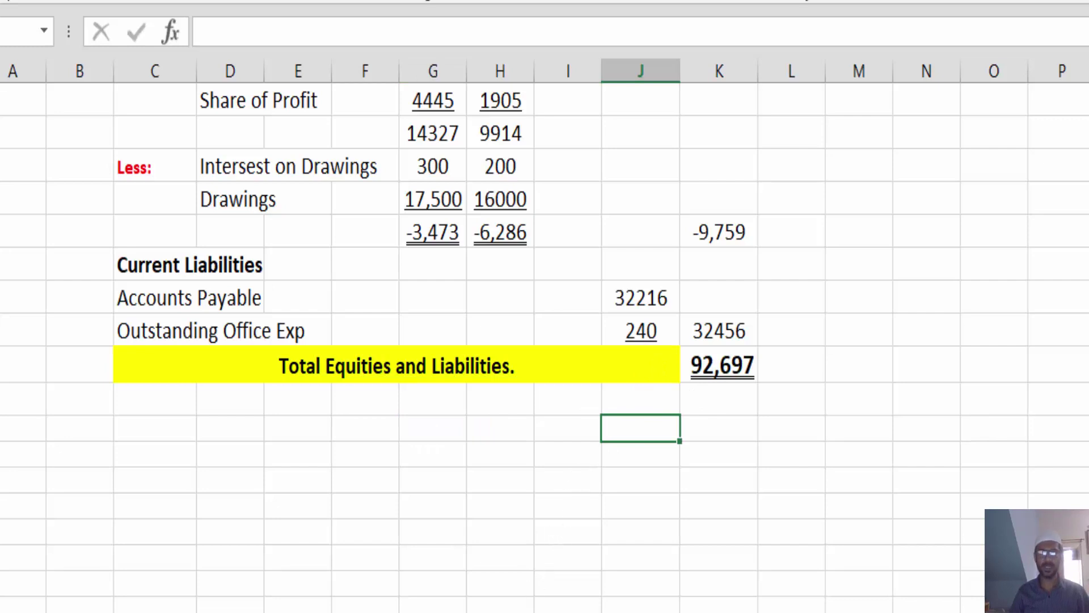
- Switch to the textbook, examine the partnership question for the year ending 30 April 2017, and return to the balance sheet to review its assets
{"action": "key", "text": "alt+Tab"}
{"action": "scroll", "coordinate": [484, 452], "scroll_direction": "up", "scroll_amount": 8}
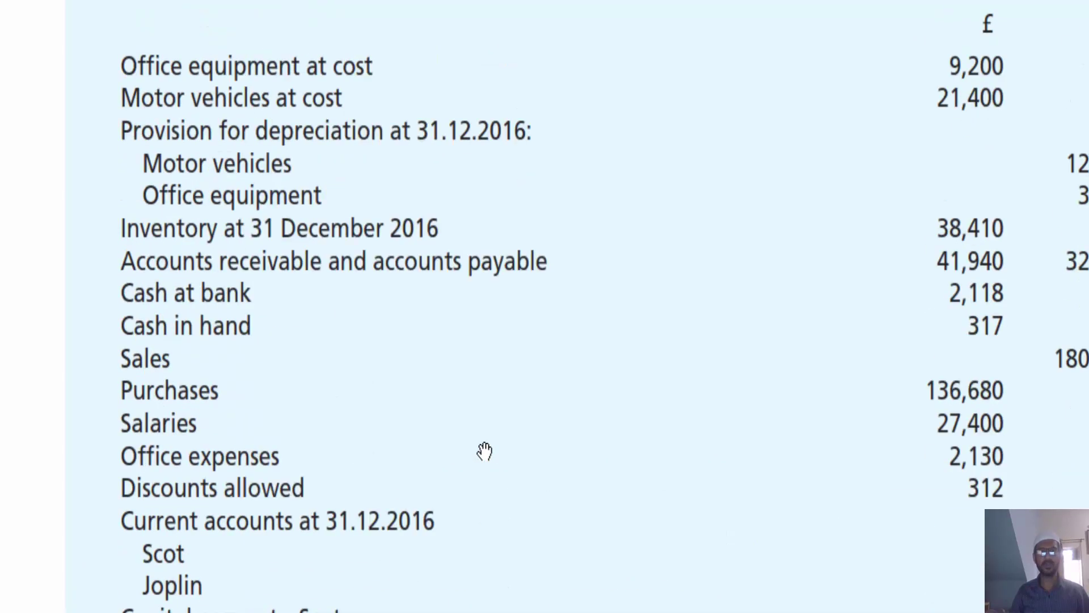
{"action": "scroll", "coordinate": [485, 451], "scroll_direction": "up", "scroll_amount": 20}
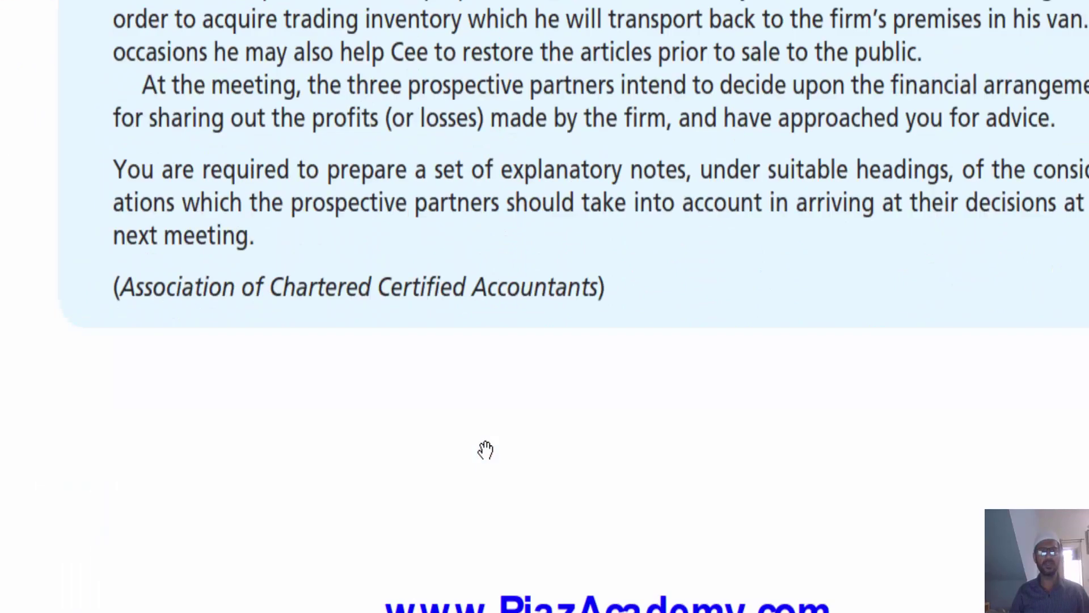
{"action": "scroll", "coordinate": [484, 447], "scroll_direction": "up", "scroll_amount": 3}
{"action": "scroll", "coordinate": [486, 450], "scroll_direction": "down", "scroll_amount": 20}
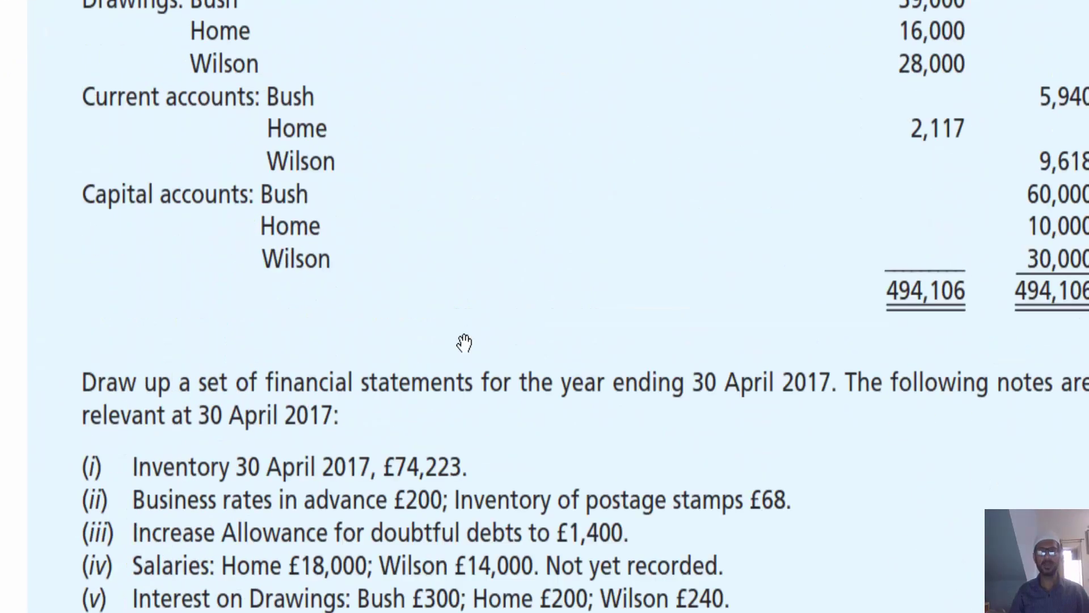
{"action": "scroll", "coordinate": [464, 343], "scroll_direction": "up", "scroll_amount": 6}
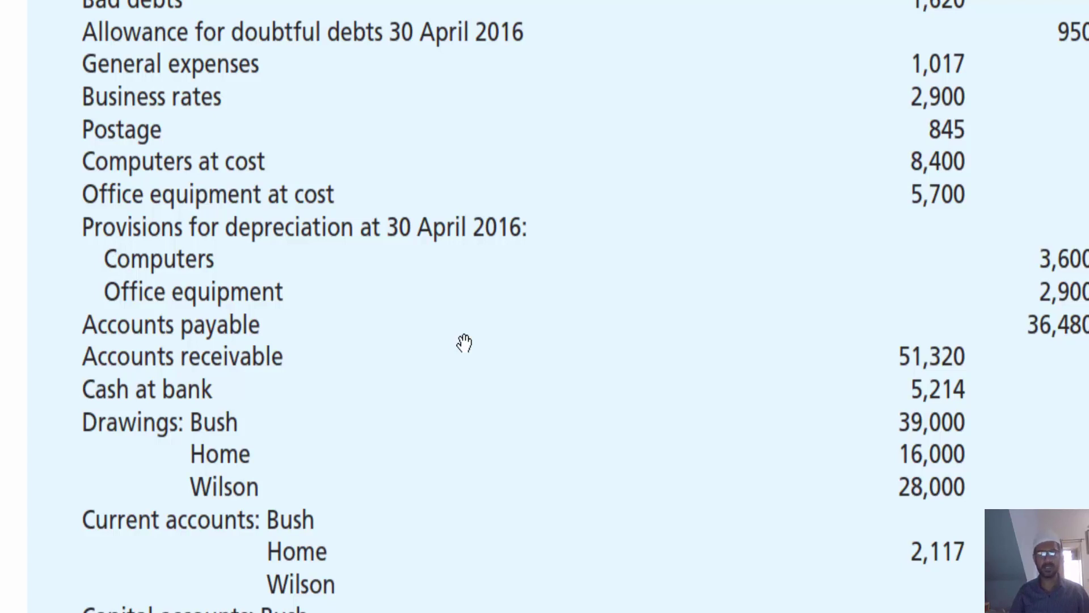
{"action": "scroll", "coordinate": [413, 314], "scroll_direction": "down", "scroll_amount": 3}
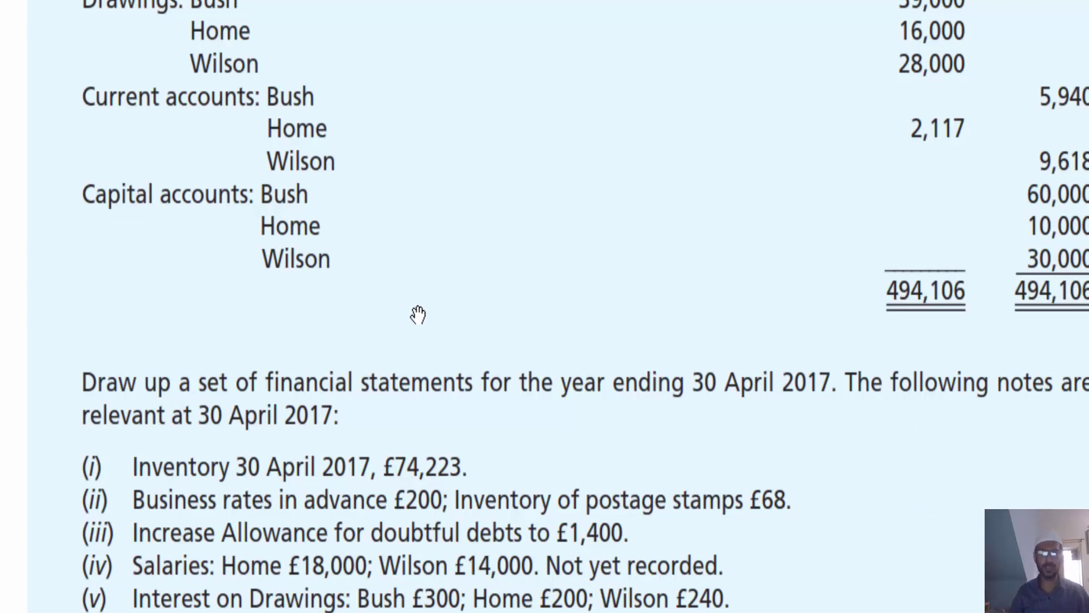
{"action": "key", "text": "alt+Tab"}
{"action": "scroll", "coordinate": [567, 416], "scroll_direction": "up", "scroll_amount": 3}
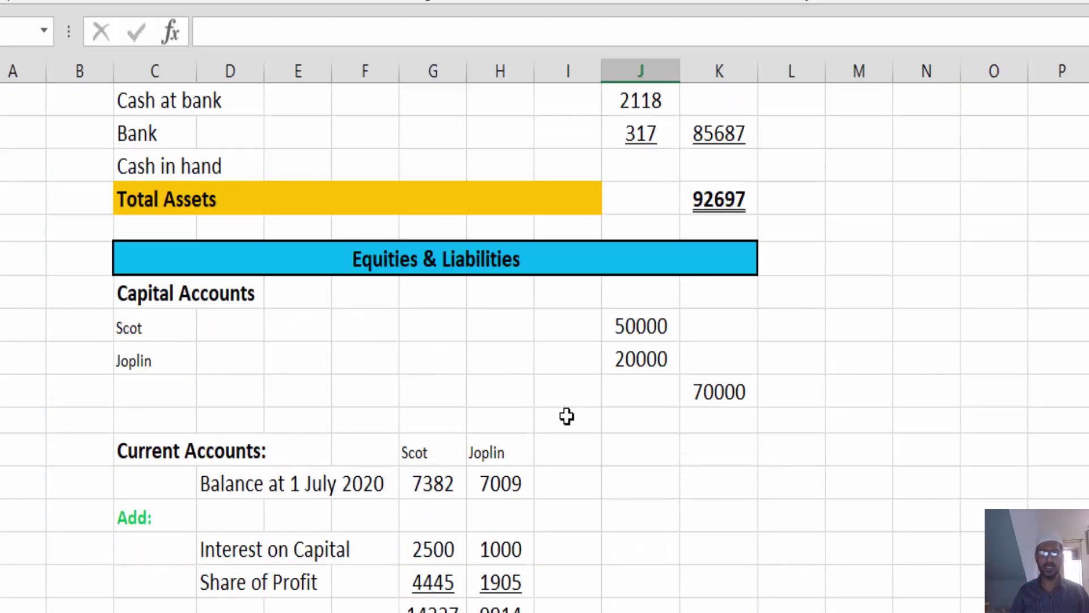
{"action": "scroll", "coordinate": [566, 417], "scroll_direction": "up", "scroll_amount": 2}
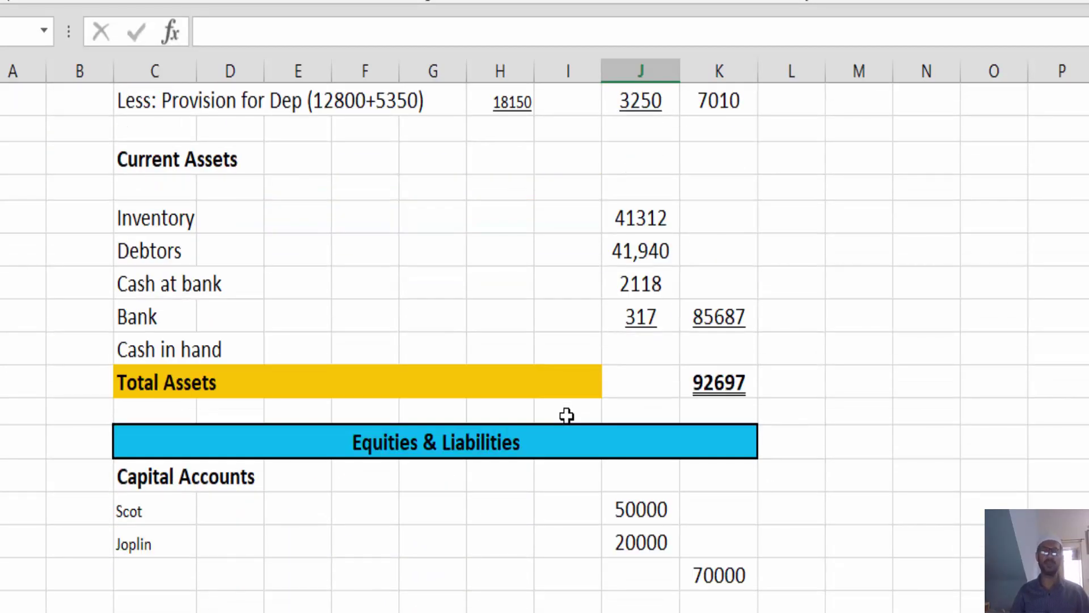